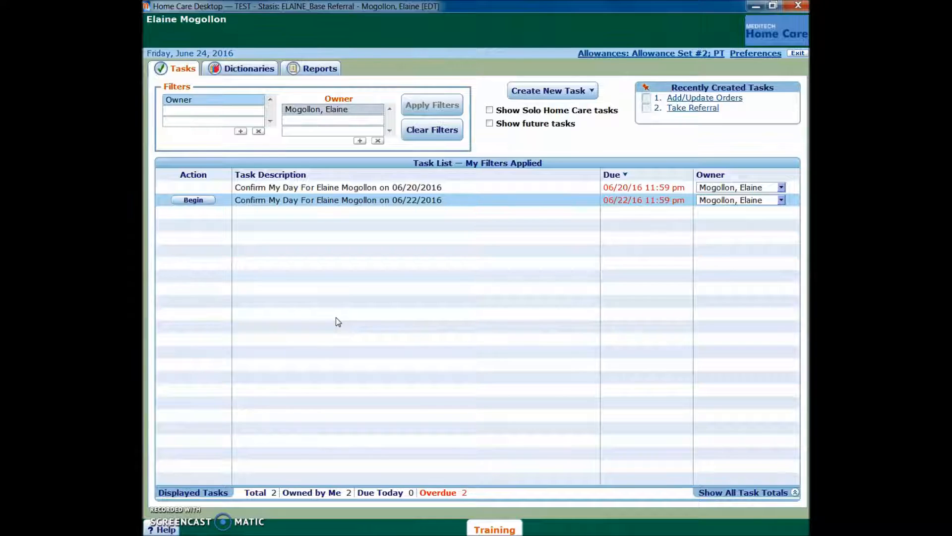
- Complete the Confirm My Day task for 06/20/2016, answering Yes to performing the visit and to having contacted the patient
click(336, 189)
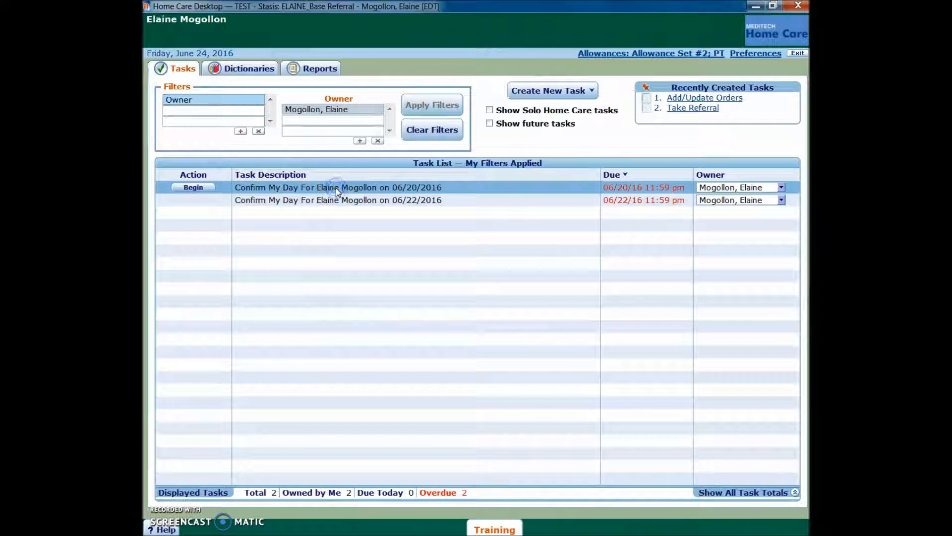
click(192, 189)
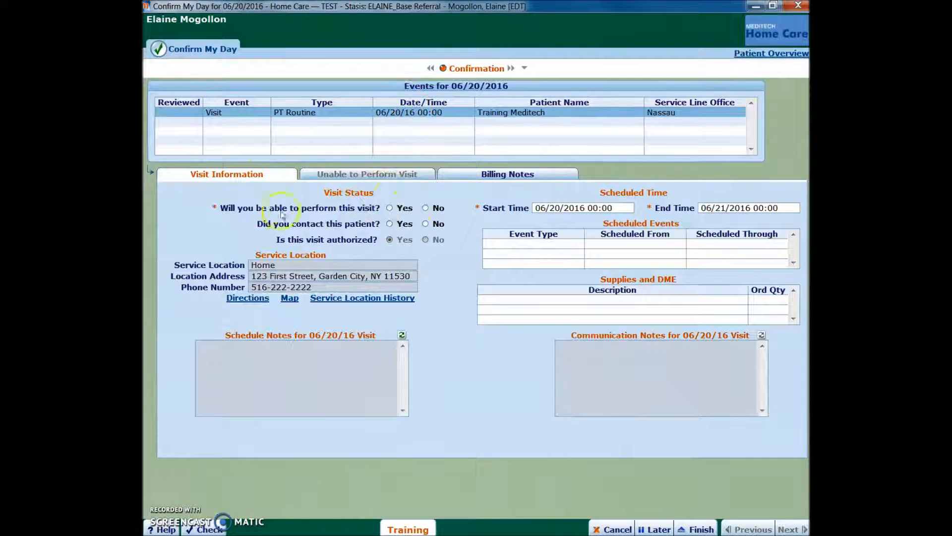
click(391, 209)
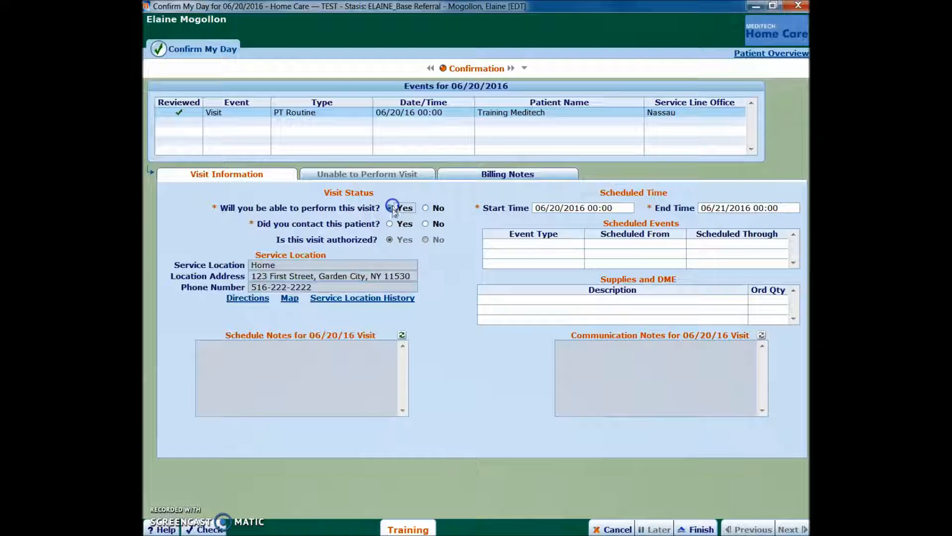
click(396, 226)
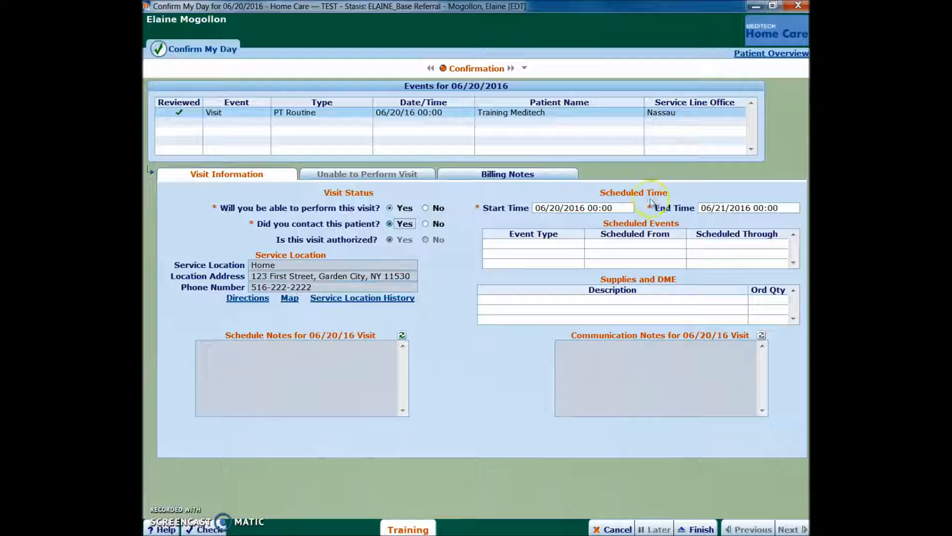
click(699, 528)
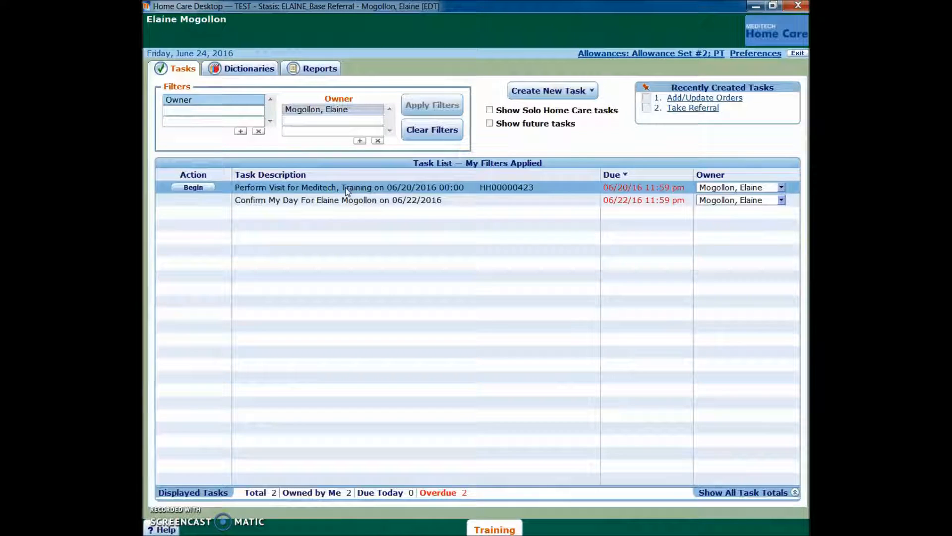
- Begin the Perform Visit task for the 06/20/2016 visit and maximize its window
click(193, 187)
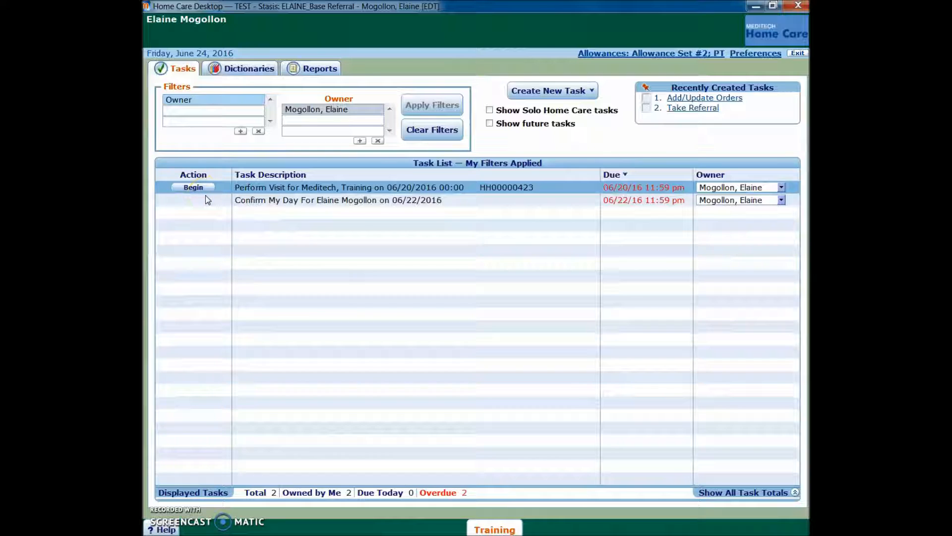
click(202, 187)
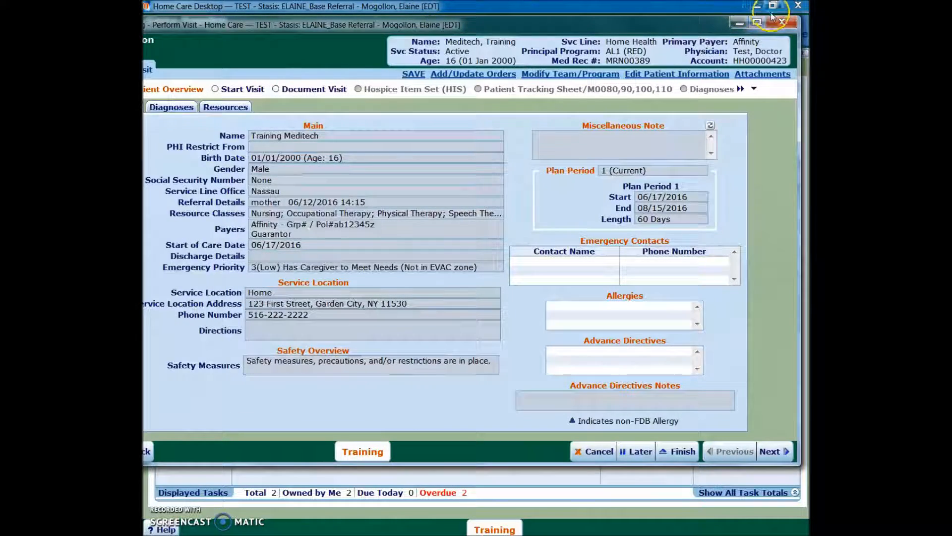
click(757, 22)
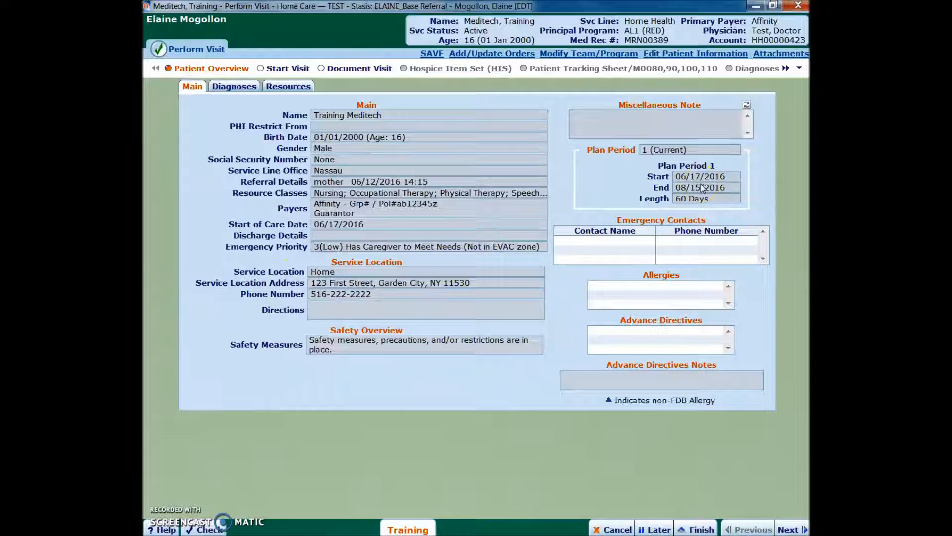
- Review the patient's diagnoses, physicians, clinicians and other care staff in the patient overview
click(229, 87)
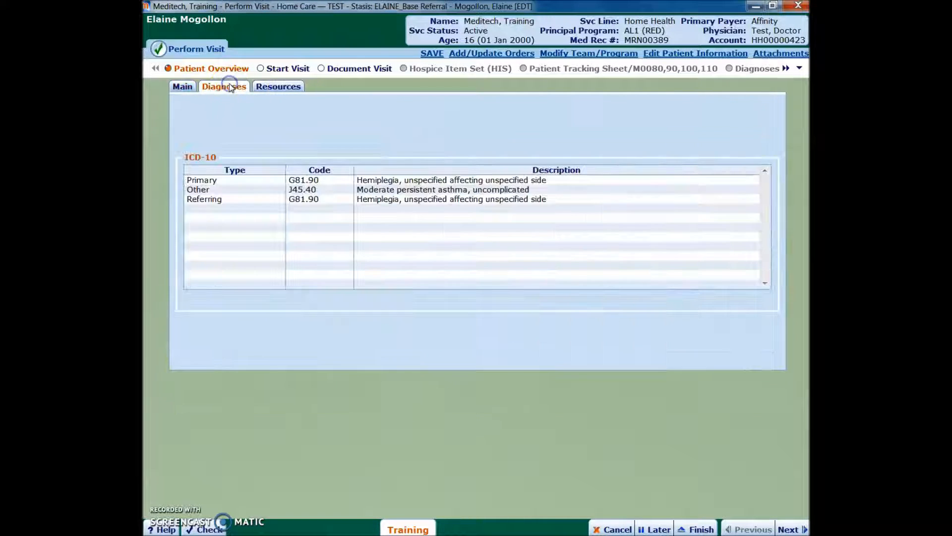
click(261, 88)
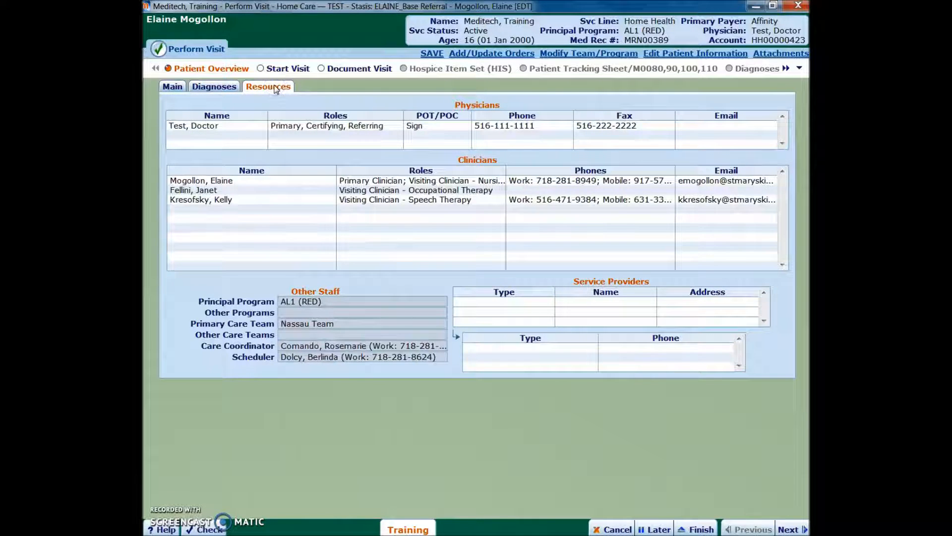
click(264, 203)
click(252, 135)
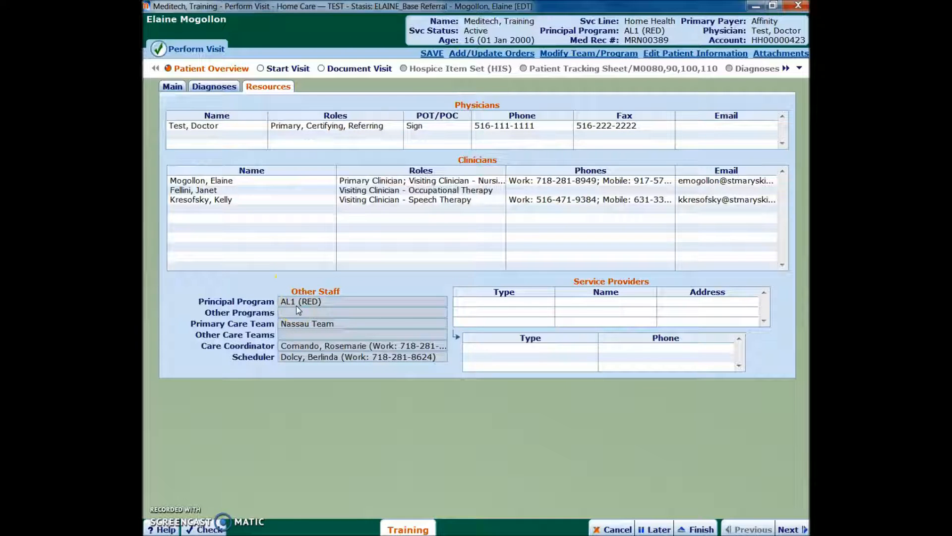
click(301, 352)
- Go to Start Visit, dismiss the date range message, and select 06/20/2016 at 18:00 as the visit's start date and time
click(788, 528)
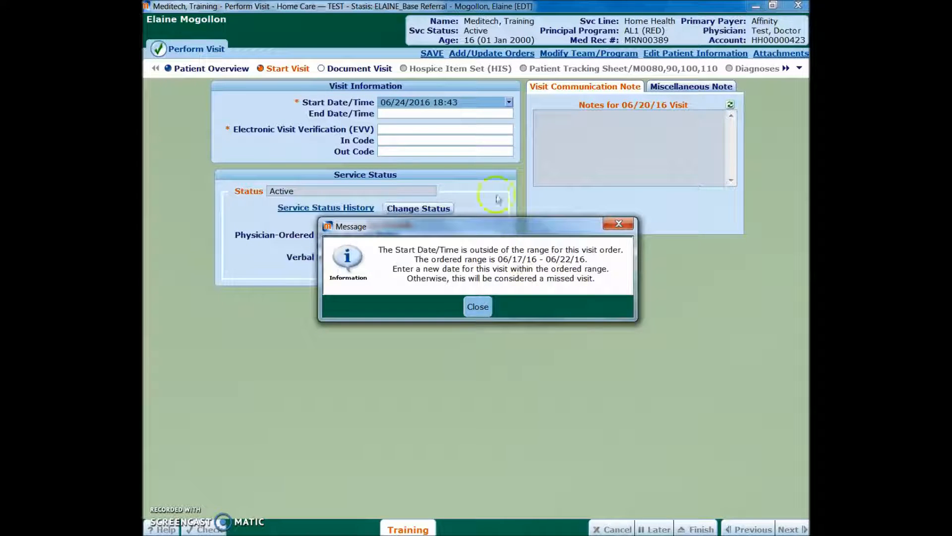
click(477, 308)
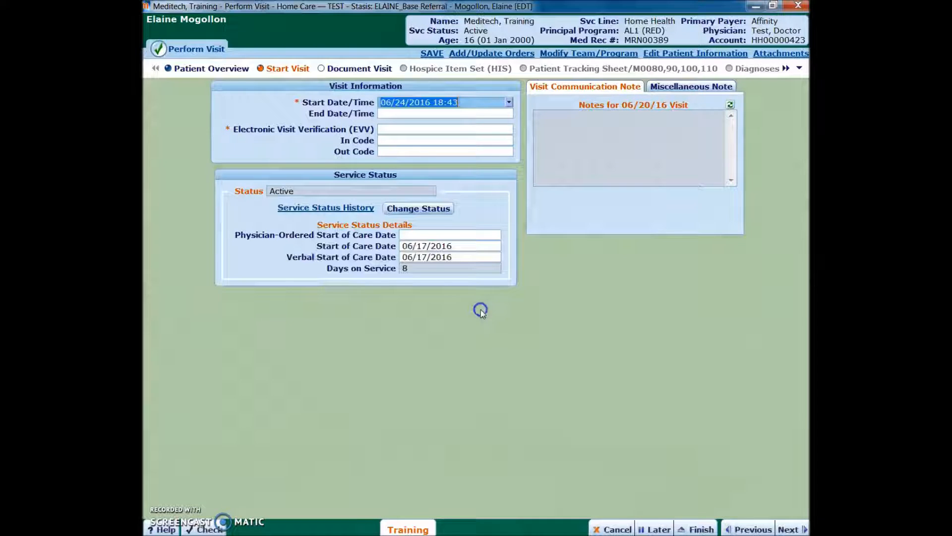
click(508, 103)
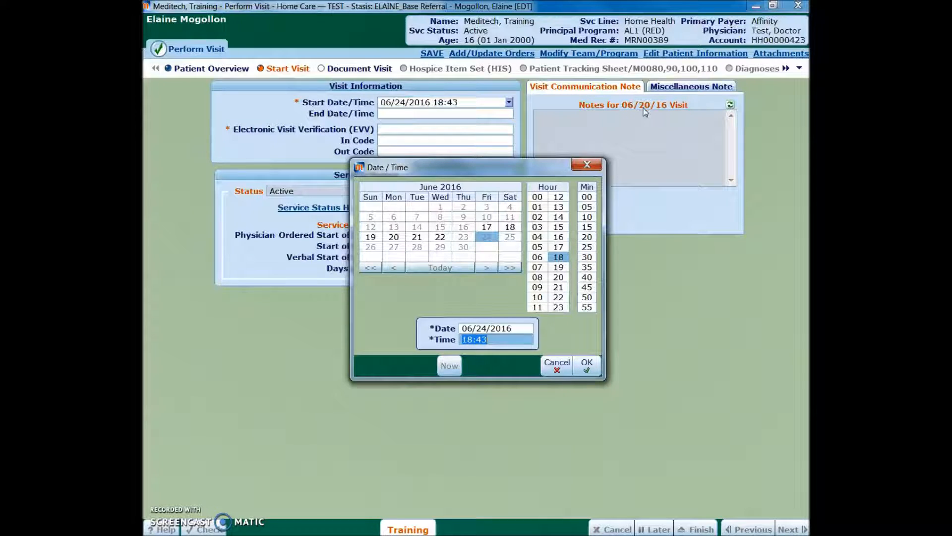
click(395, 239)
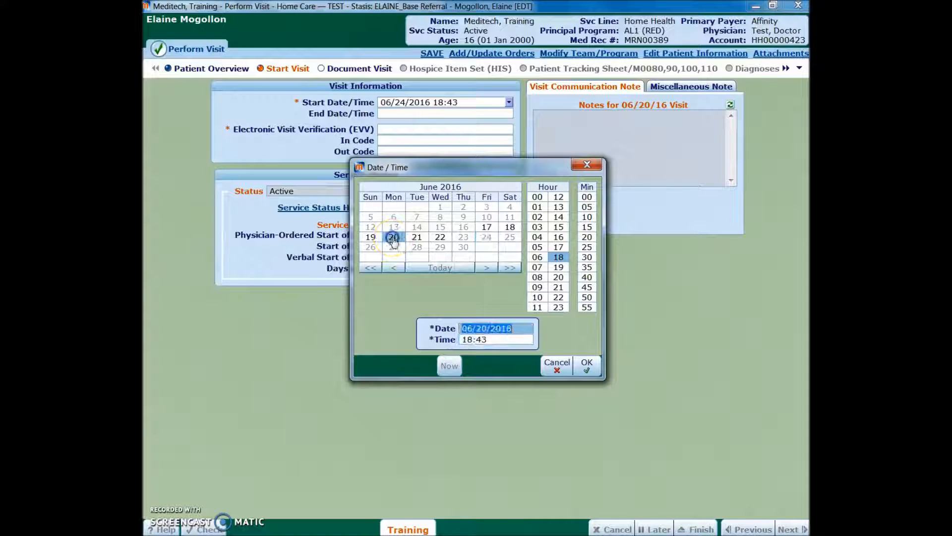
click(509, 342)
click(529, 337)
click(560, 255)
click(587, 197)
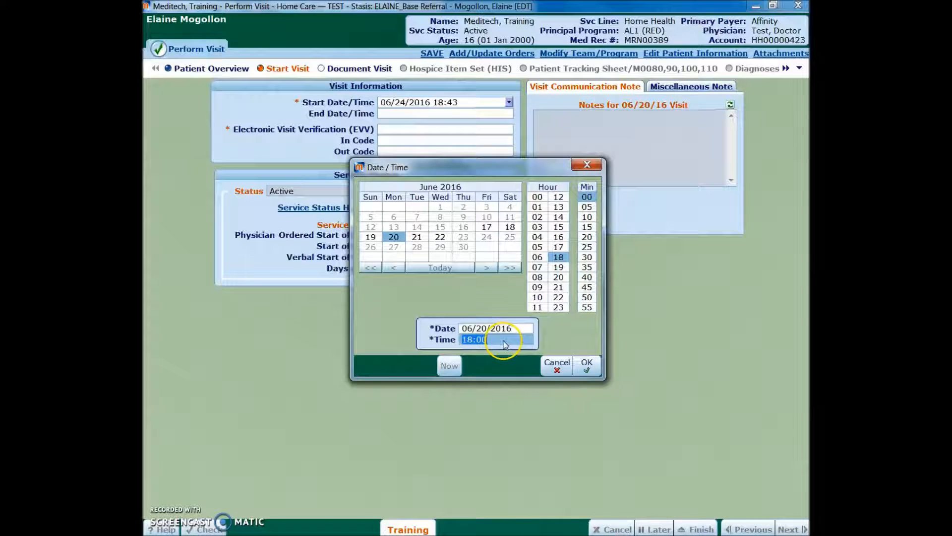
key(BackSpace)
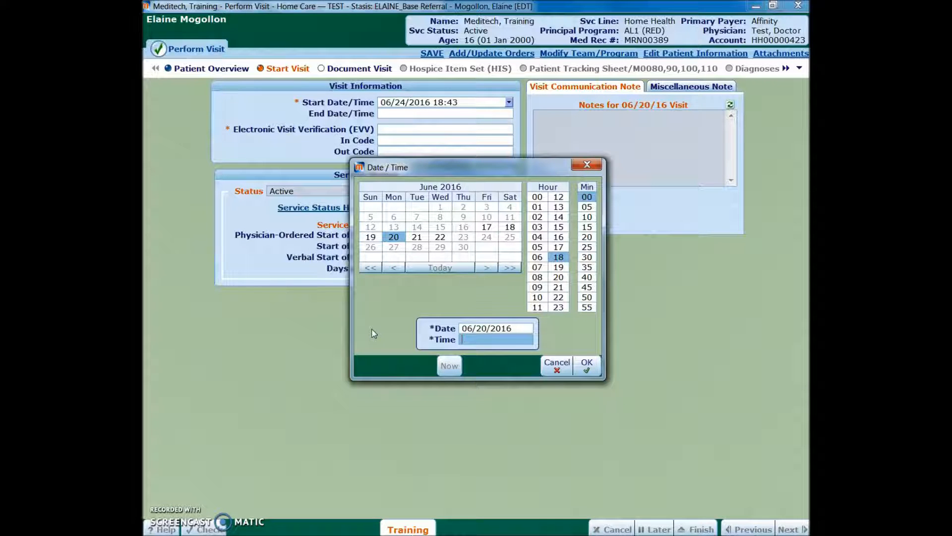
text(600p)
key(Tab)
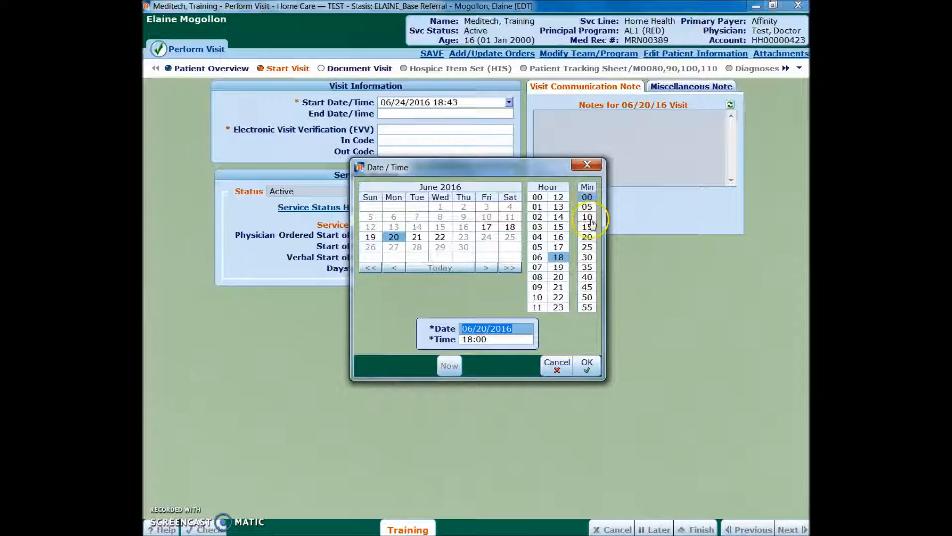
- Set the visit's start time to 18:02 and accept the start date and time
click(506, 341)
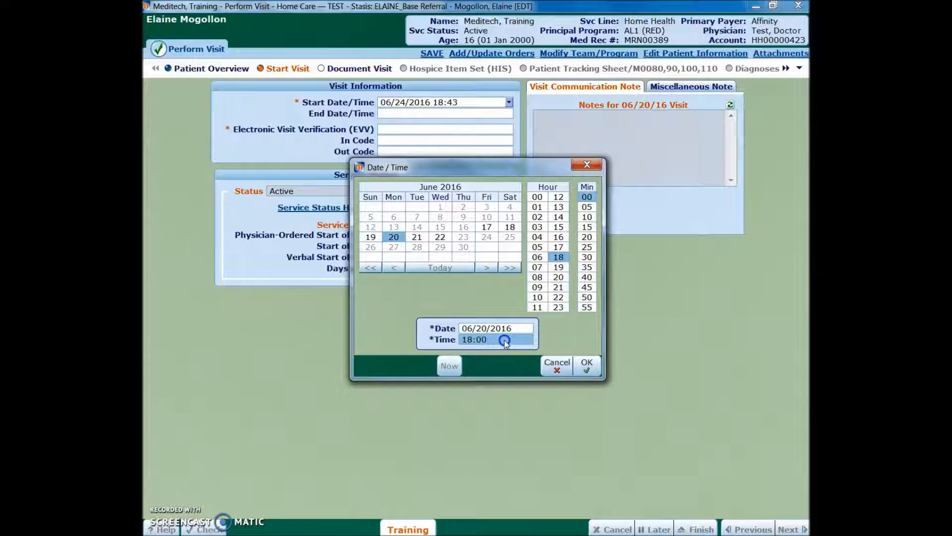
key(BackSpace)
text(602p)
key(Tab)
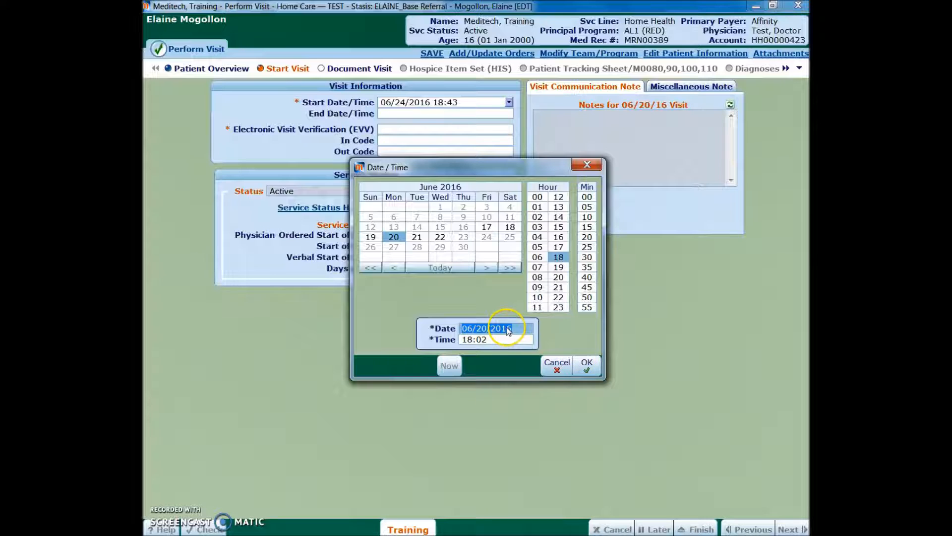
click(586, 365)
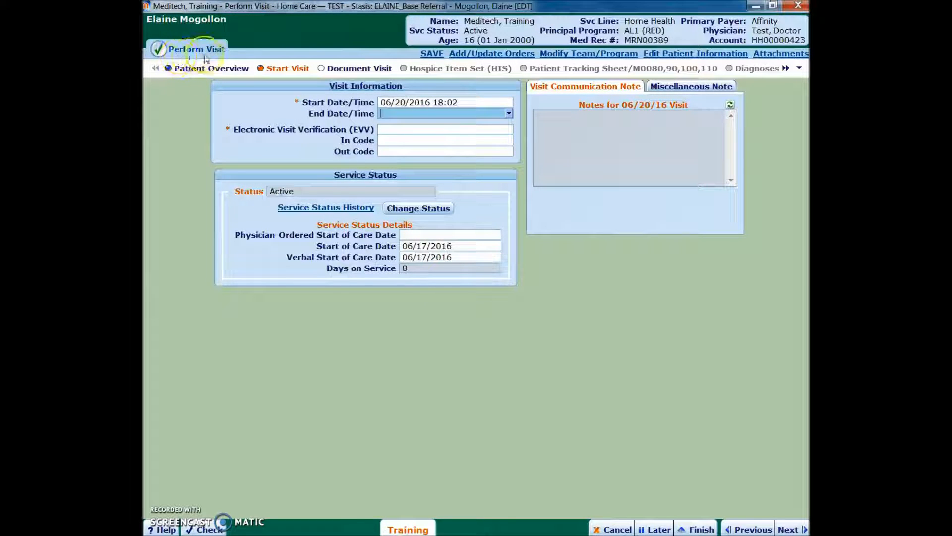
- Set the visit's end date and time to 06/20/2016 19:00
click(510, 114)
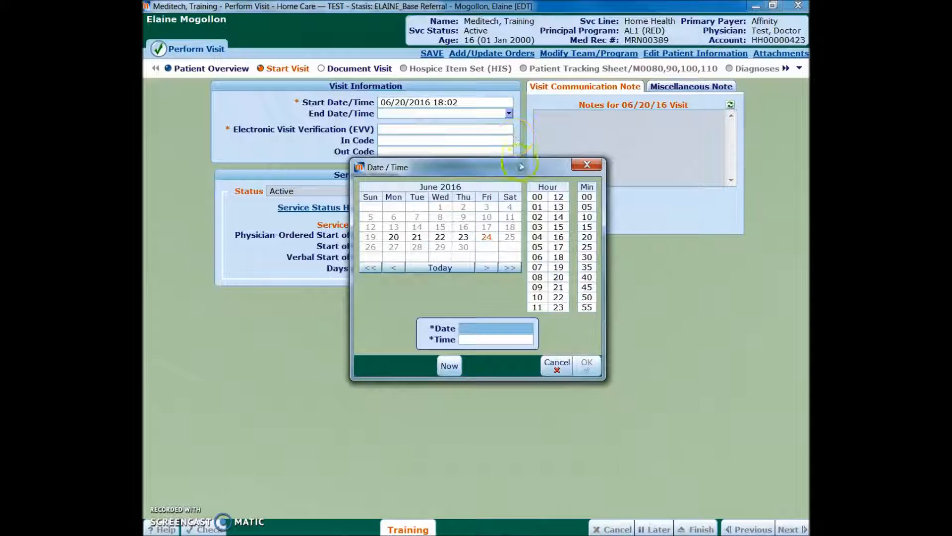
click(560, 268)
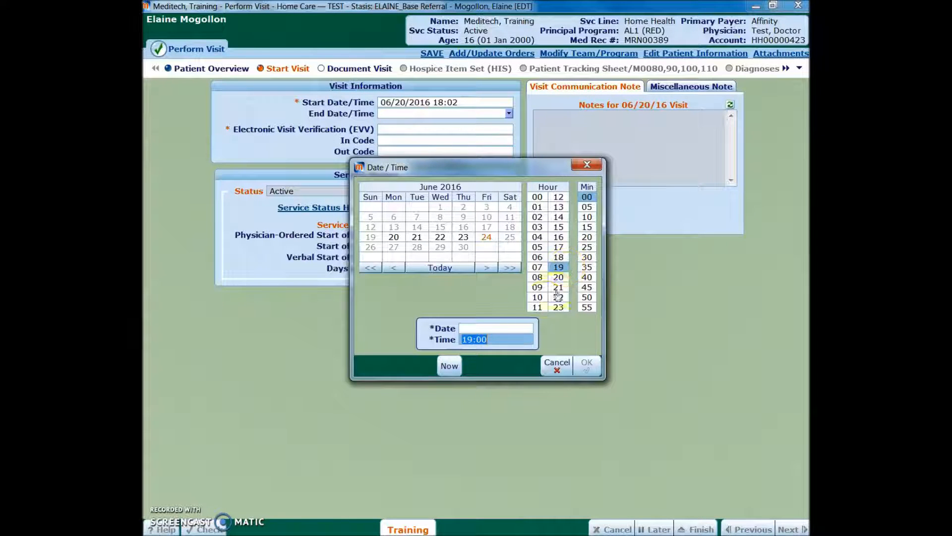
click(394, 237)
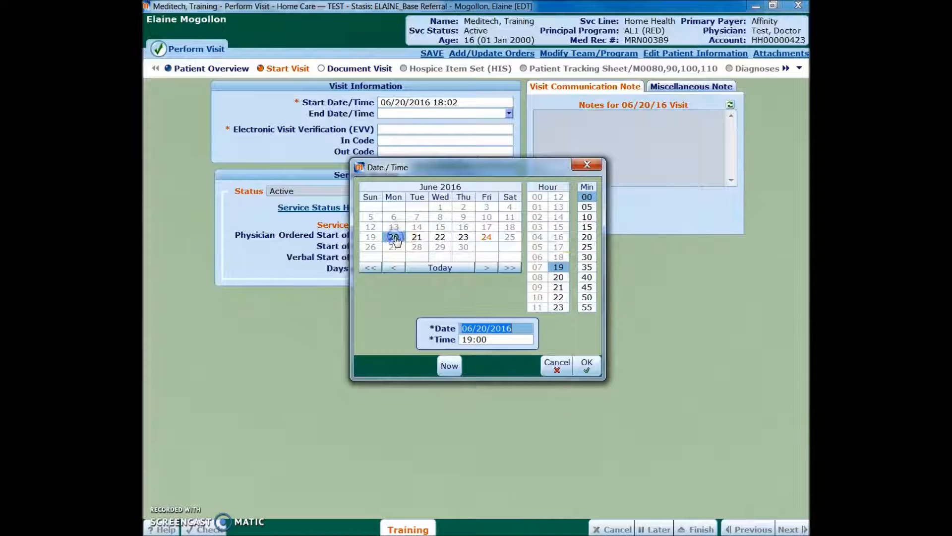
click(588, 367)
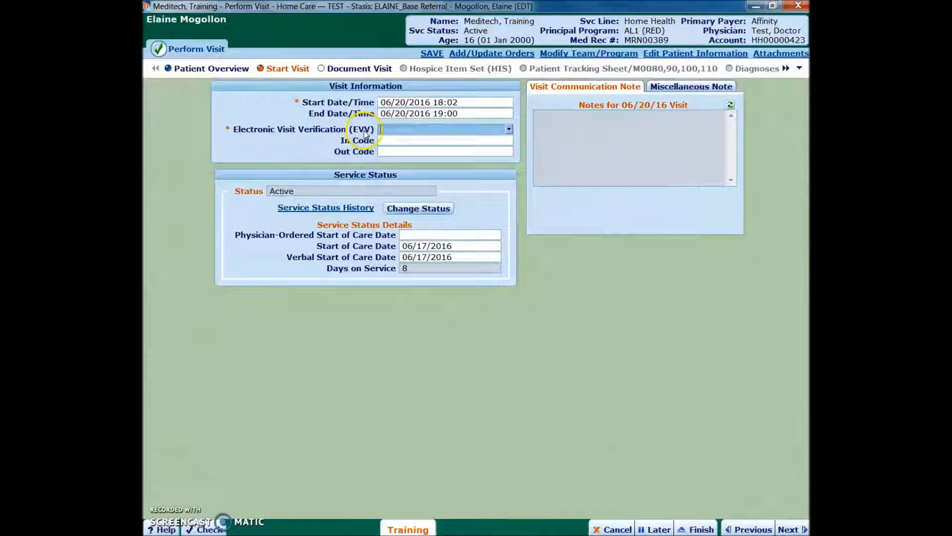
- Set Electronic Visit Verification to Paper Voucher - secure text scheduler, leaving the In and Out codes empty
click(509, 129)
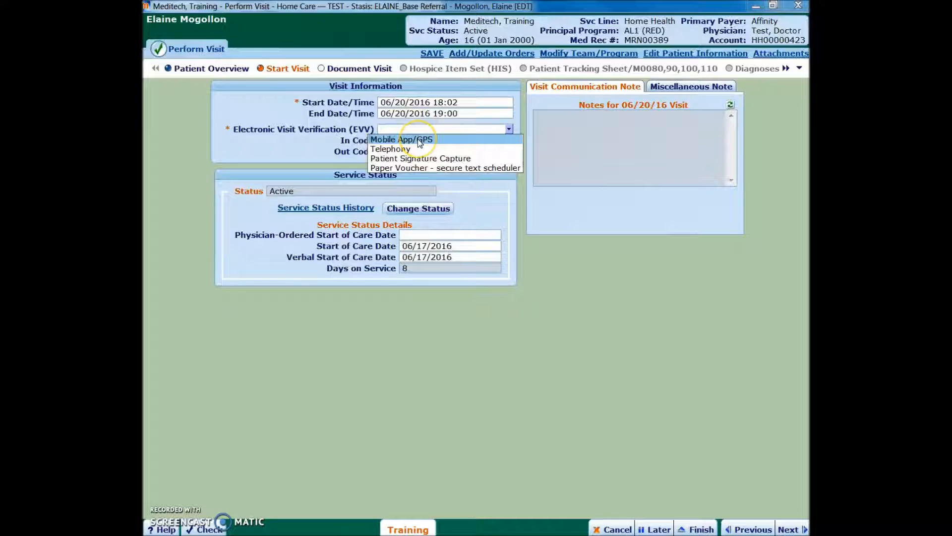
click(423, 170)
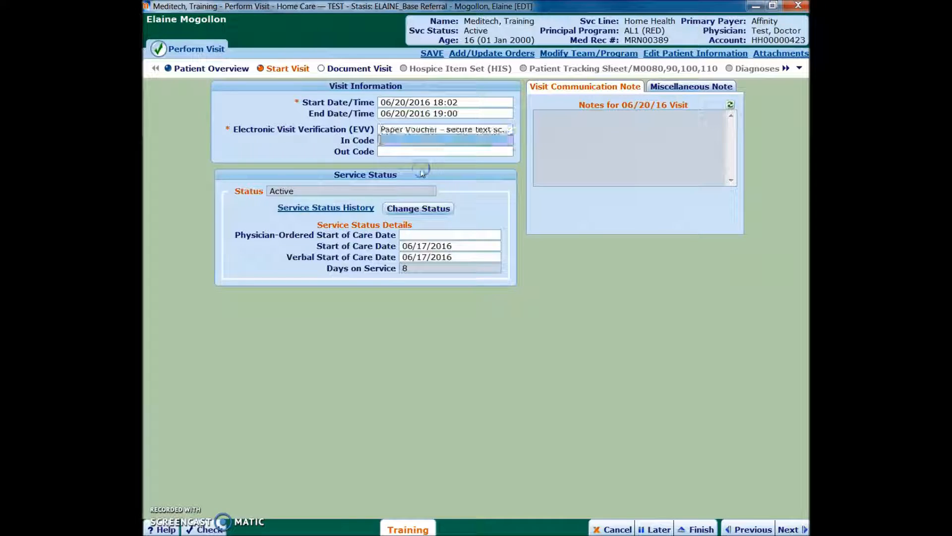
click(443, 135)
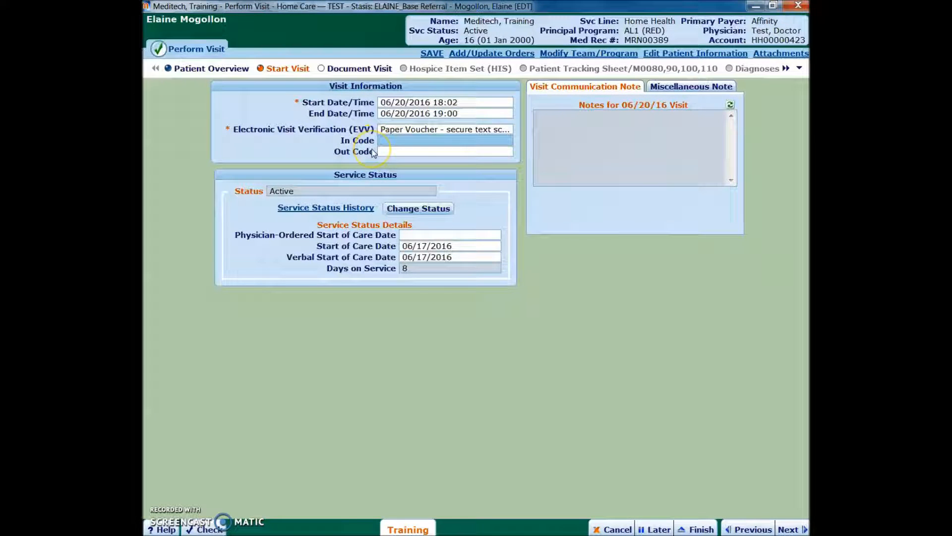
click(449, 209)
- Go to Document Visit and create a Pain Overview Assessment entry under Routine Care Steps
click(334, 66)
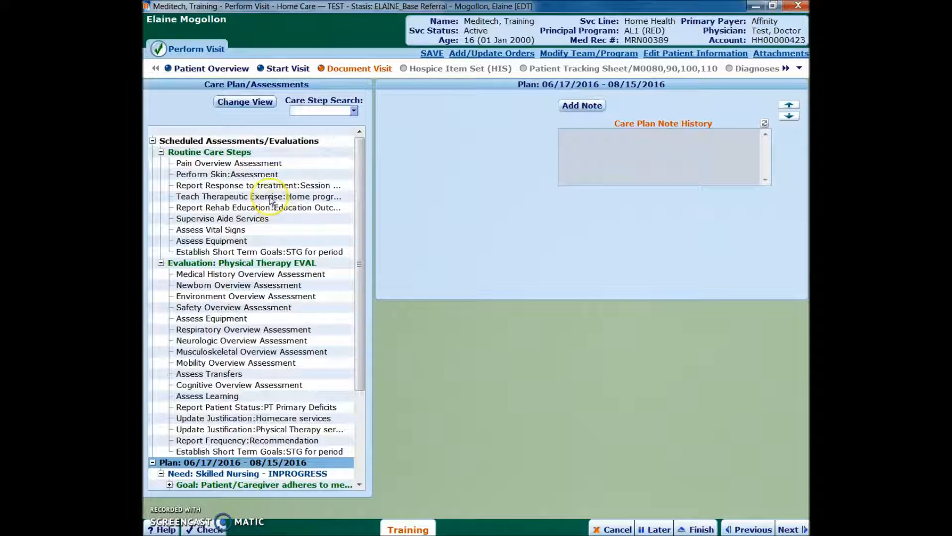
click(263, 168)
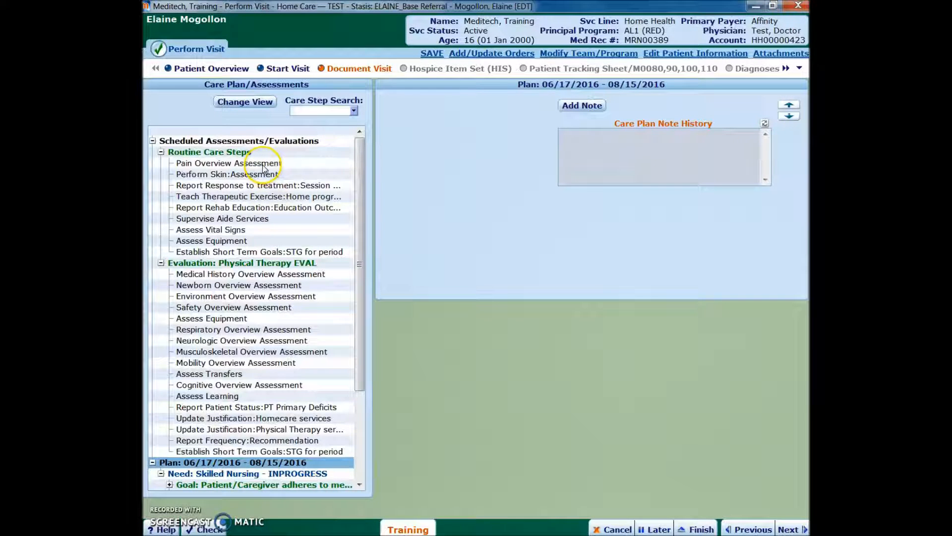
double_click(209, 164)
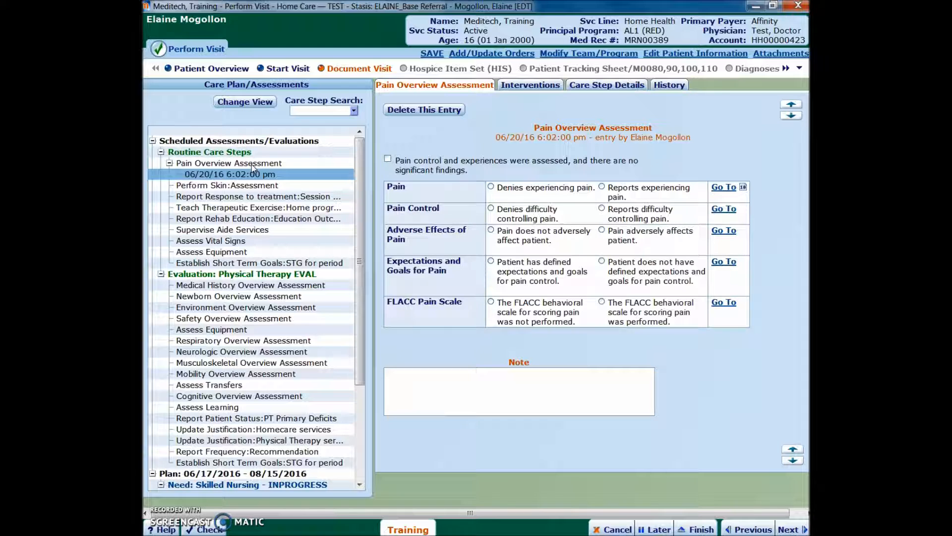
click(257, 463)
click(220, 165)
- Mark pain control and experiences as assessed with no significant findings, leave the FLACC scale unanswered, and enter the note "smiling faces"
click(401, 171)
click(388, 160)
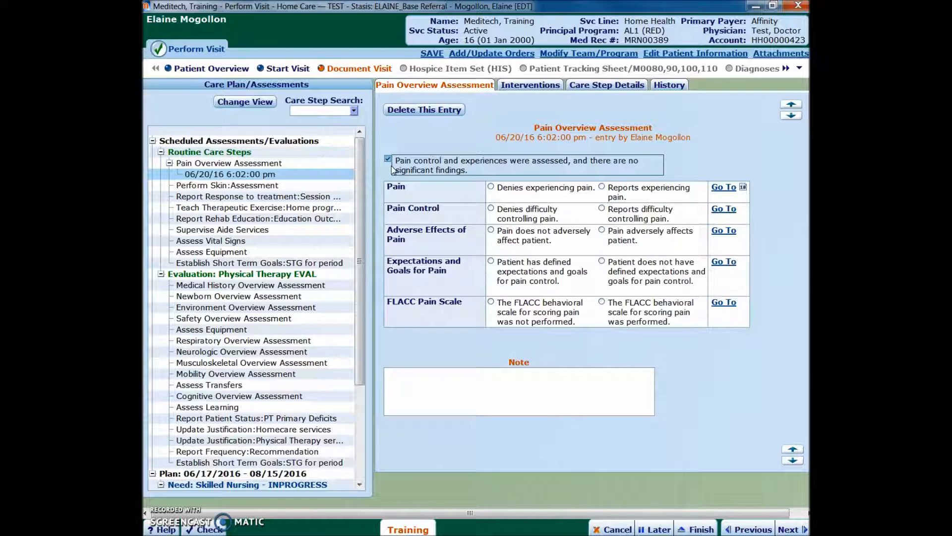
click(602, 304)
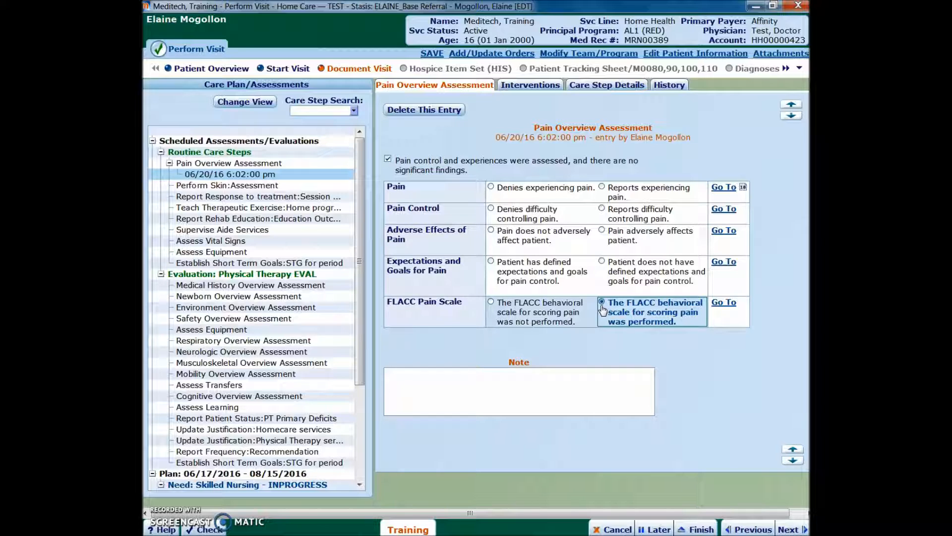
click(603, 303)
click(529, 386)
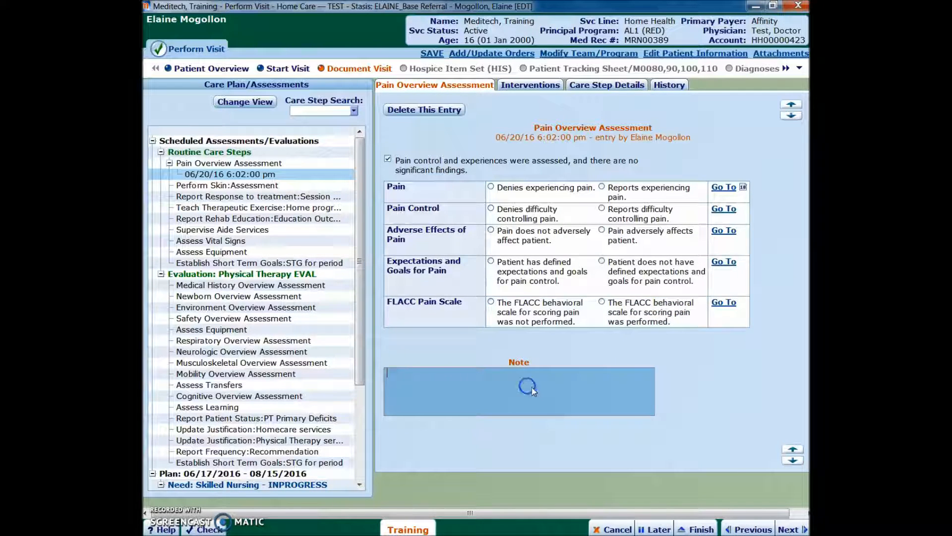
text(smiling faces)
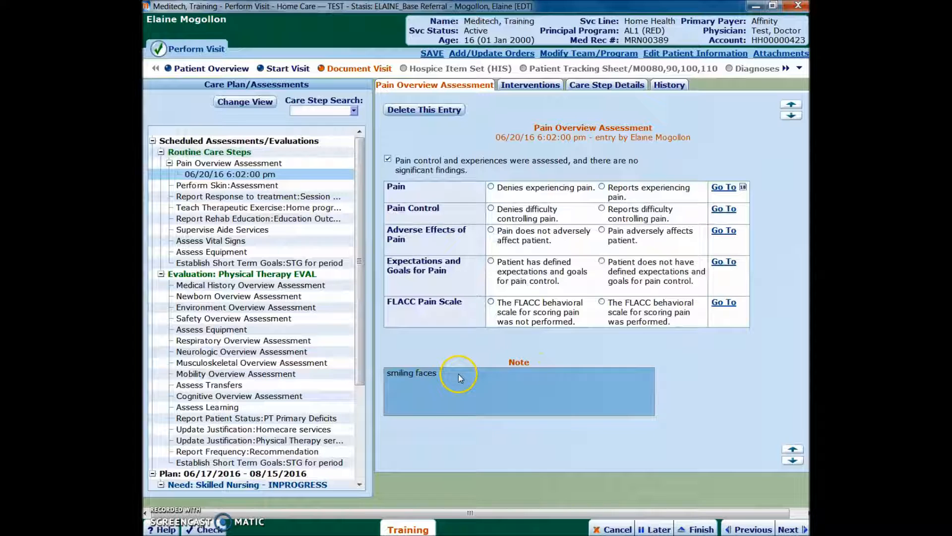
- Clear the note and the no-significant-findings statement, select Reports experiencing pain, and open its detailed Assess Pain entry
drag(460, 375, 383, 366)
key(Delete)
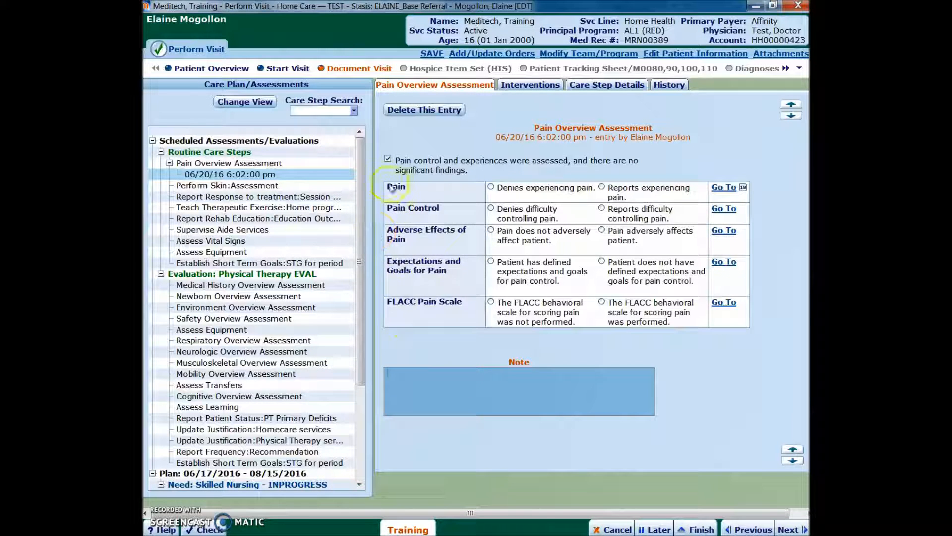
click(387, 159)
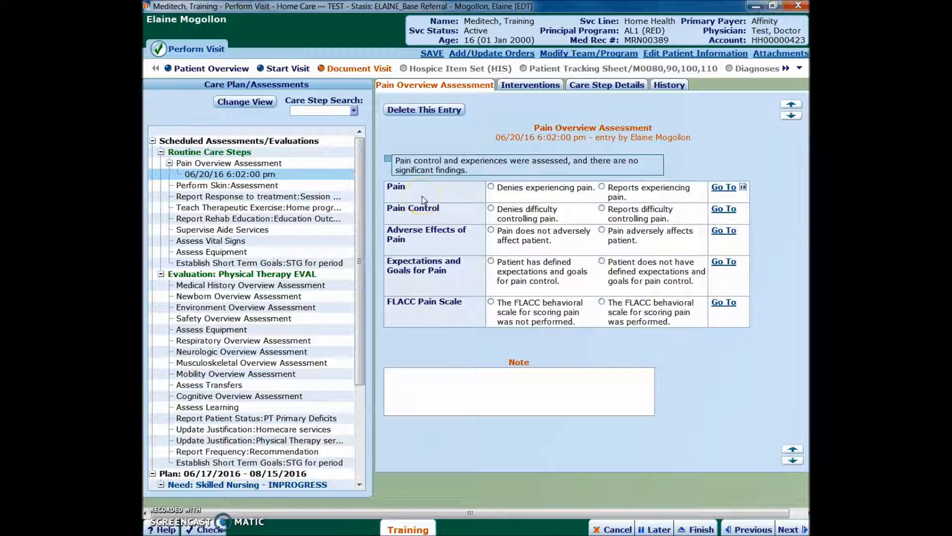
click(607, 189)
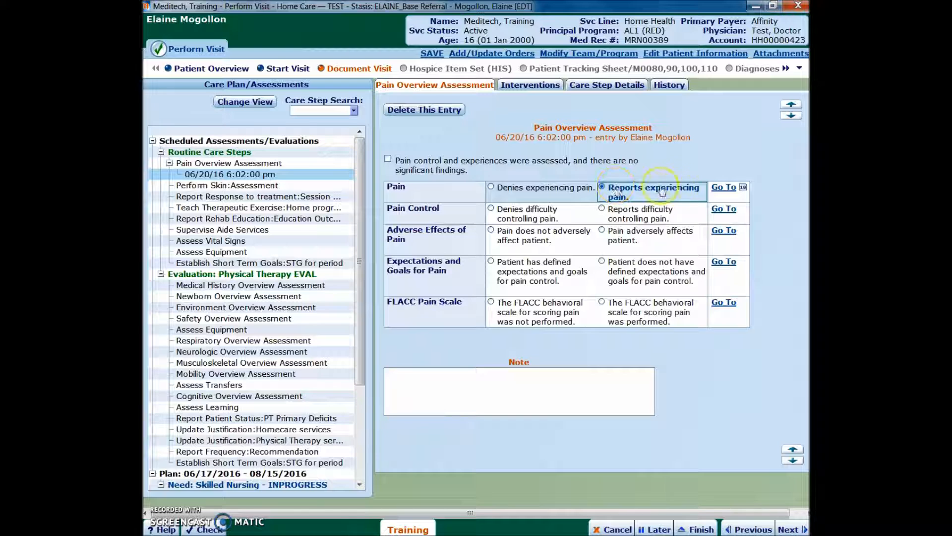
click(727, 190)
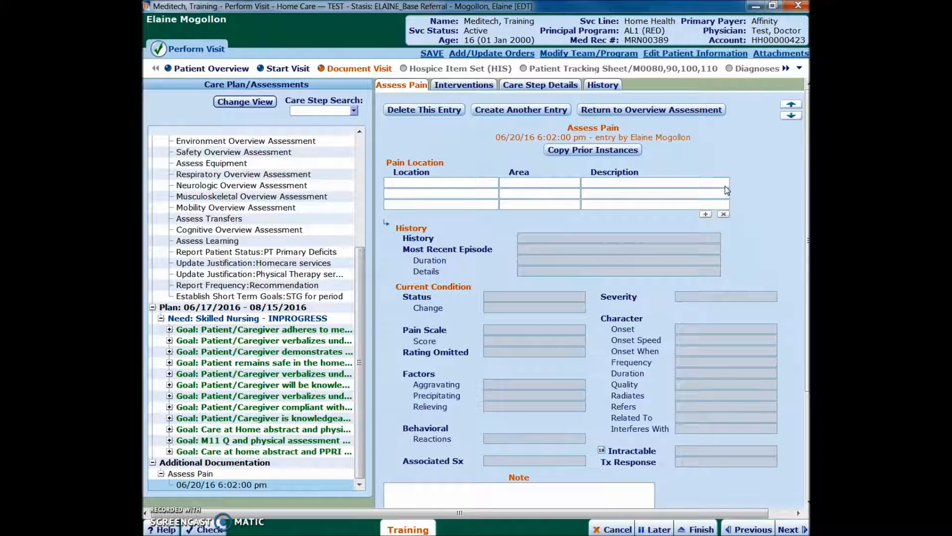
- Record the pain location as Back, area Right and Left, with the description "aching burning"
click(487, 183)
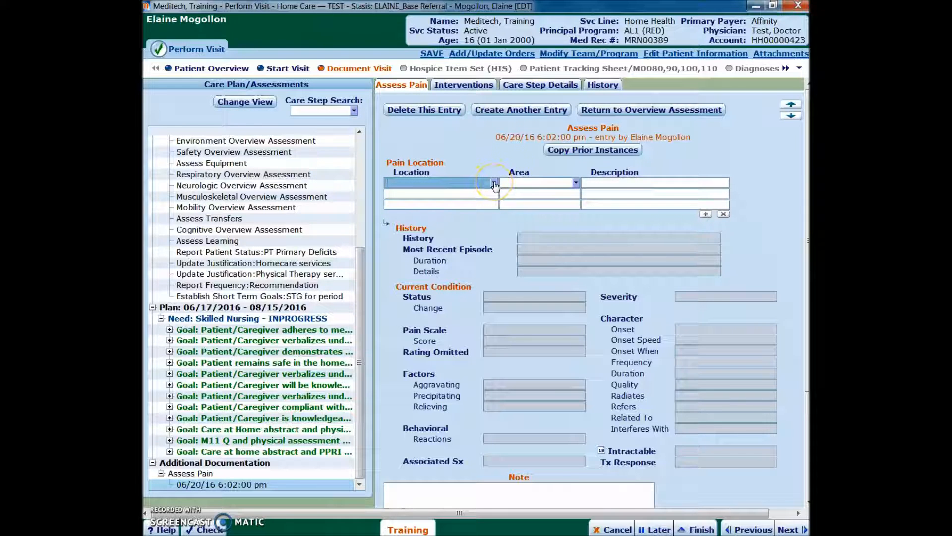
click(495, 184)
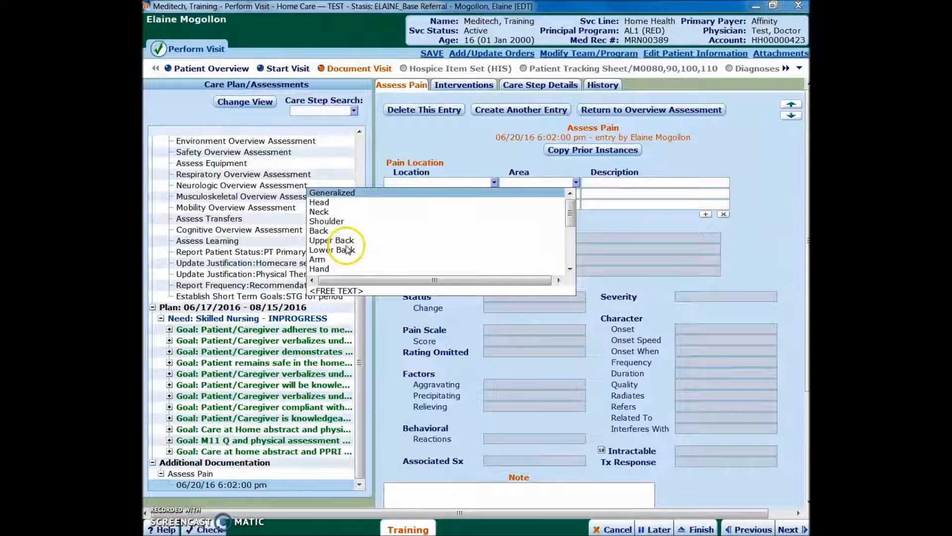
click(319, 230)
click(576, 183)
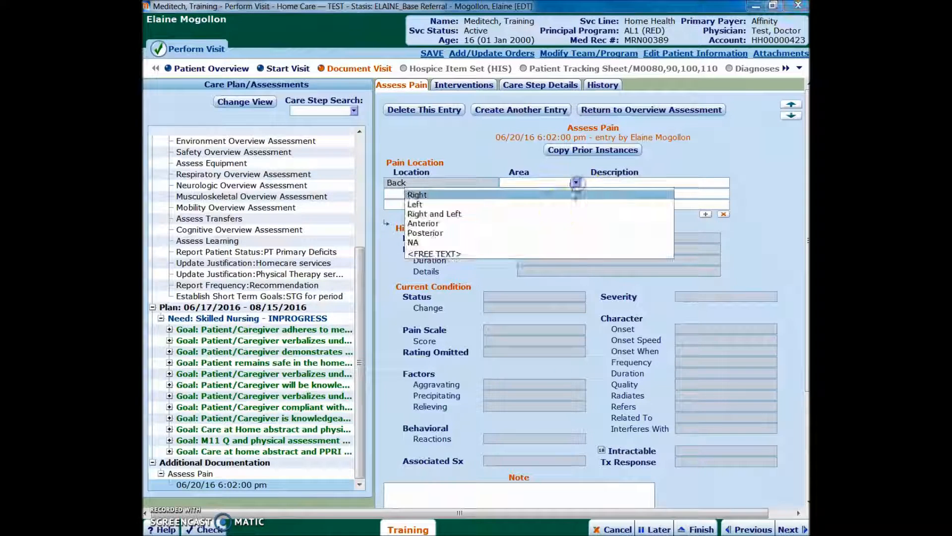
click(453, 211)
click(658, 183)
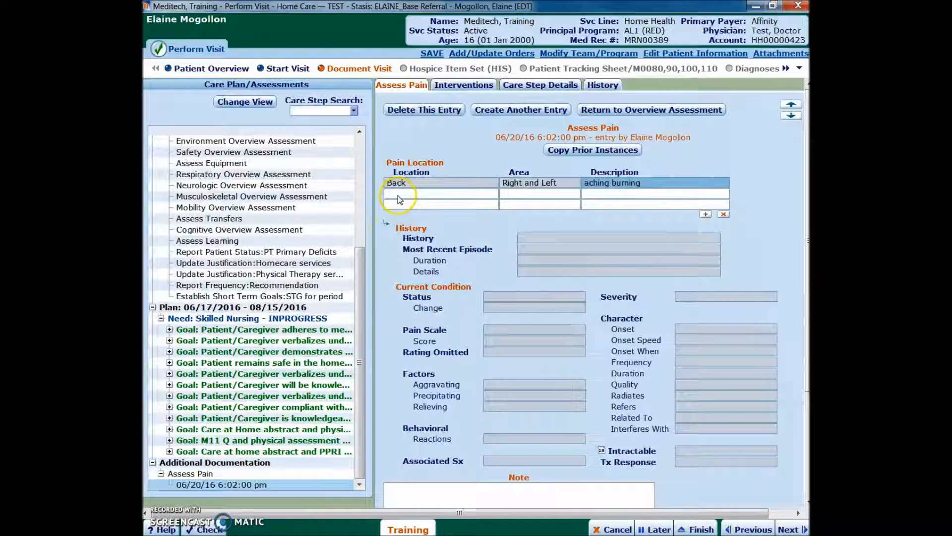
click(424, 230)
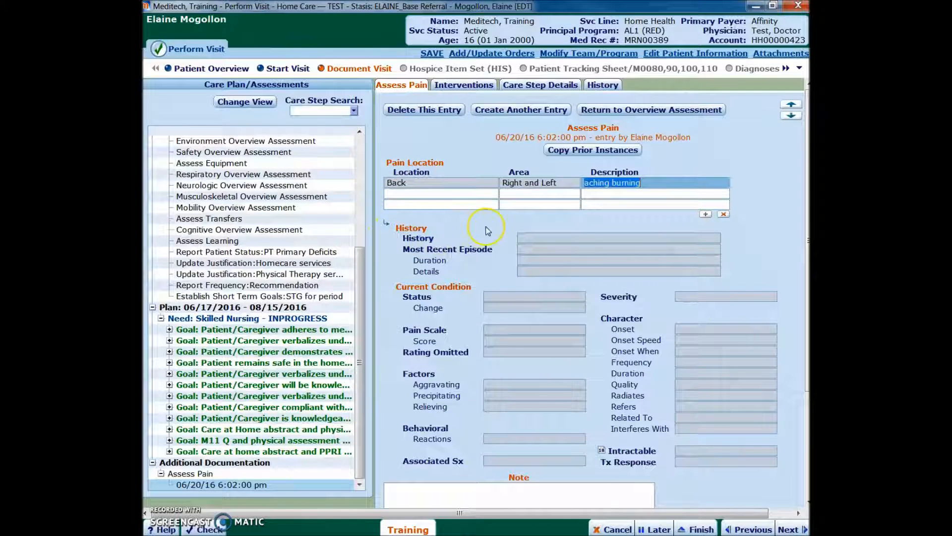
key(Tab)
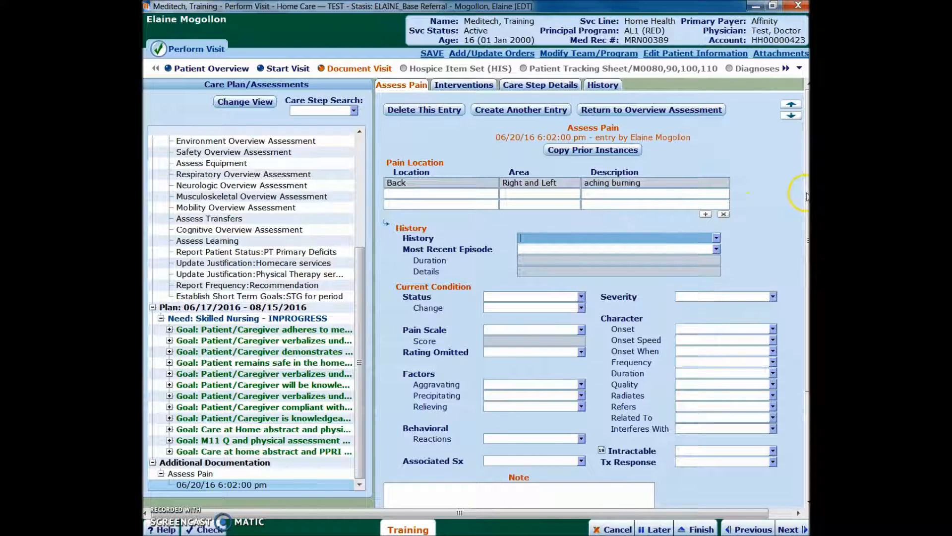
- Set the Pain Scale to Happy/Sad Face (0-10) with a score of 5
scroll(744, 219, down, 3)
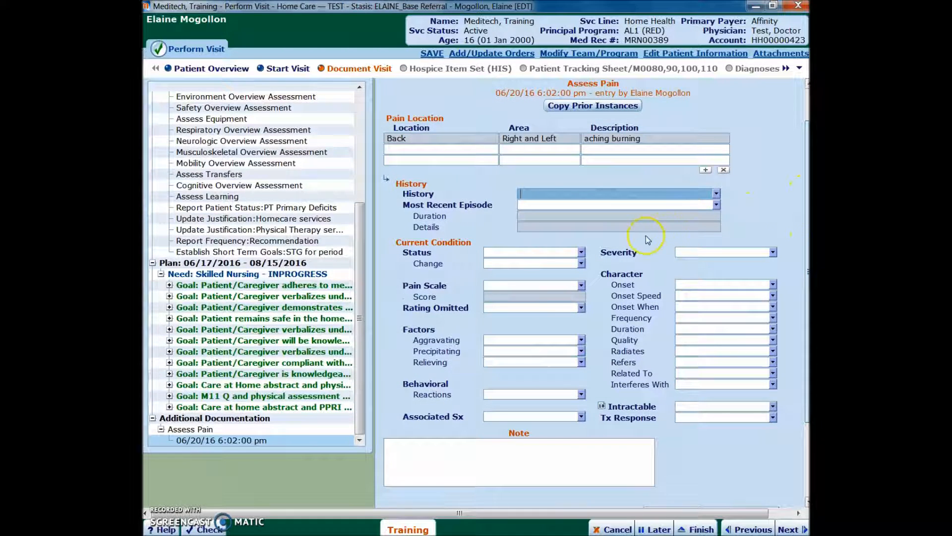
click(580, 286)
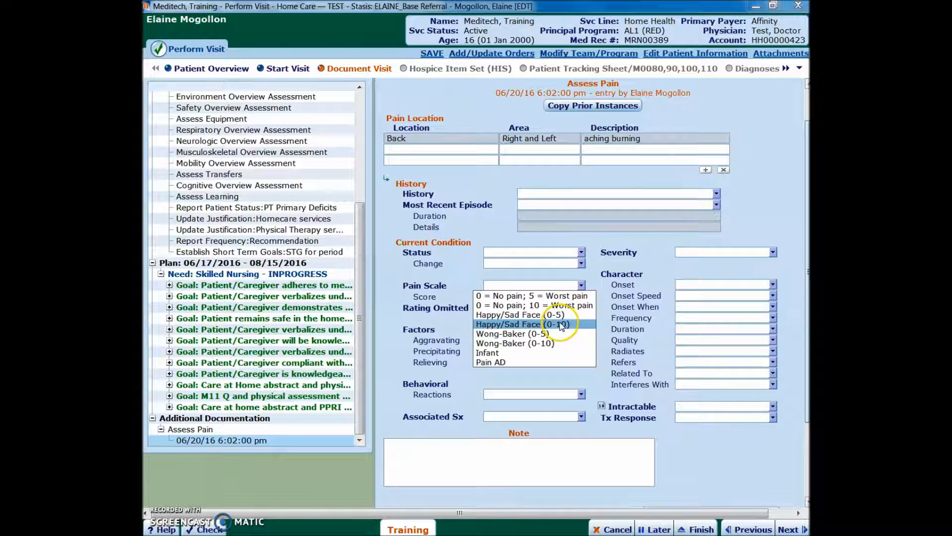
click(561, 325)
click(581, 296)
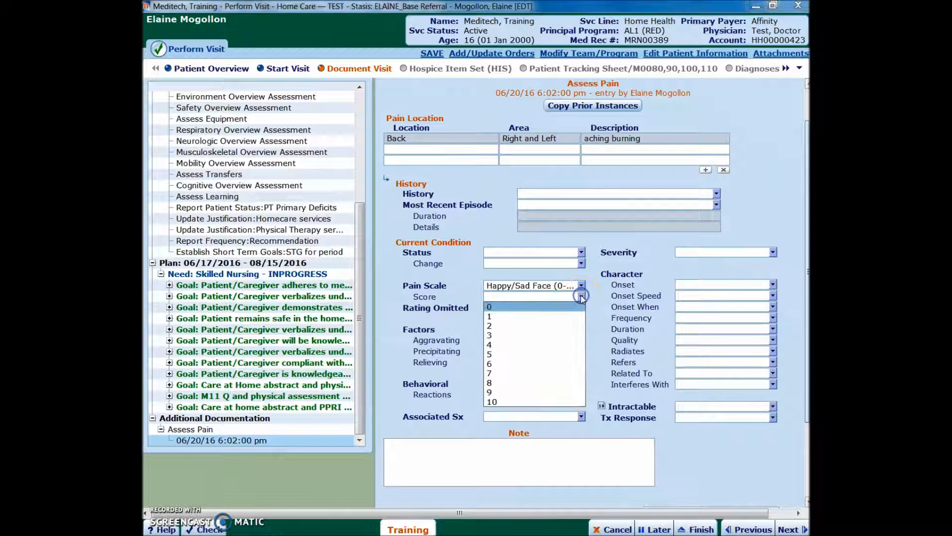
click(509, 353)
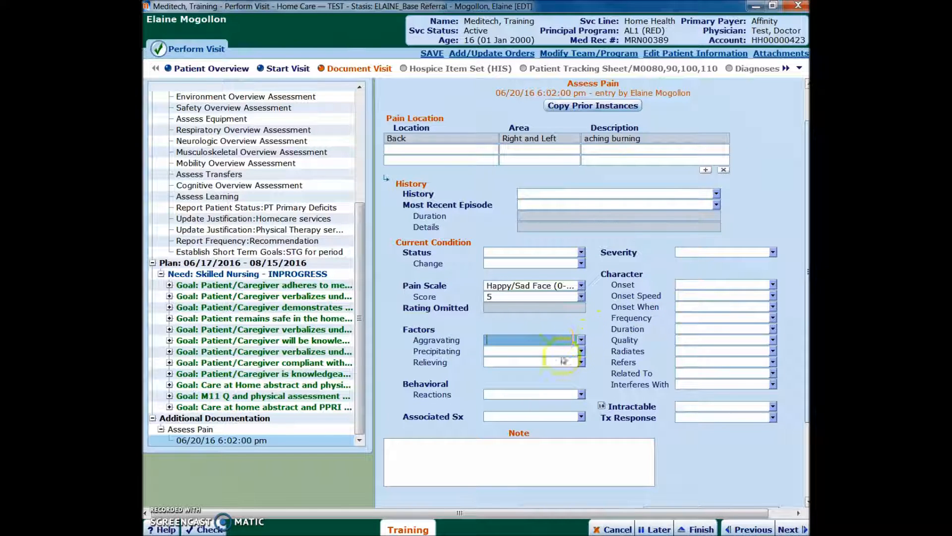
- Record Exercise, Sleep Position and Weight Bearing as the aggravating factors of the pain
click(582, 340)
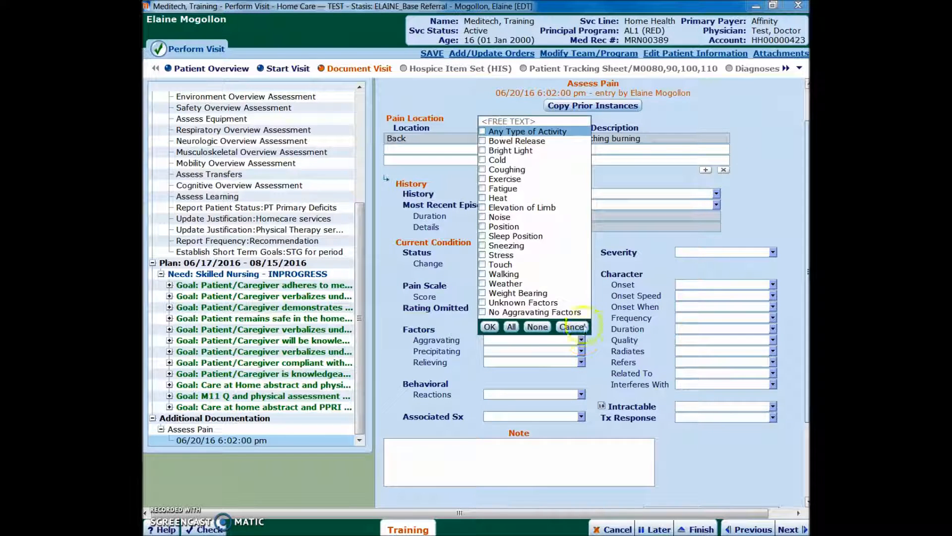
click(482, 179)
click(496, 236)
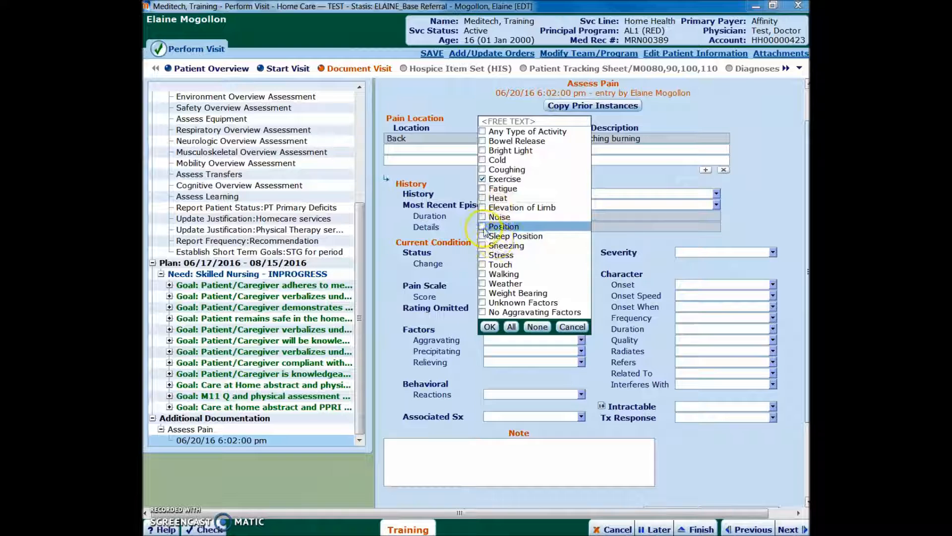
click(496, 294)
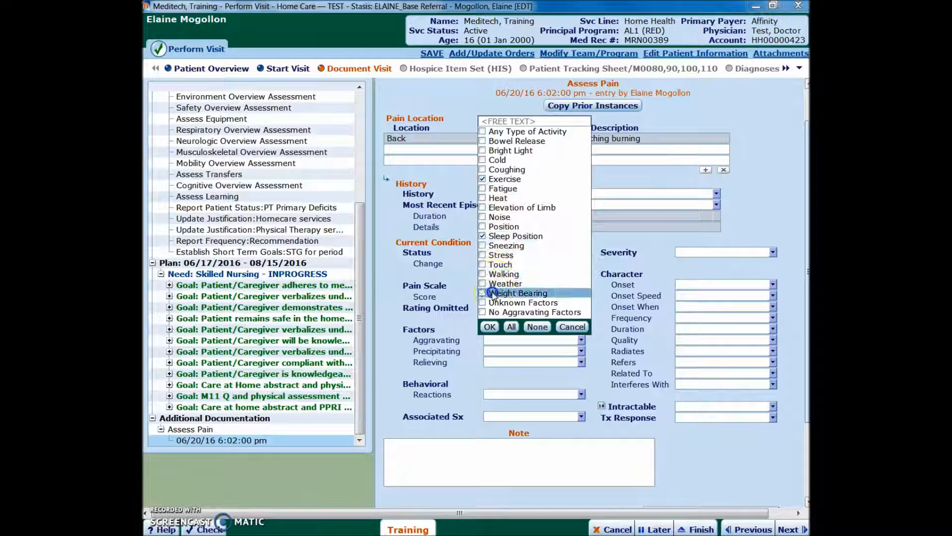
click(490, 326)
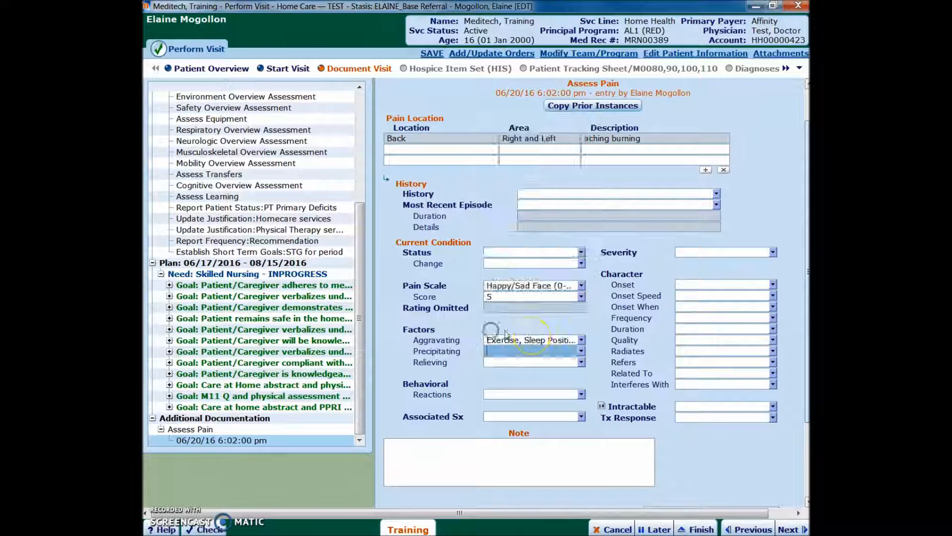
- Record Position and Rest without Action as relieving factors and set the pain severity to Moderate
click(581, 362)
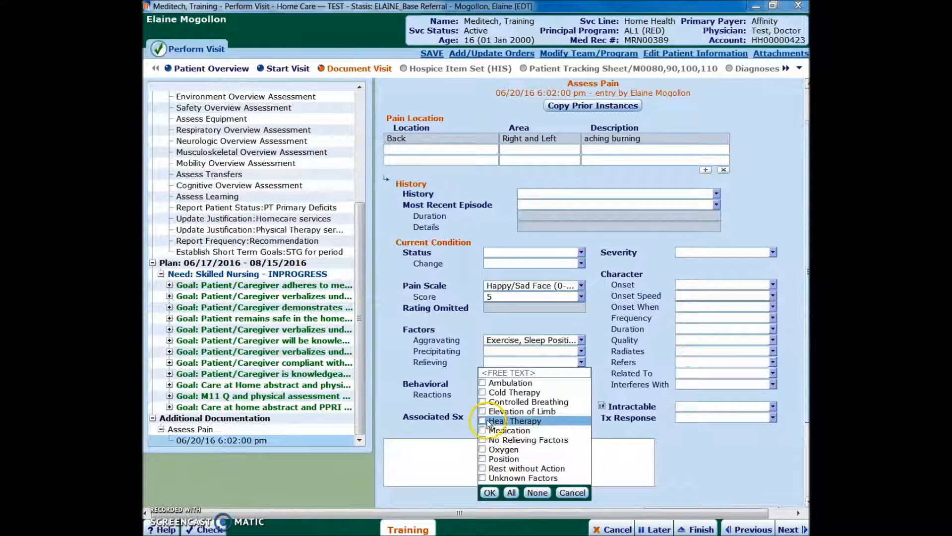
click(487, 468)
click(482, 458)
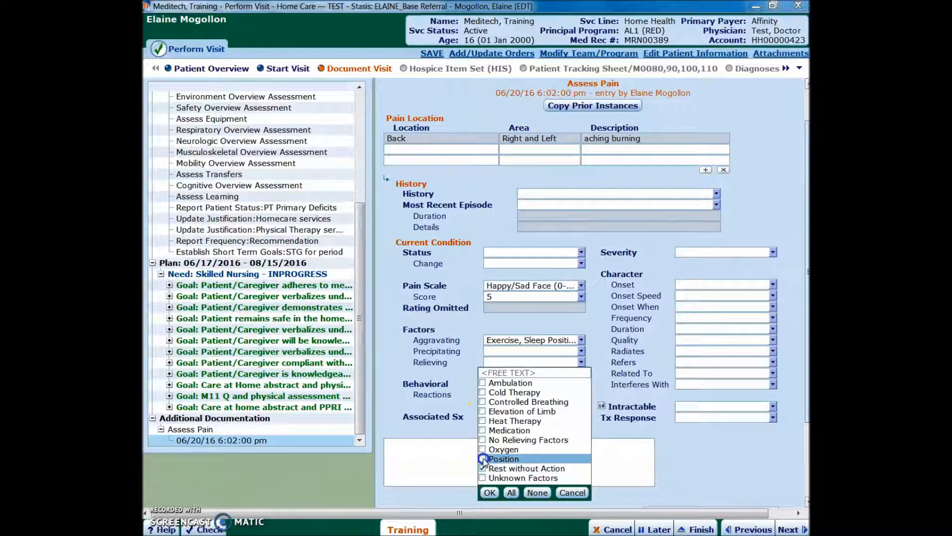
click(490, 493)
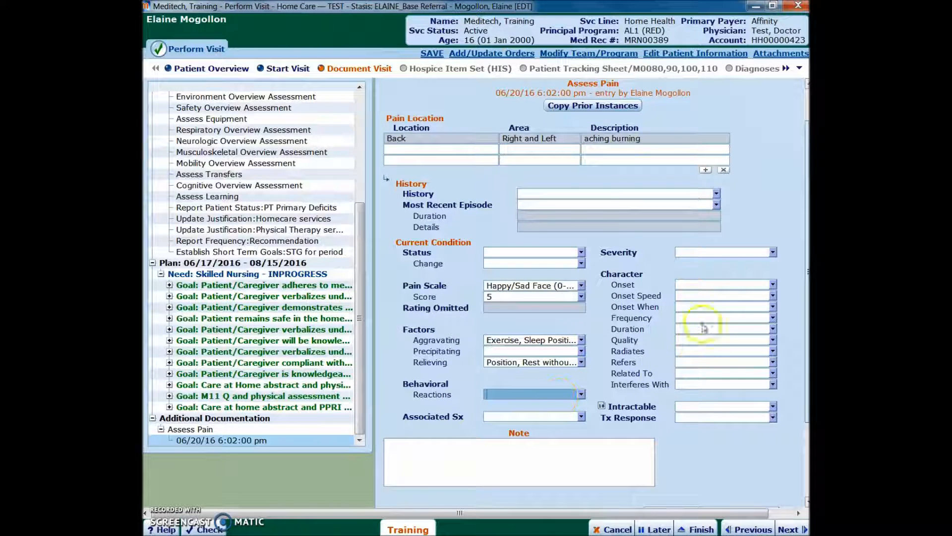
click(773, 253)
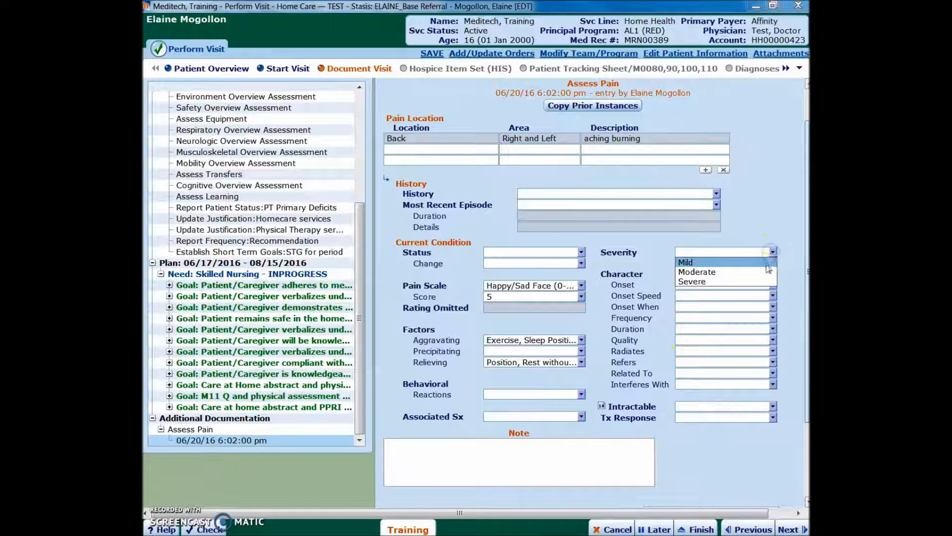
click(761, 272)
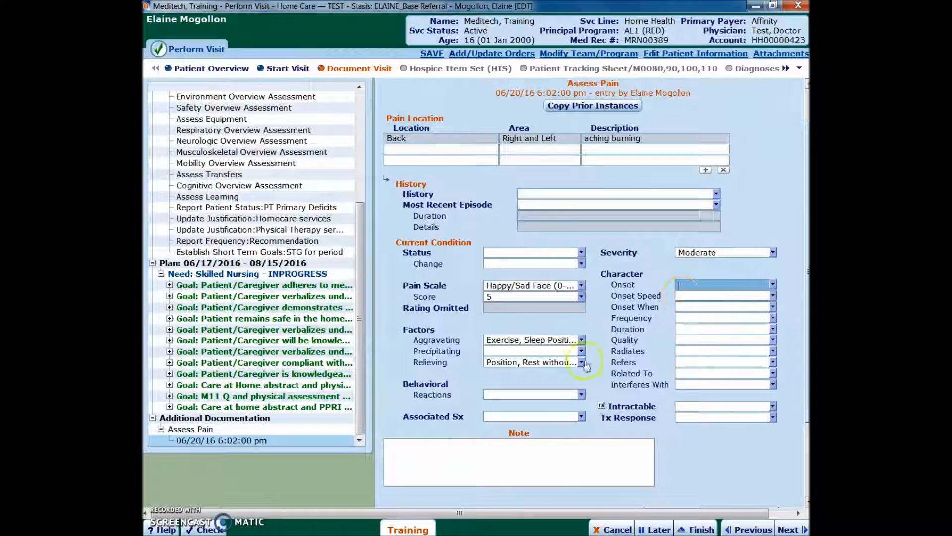
click(525, 462)
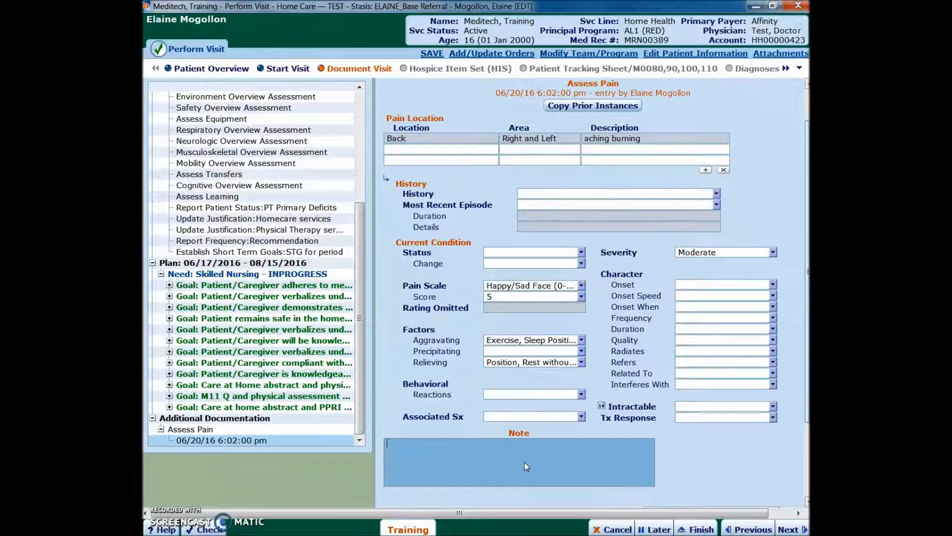
click(769, 317)
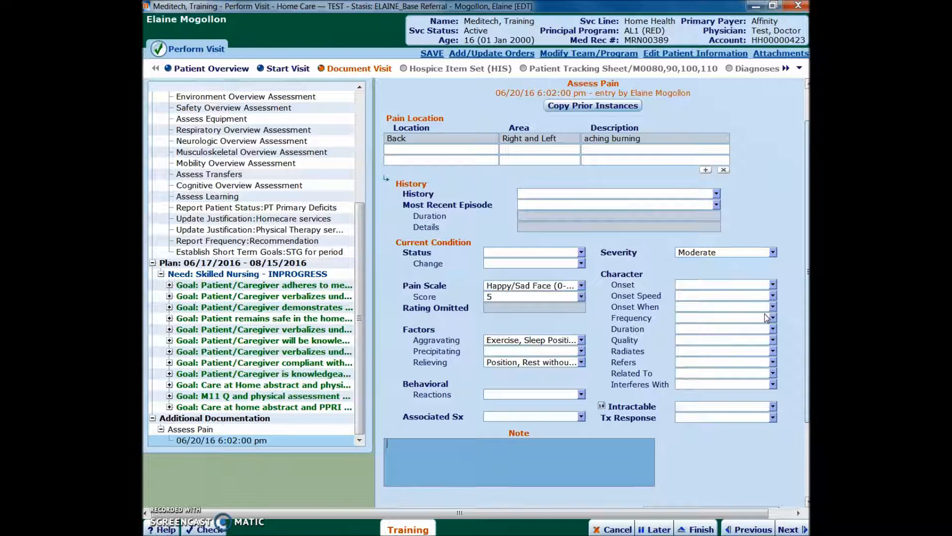
click(719, 339)
click(691, 330)
click(564, 463)
- Return to the Pain Overview Assessment and check the care plan tree for the Assess Pain entry under Additional Documentation
scroll(636, 365, up, 1)
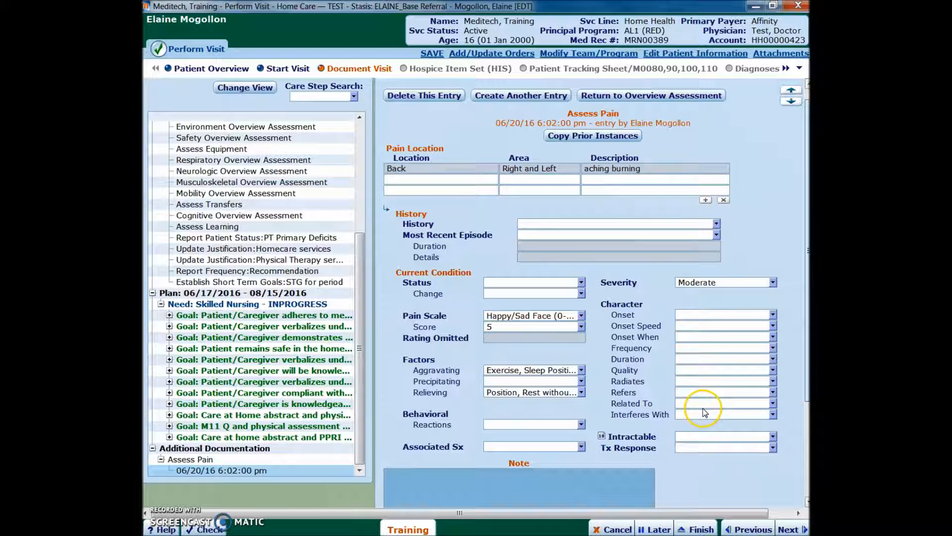
click(654, 100)
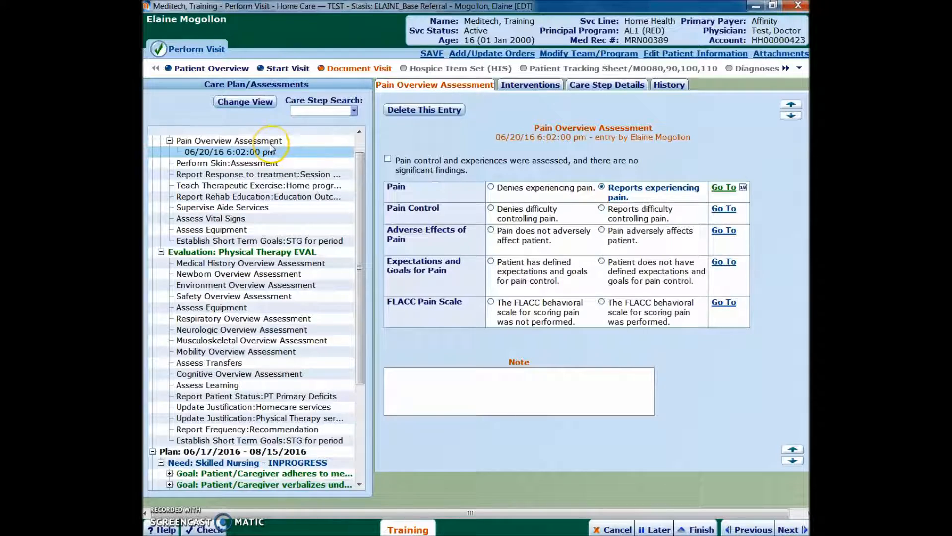
drag(362, 159, 386, 267)
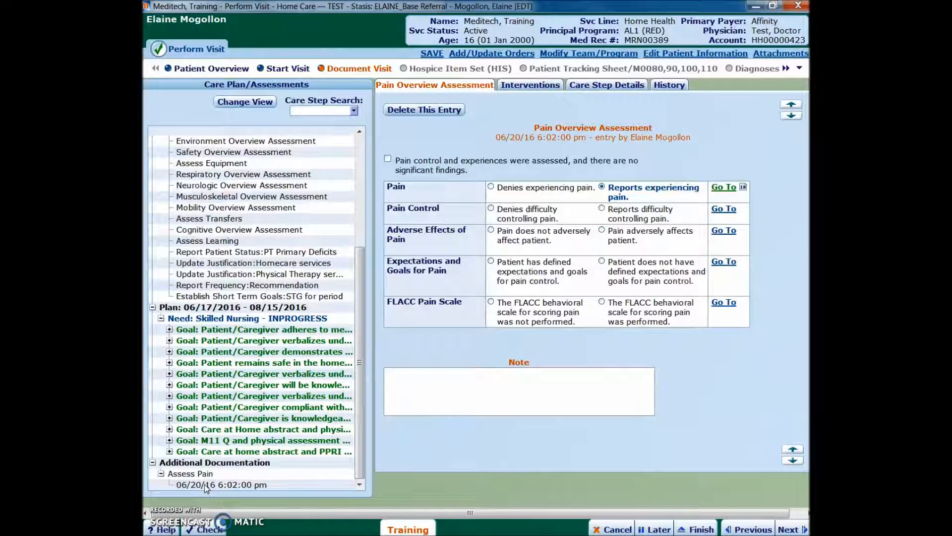
click(357, 463)
click(359, 460)
drag(359, 461, 323, 340)
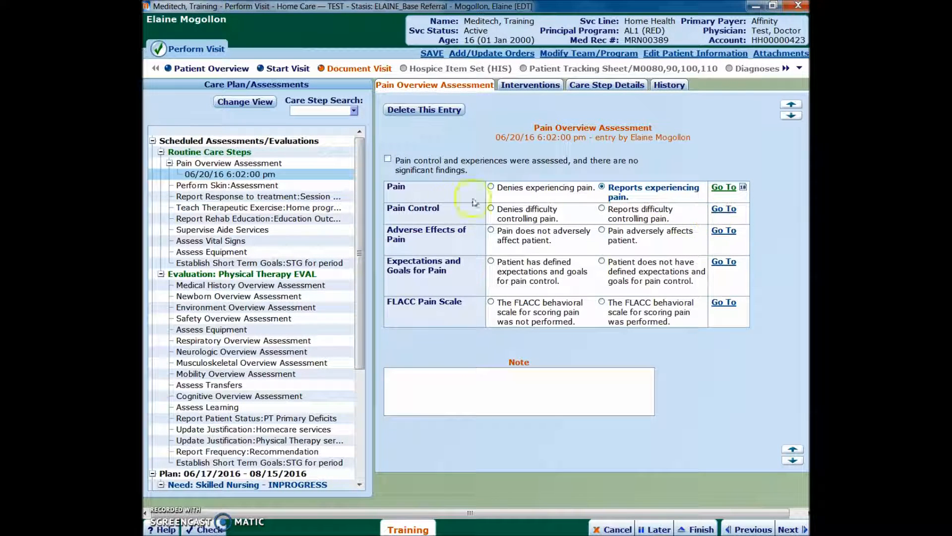
- Move on from the Pain Overview Assessment to a Perform Skin:Assessment entry under Routine Care Steps
click(227, 186)
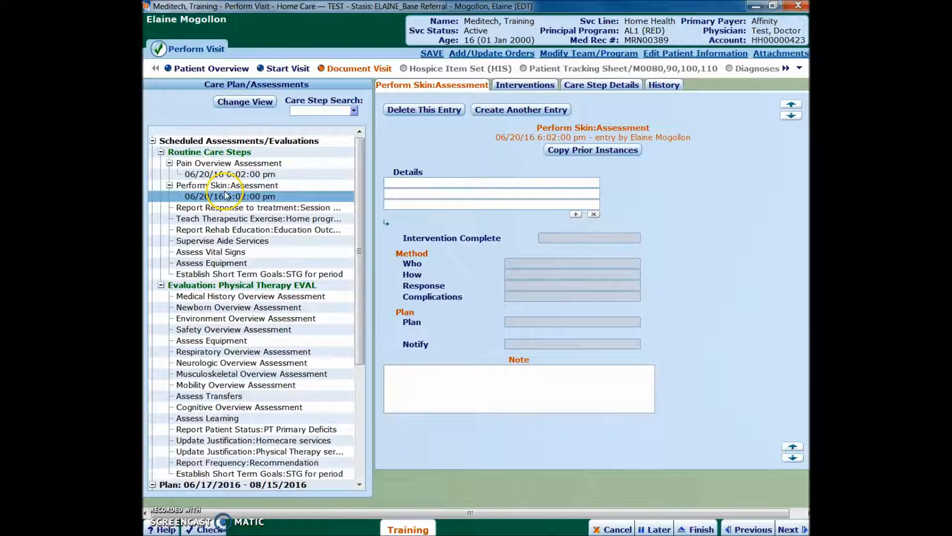
click(229, 164)
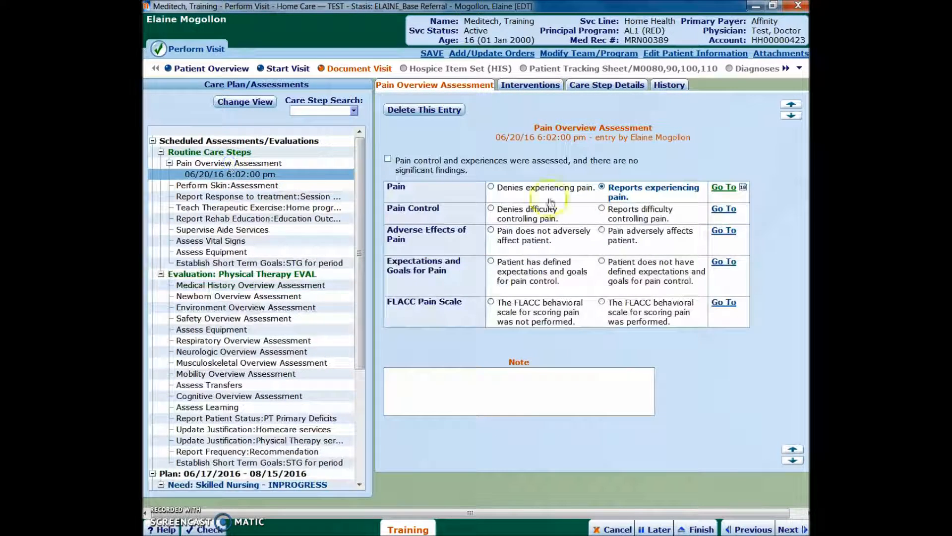
click(791, 116)
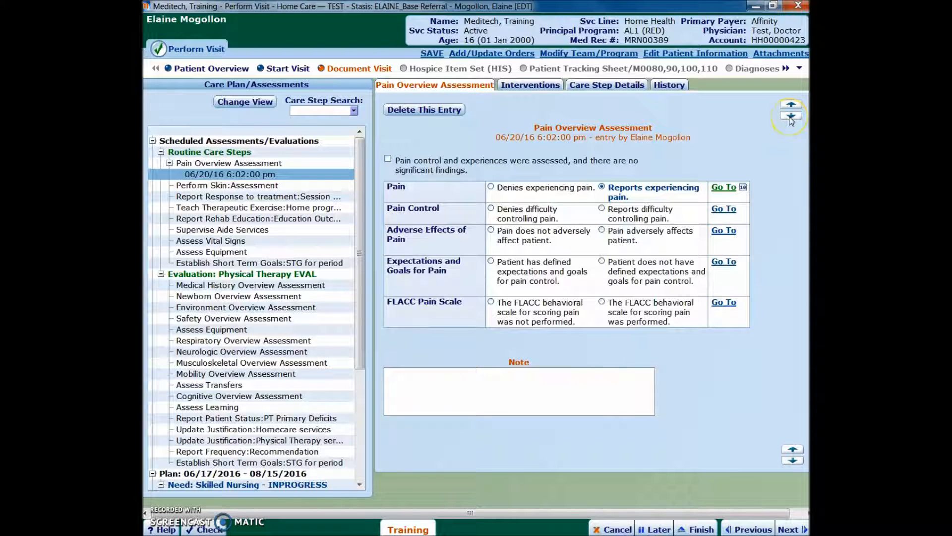
click(791, 116)
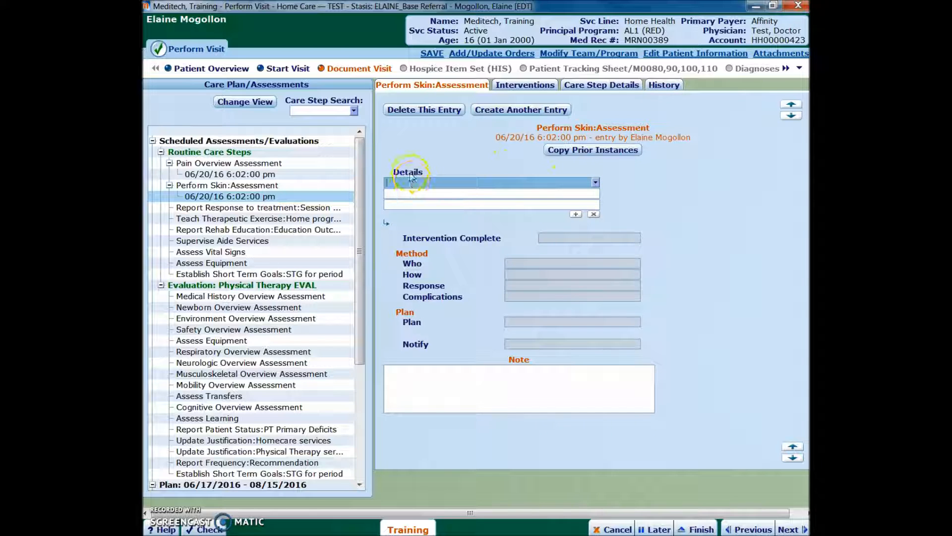
- Add the free-text detail "scar from surgery is healing well - no discharge noted" to the skin assessment
click(595, 183)
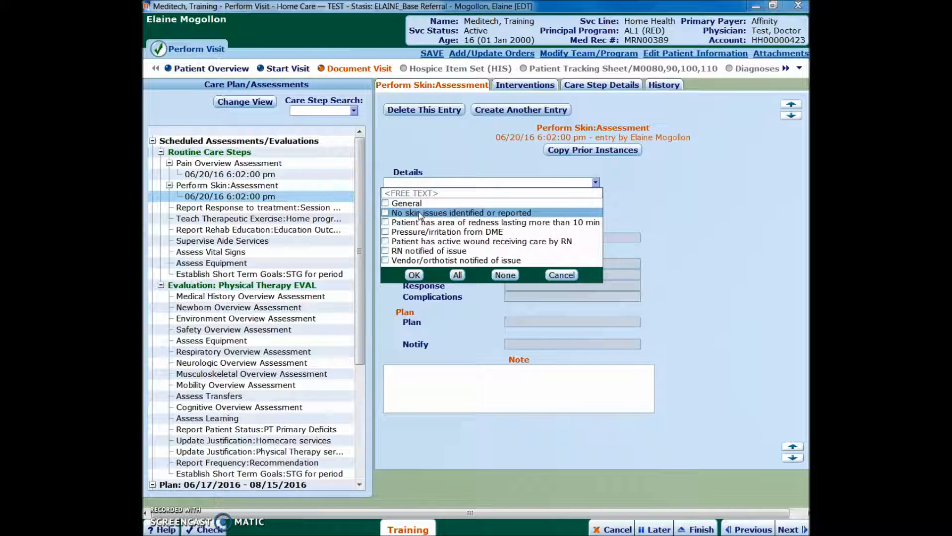
click(432, 243)
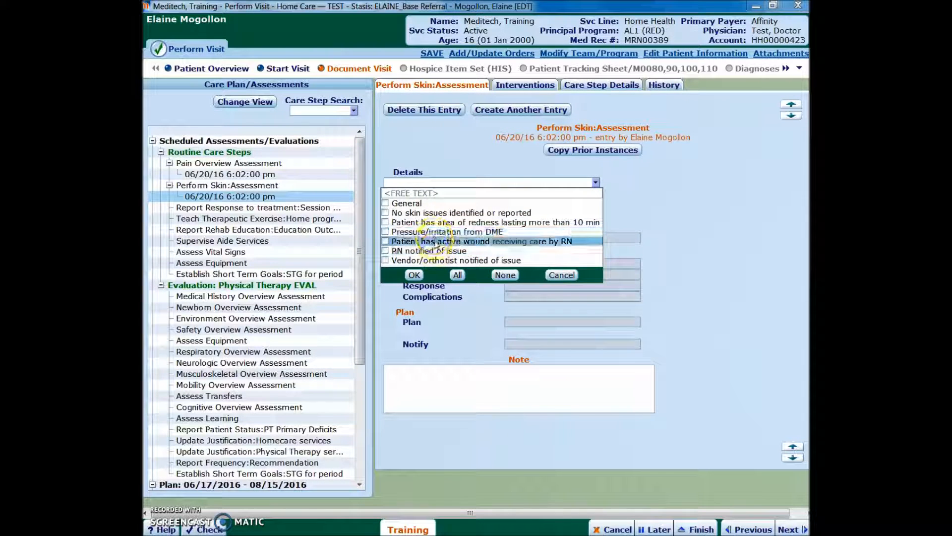
click(409, 193)
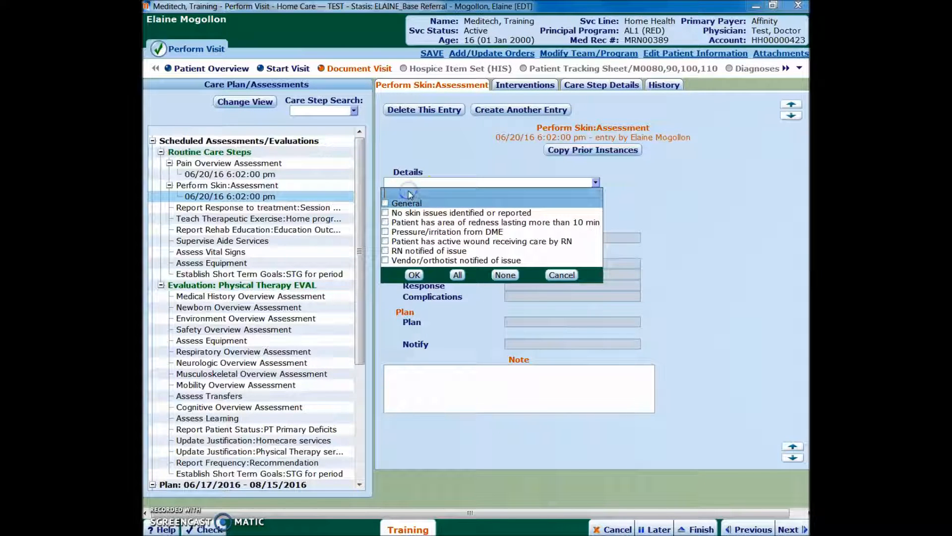
text(sc)
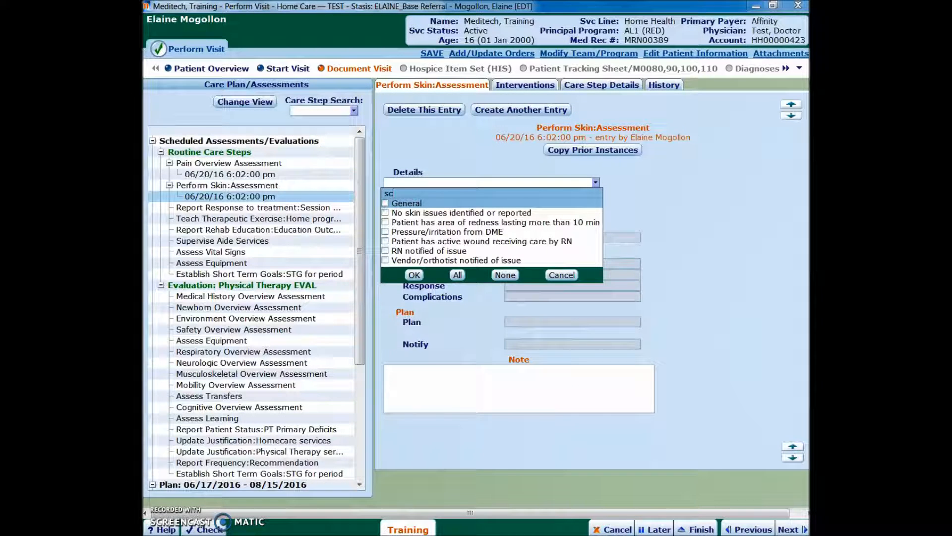
text(ar from)
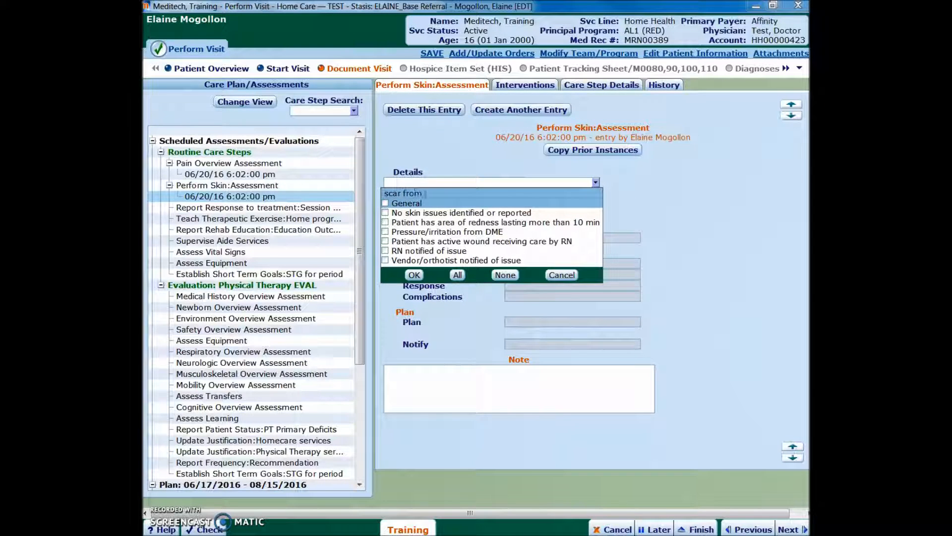
text( surgery is healing )
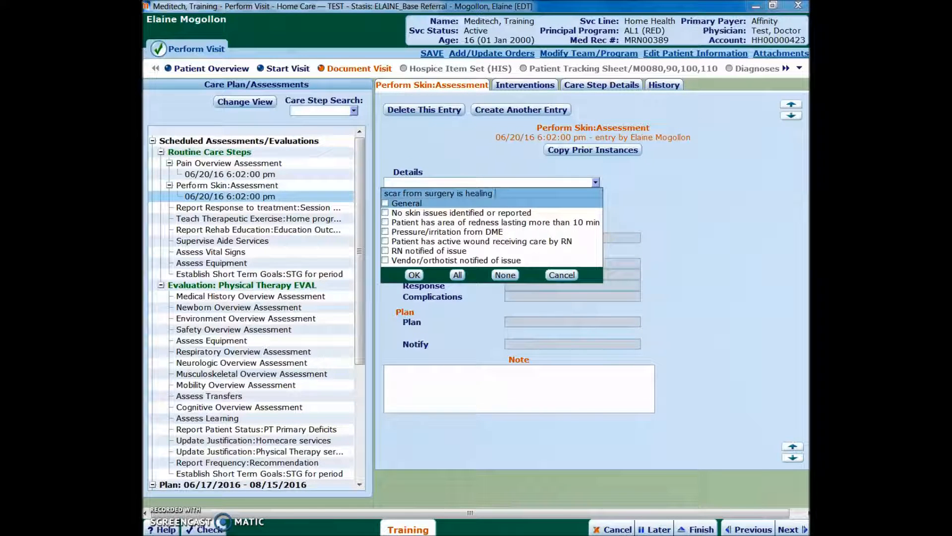
text(well - no discharge note)
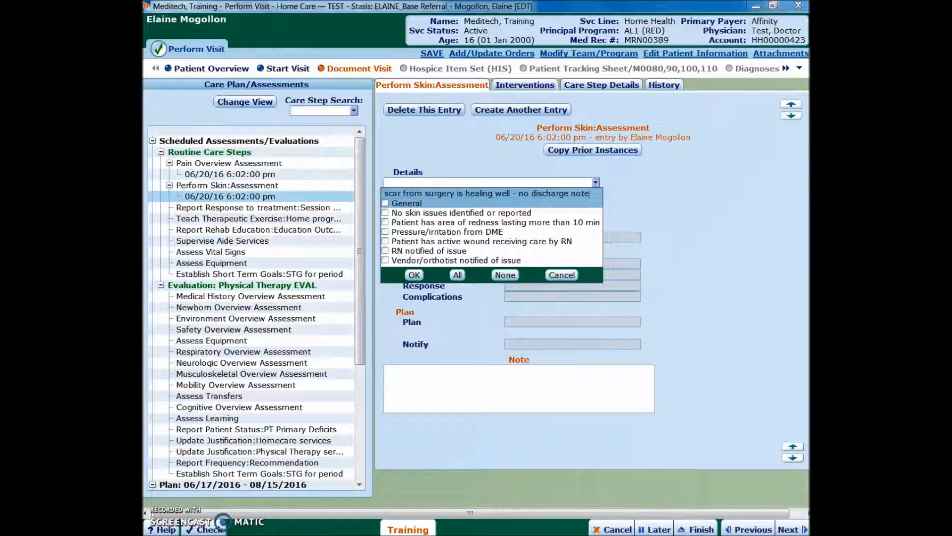
text(d)
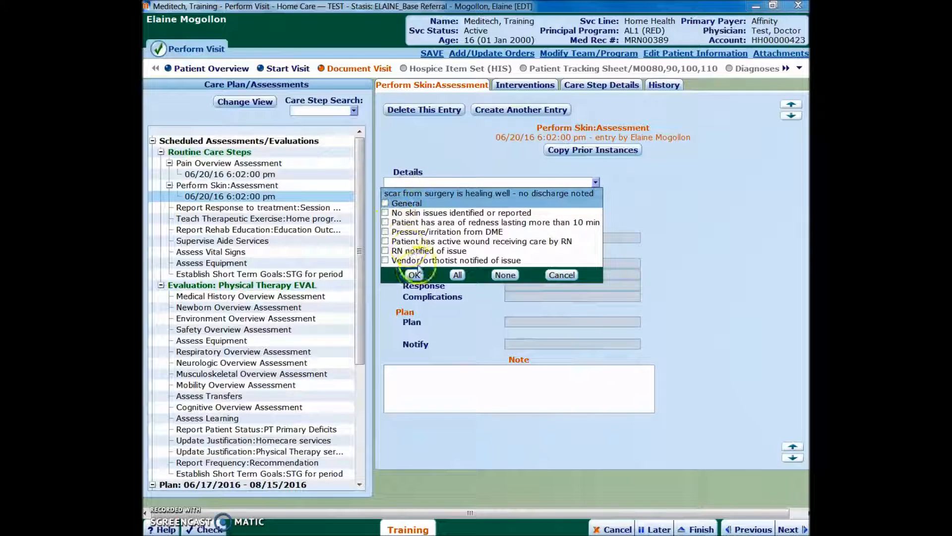
click(414, 275)
click(414, 276)
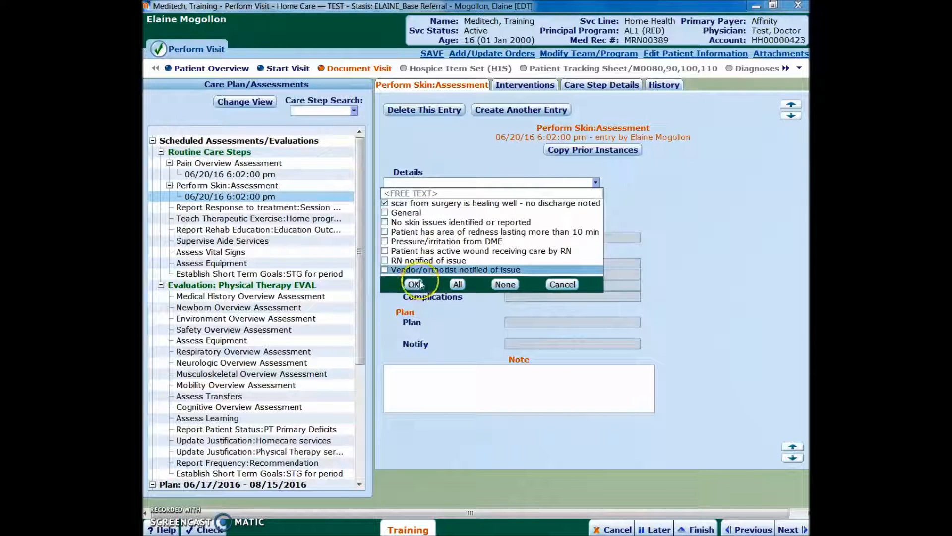
click(416, 284)
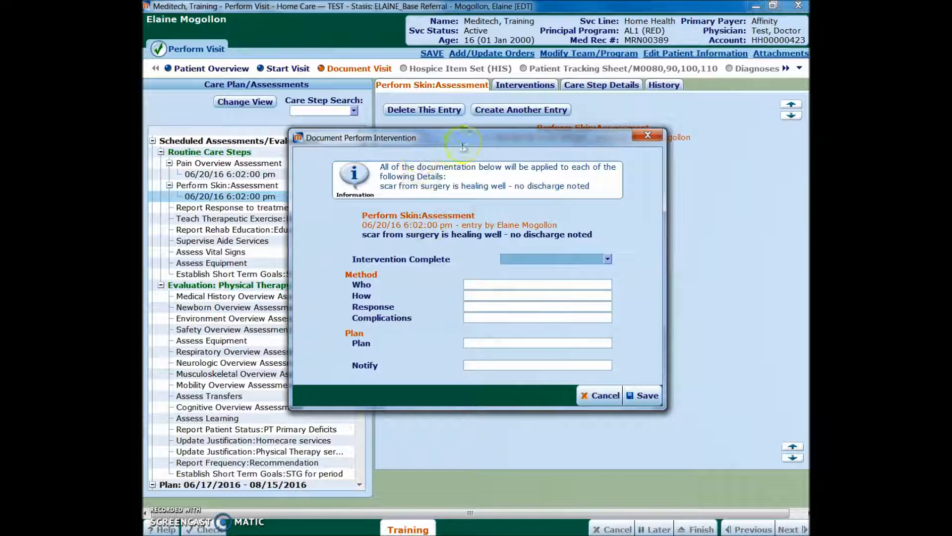
- Save the skin assessment's intervention documentation with the completion, method, plan and notify fields left blank
drag(479, 143, 497, 240)
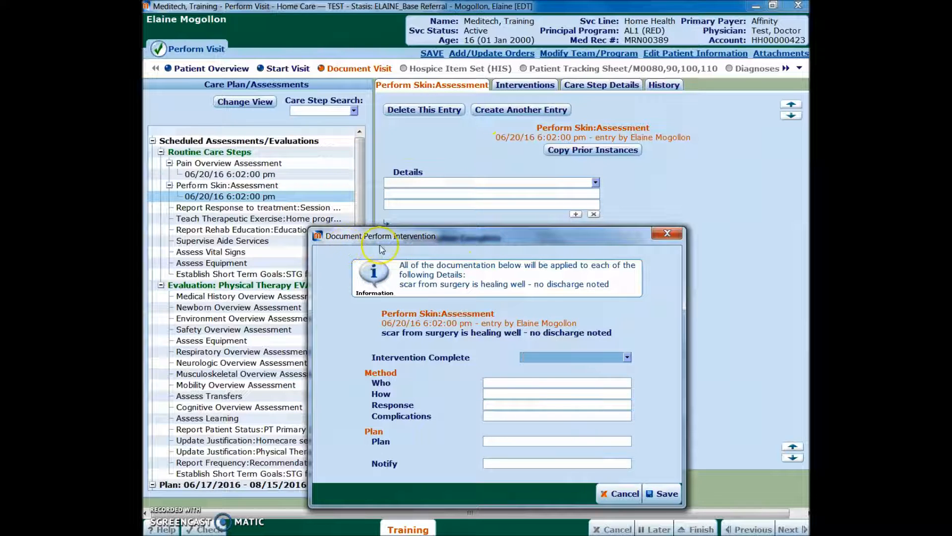
drag(472, 236, 453, 171)
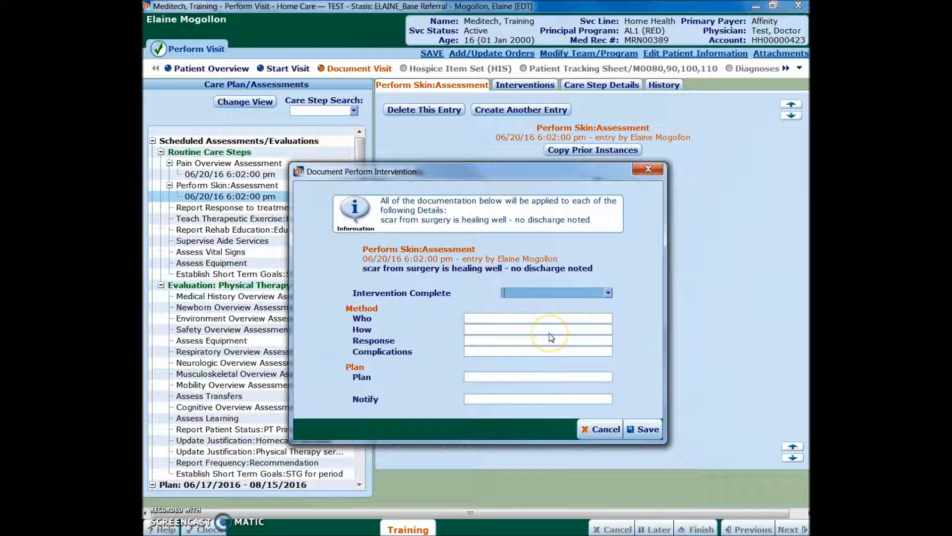
click(546, 401)
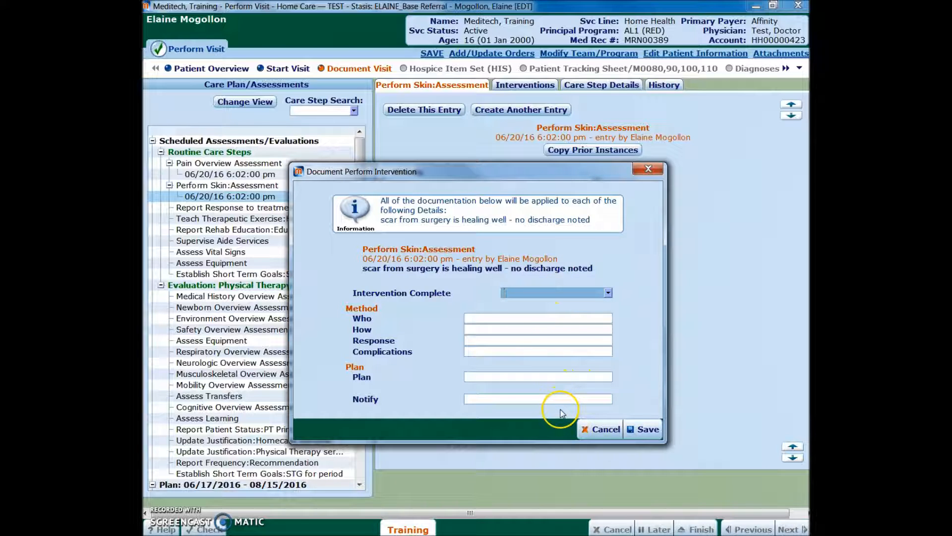
click(643, 433)
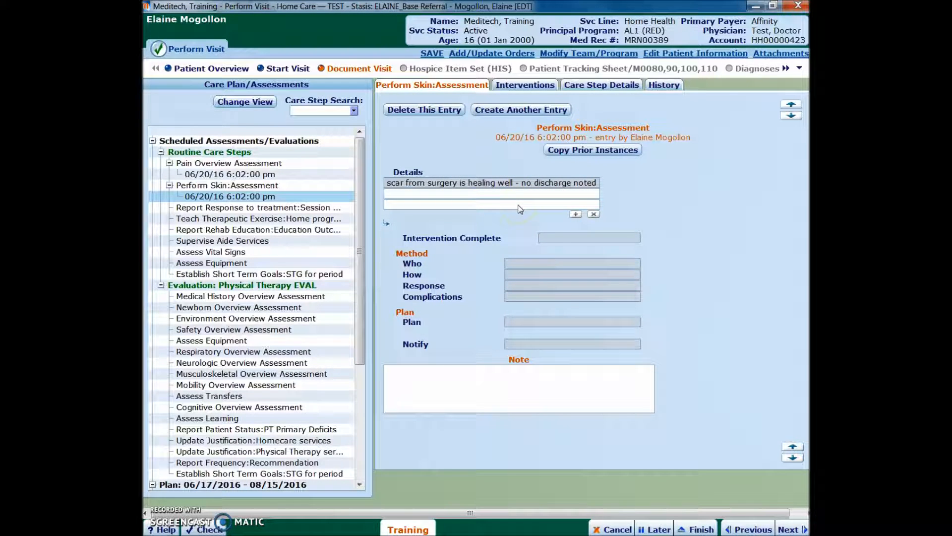
click(494, 387)
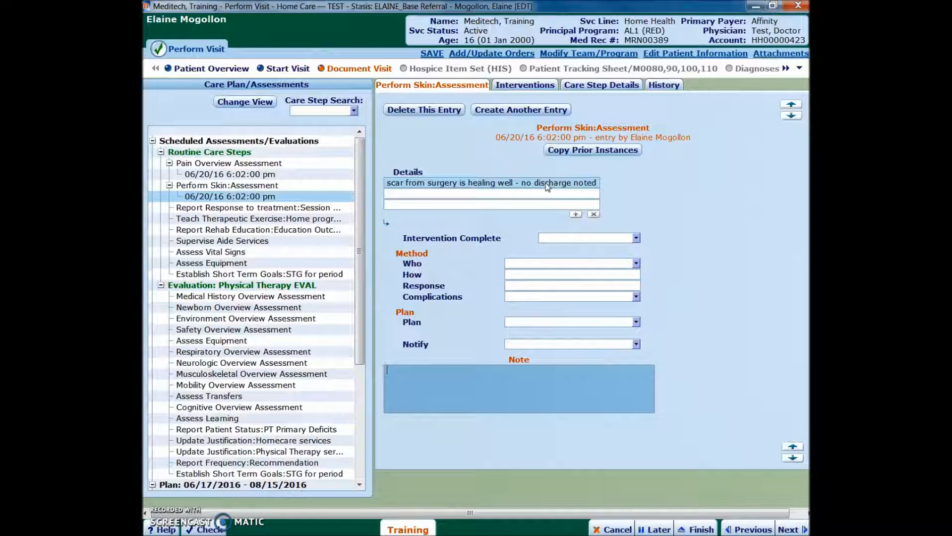
- Report the response to treatment as patient required significant cuing, manual prompting/tactile cues and positive reinforcement to perform task successfully, and save the intervention
click(286, 208)
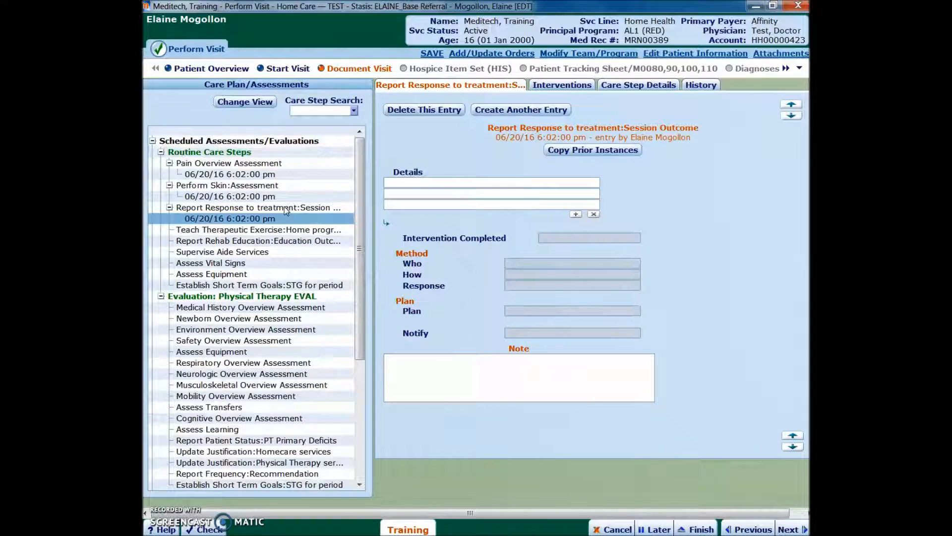
click(483, 185)
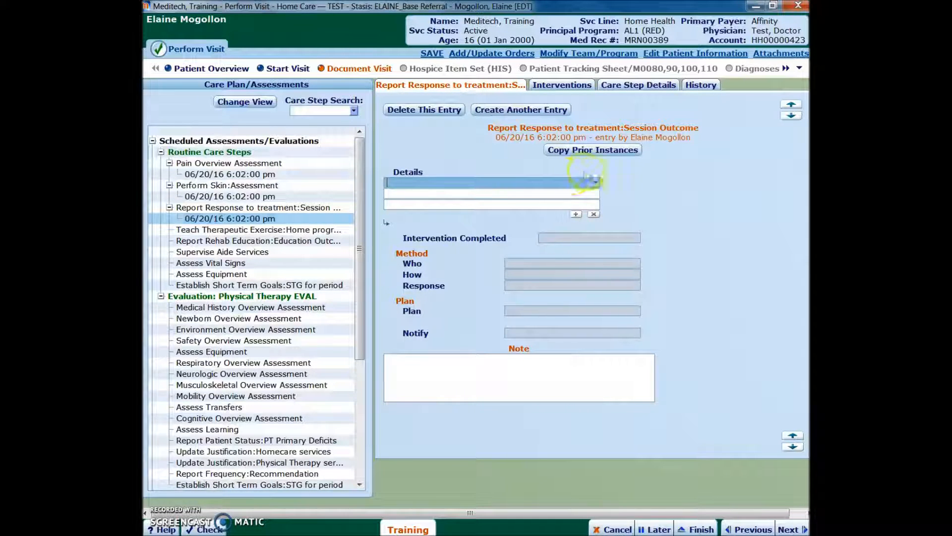
click(594, 182)
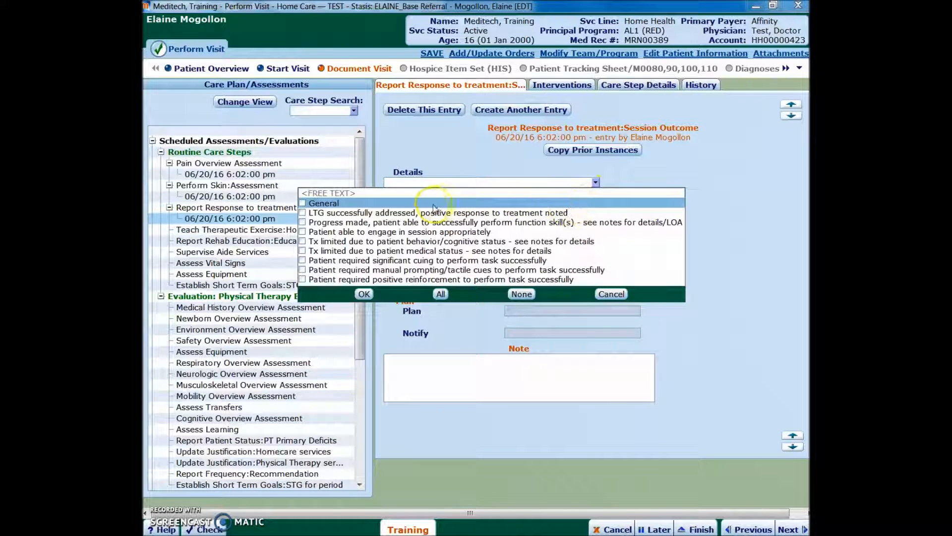
click(421, 217)
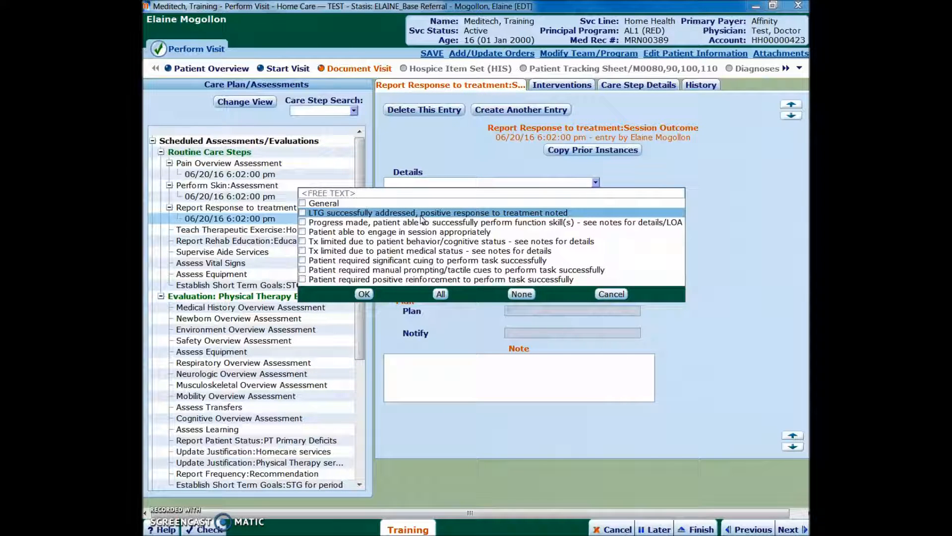
click(337, 261)
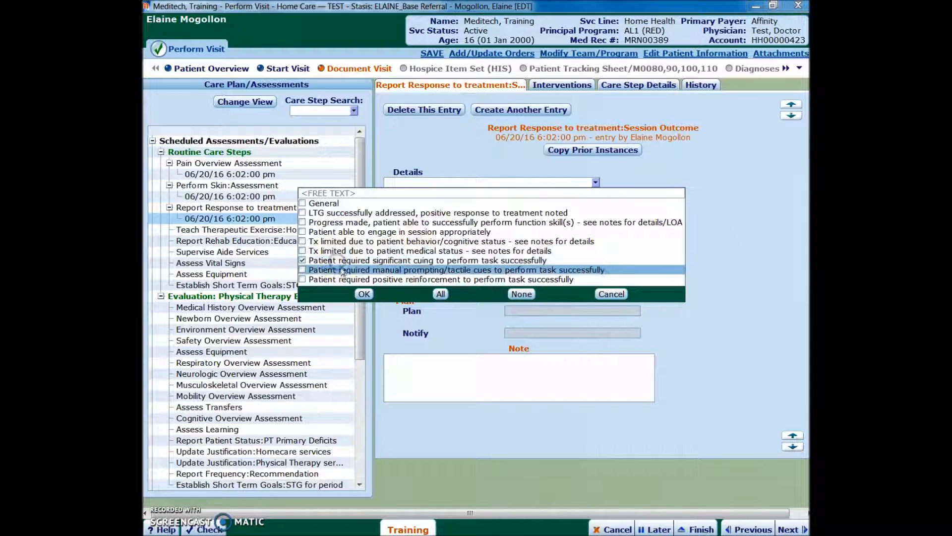
click(342, 270)
click(344, 279)
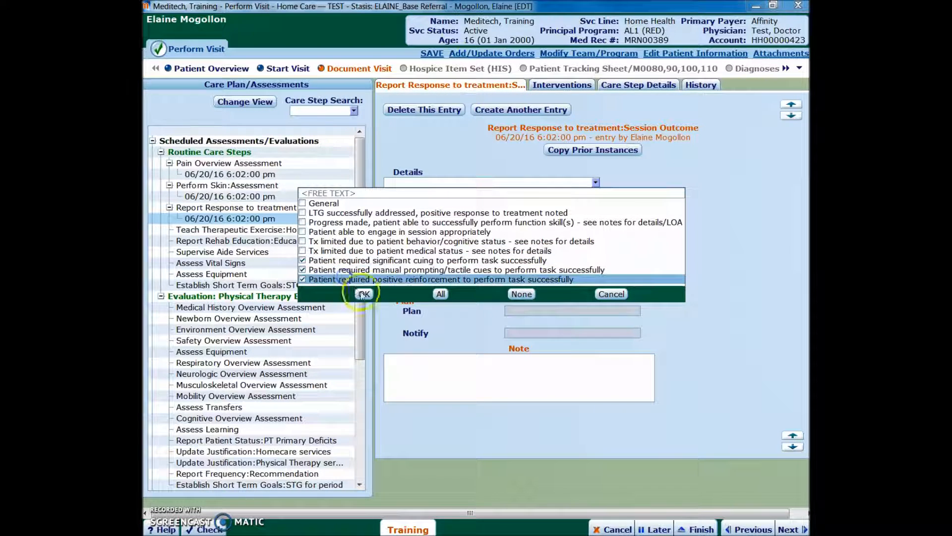
click(364, 293)
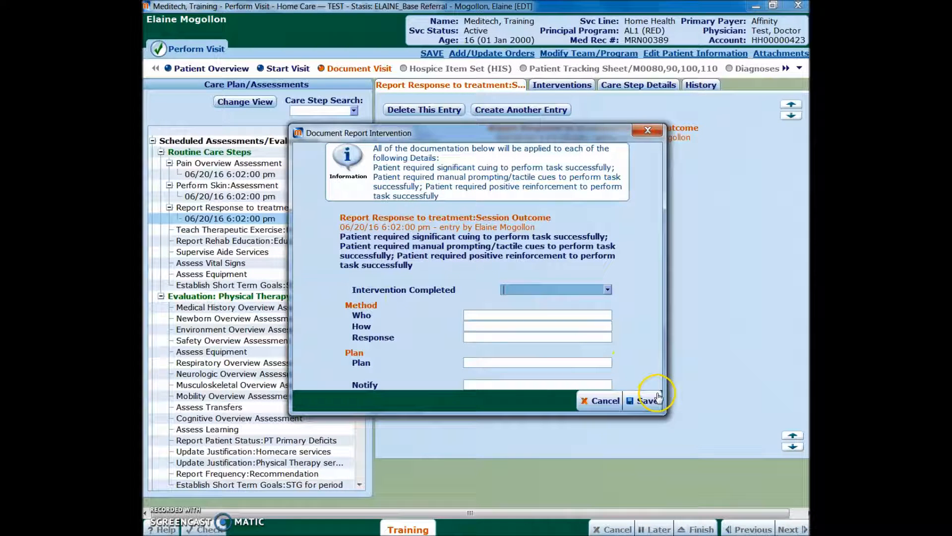
click(644, 401)
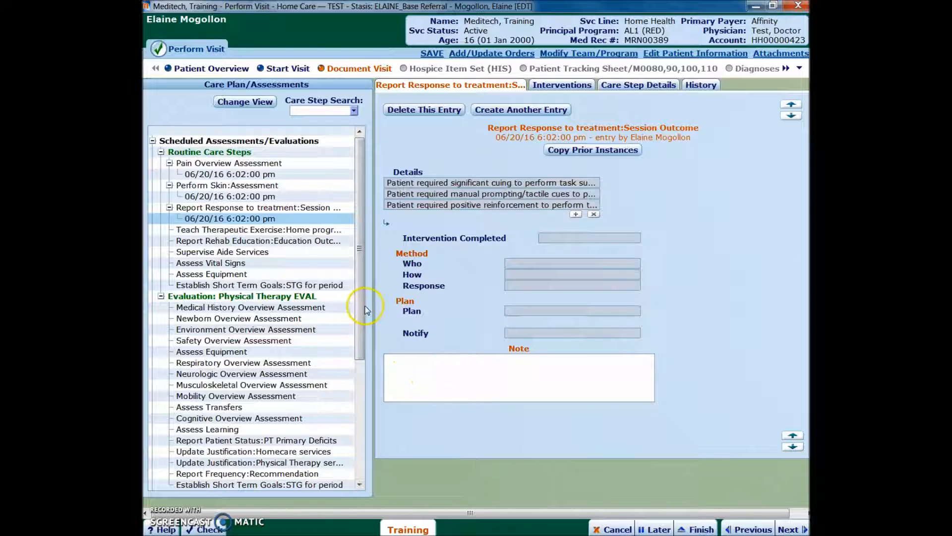
- Enter the placeholder note "hlaskhdakhdashdkahsdhjkahdah" for the Report Response to treatment entry
click(413, 369)
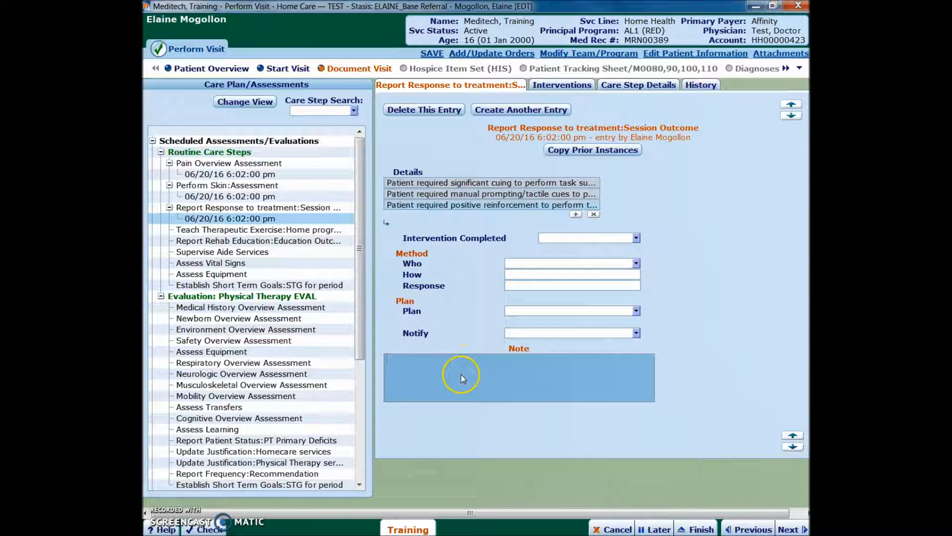
text(hlaskhdakhdashdkahsd)
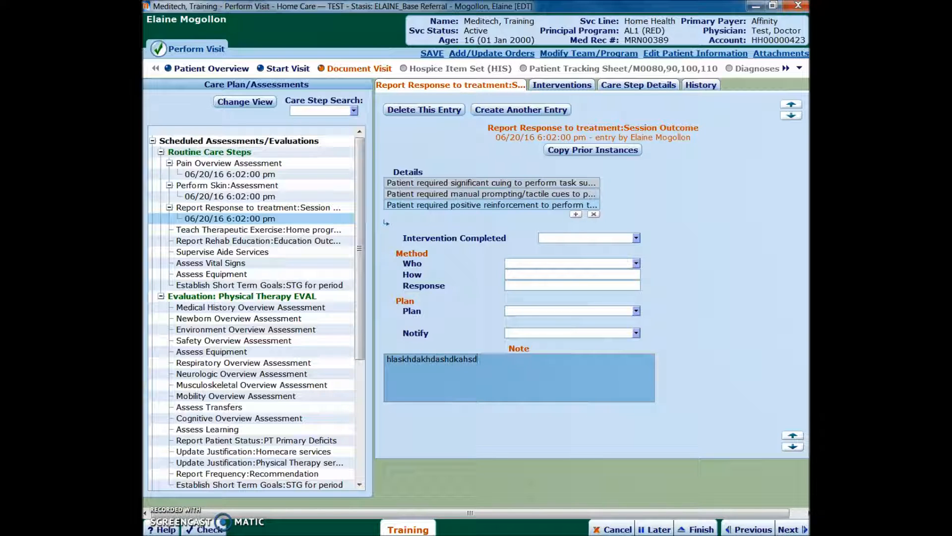
text(hjkahdah)
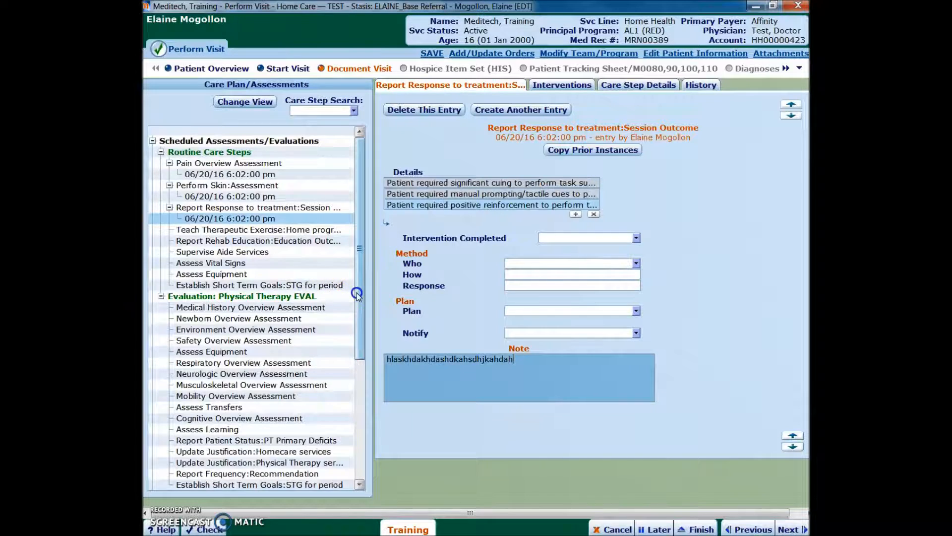
scroll(352, 360, down, 3)
scroll(351, 359, down, 3)
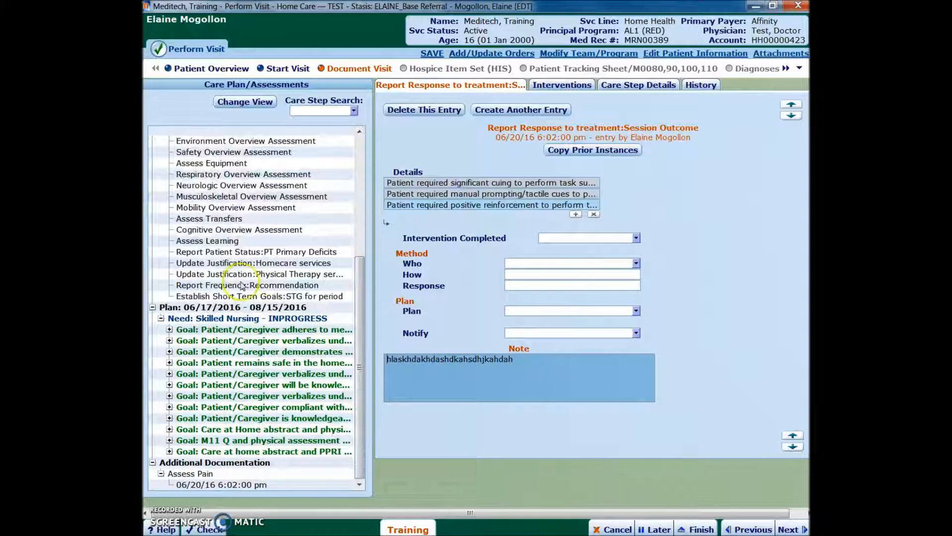
click(358, 466)
drag(358, 466, 300, 324)
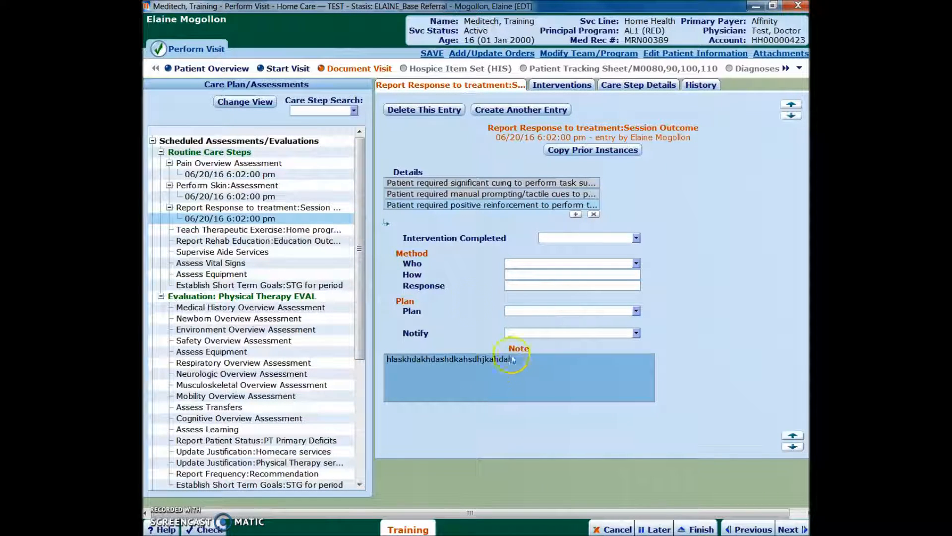
- Start the Teach Therapeutic Exercise:Home program entry with details New exercise/activity, Technique, Frequency, Repetitions, Purpose, Precautions and Home environment
click(256, 231)
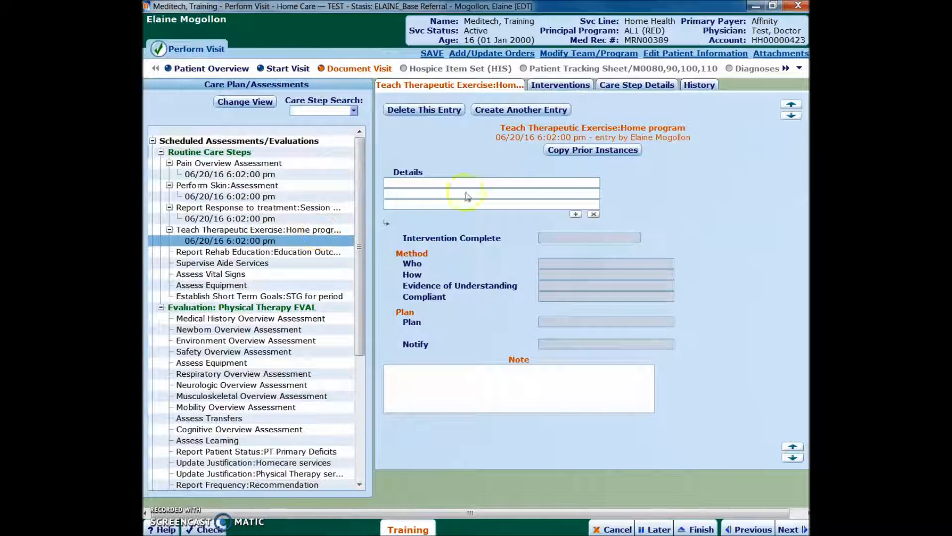
click(555, 183)
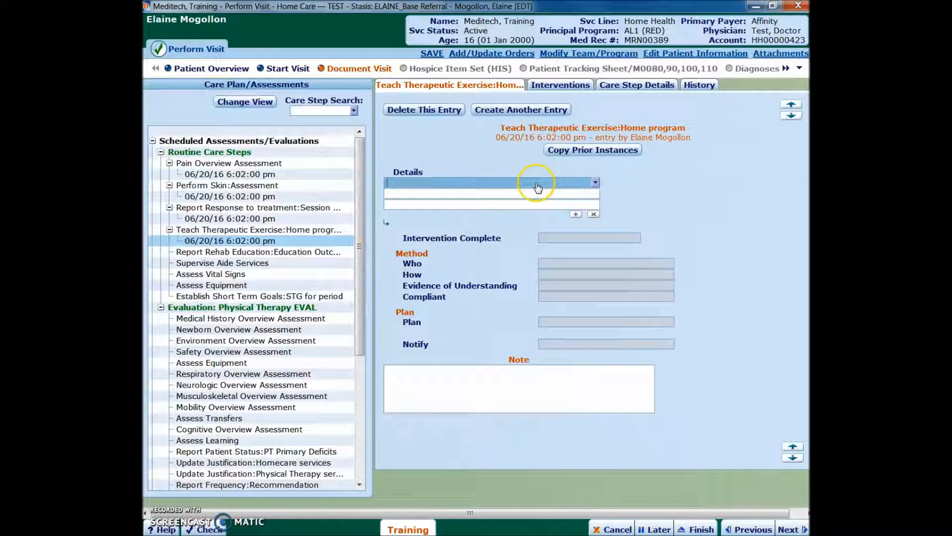
click(595, 184)
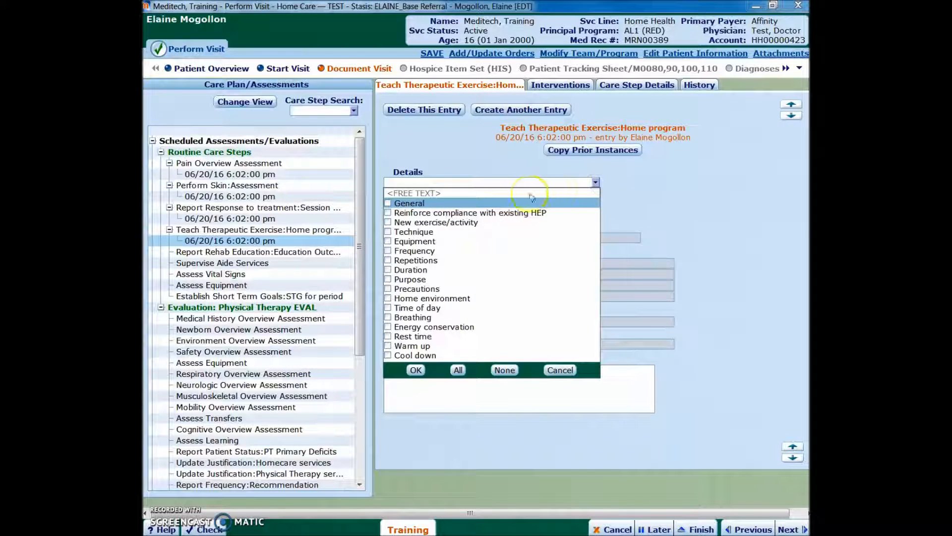
click(412, 223)
click(414, 226)
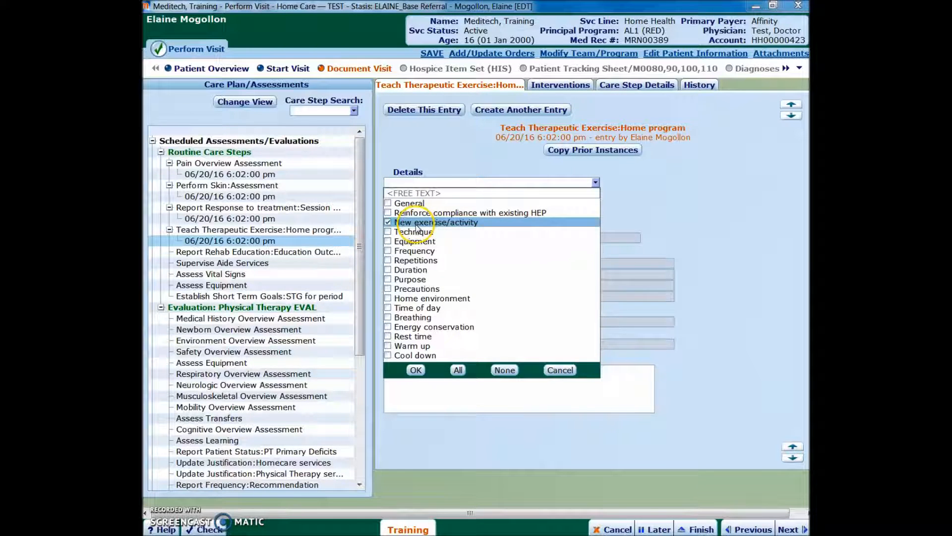
click(415, 232)
click(421, 251)
click(418, 261)
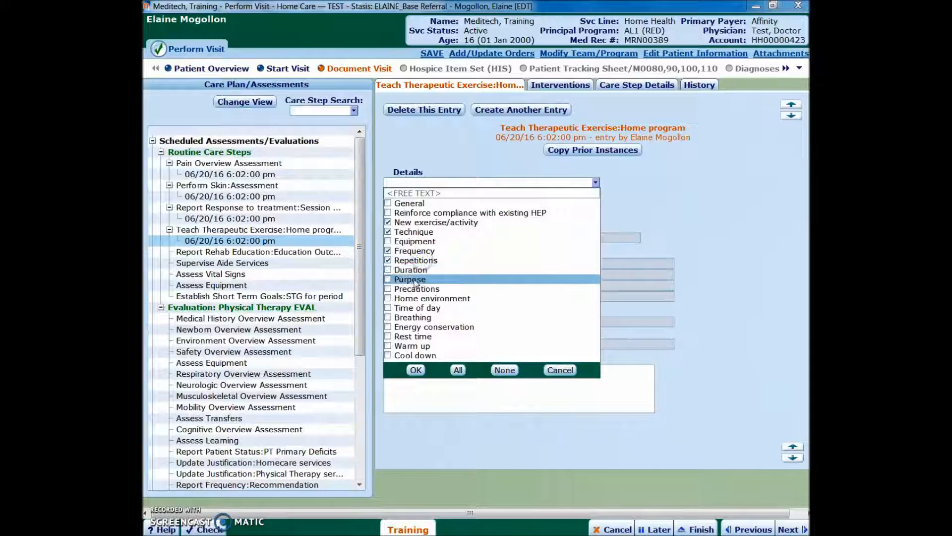
click(415, 280)
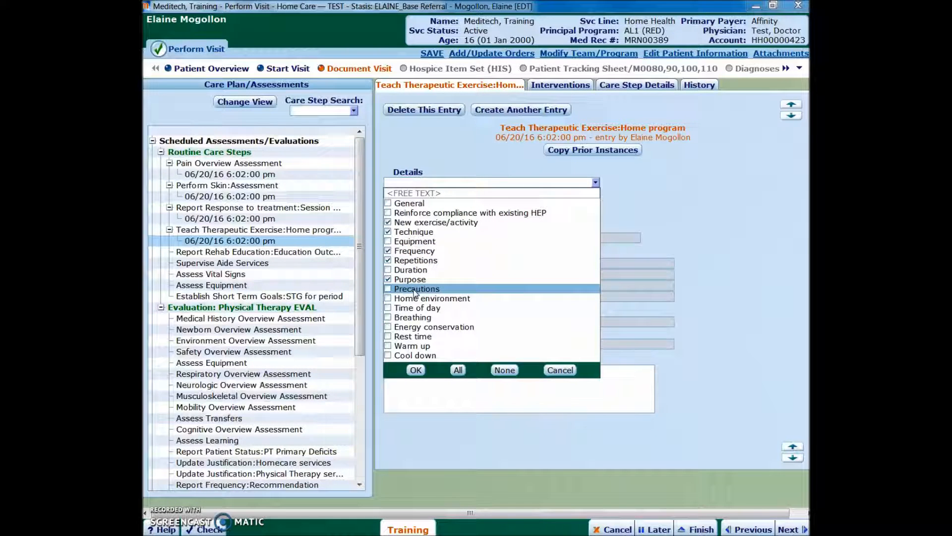
click(415, 289)
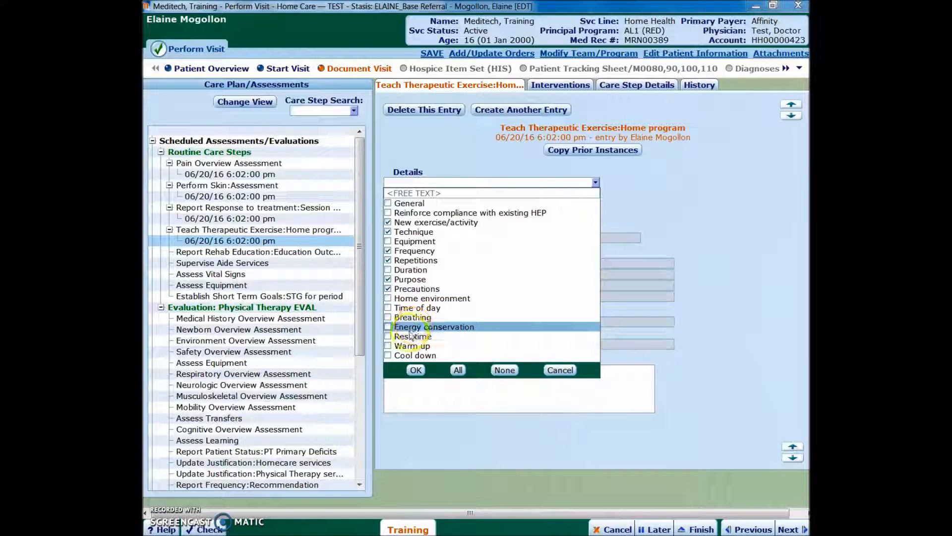
click(415, 300)
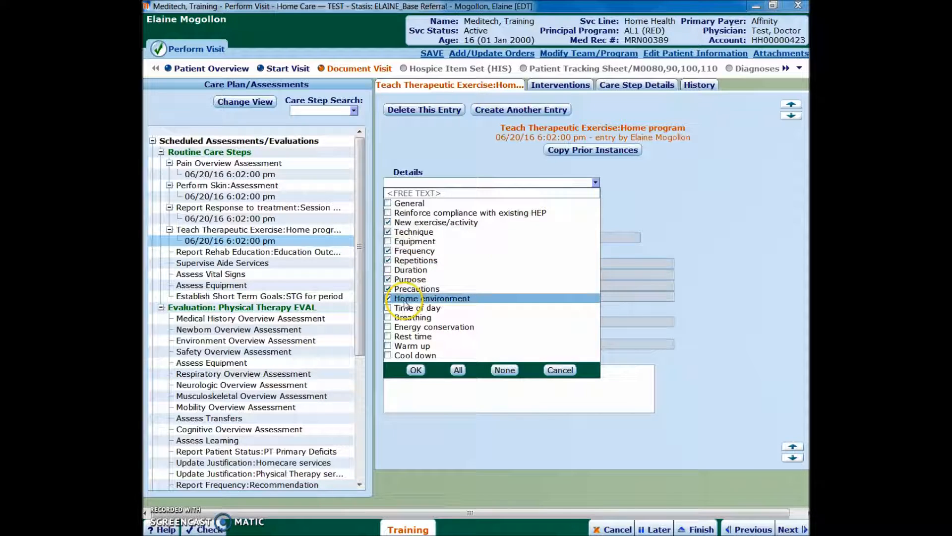
click(416, 370)
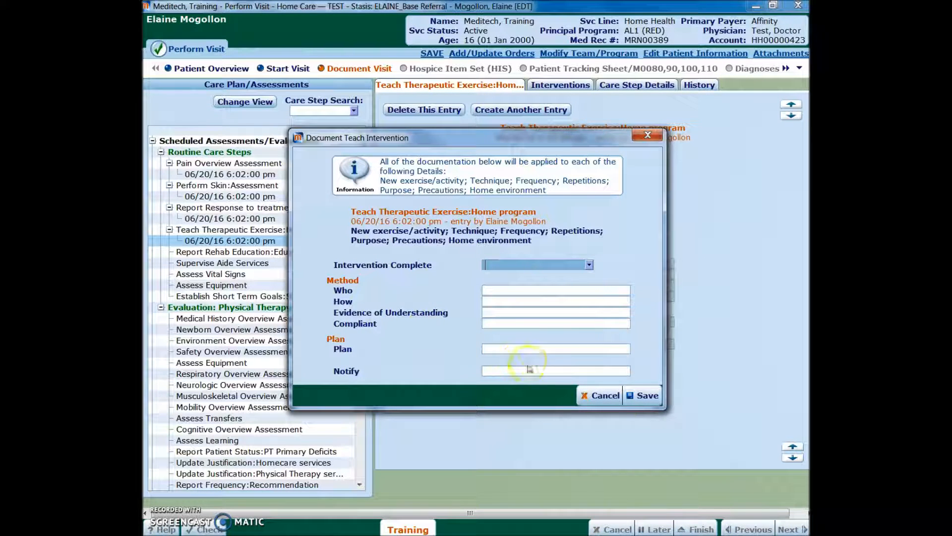
- Save the home program teaching intervention with its fields left blank and enter the placeholder note "sdhsjkdhfsdhfshjhf"
click(649, 399)
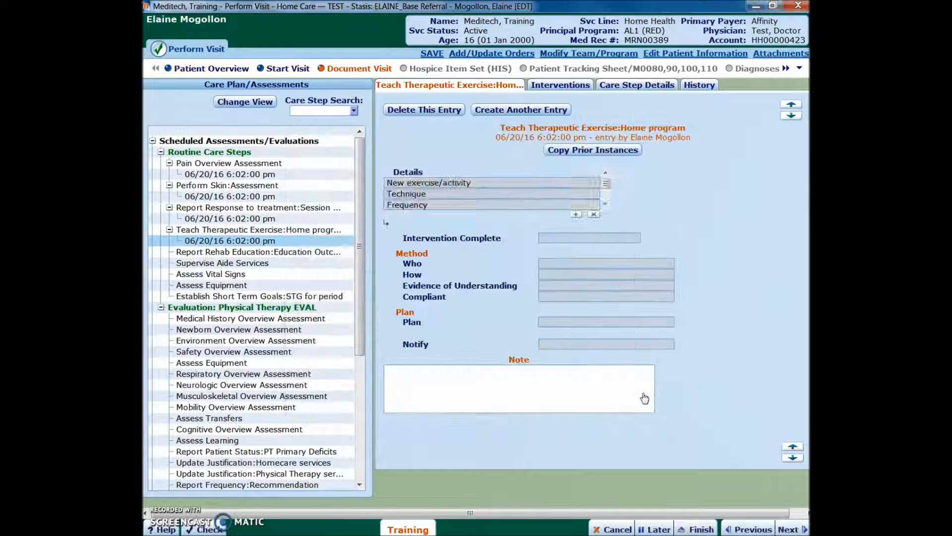
click(497, 385)
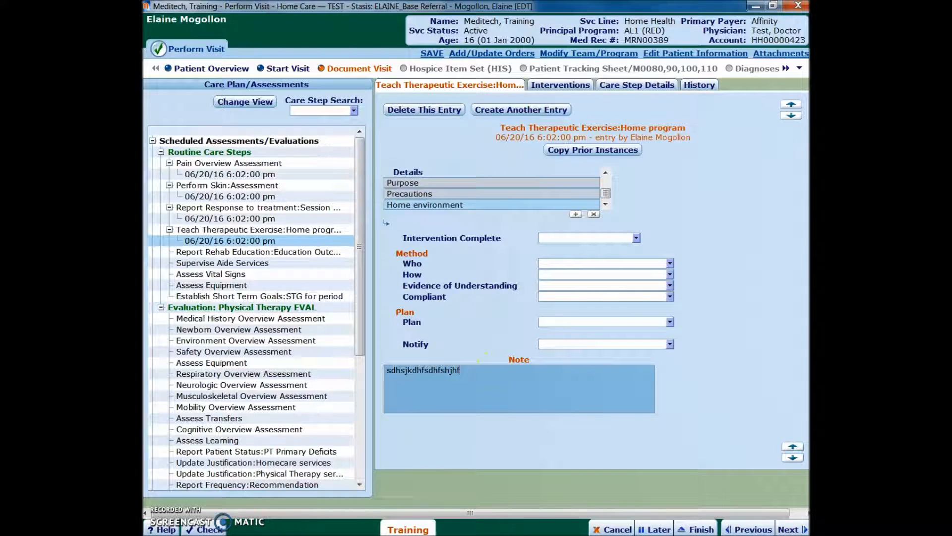
- Report the rehab education outcome as Patient requires reinforcement of education and Caregiver verbalized understanding, saving the intervention with its fields left blank
click(238, 254)
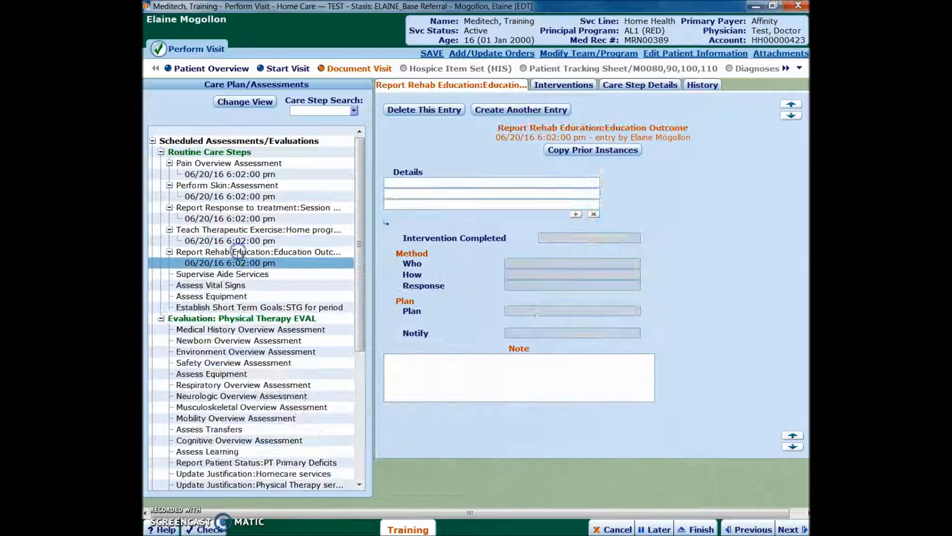
click(295, 255)
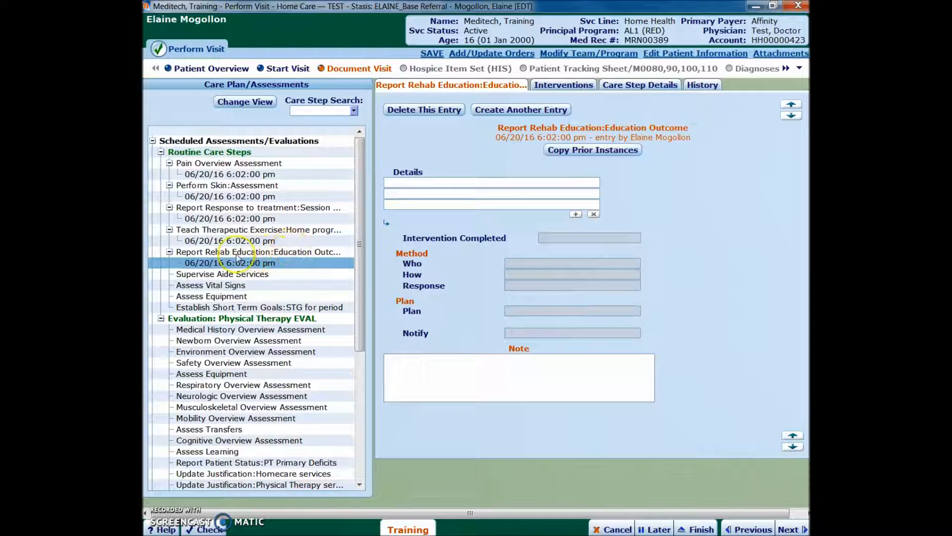
click(438, 183)
click(594, 182)
click(499, 215)
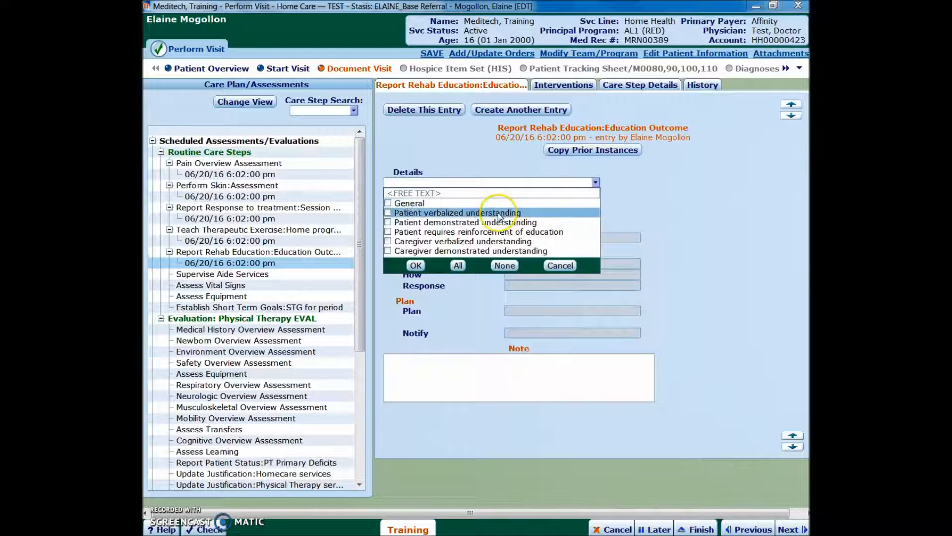
click(503, 243)
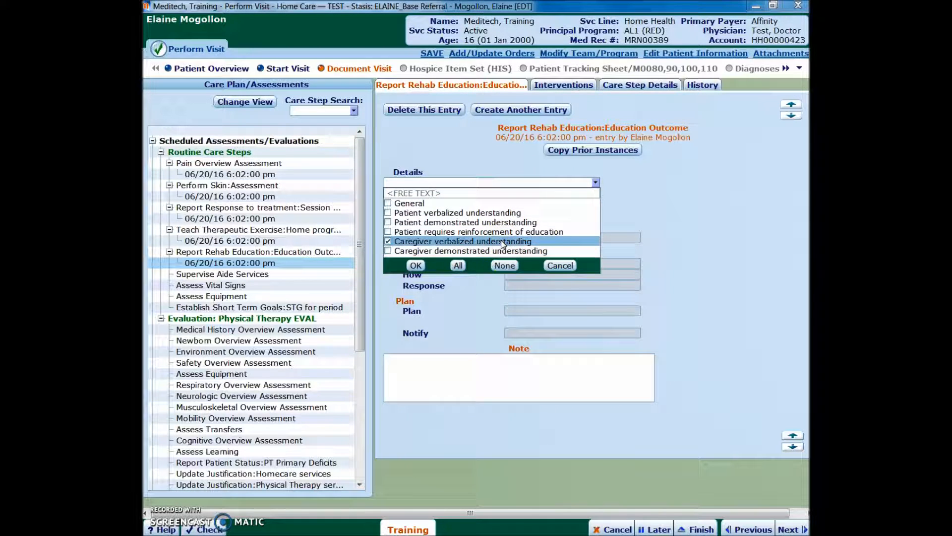
click(451, 233)
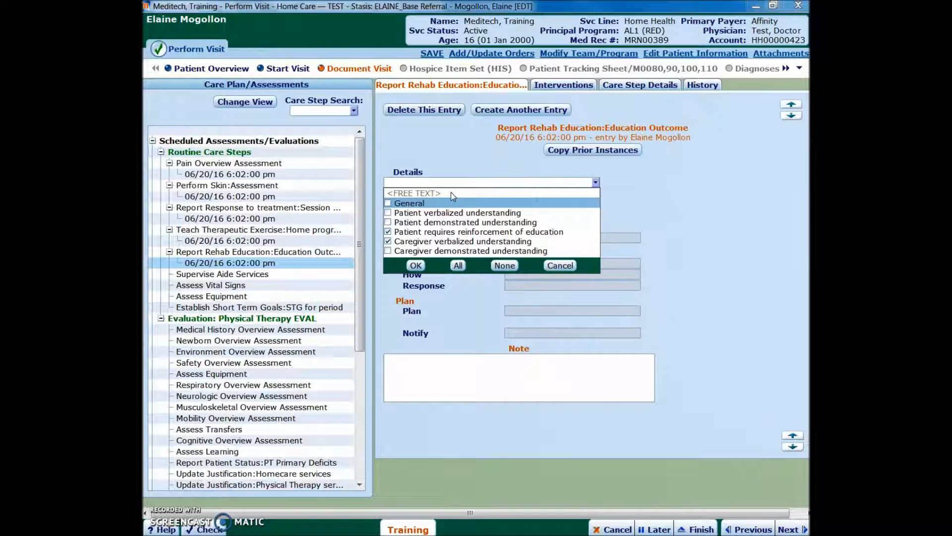
click(572, 150)
click(415, 265)
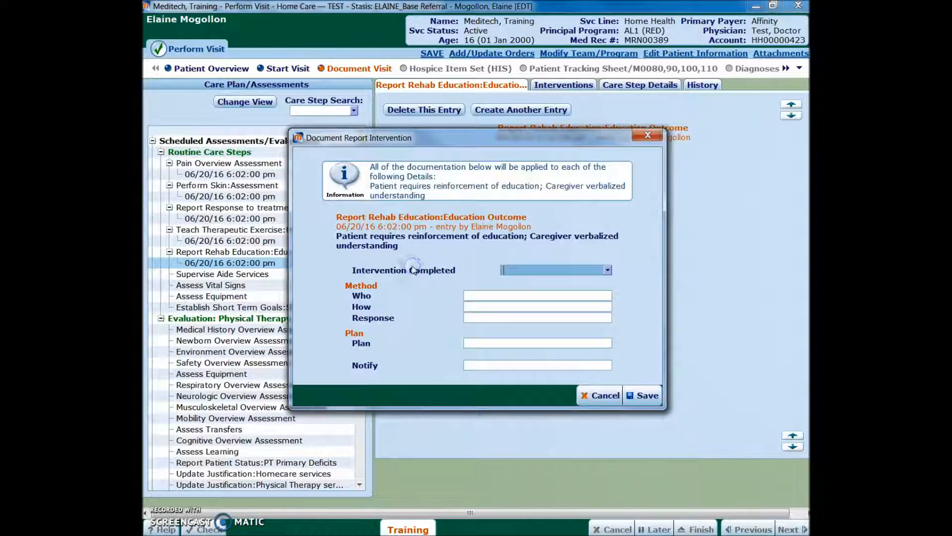
click(643, 396)
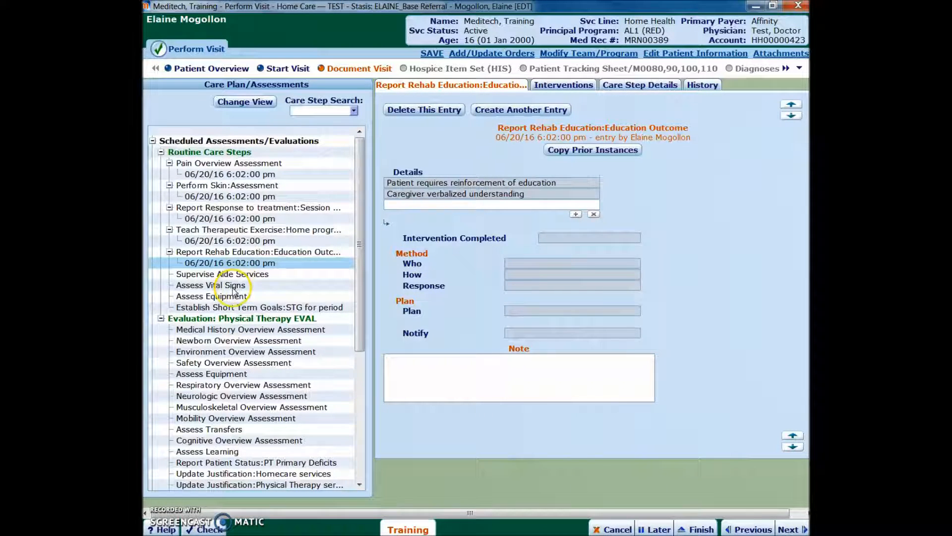
- Start an Assess Vital Signs entry from the routine care steps and mark its care step details as read
click(207, 275)
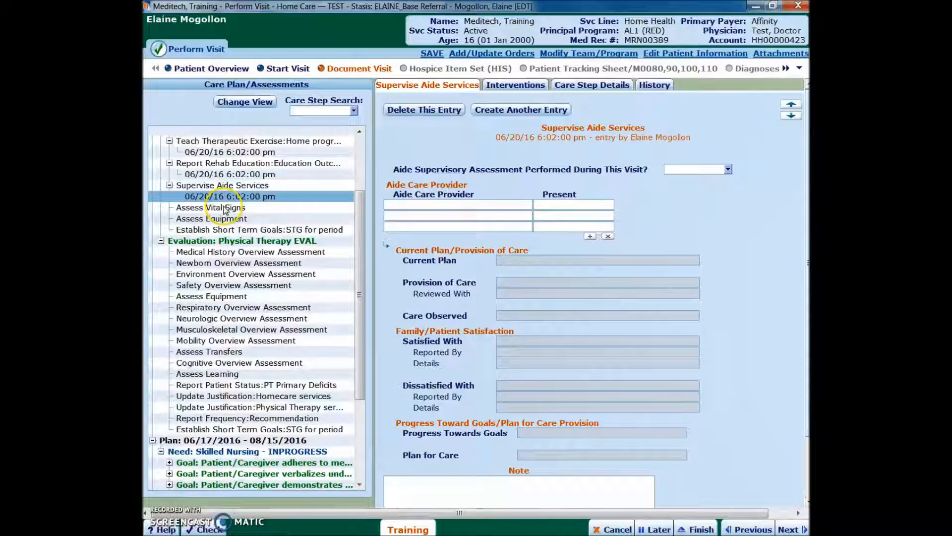
click(226, 209)
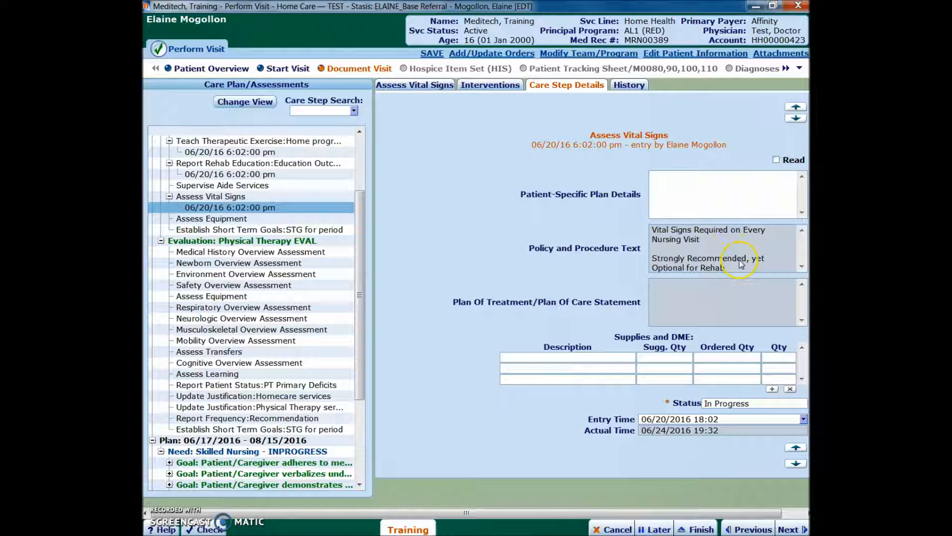
click(776, 160)
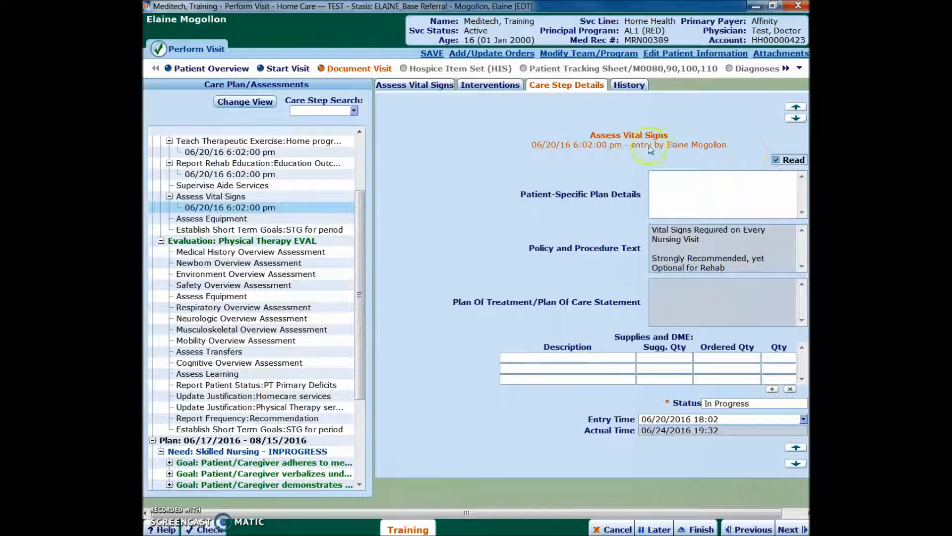
- Record a temperature of 98.6 F in the vital signs assessment
click(407, 88)
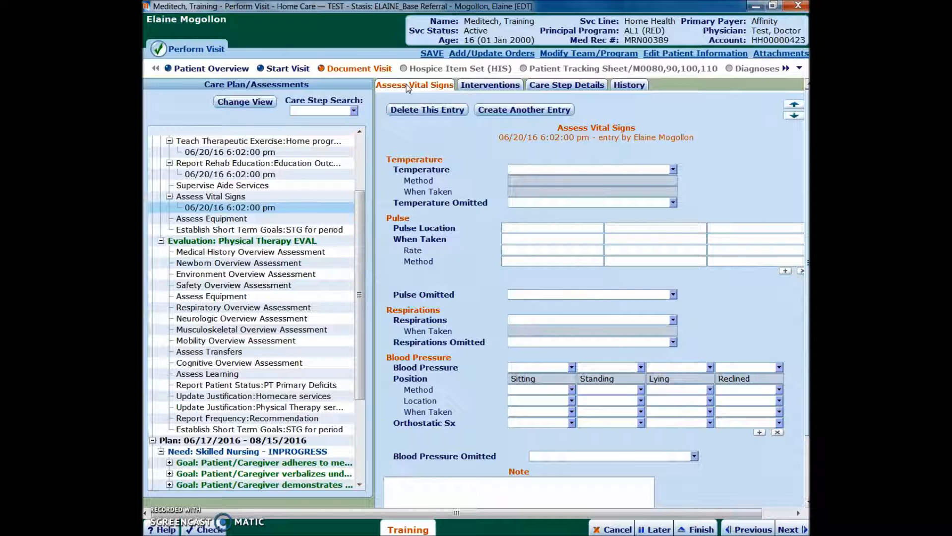
click(674, 169)
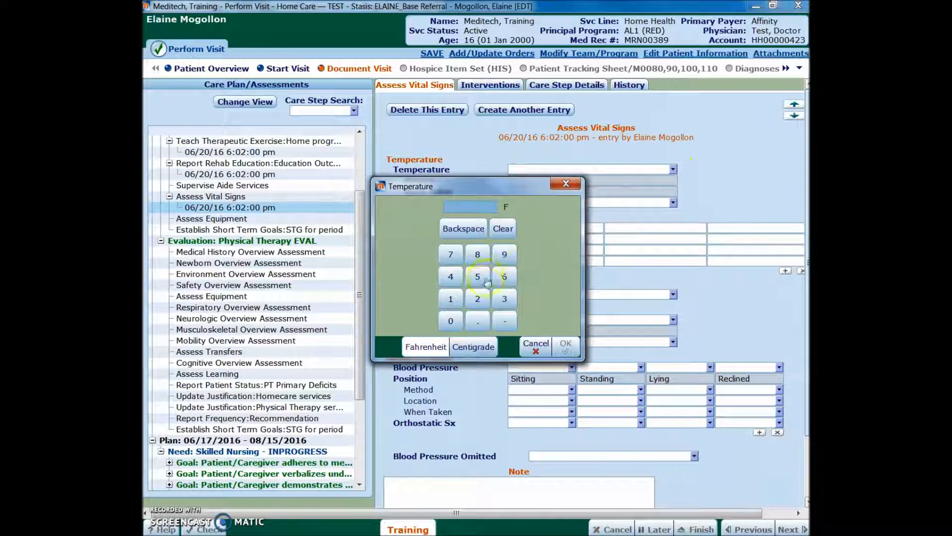
click(503, 254)
click(478, 254)
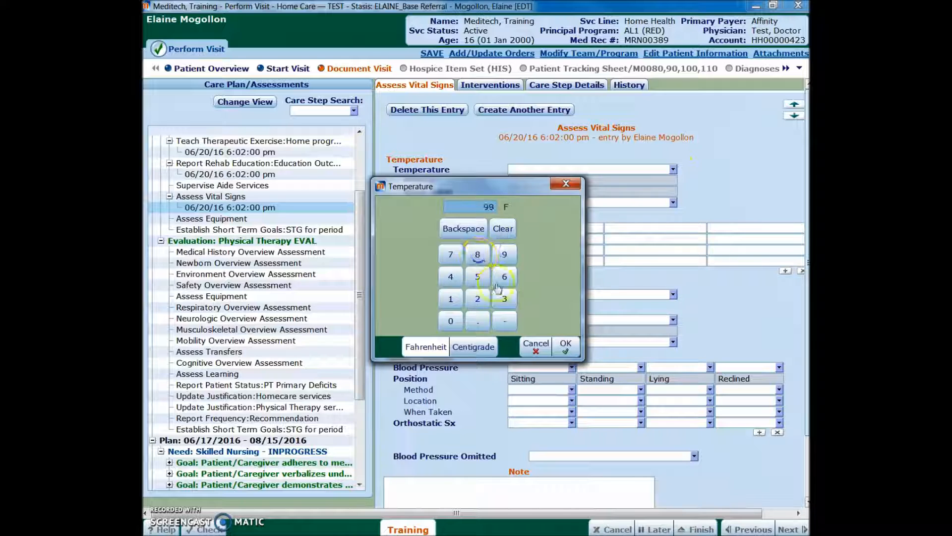
click(478, 320)
click(501, 276)
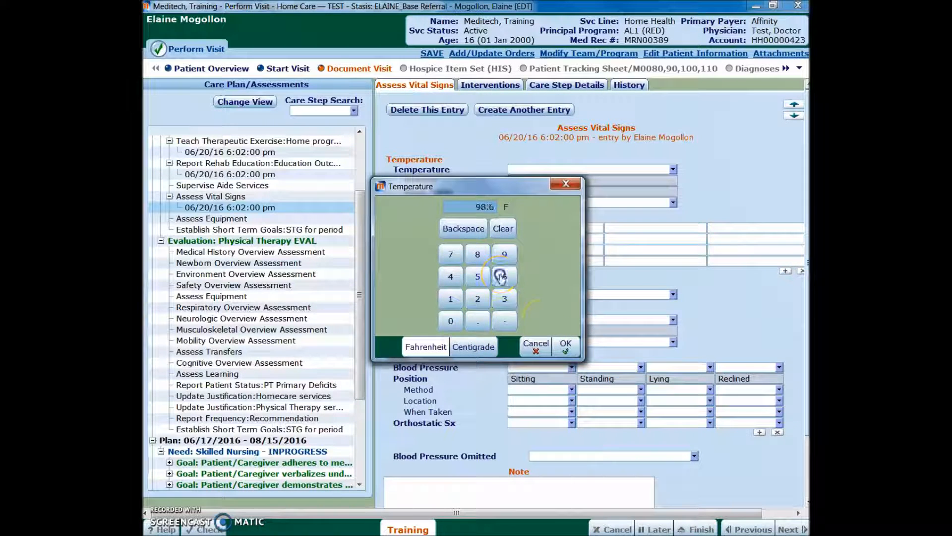
click(566, 346)
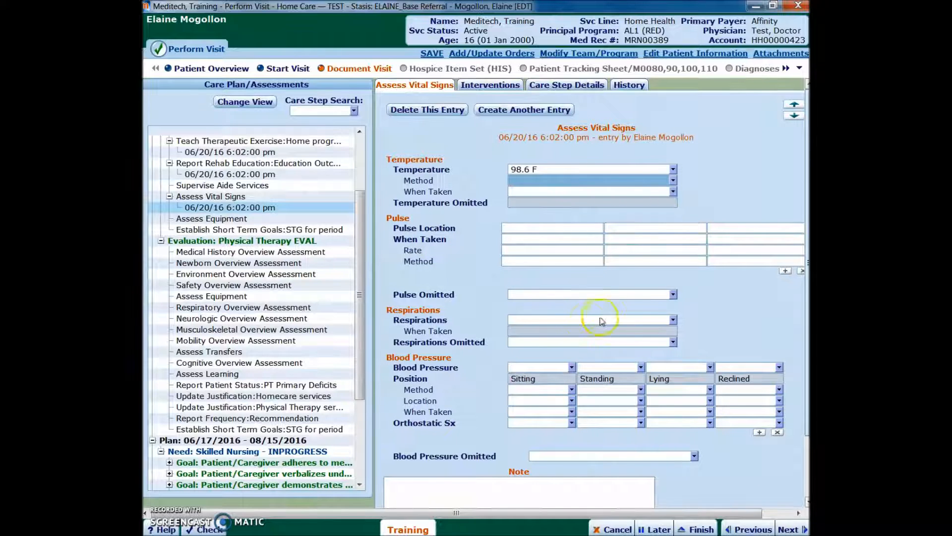
- Set the respirations in the vital signs assessment to 18
click(673, 319)
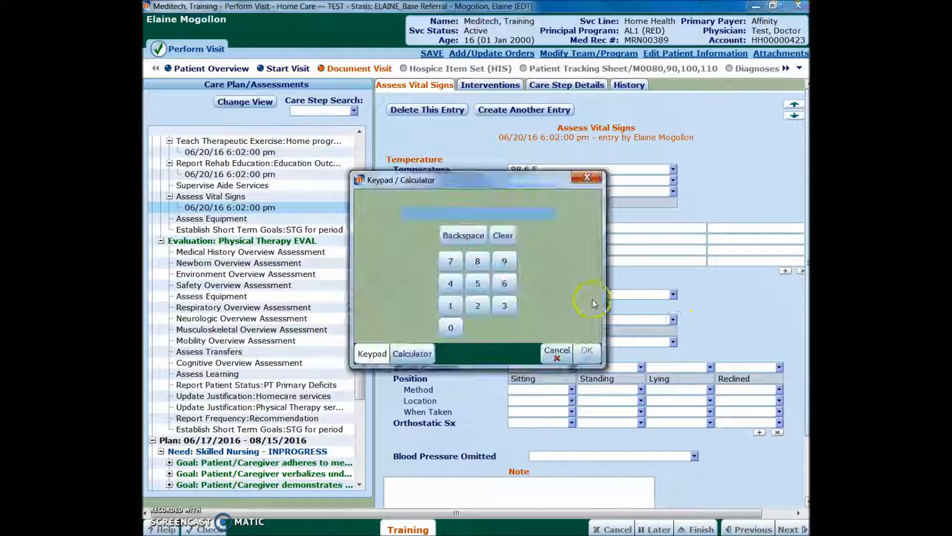
click(450, 306)
click(477, 261)
click(587, 353)
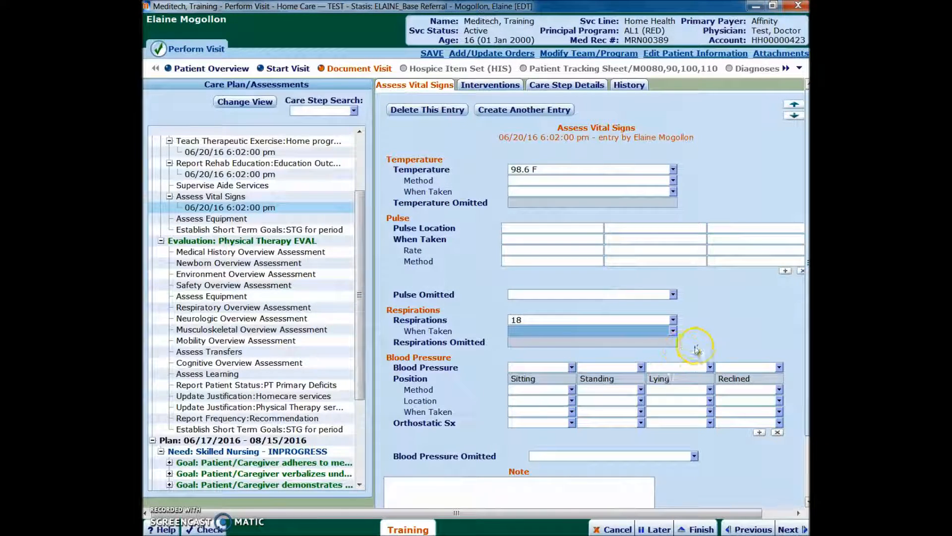
- Look over the vital signs form and view the vital signs history by days
scroll(702, 340, down, 3)
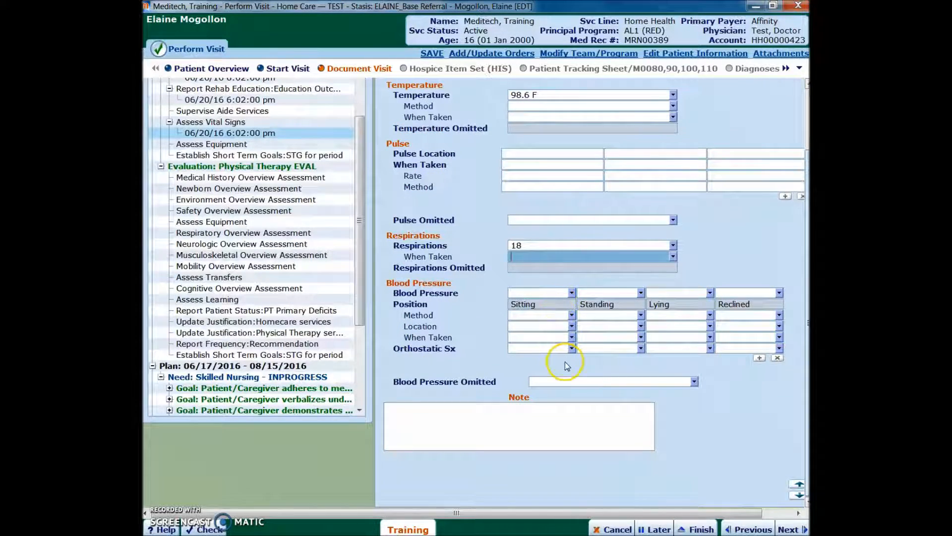
scroll(572, 384, up, 3)
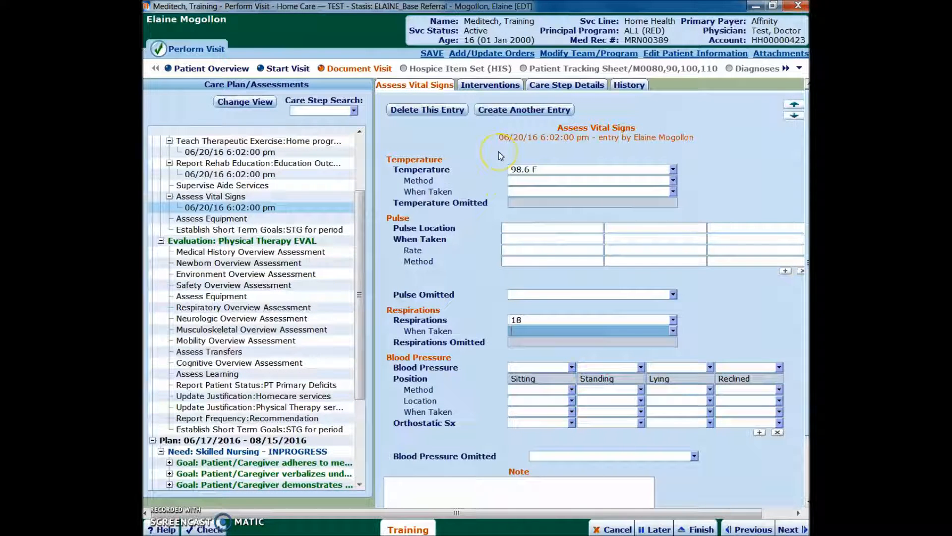
click(422, 89)
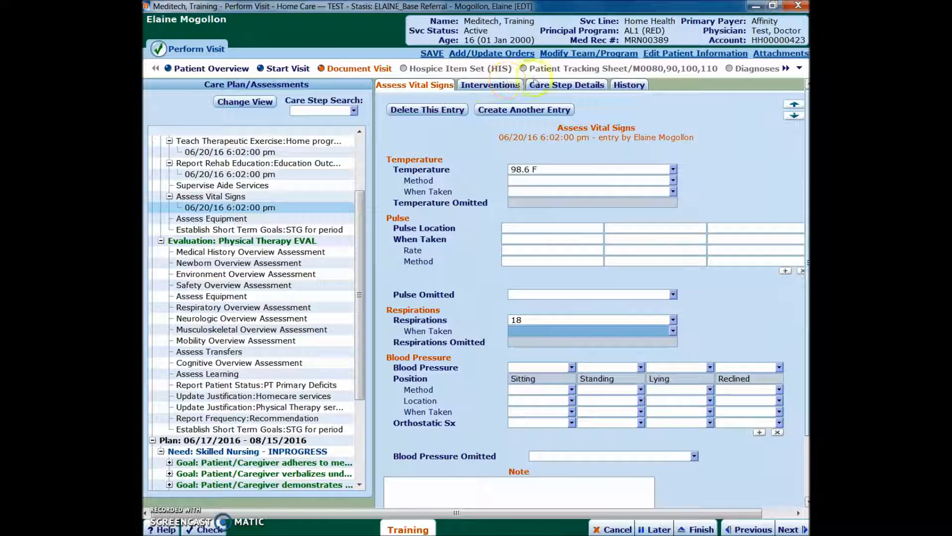
click(634, 87)
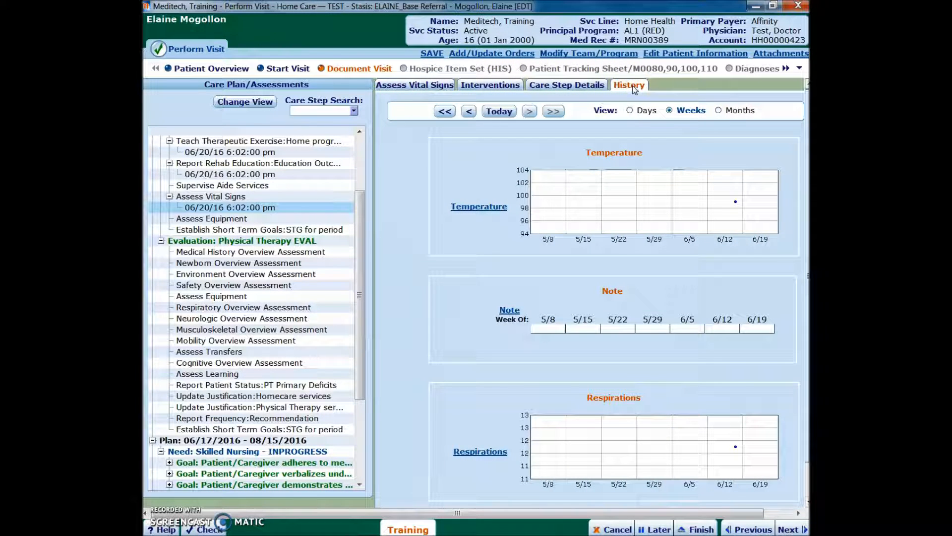
click(633, 111)
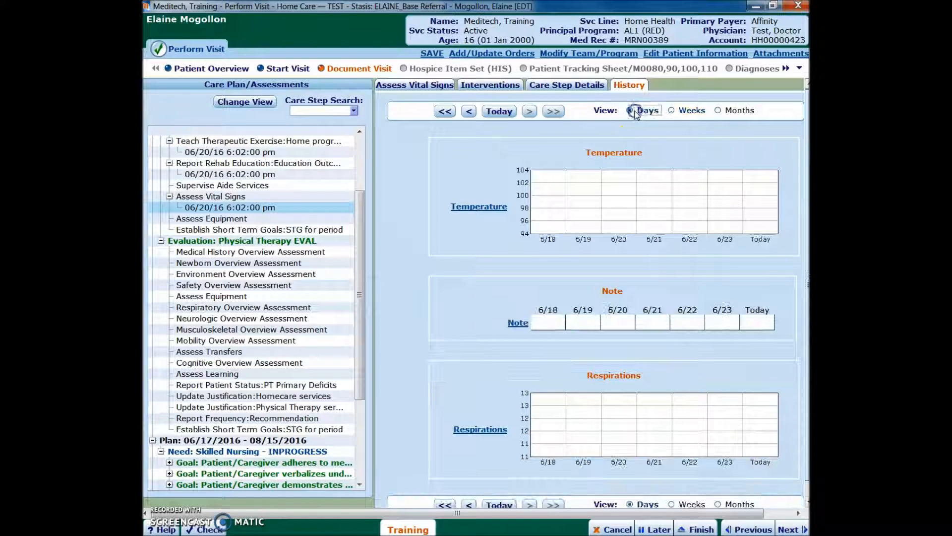
- View the vital signs history by months, inspect the June 16 temperature and respirations readings, and return to the vital signs form
click(685, 110)
click(732, 110)
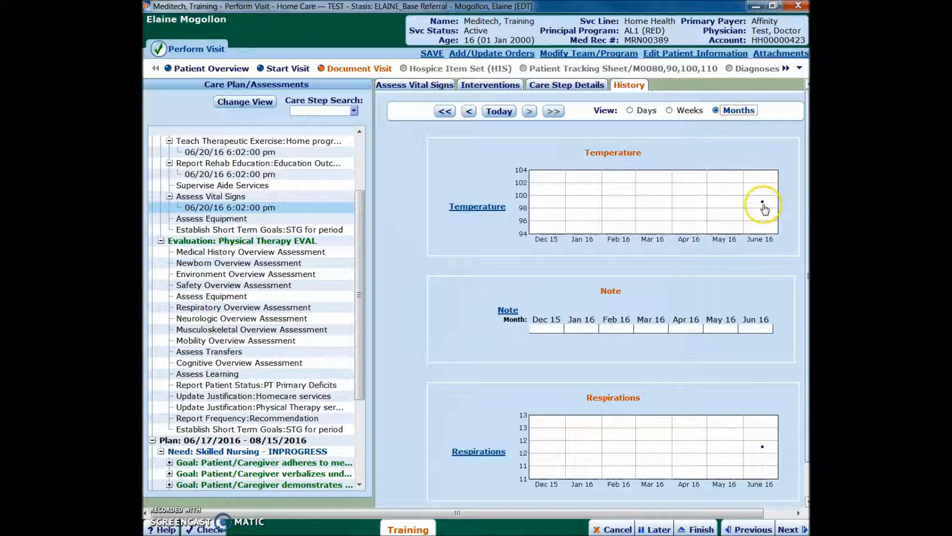
click(762, 205)
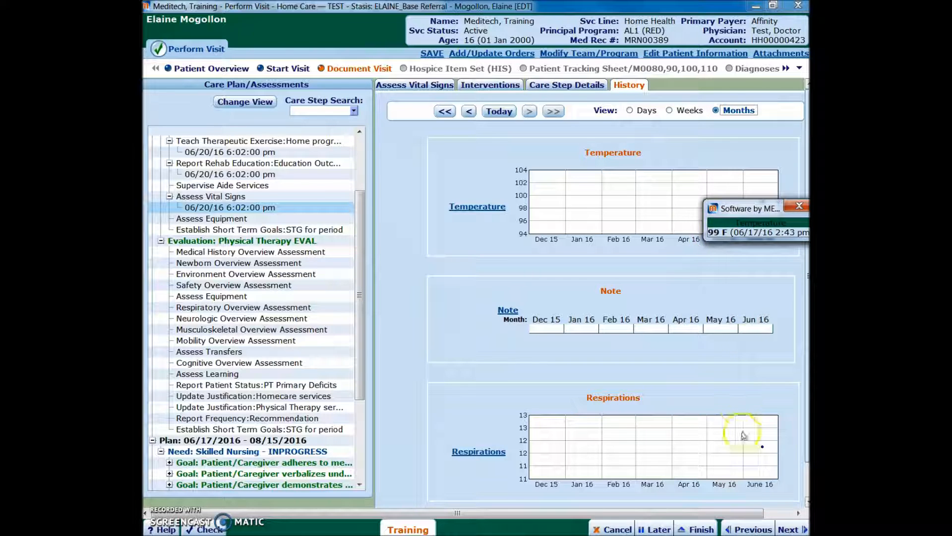
click(765, 450)
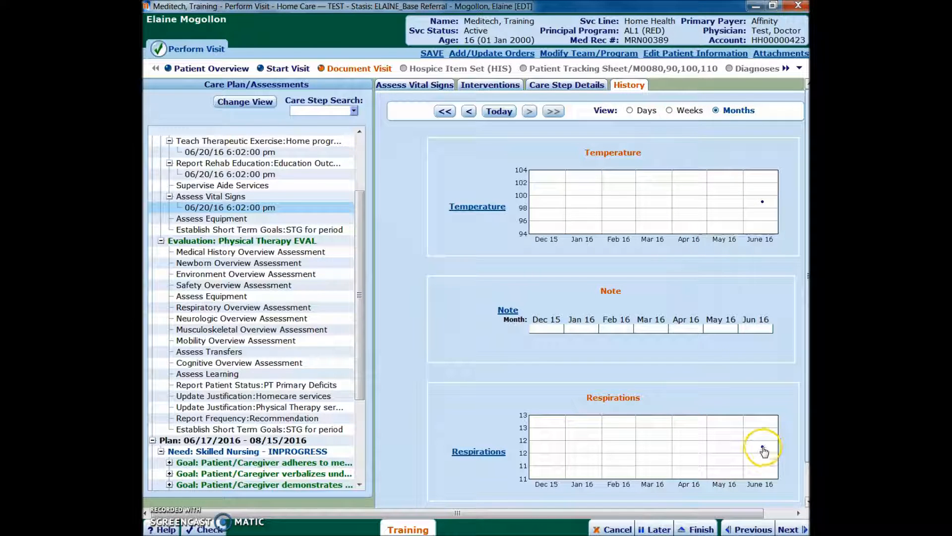
click(761, 478)
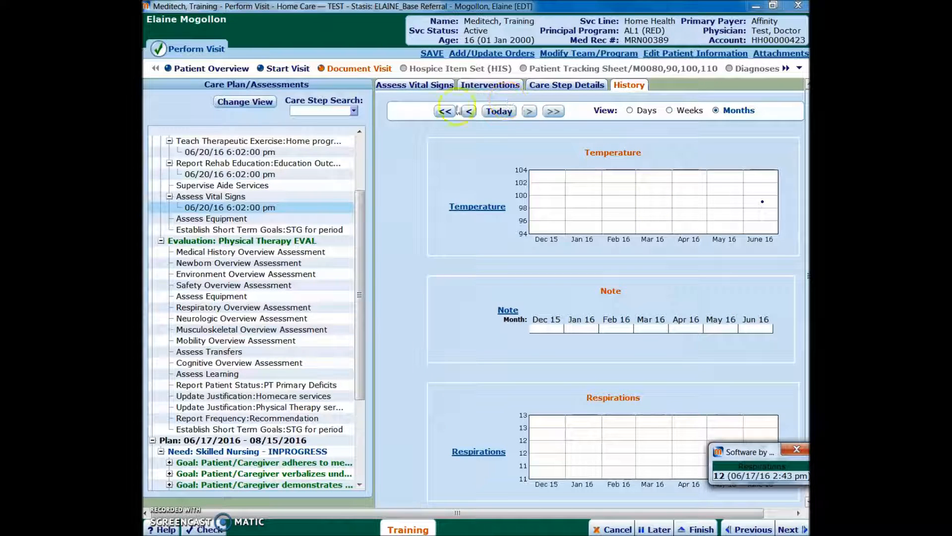
click(796, 449)
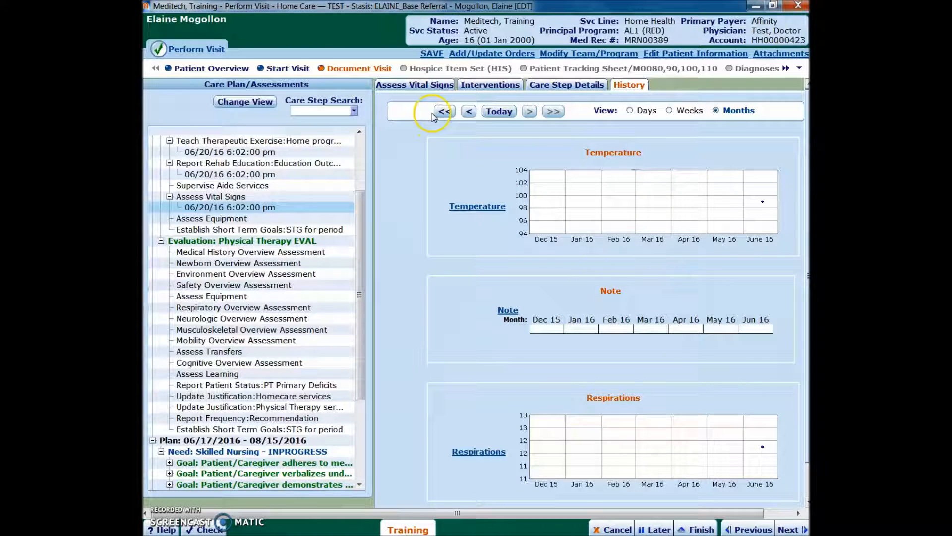
click(417, 85)
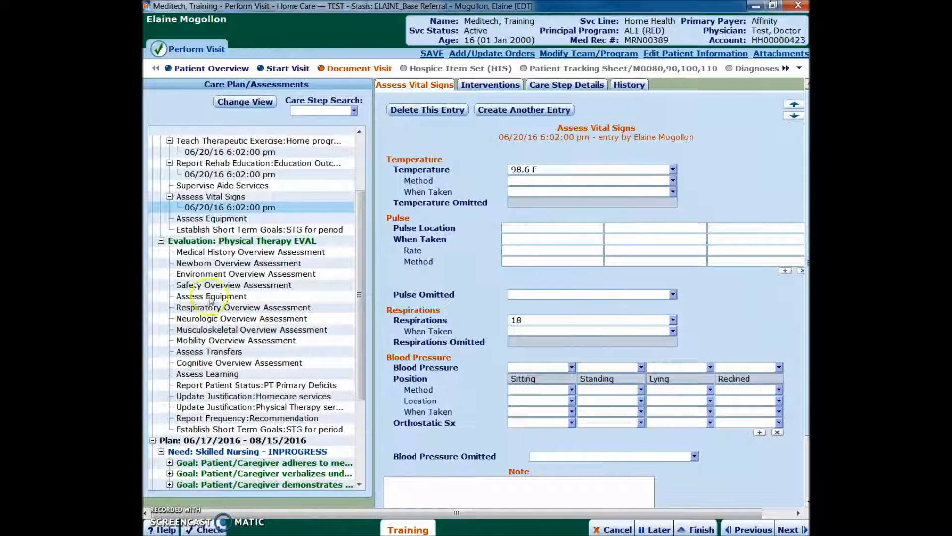
- Look over the routine care steps and the Physical Therapy EVAL care steps, comparing where Assess Equipment is listed
drag(359, 266, 351, 234)
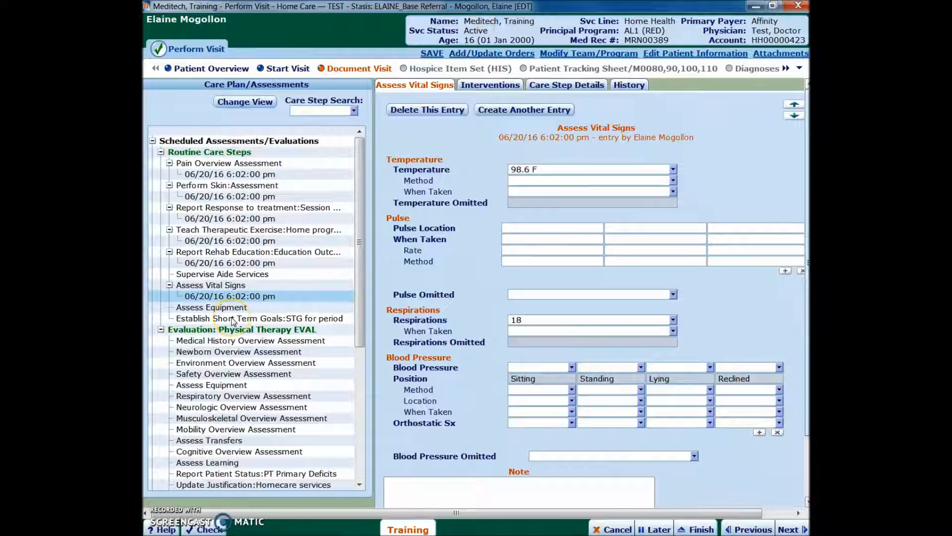
drag(360, 293, 361, 335)
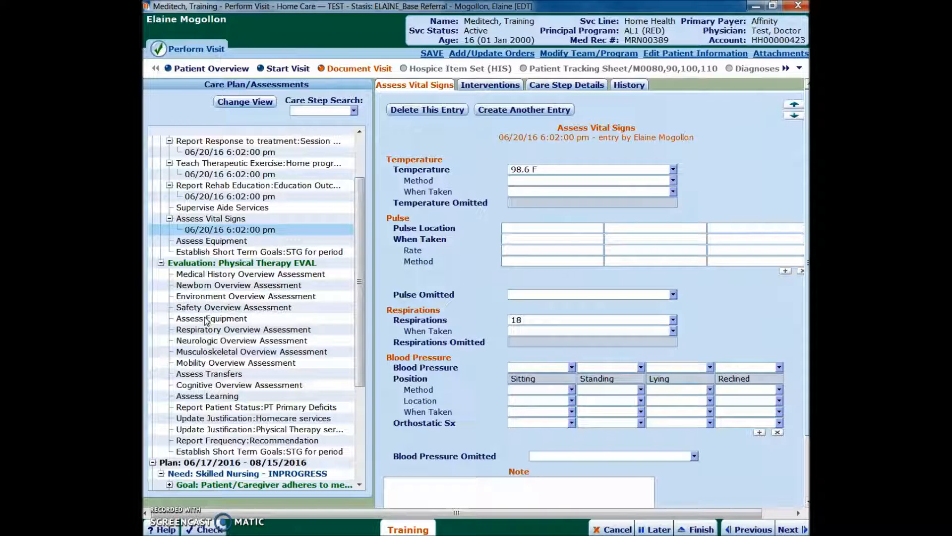
click(206, 254)
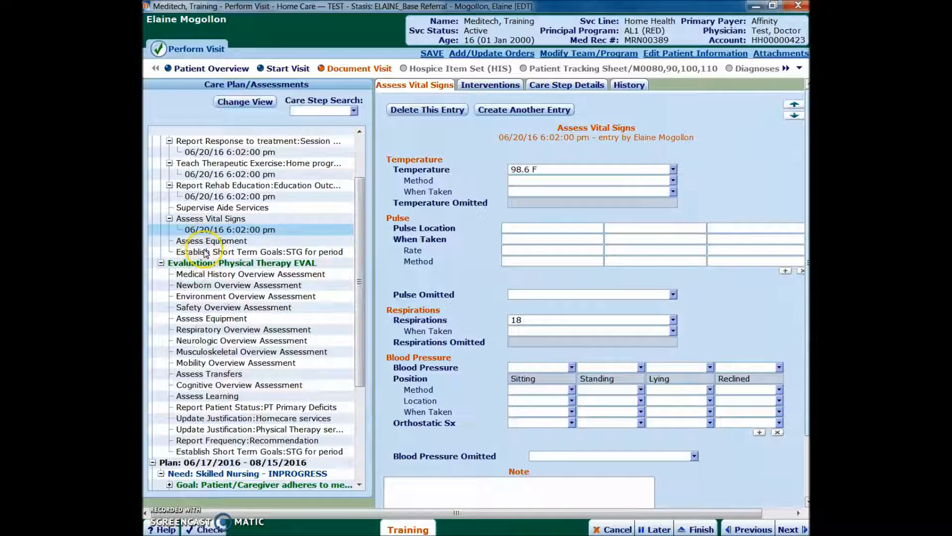
click(341, 280)
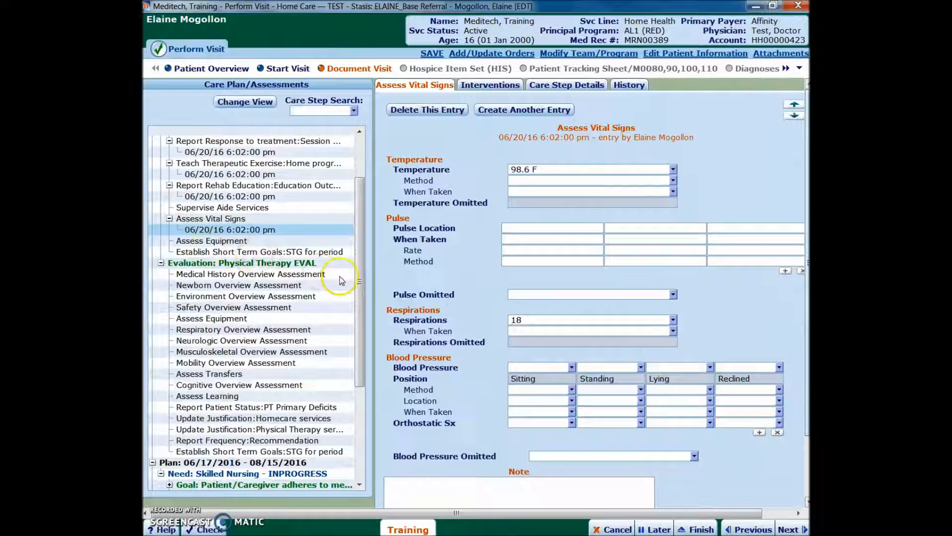
drag(359, 287, 359, 249)
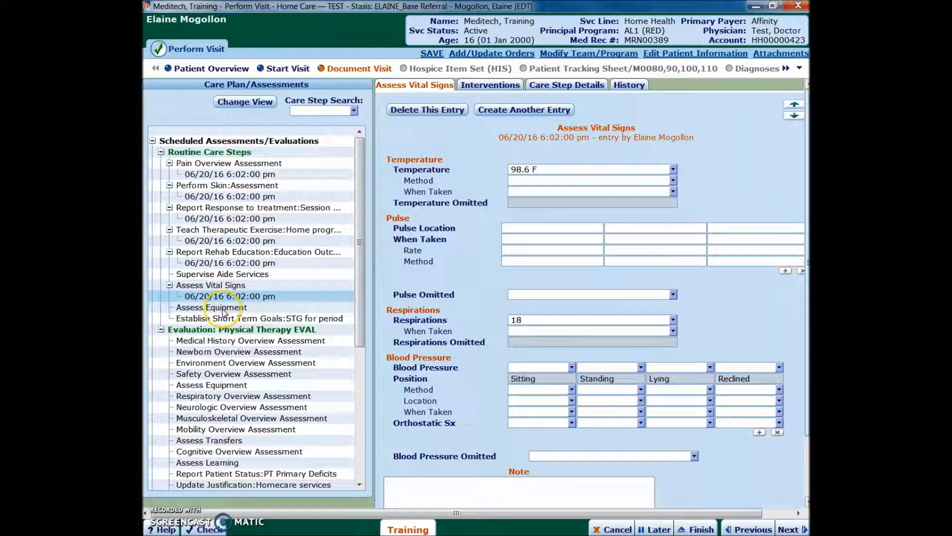
click(240, 386)
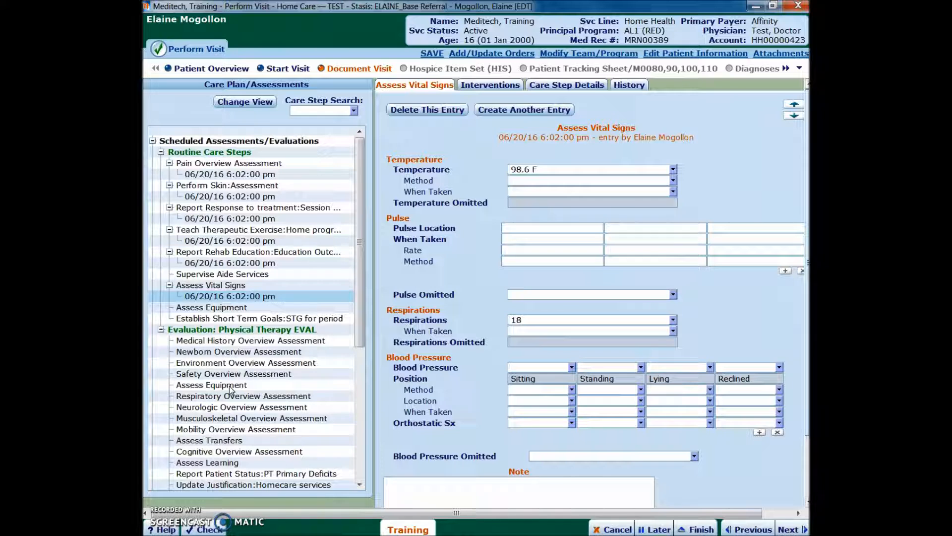
click(220, 310)
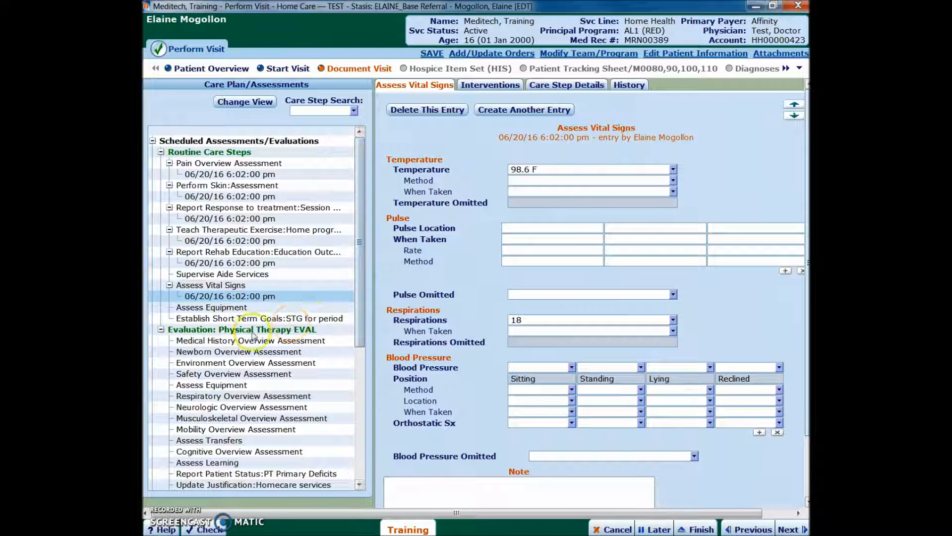
- Start a Medical History Overview Assessment under the Physical Therapy EVAL, mark significant medical history, and open its detailed Assess Medical History form
drag(359, 331, 386, 427)
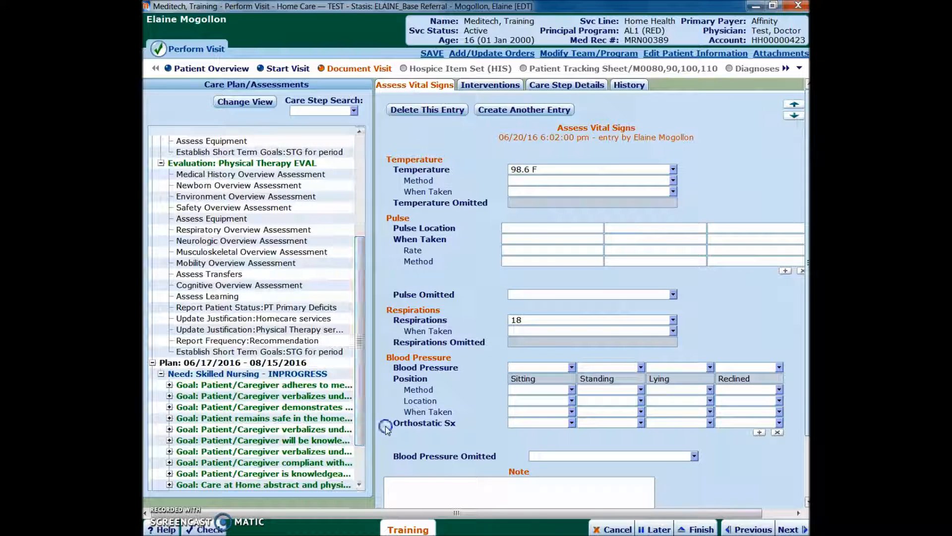
click(213, 174)
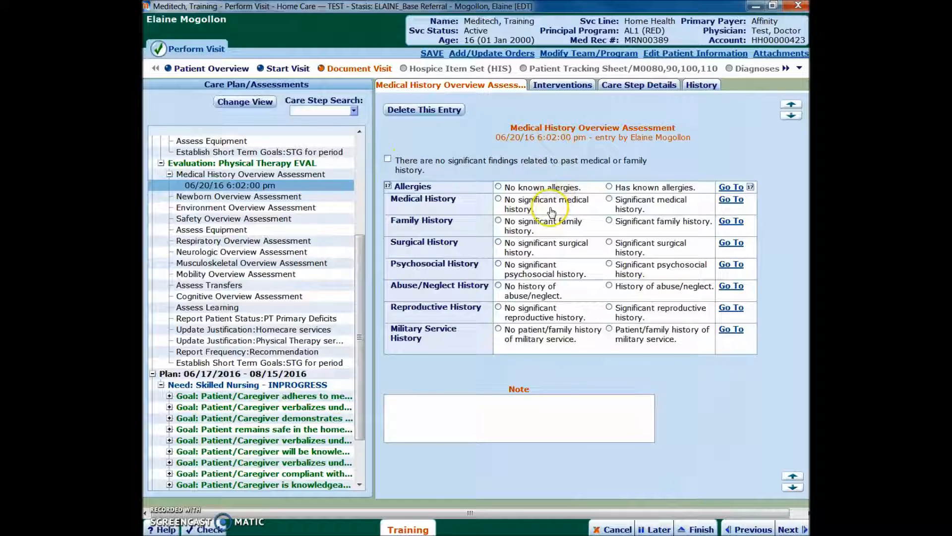
click(632, 208)
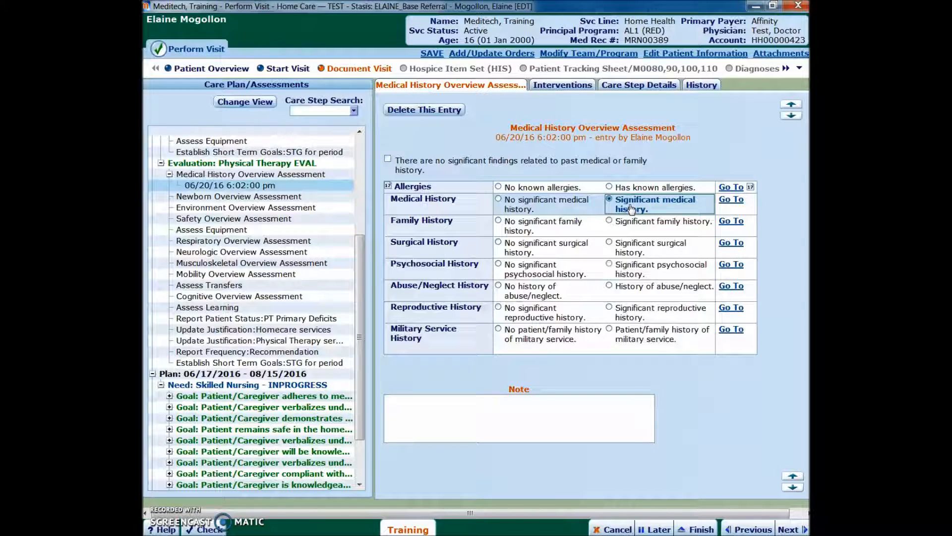
click(731, 201)
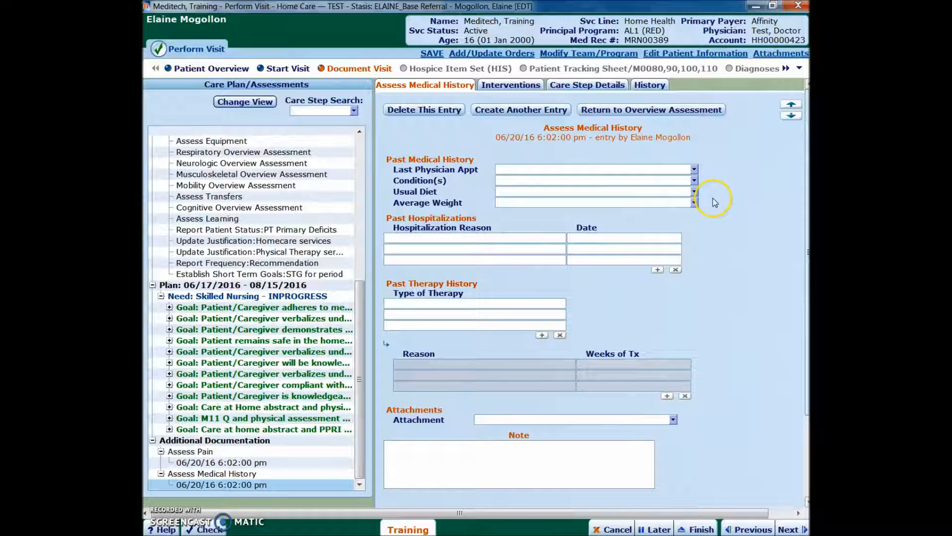
- Record Cerebral Palsy, Scoliosis and Seizure Disorder as the conditions in the past medical history
click(694, 170)
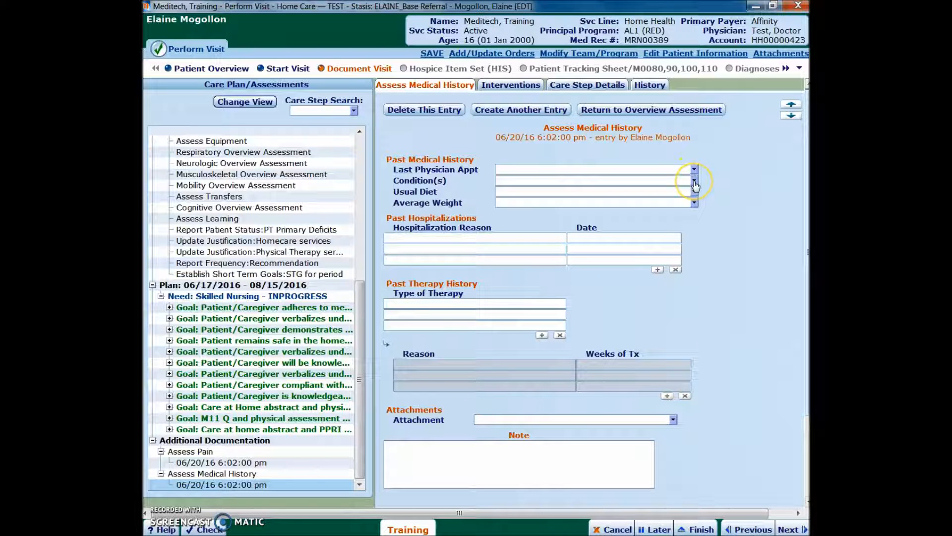
click(695, 182)
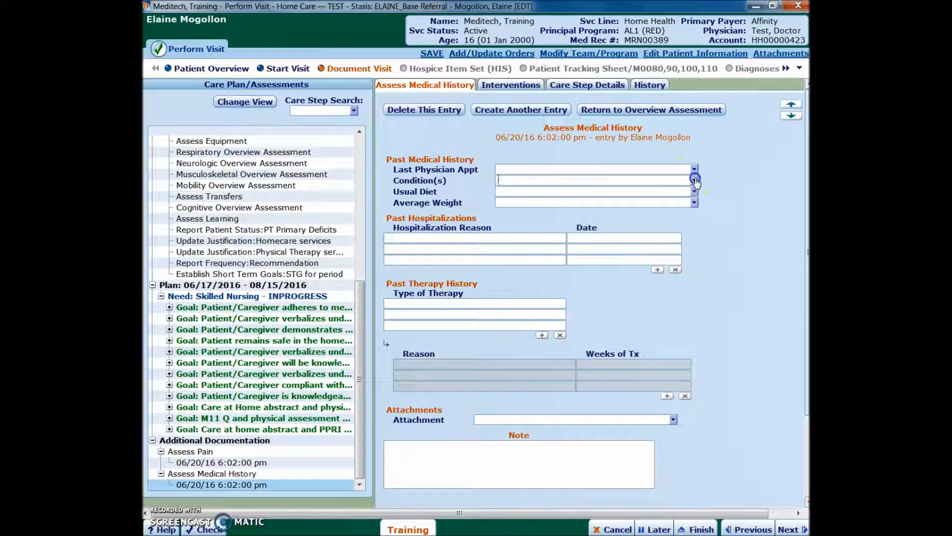
mouse_move(700, 210)
mouse_down()
mouse_move(686, 321)
mouse_move(687, 194)
mouse_move(686, 214)
mouse_up()
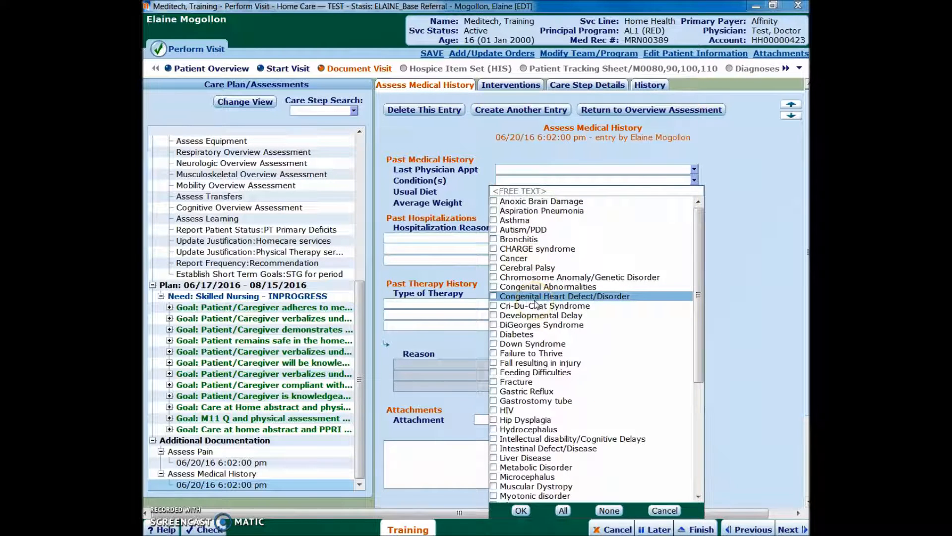
click(525, 268)
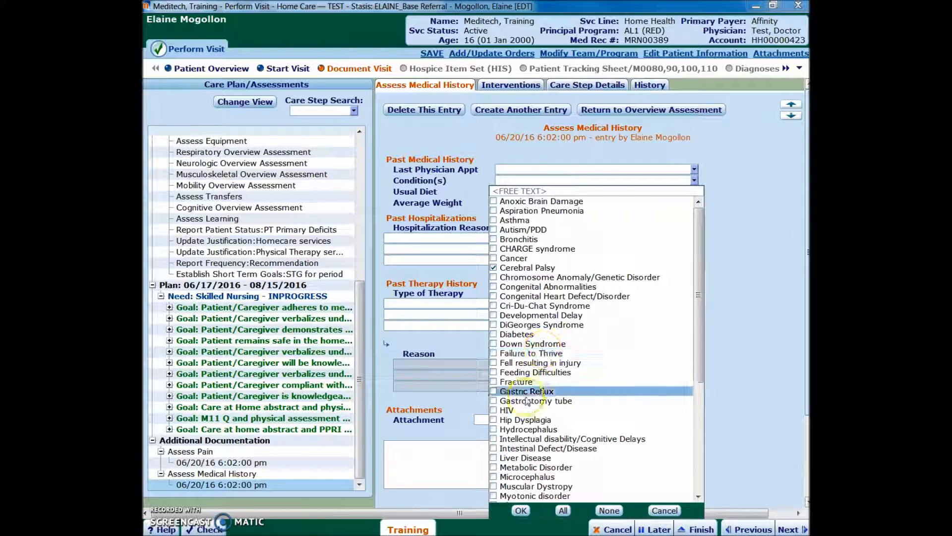
scroll(528, 394, down, 4)
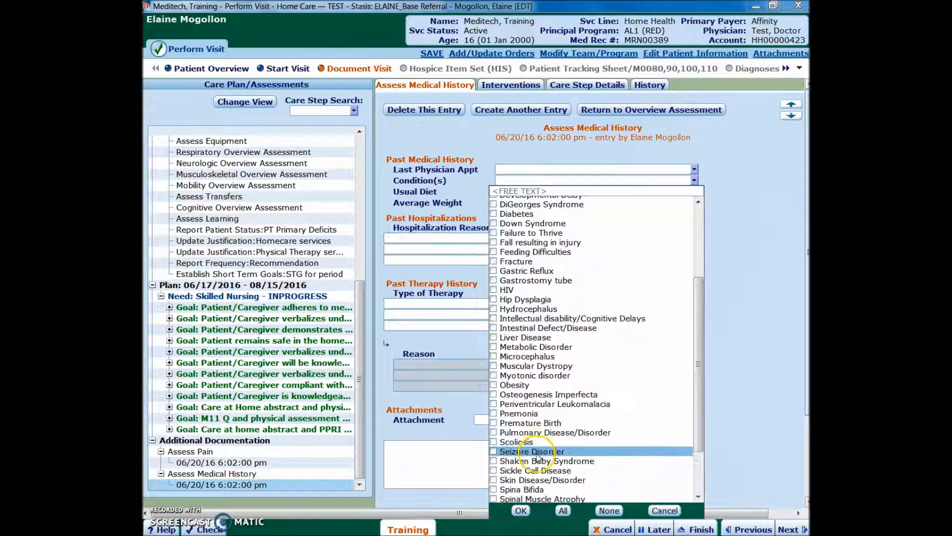
click(535, 452)
click(538, 444)
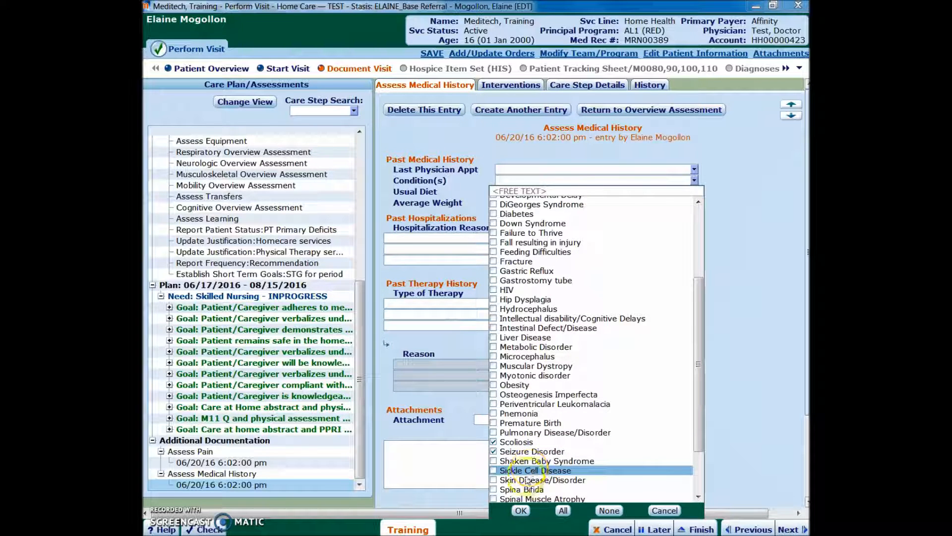
click(520, 511)
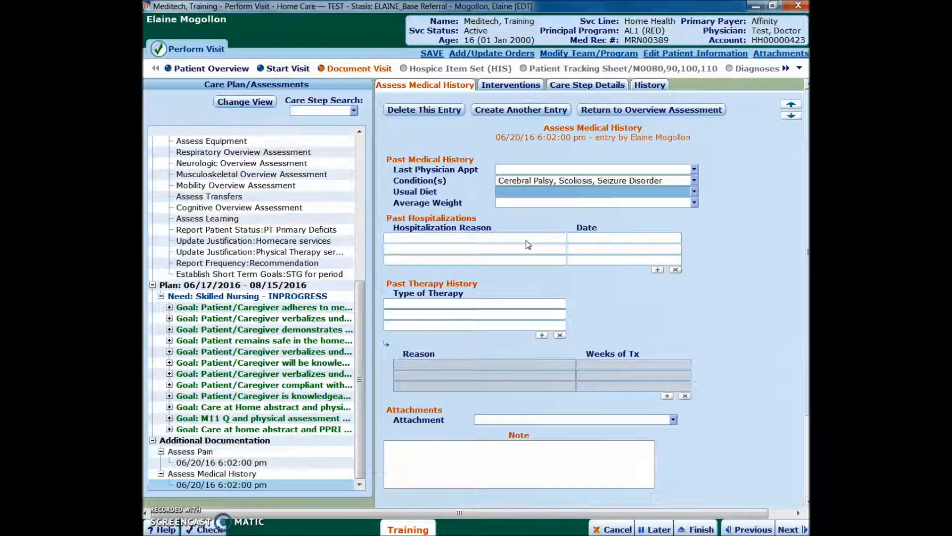
- Add a past hospitalization with the reason "scoliosis surgery" and the date "jan 2016"
click(600, 241)
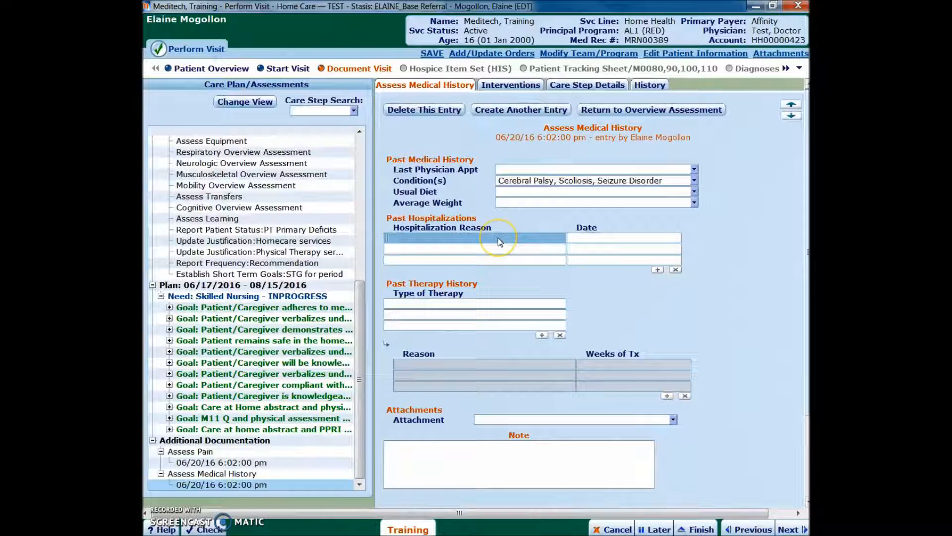
text(scolios)
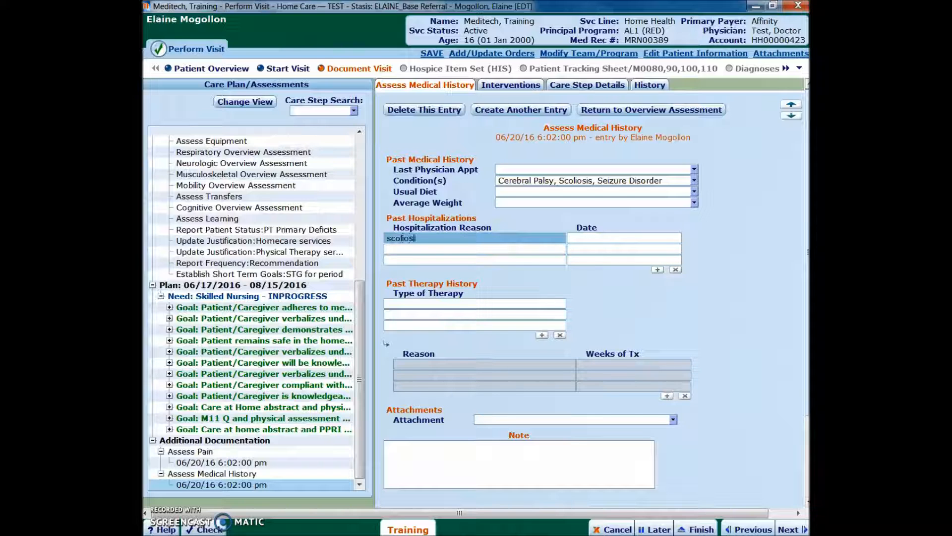
text(is surgery)
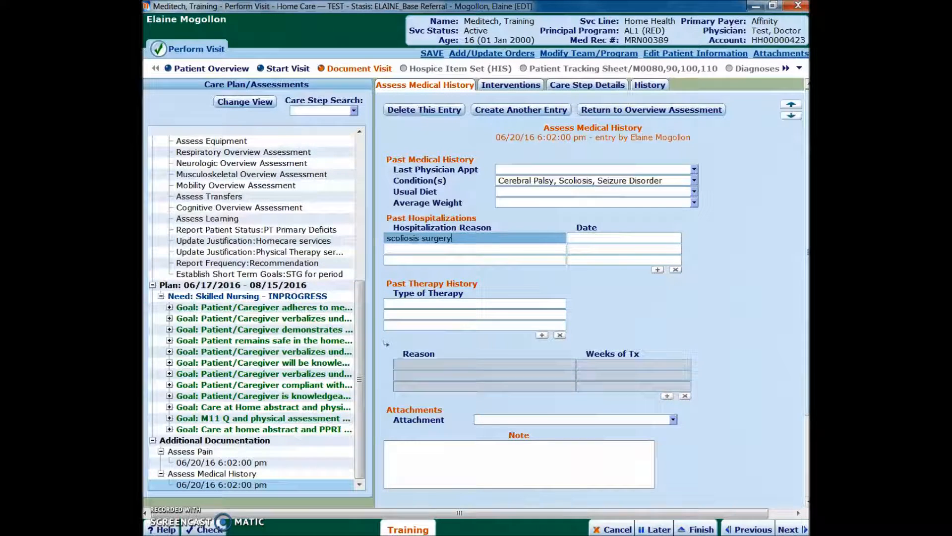
key(Tab)
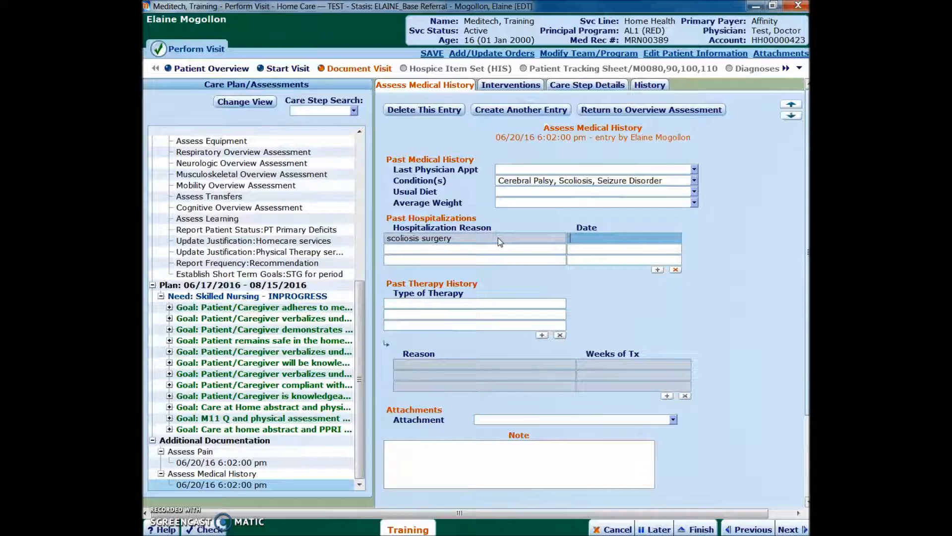
text(jan 2016)
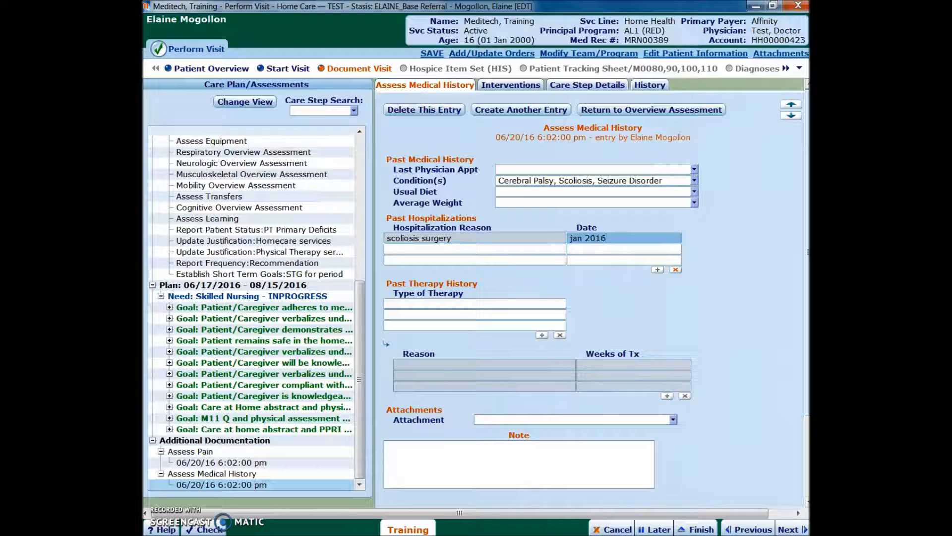
key(Tab)
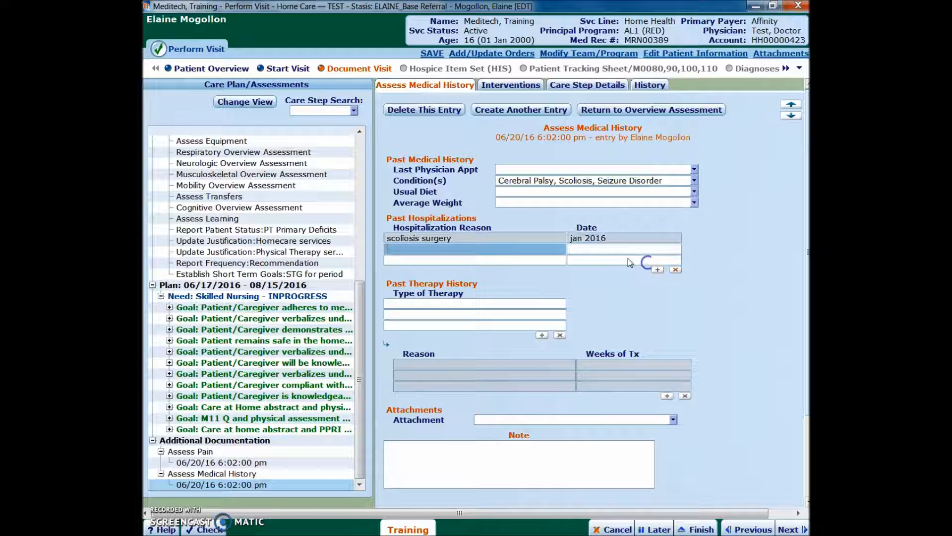
- Add Physical Therapy to the past therapy history with School Based as its reason
click(485, 305)
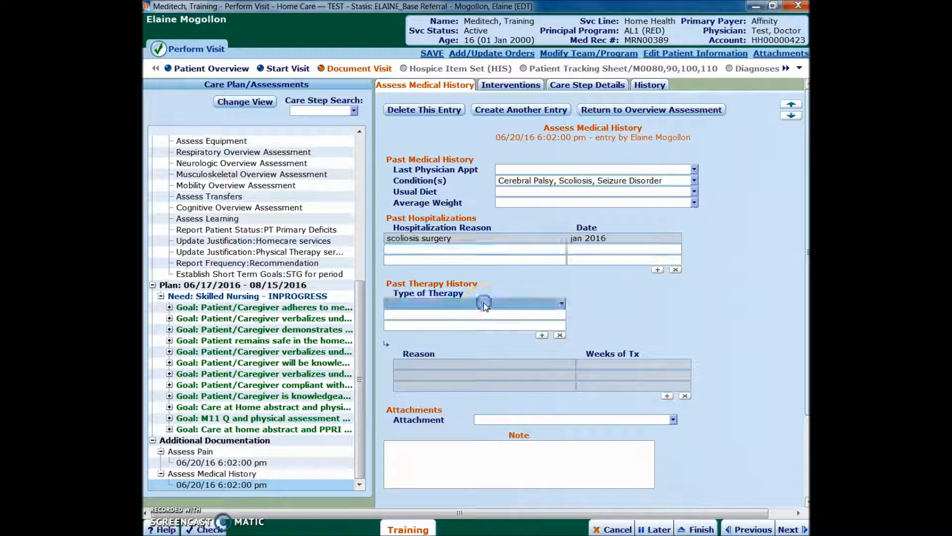
click(562, 303)
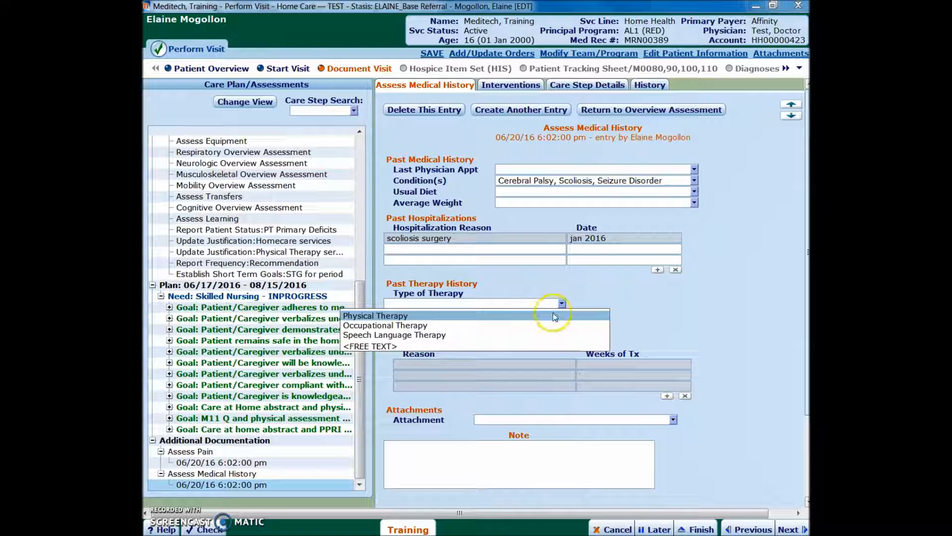
click(382, 317)
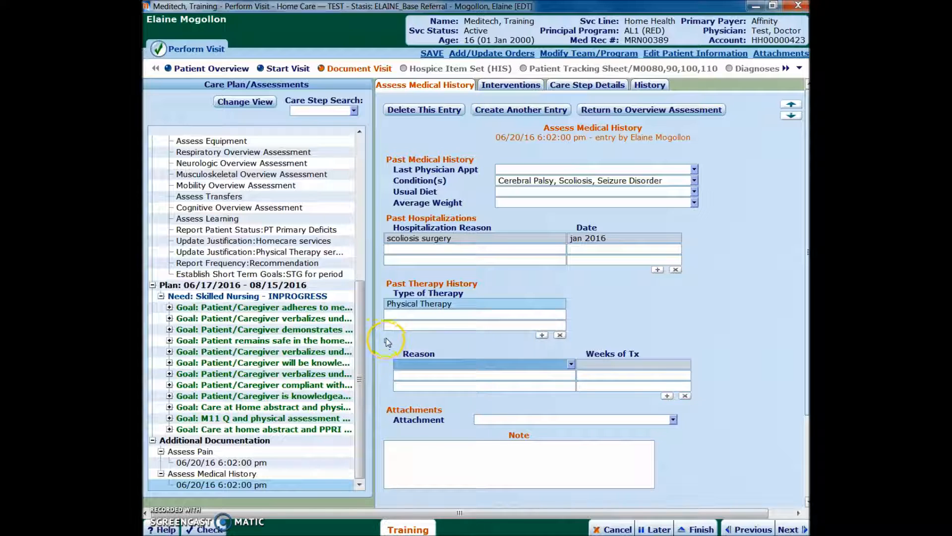
click(572, 365)
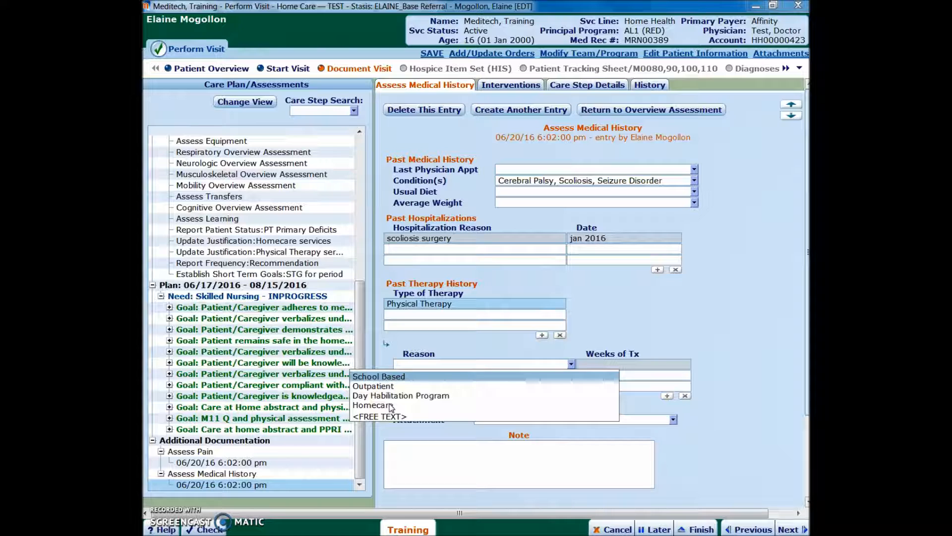
click(391, 378)
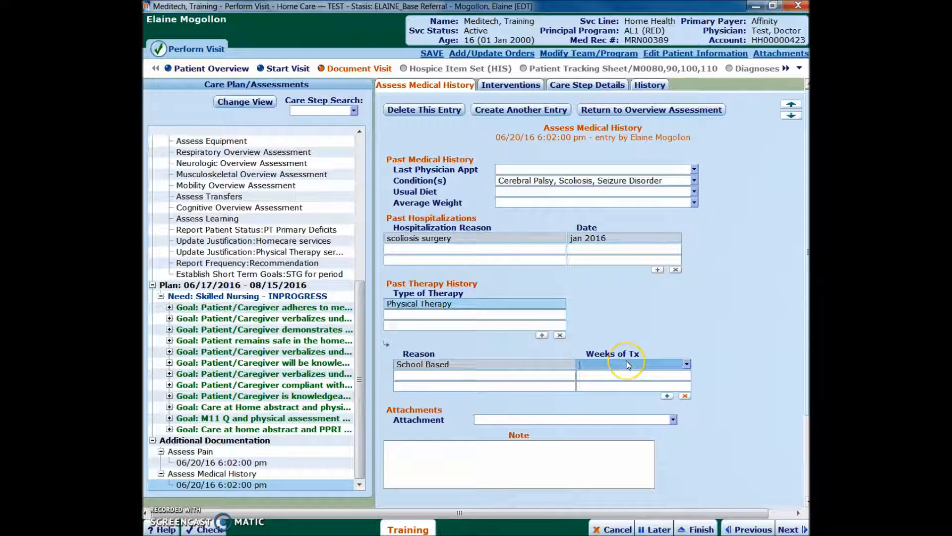
- Set the weeks of treatment for the School Based physical therapy entry to 2
text(2)
click(477, 462)
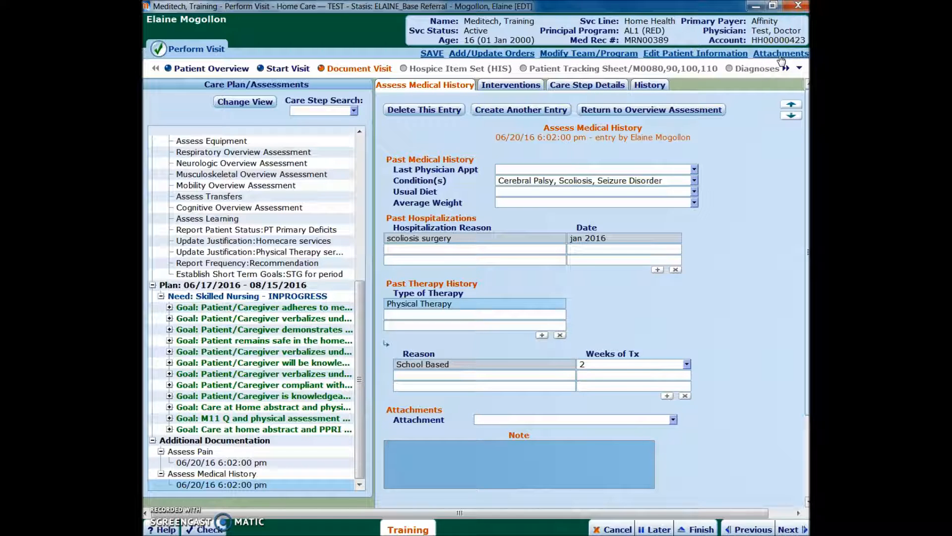
- Review the attached SN Admit 06/17/2016 visit note from the medical history attachments, then leave the attached documents without saving
click(674, 419)
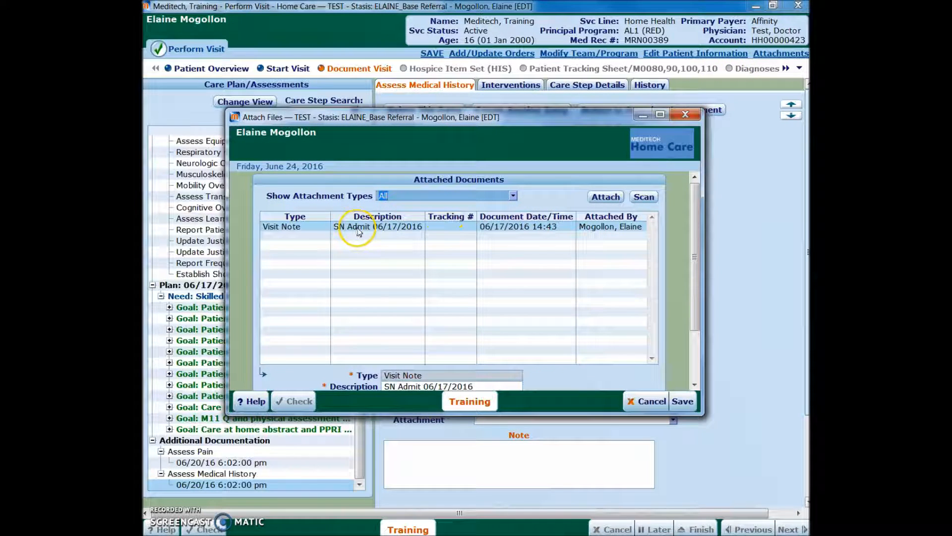
click(371, 227)
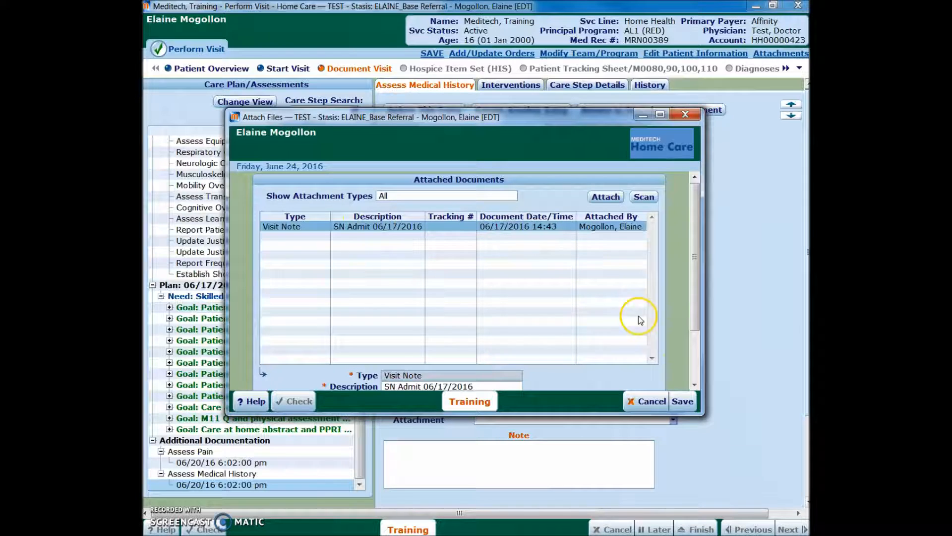
drag(694, 272, 689, 323)
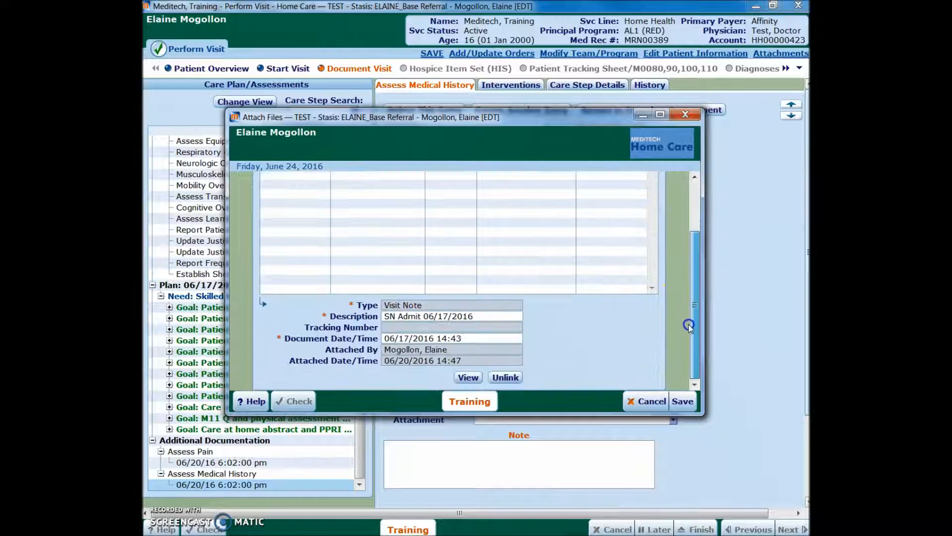
click(469, 378)
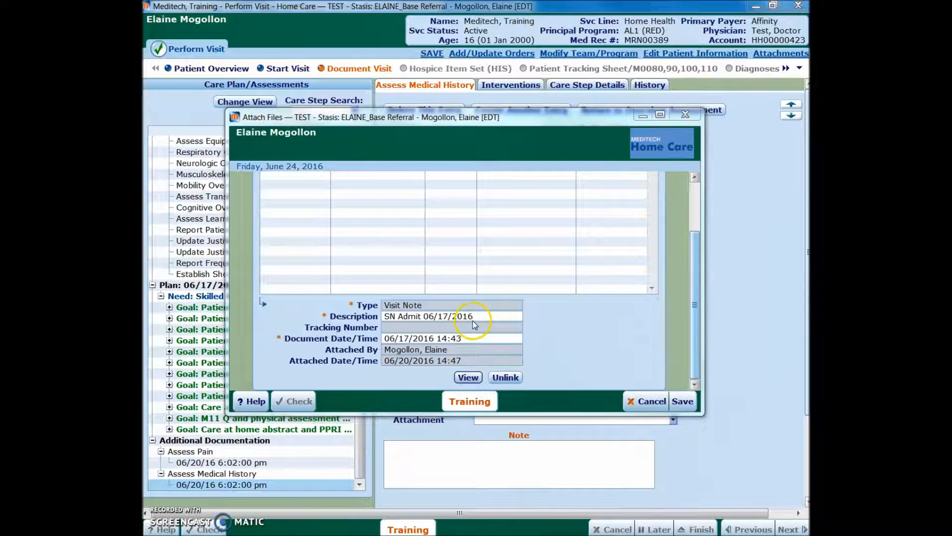
drag(143, 47, 507, 19)
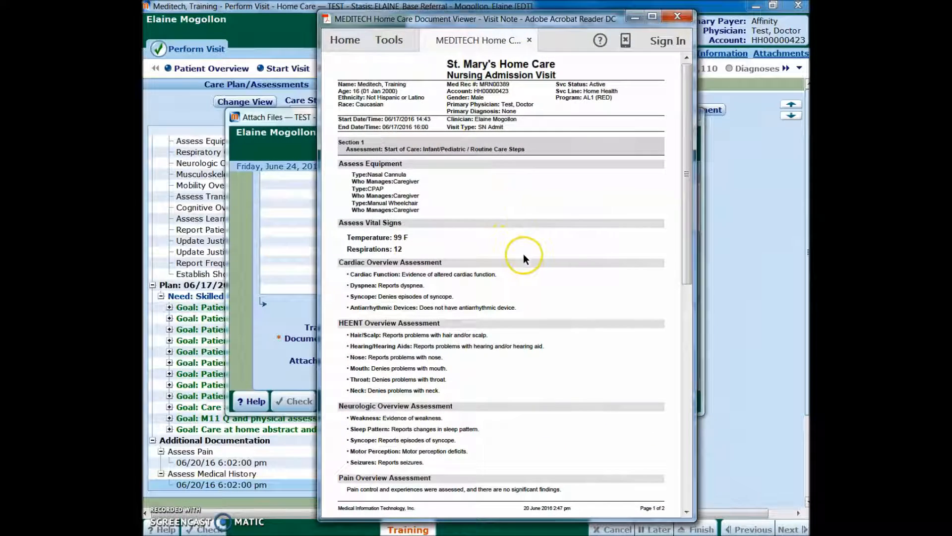
scroll(522, 254, down, 3)
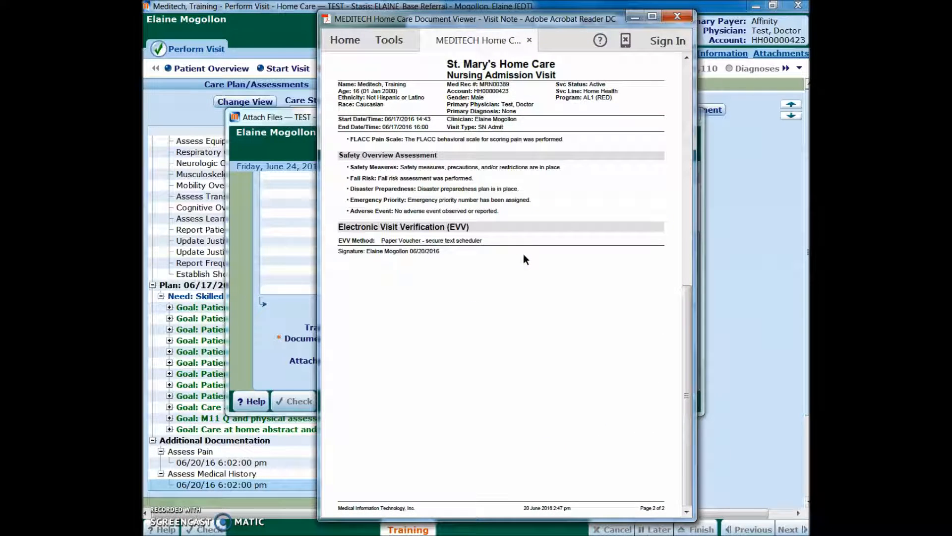
scroll(525, 255, up, 3)
click(386, 242)
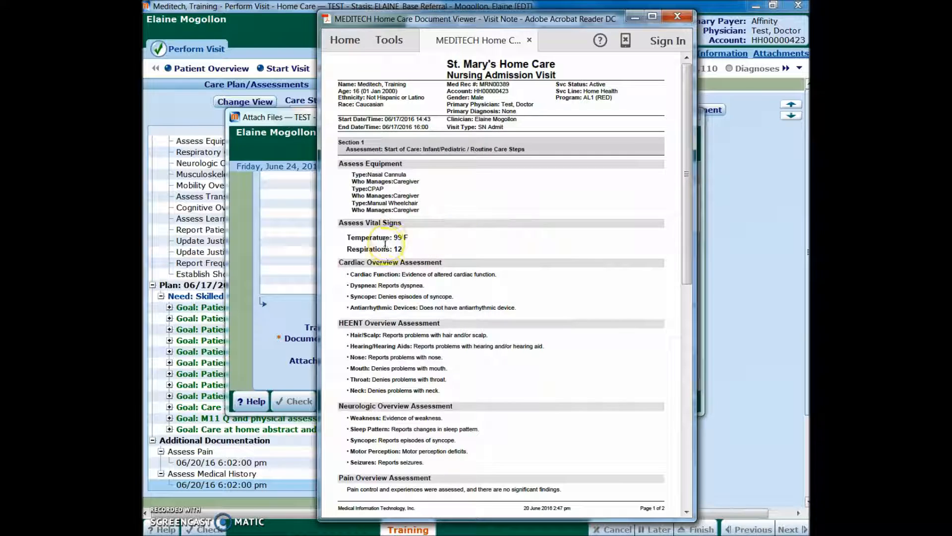
click(678, 17)
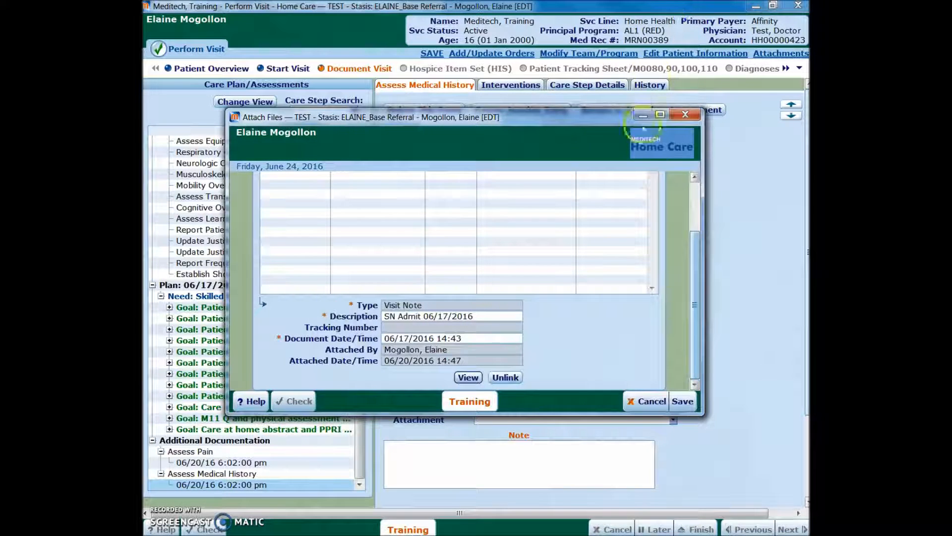
click(648, 400)
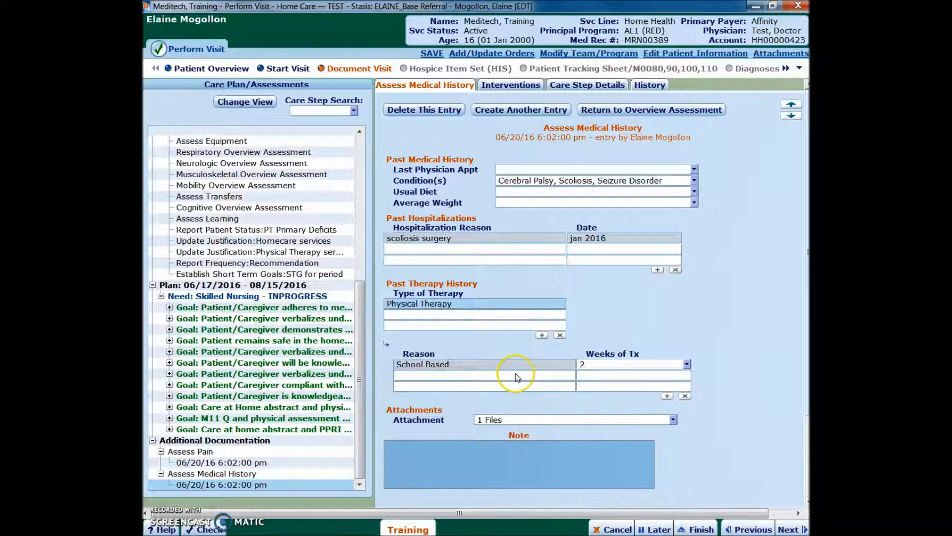
- Write the medical history note "Reviewed medical history as per RN assessment and in agreement with finding." followed by some filler text
click(647, 274)
click(462, 469)
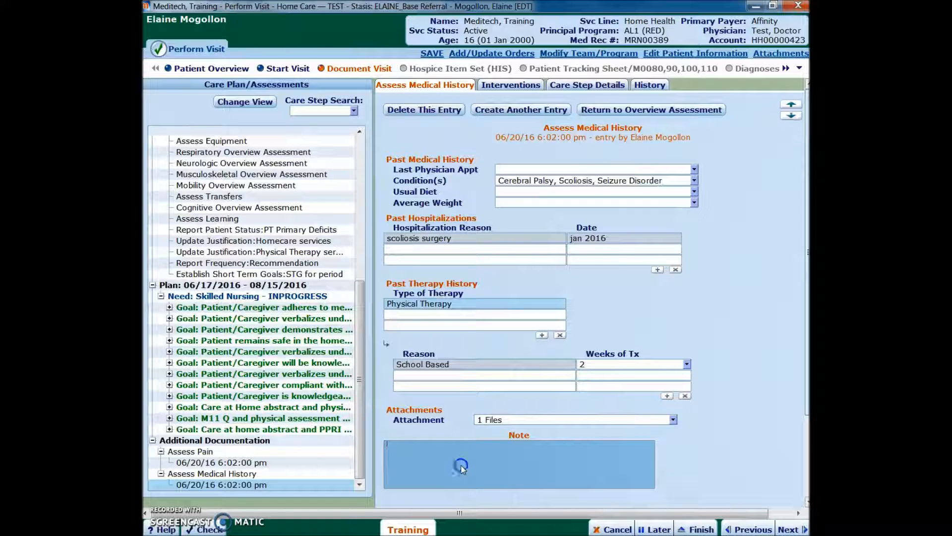
text(Review)
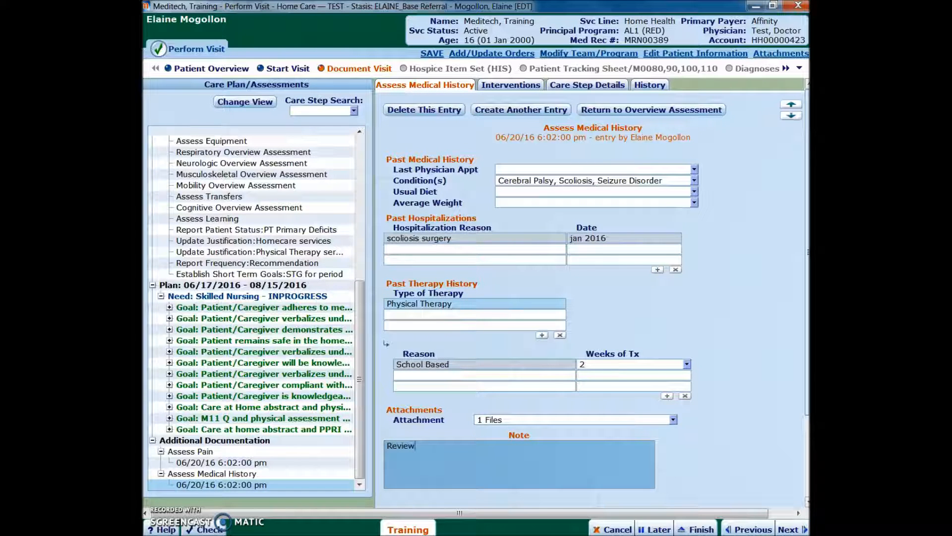
text(ed medica)
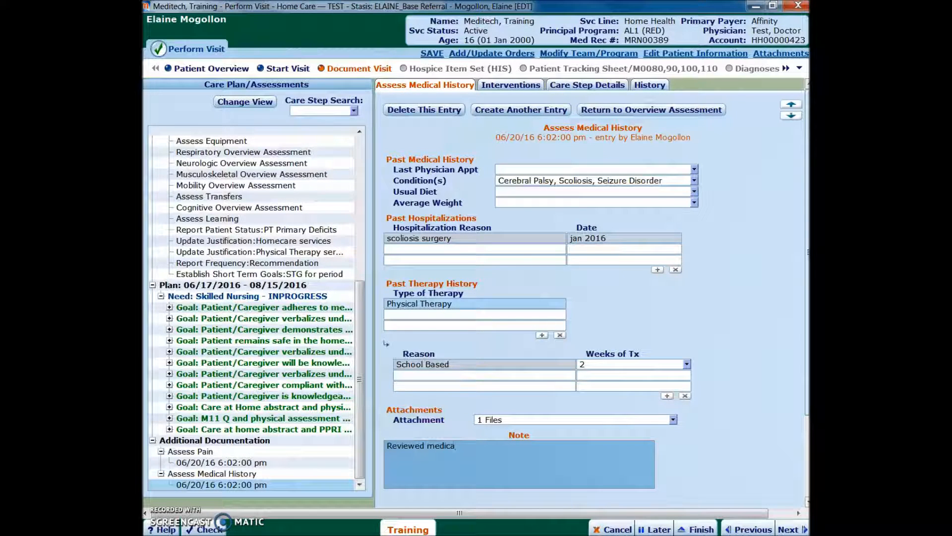
text(l history as per RN ass)
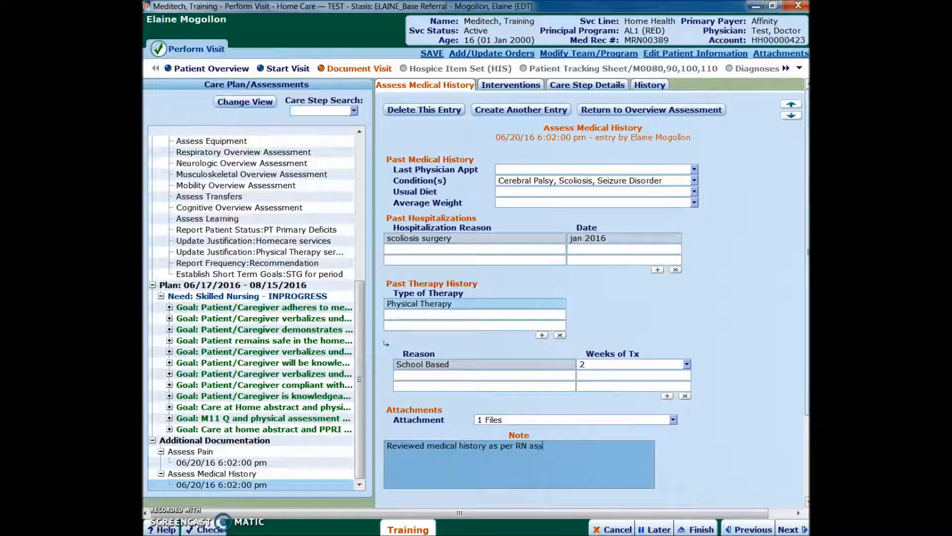
text(essment and in agreeme)
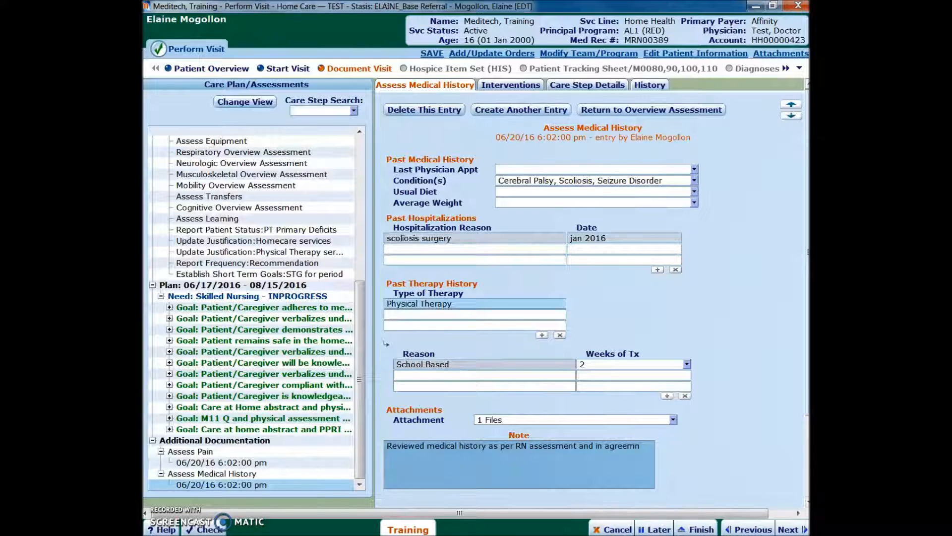
text(nt)
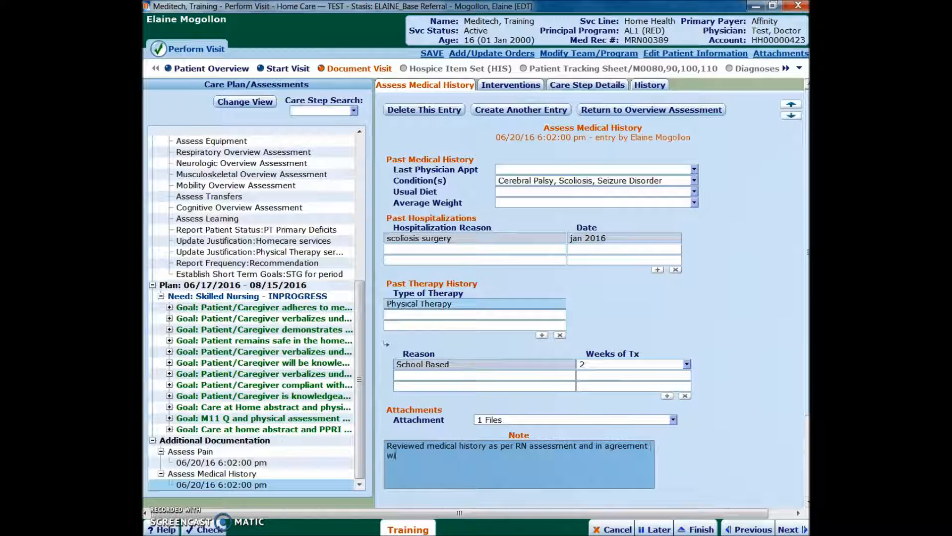
text( with finding.)
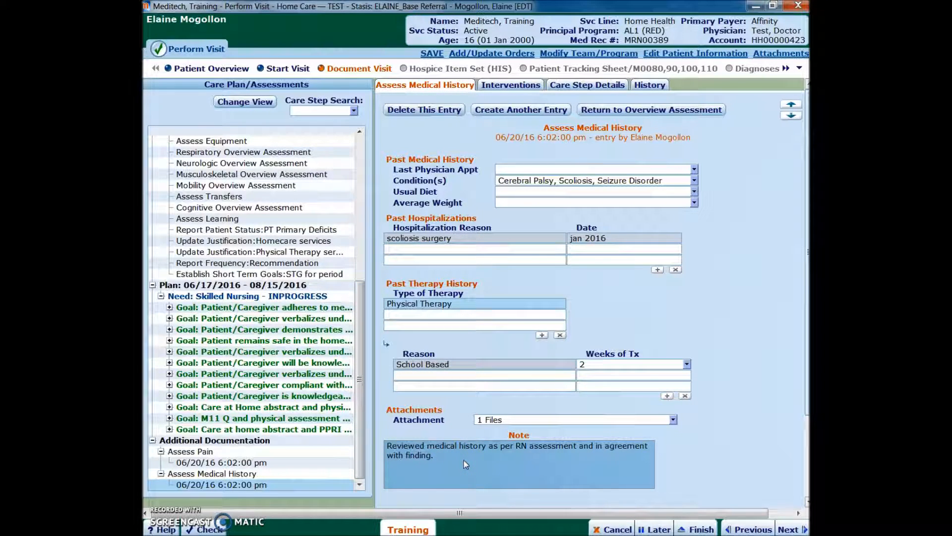
text(kdjfsldjflsjfsjflsjkfsjfklsjfklsjdfljsdj)
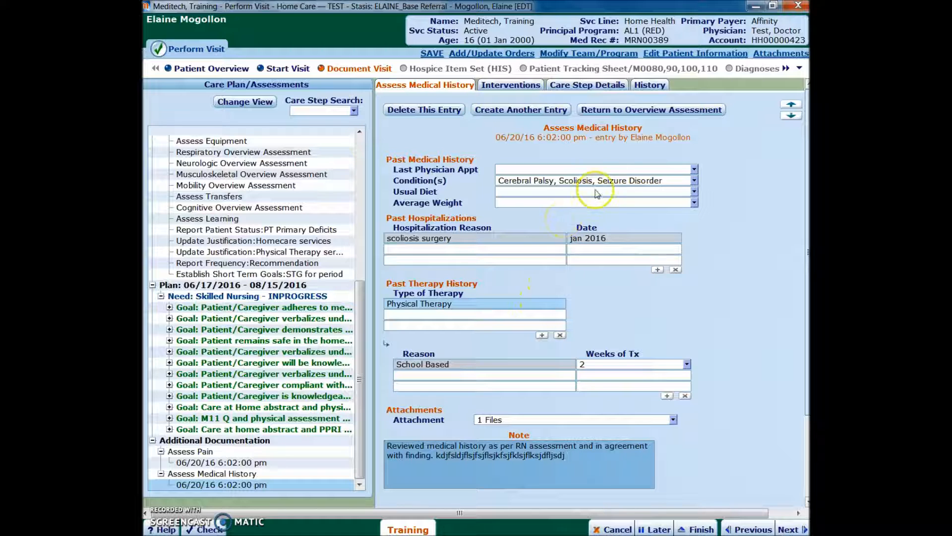
- Return to the Medical History Overview Assessment, mark significant surgical history, and open its detailed Assess Surgical History form
click(638, 111)
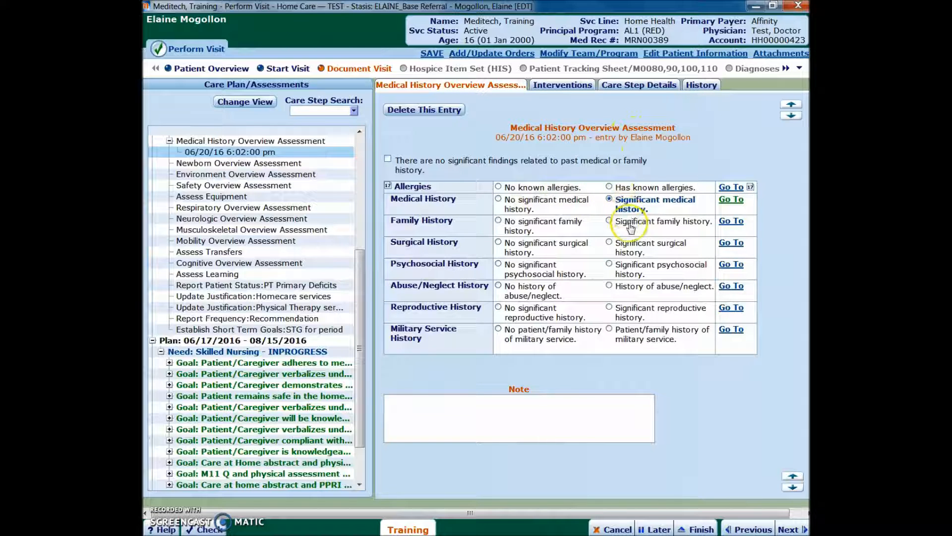
click(634, 251)
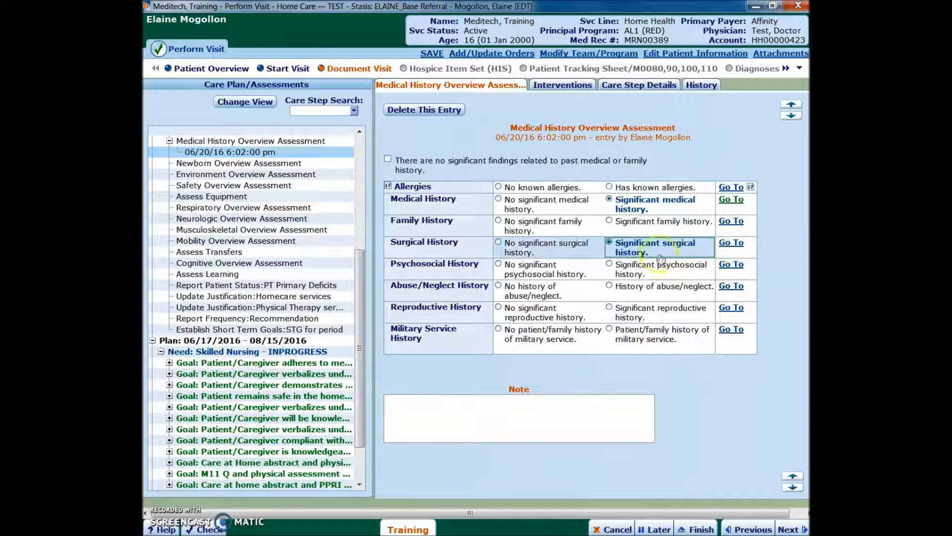
click(725, 243)
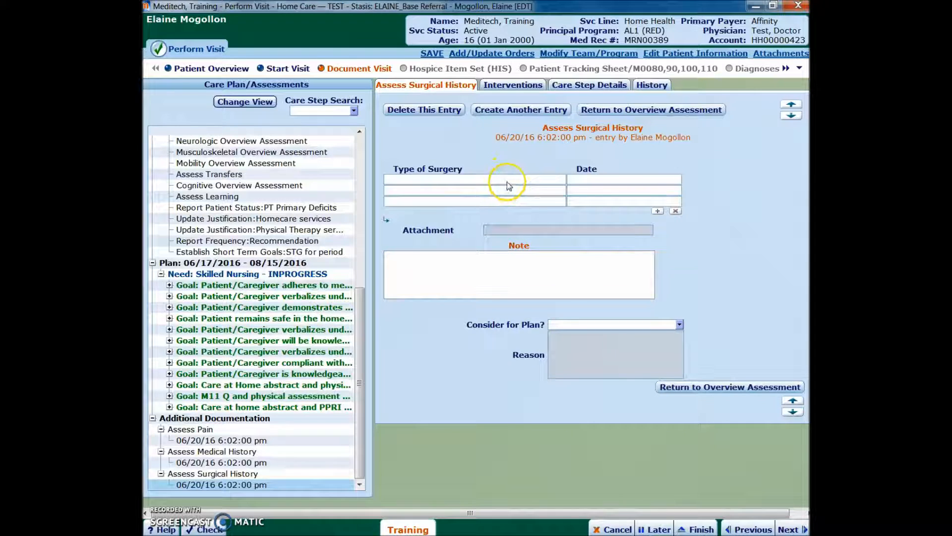
- Add a surgery of type "scoliosis" with the date "jan 2016" to the surgical history, leaving its note empty
click(507, 180)
text(scoliosis)
key(Tab)
text(jan )
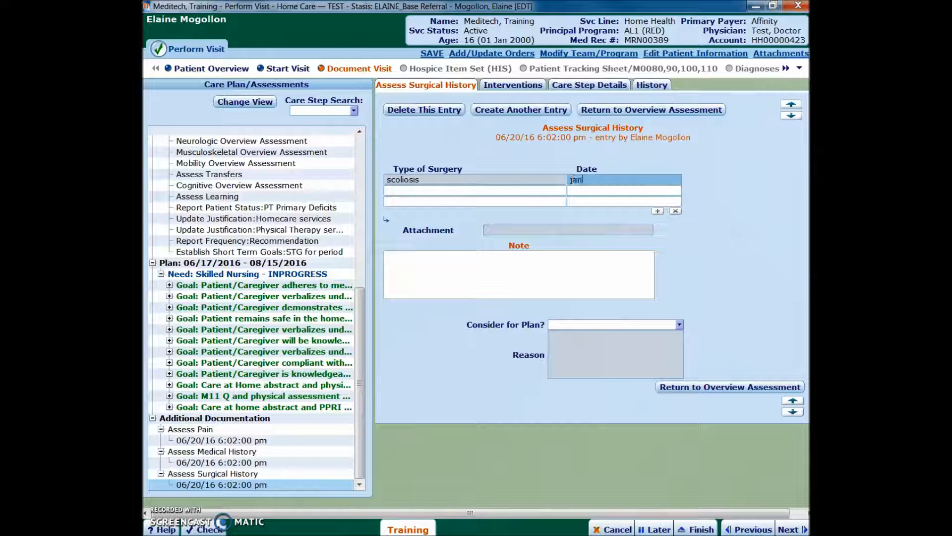
text(2016)
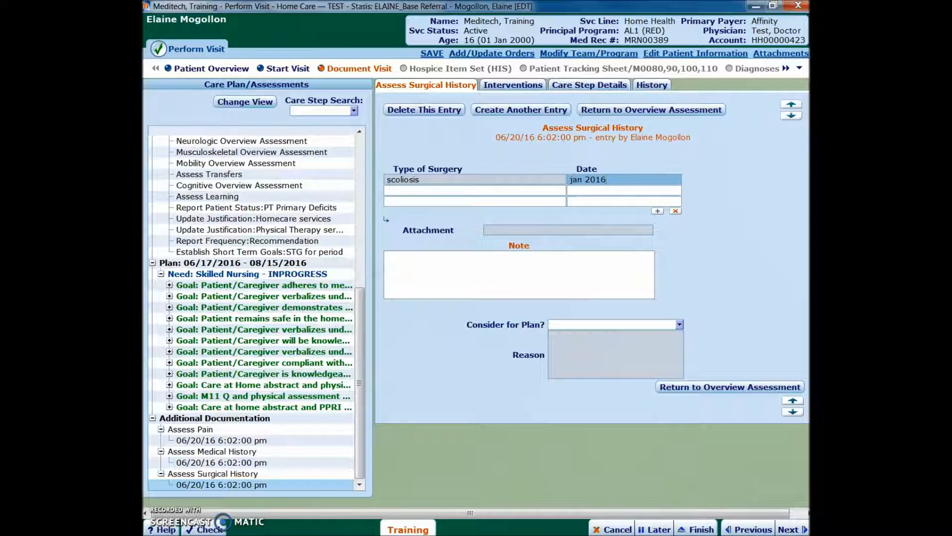
click(511, 270)
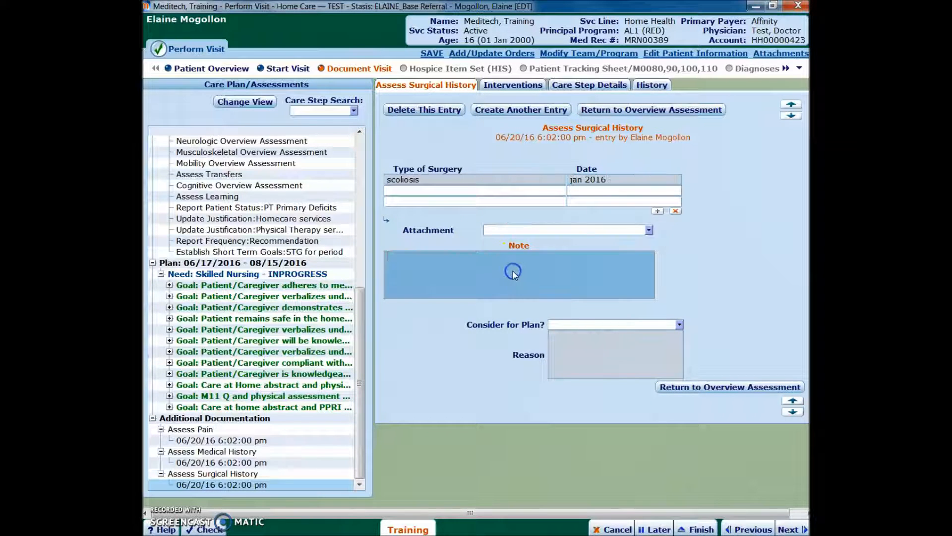
click(451, 273)
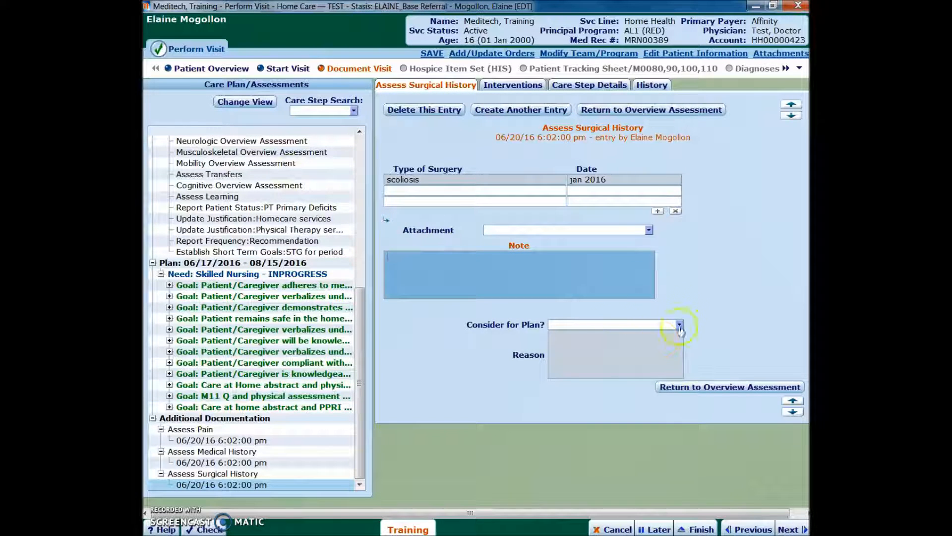
- Return to the Medical History Overview Assessment and mark no history of abuse/neglect
click(652, 113)
click(652, 113)
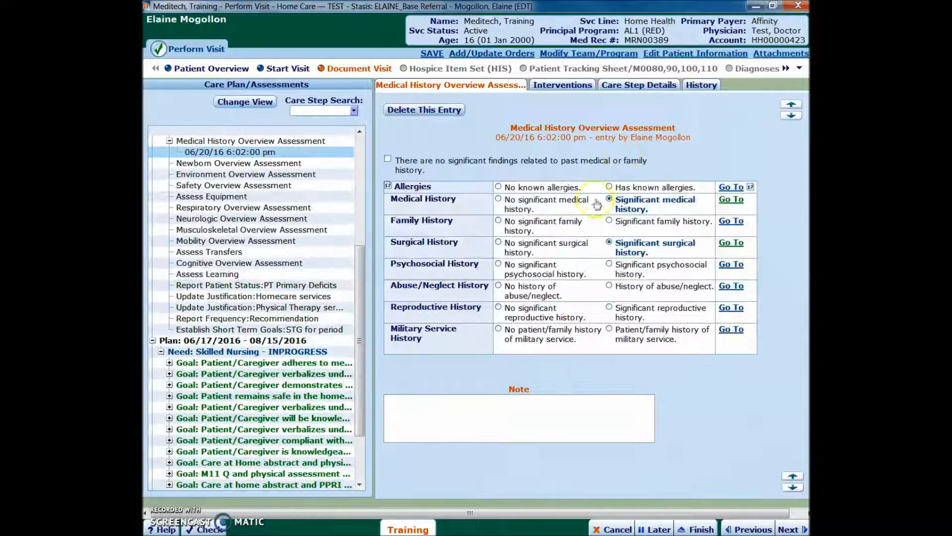
click(557, 295)
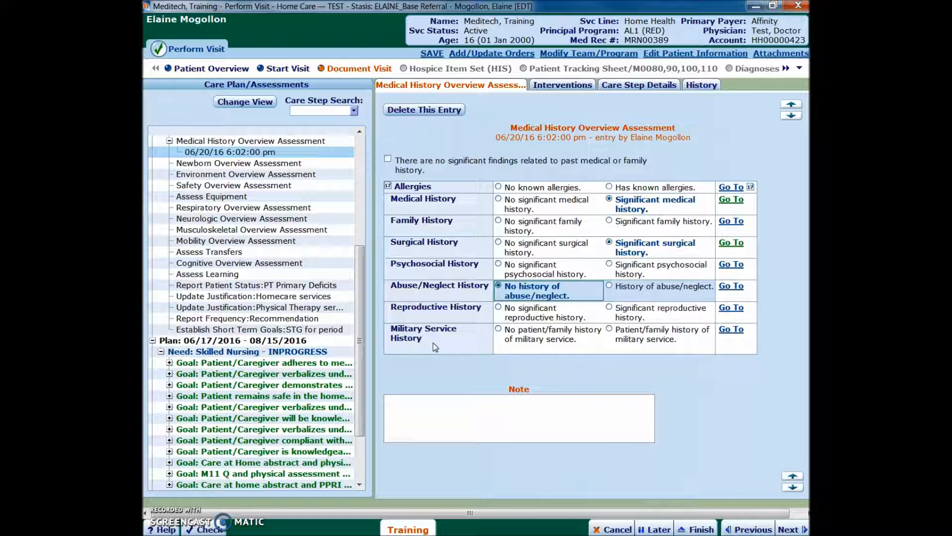
- Open the Newborn Overview Assessment and examine its policy and procedure text and its assessment questions
click(236, 163)
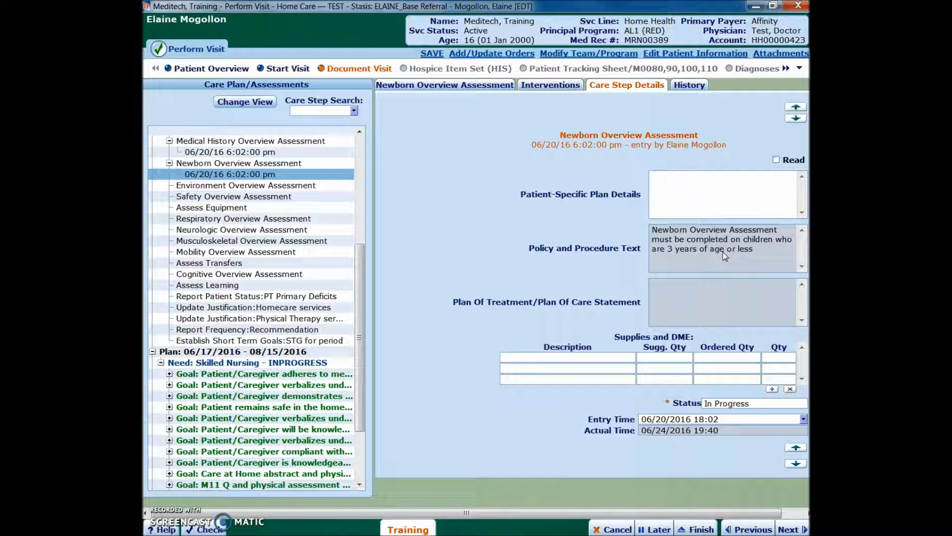
click(457, 88)
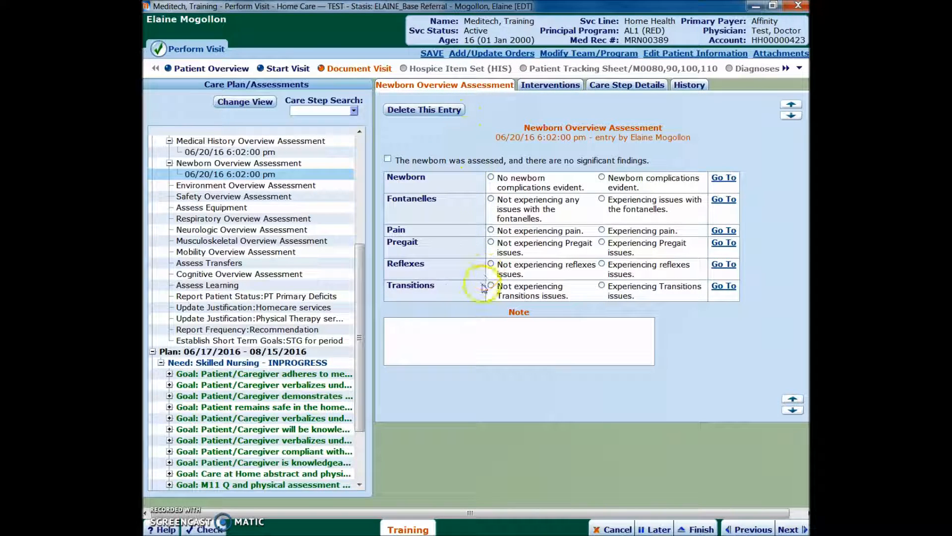
- Start an Environment Overview Assessment, mark that barriers which limit mobility were identified, and open the Assess Accessibility/Structural Barriers form
click(260, 187)
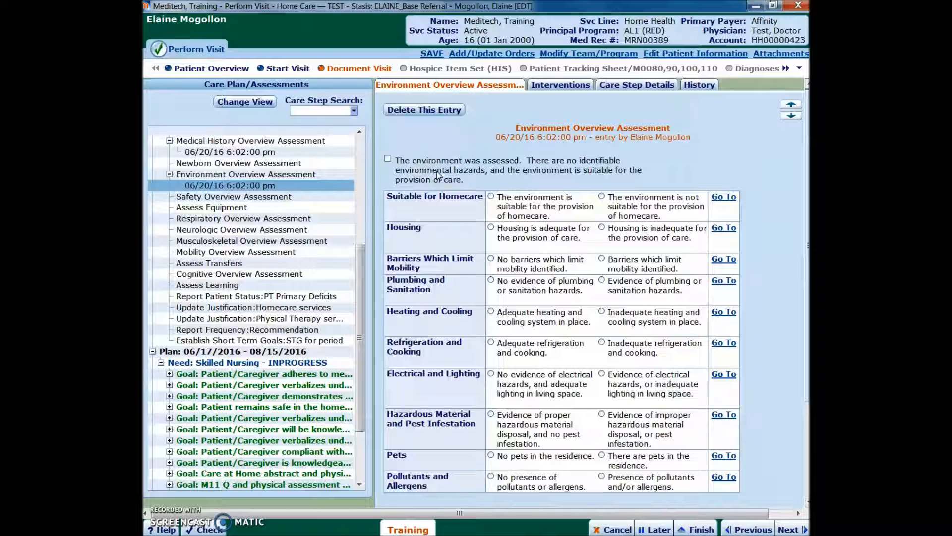
click(451, 268)
click(630, 270)
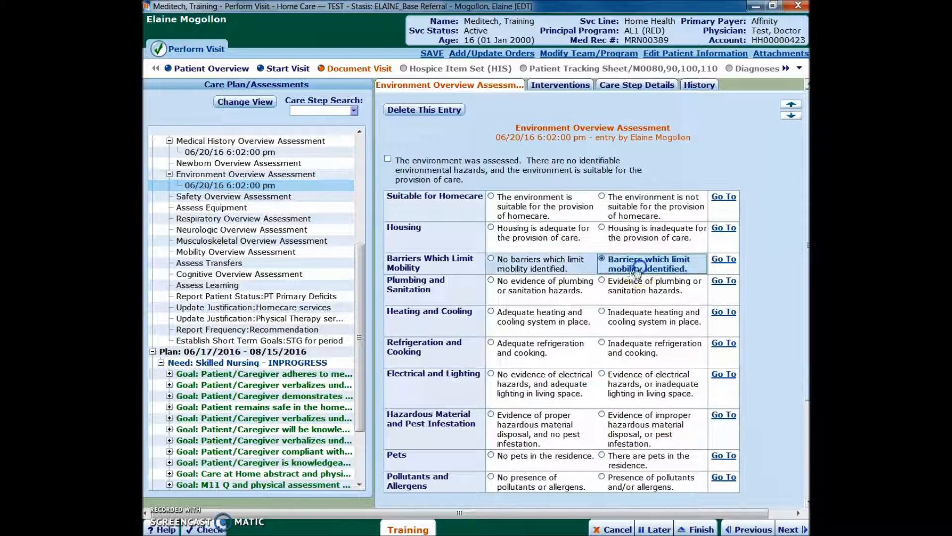
click(706, 268)
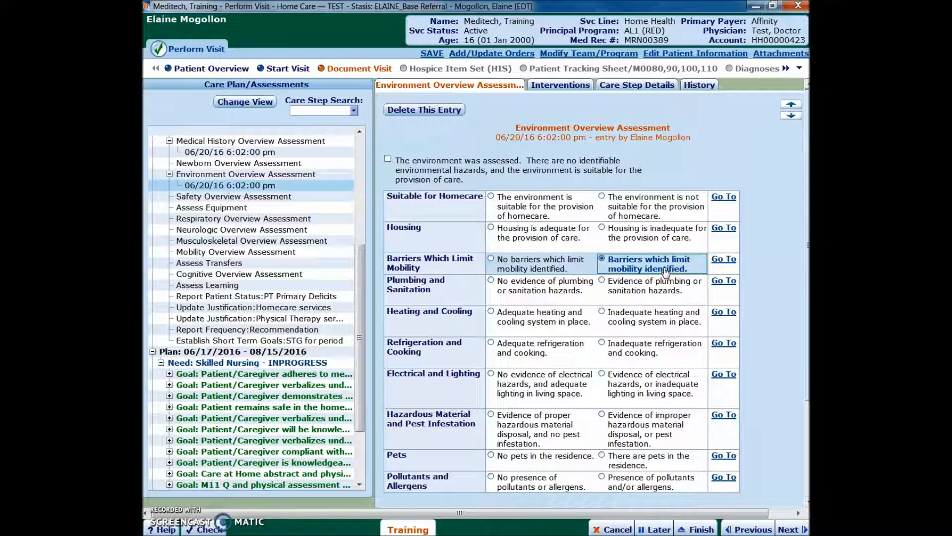
click(723, 259)
- Record Entry Stairs as the inaccessible area in the structural barriers assessment, with Stairs as the barrier
click(515, 180)
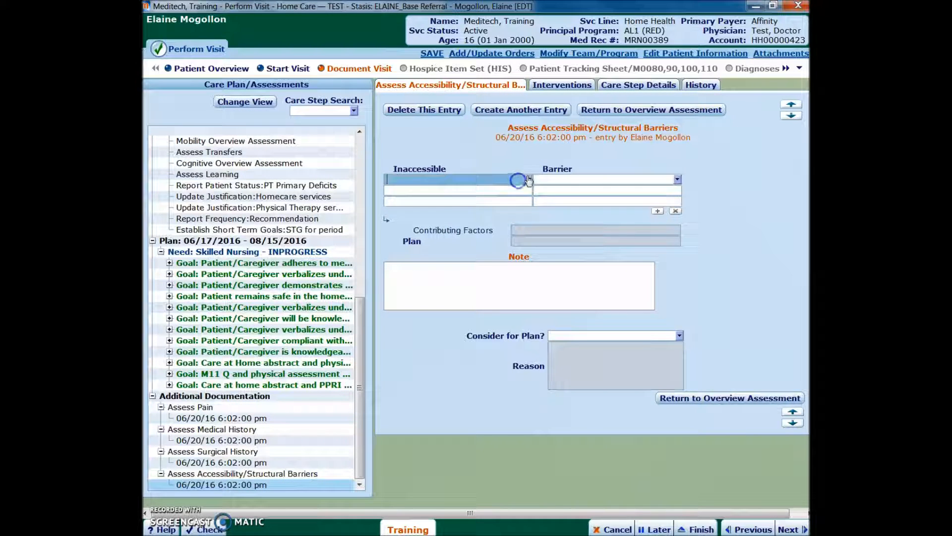
click(528, 179)
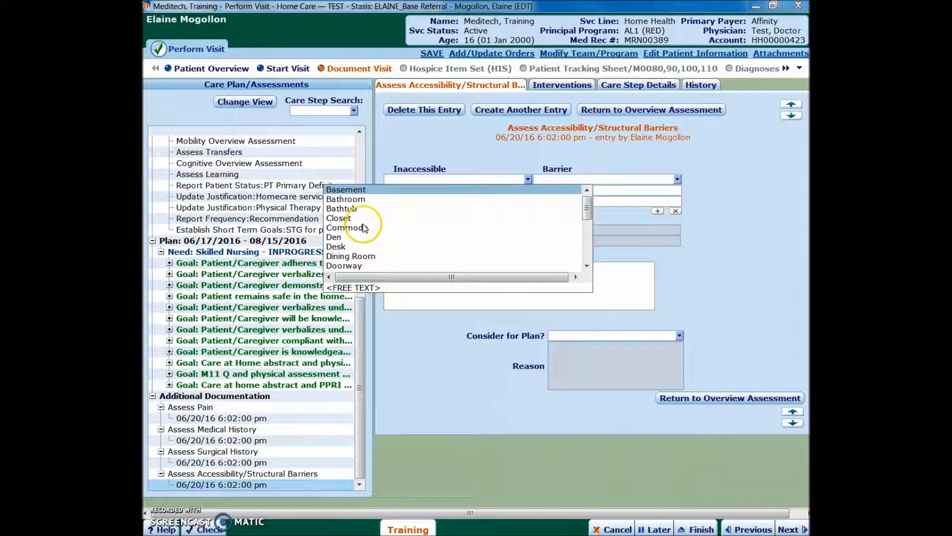
scroll(364, 230, down, 2)
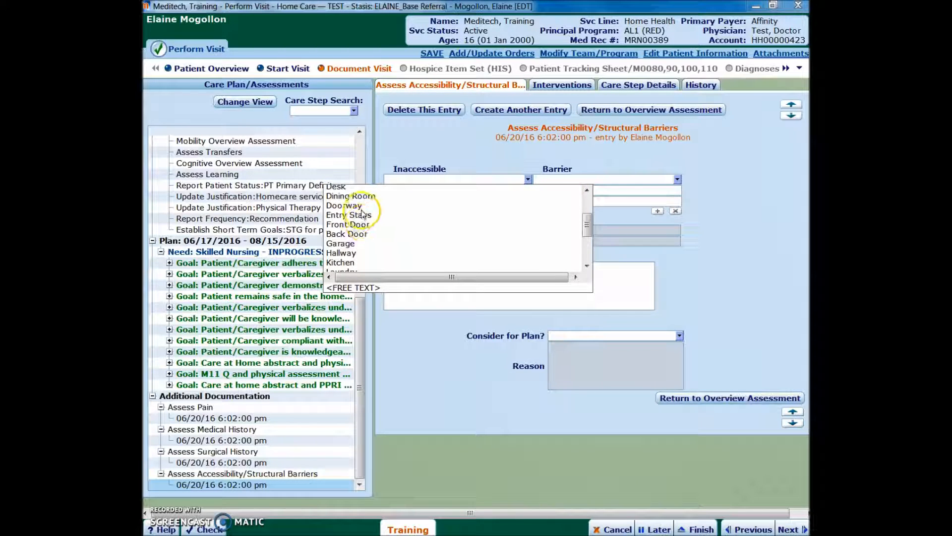
click(361, 217)
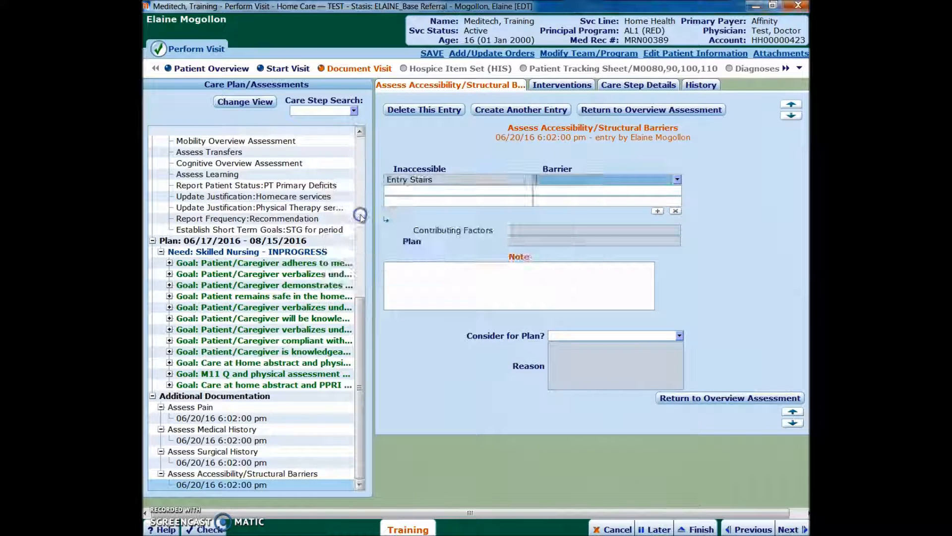
click(677, 179)
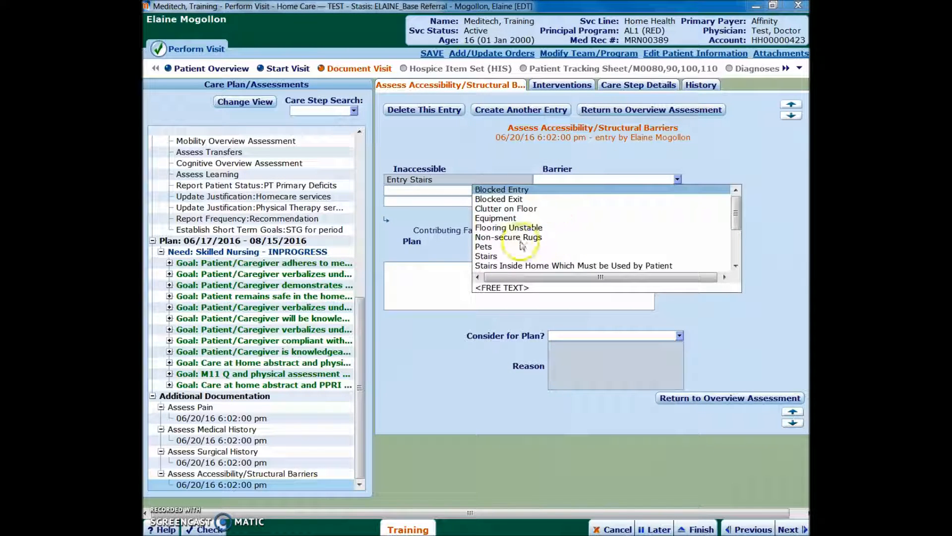
click(505, 256)
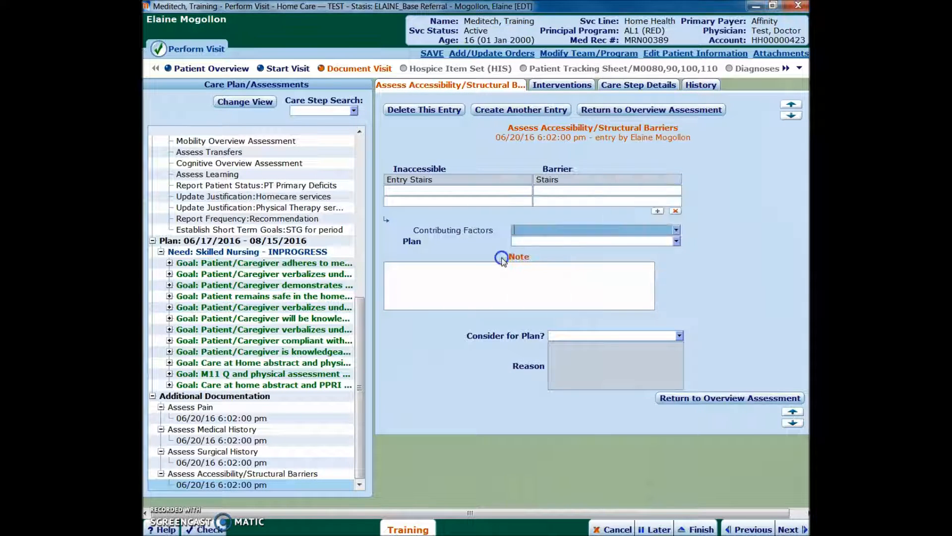
- Set the contributing factor for the entry stairs barrier to Dependent on Others
click(678, 230)
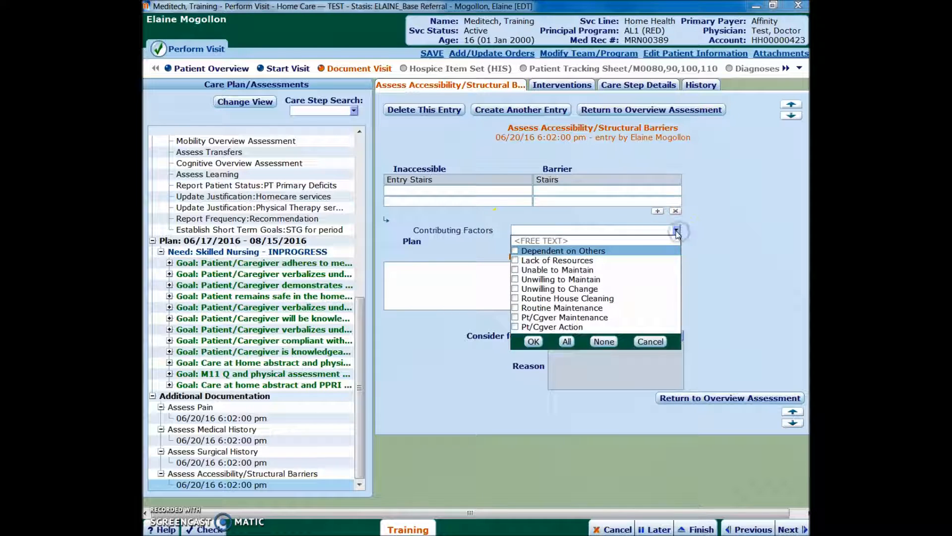
click(575, 250)
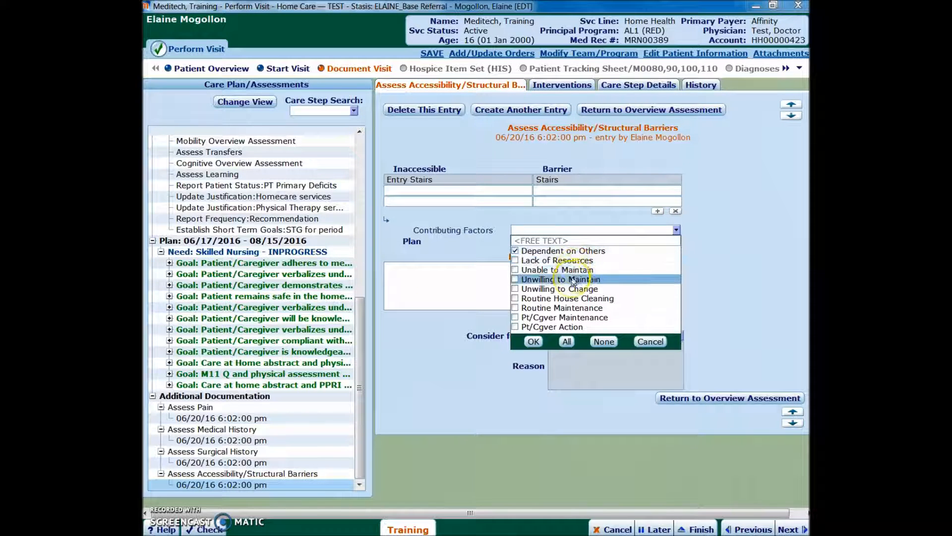
click(533, 342)
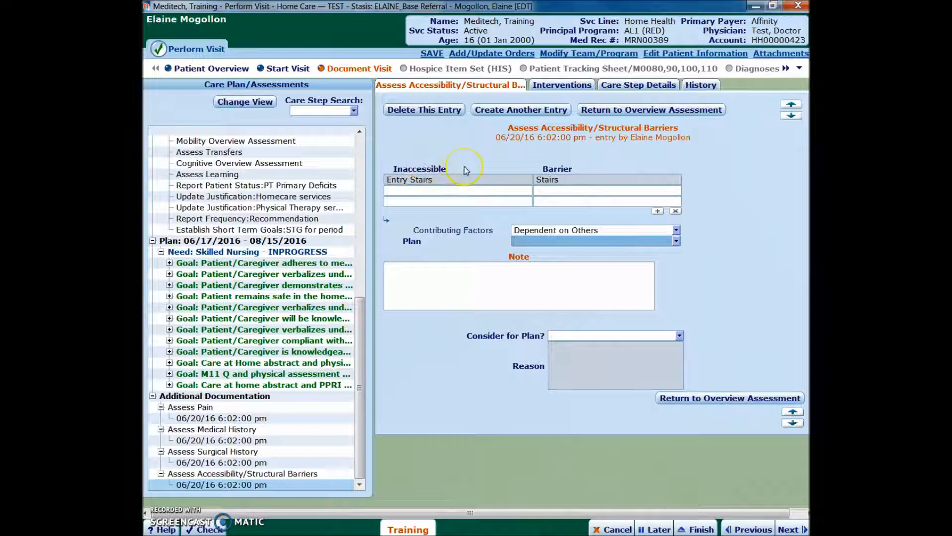
- Return to the Environment Overview Assessment and mark no plumbing or sanitation hazards, adequate heating and cooling, and adequate refrigeration and cooking
click(627, 110)
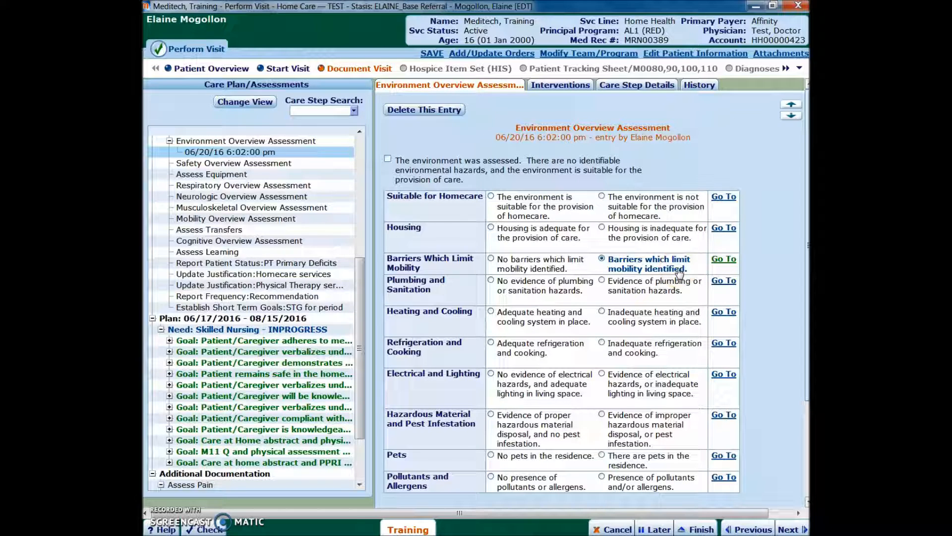
click(553, 289)
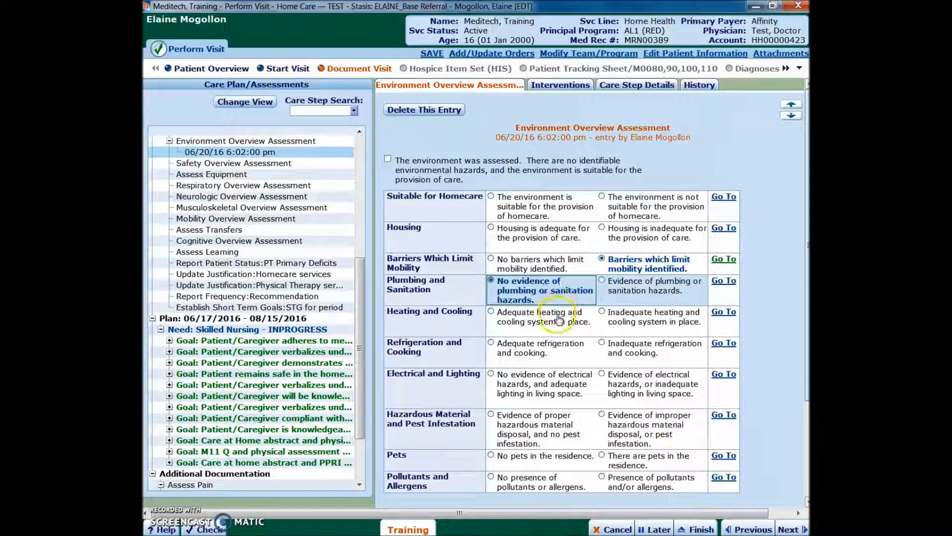
click(556, 318)
click(551, 348)
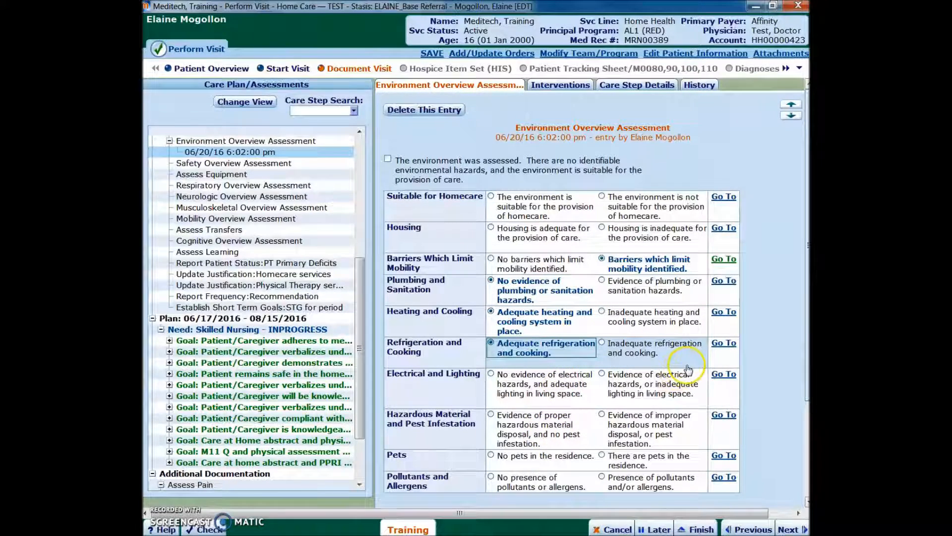
scroll(680, 372, down, 1)
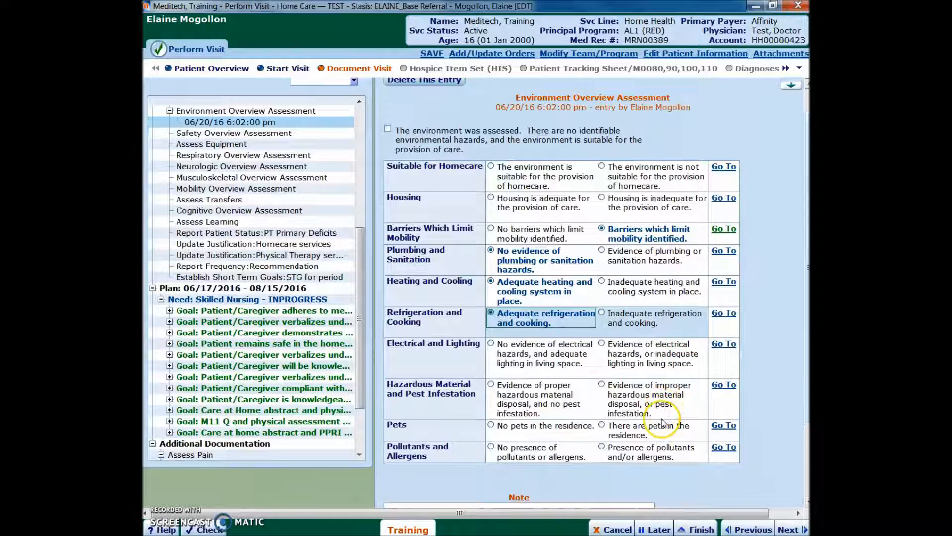
click(712, 350)
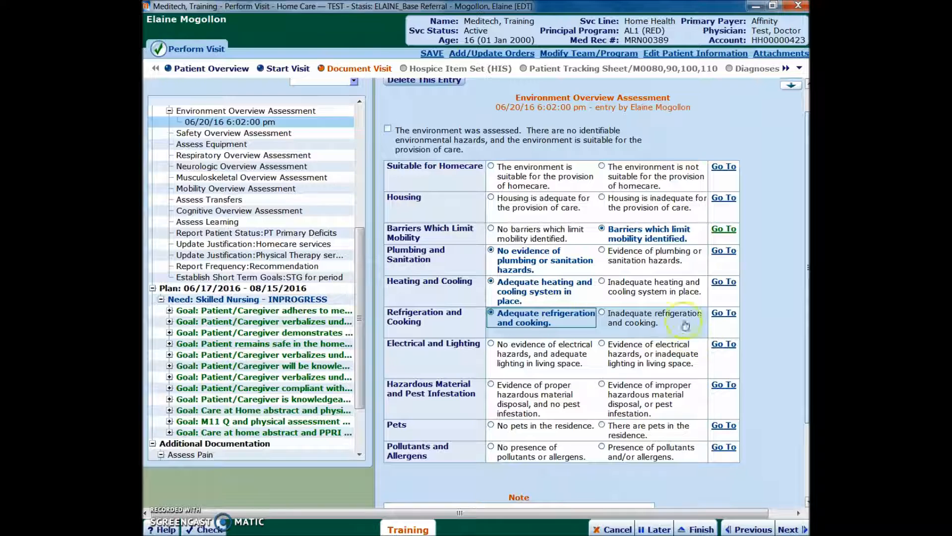
- Start a Safety Overview Assessment and mark that safety measures, precautions, and/or restrictions are in place
click(269, 124)
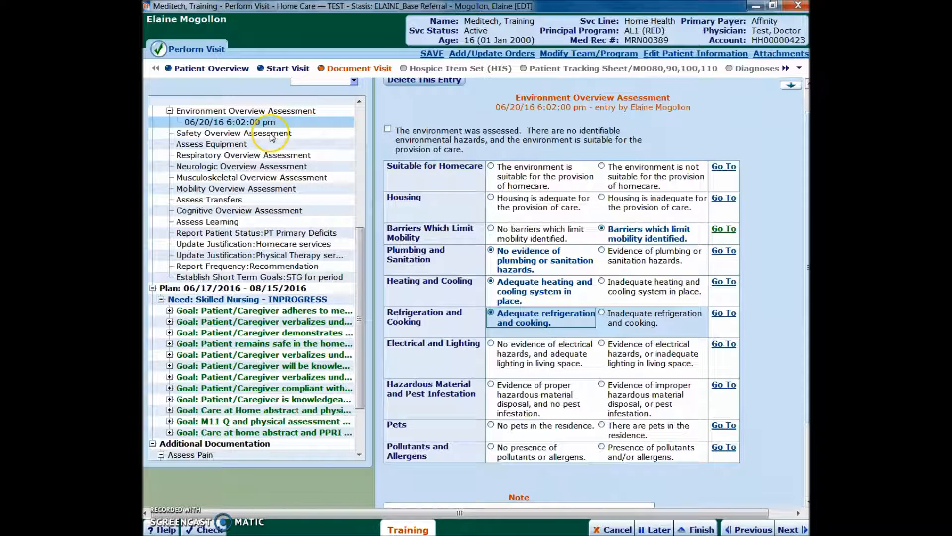
click(270, 133)
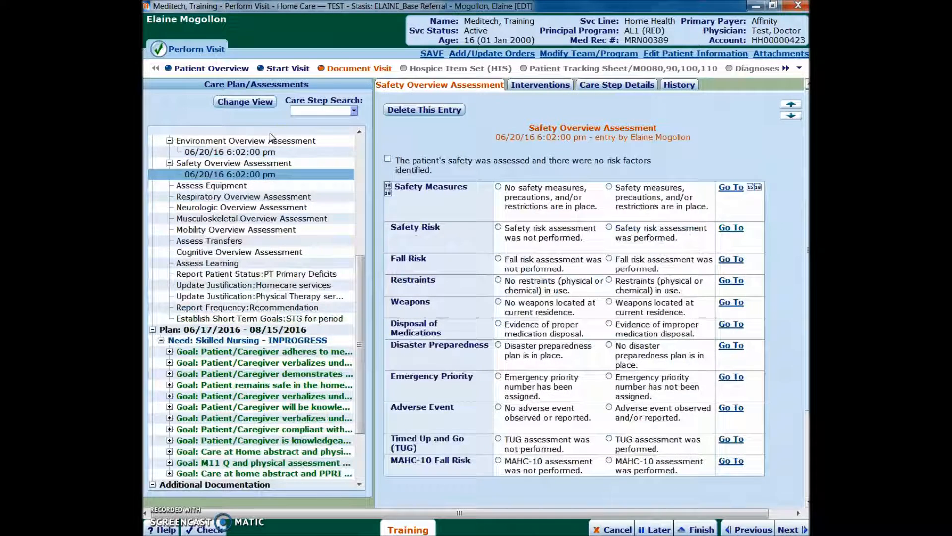
click(520, 193)
click(637, 199)
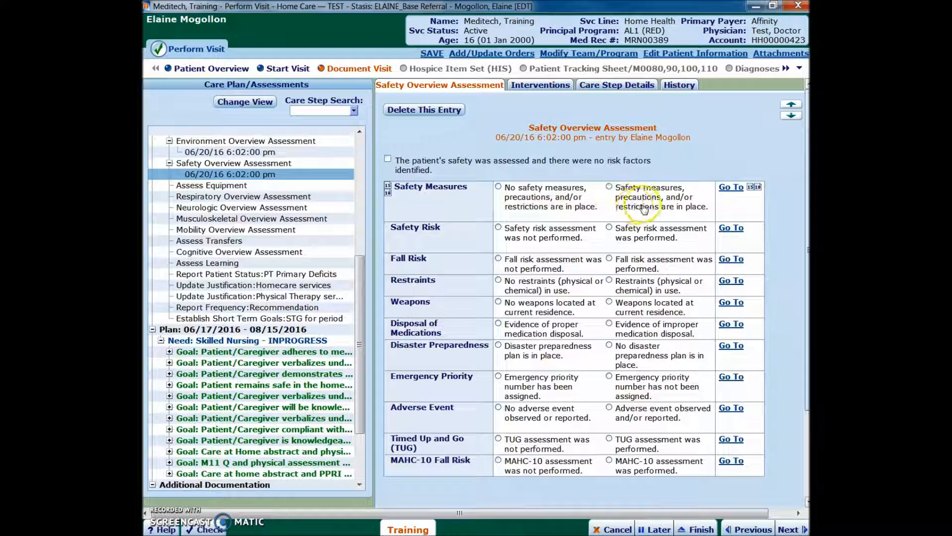
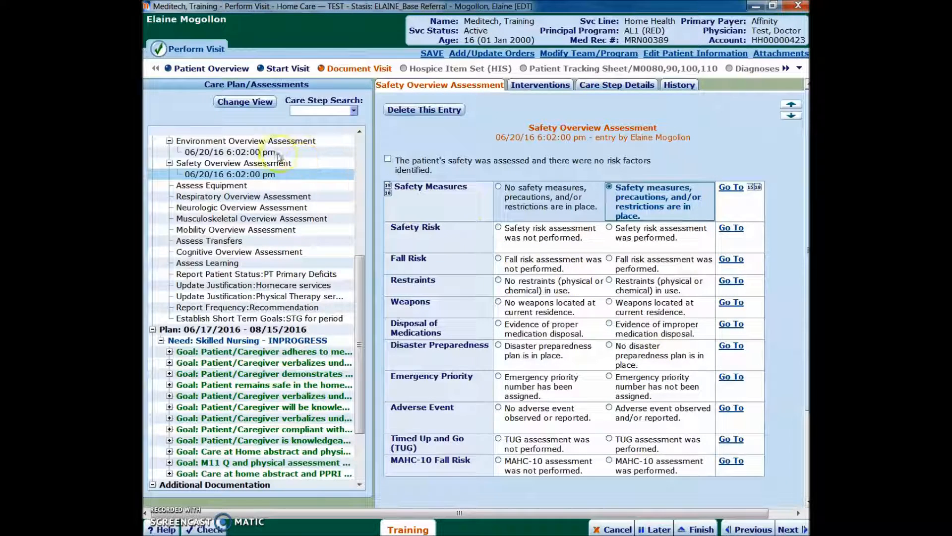
- Start an Assess Equipment entry for a Manual Wheelchair that is managed by the Caregiver
click(223, 187)
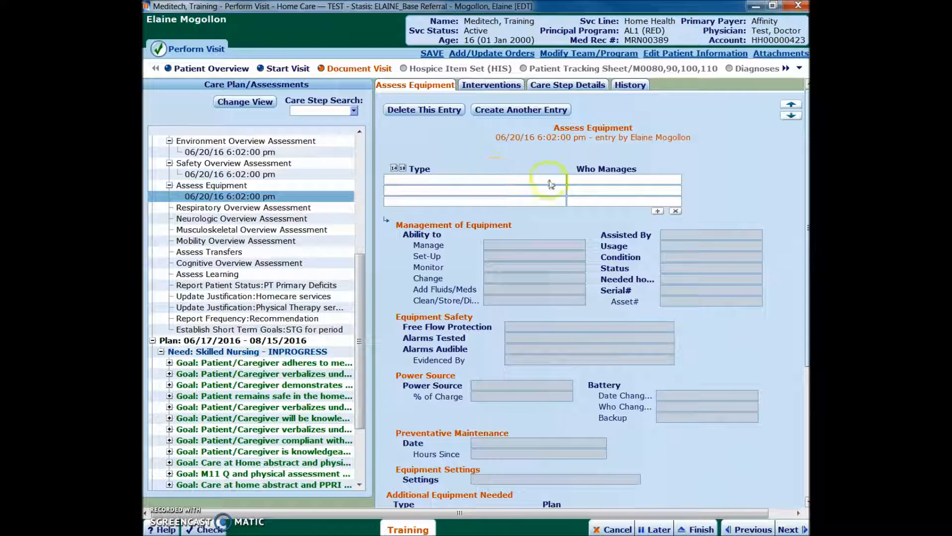
click(557, 180)
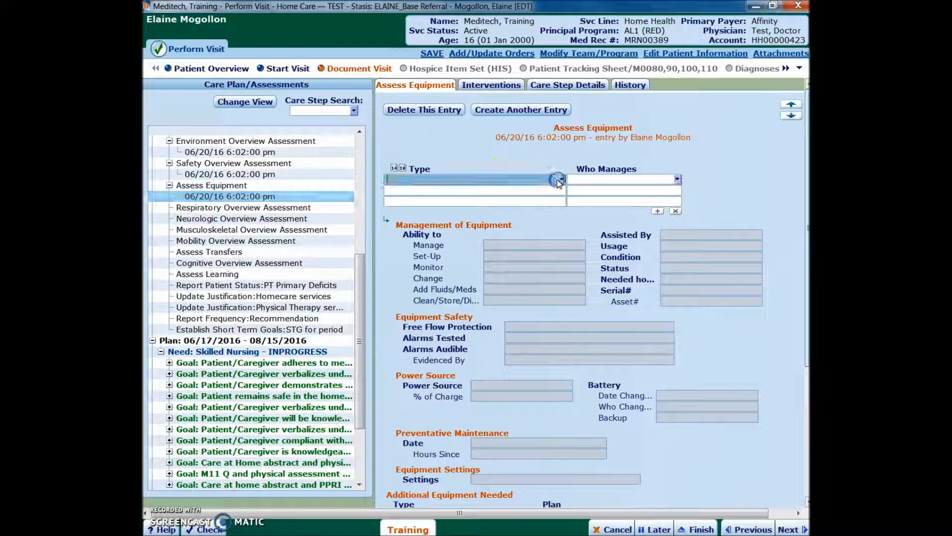
click(563, 179)
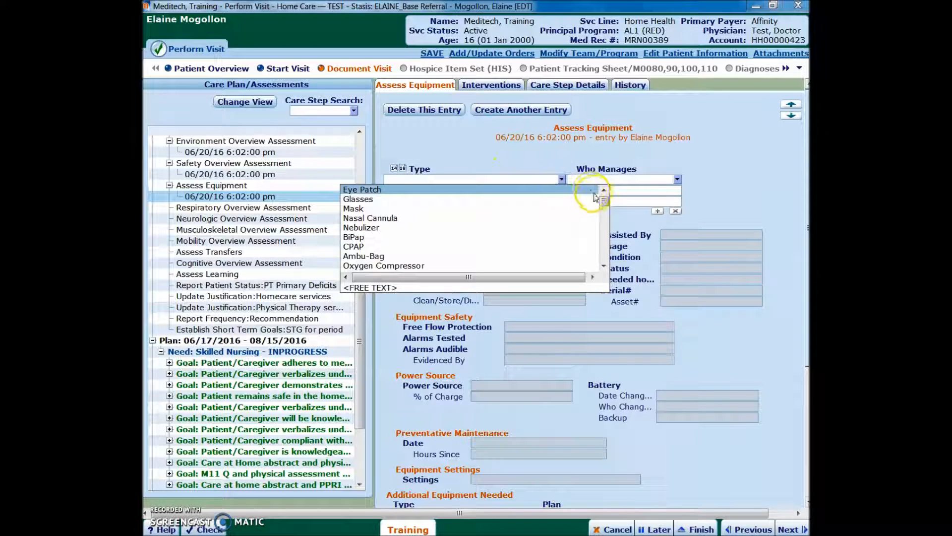
drag(604, 200, 603, 201)
drag(604, 201, 611, 236)
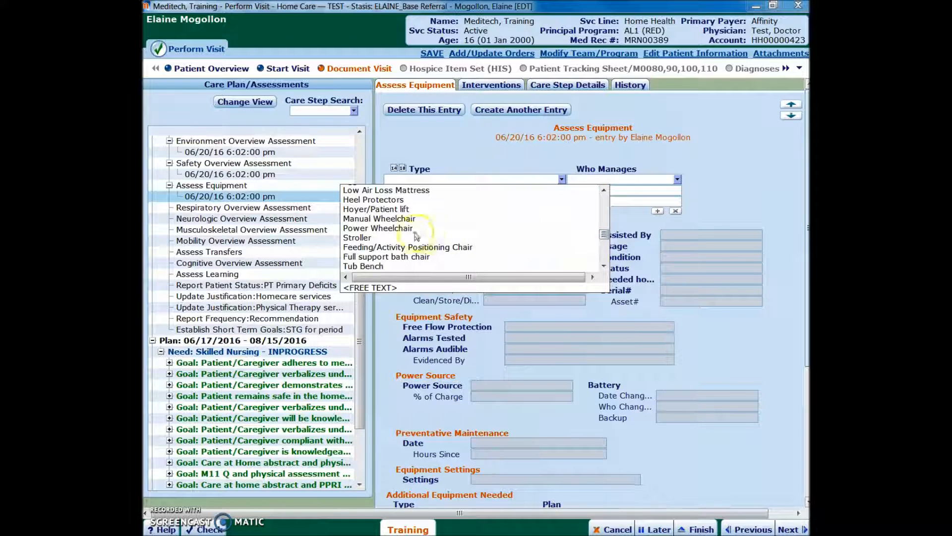
click(399, 219)
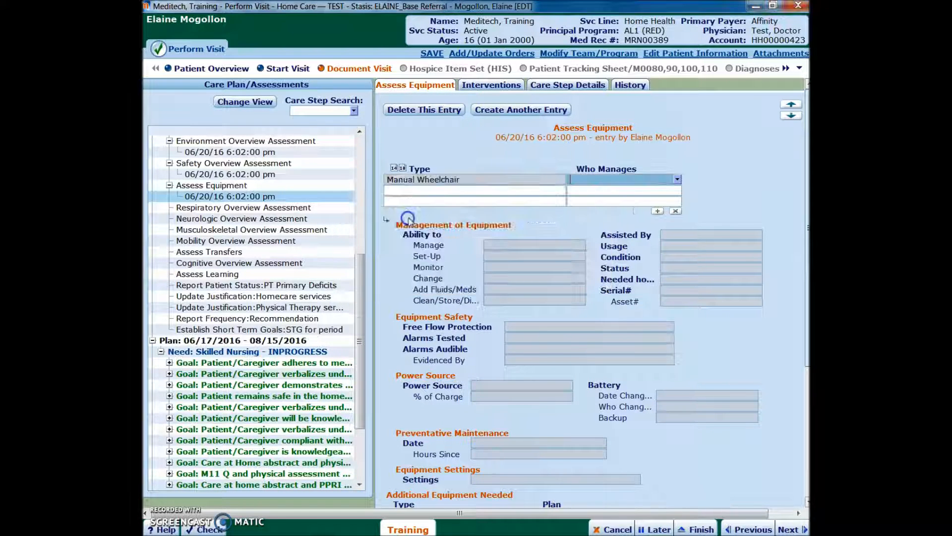
click(680, 181)
click(598, 201)
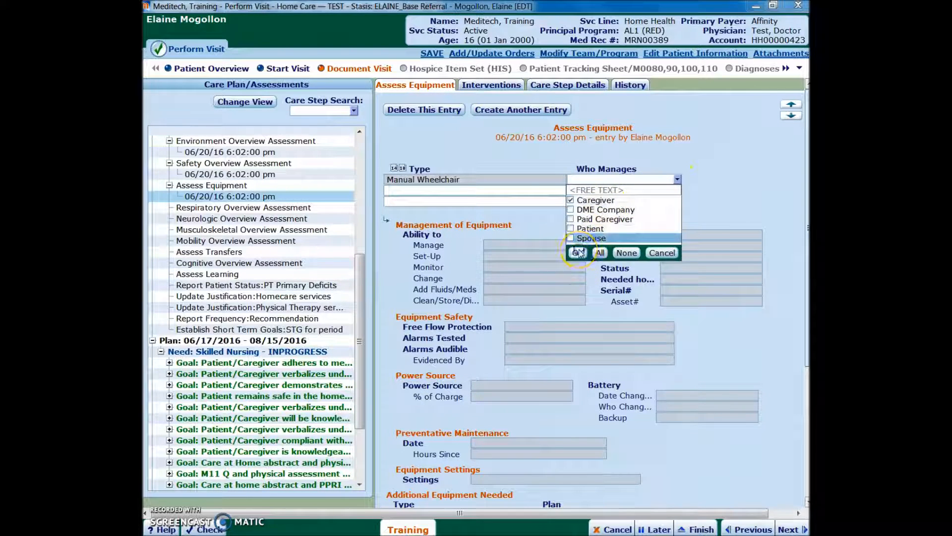
click(578, 253)
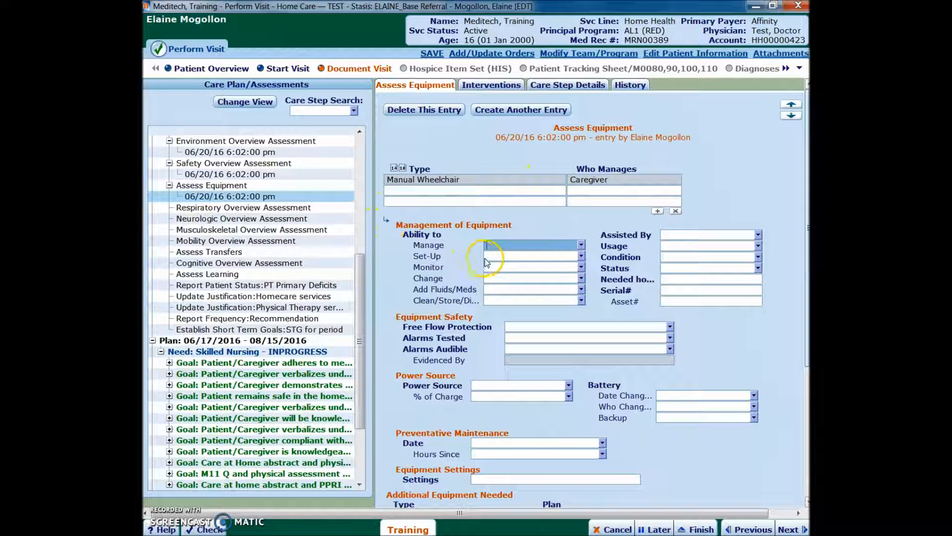
- Set the ability to manage the wheelchair to Is Dependent and its usage to Correct
scroll(491, 261, down, 1)
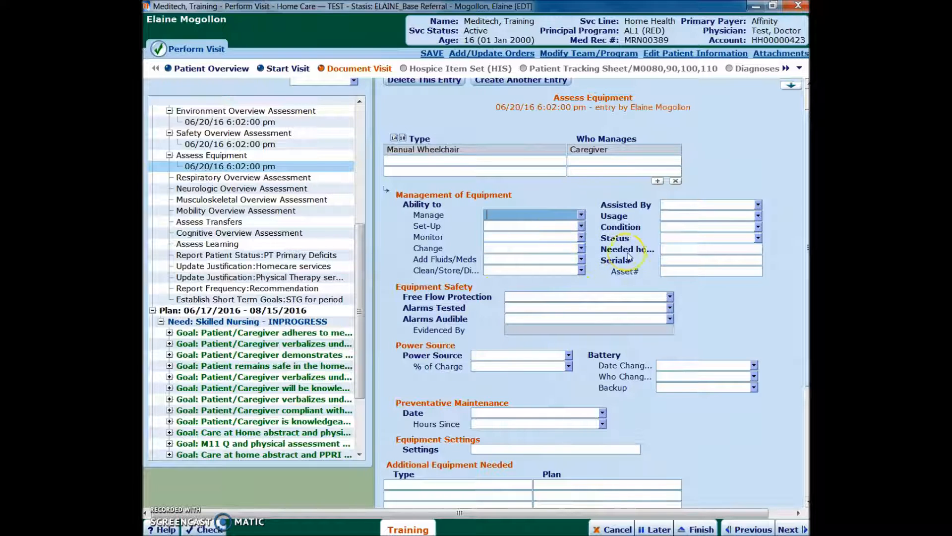
click(580, 215)
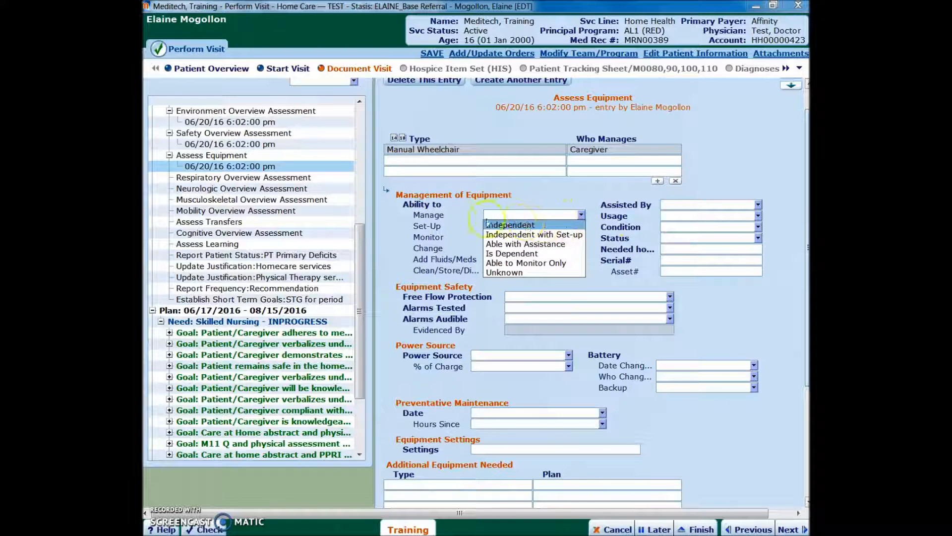
click(514, 253)
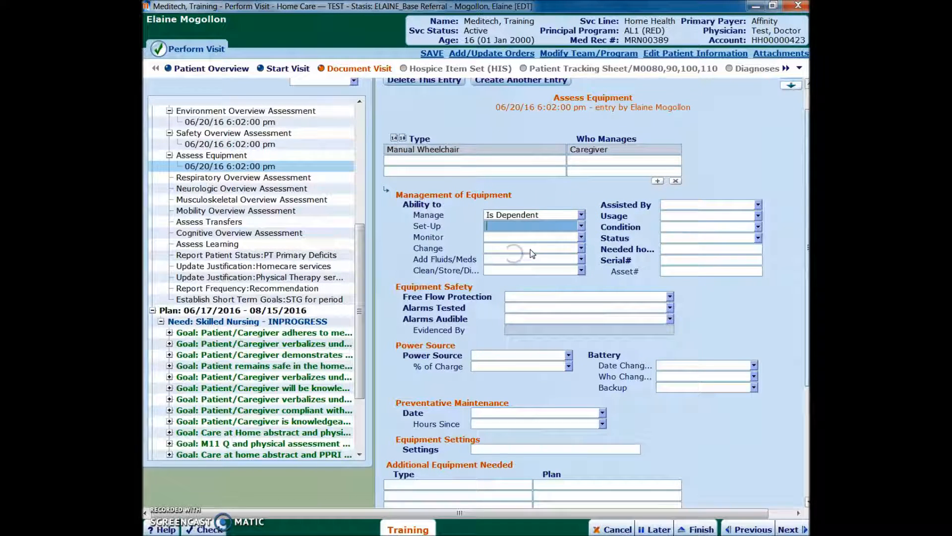
click(759, 217)
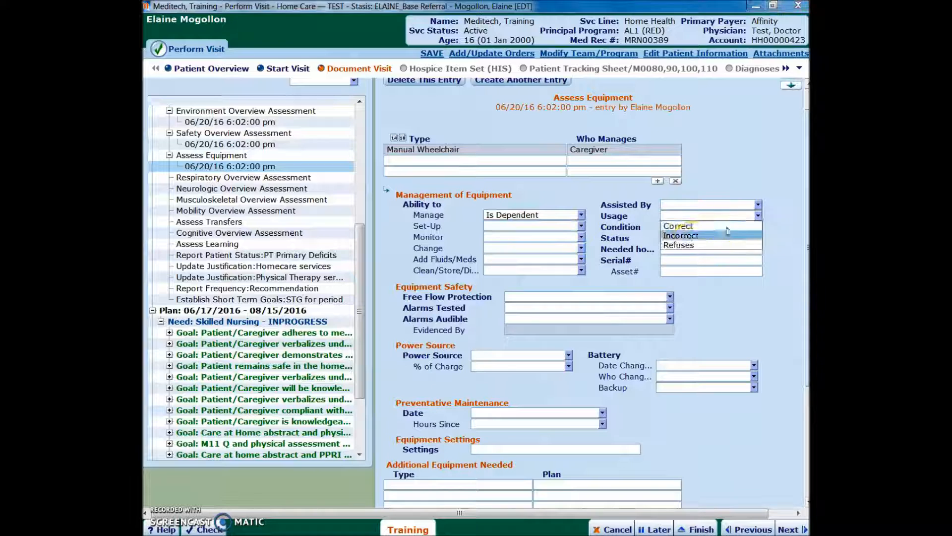
click(739, 223)
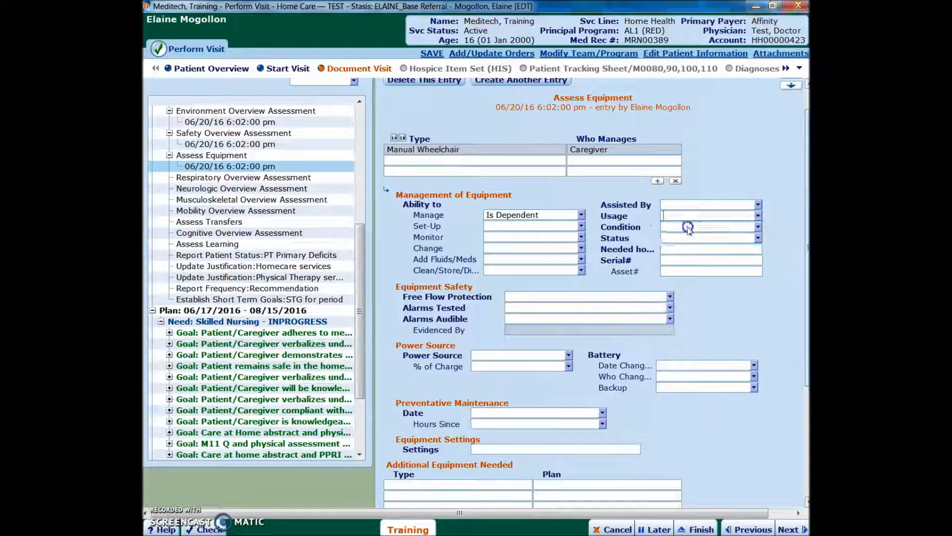
- Record the wheelchair as assisted by the Caregiver and its condition as Safe Functioning
click(759, 204)
click(694, 226)
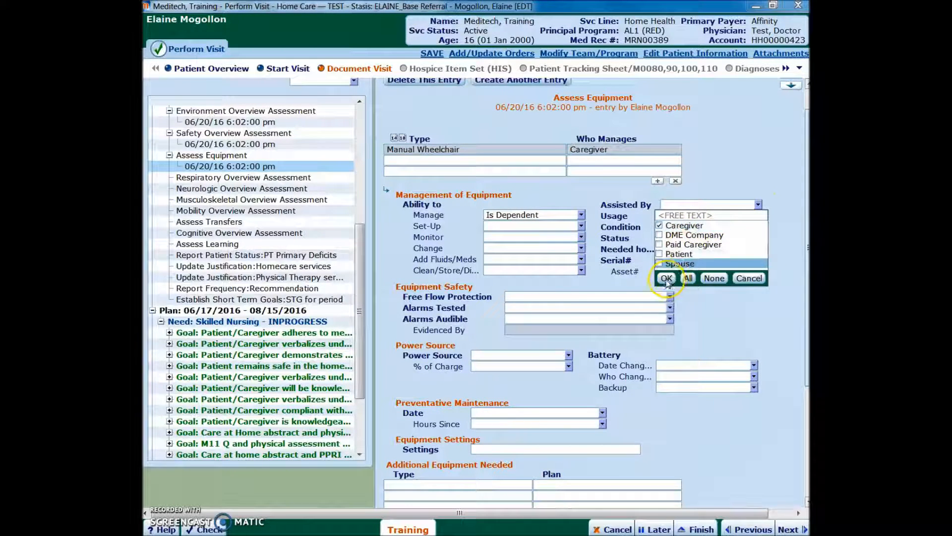
click(667, 278)
click(758, 226)
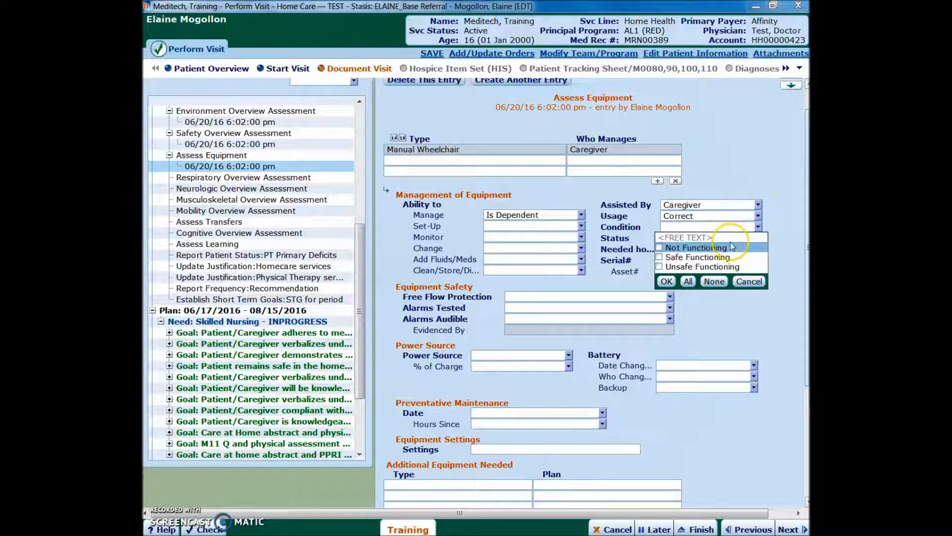
click(698, 256)
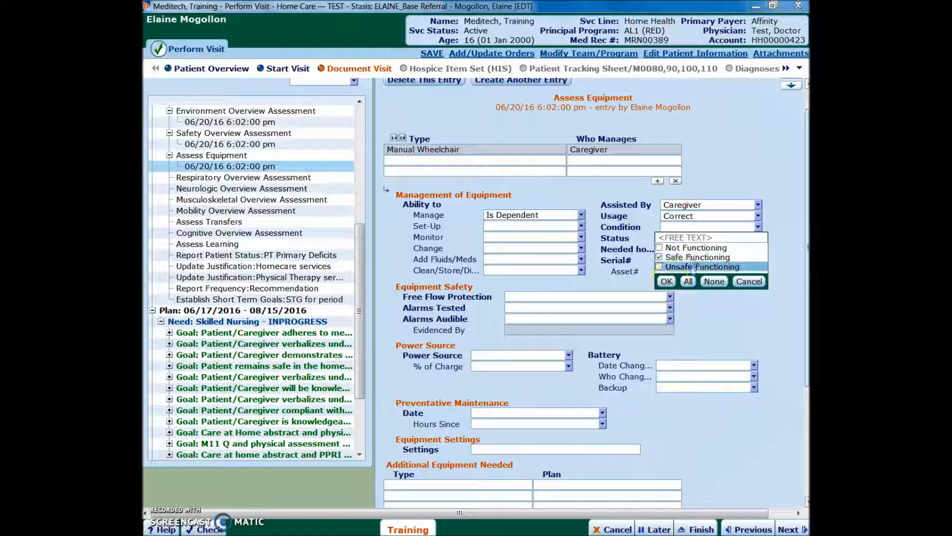
click(666, 282)
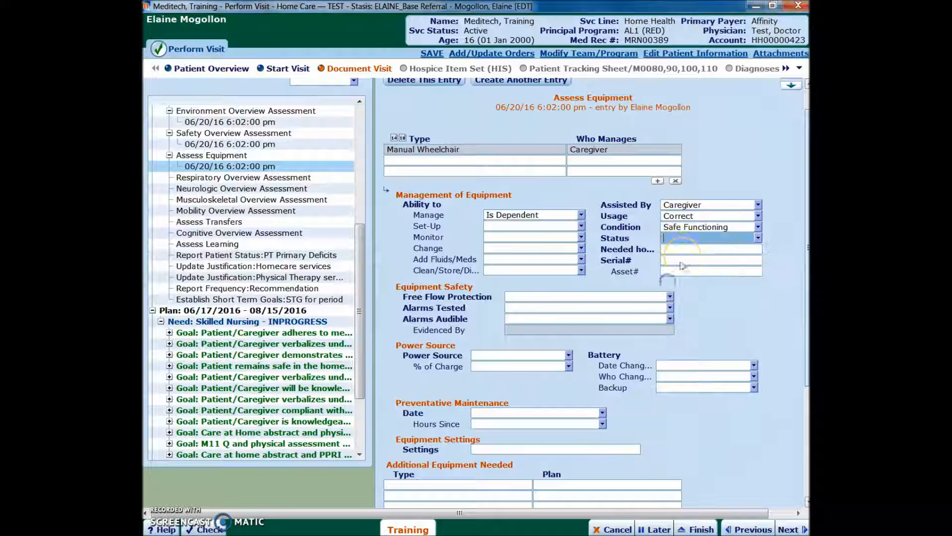
- Leave the wheelchair's status empty and enter "tilt in space" in its Serial# field
click(759, 238)
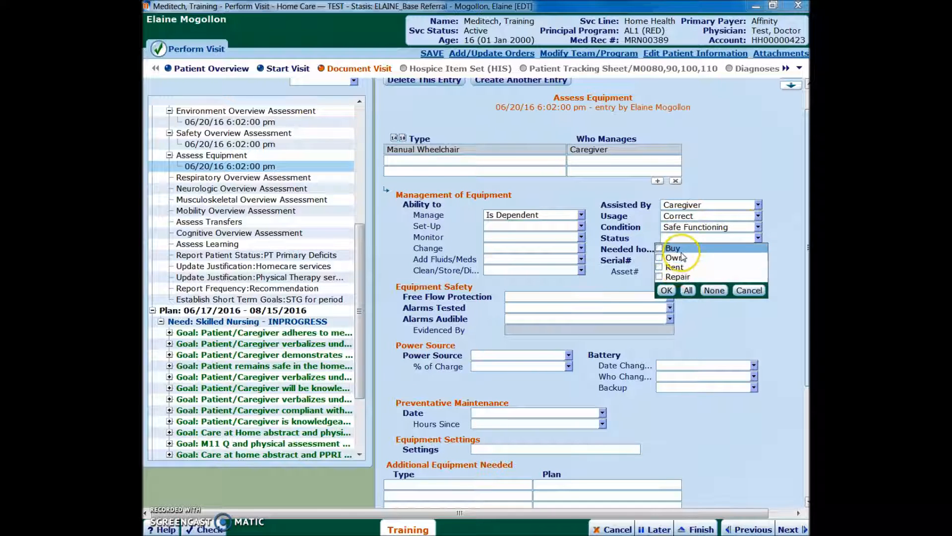
click(725, 291)
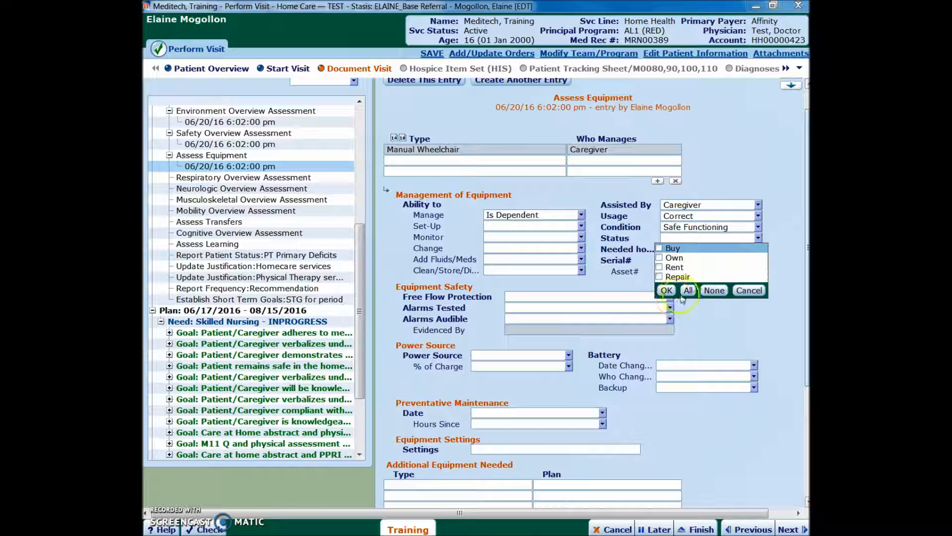
click(666, 290)
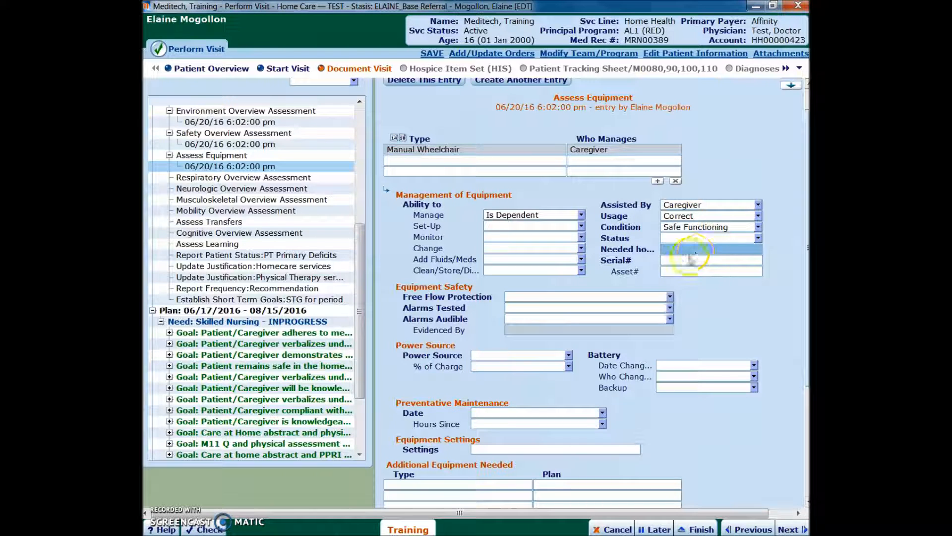
click(672, 261)
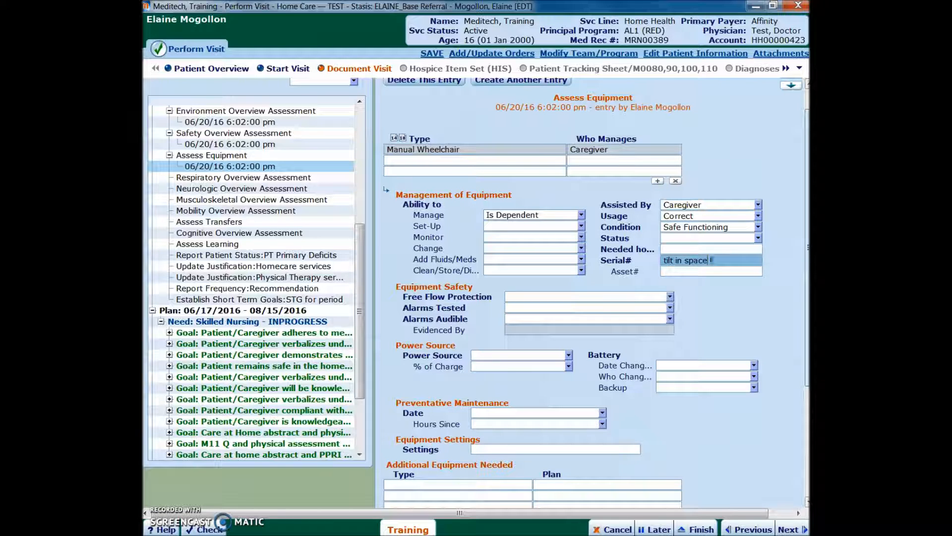
- Complete the manual wheelchair's Serial# entry as "tilt in space from Medstar received in 2012"
text(tart)
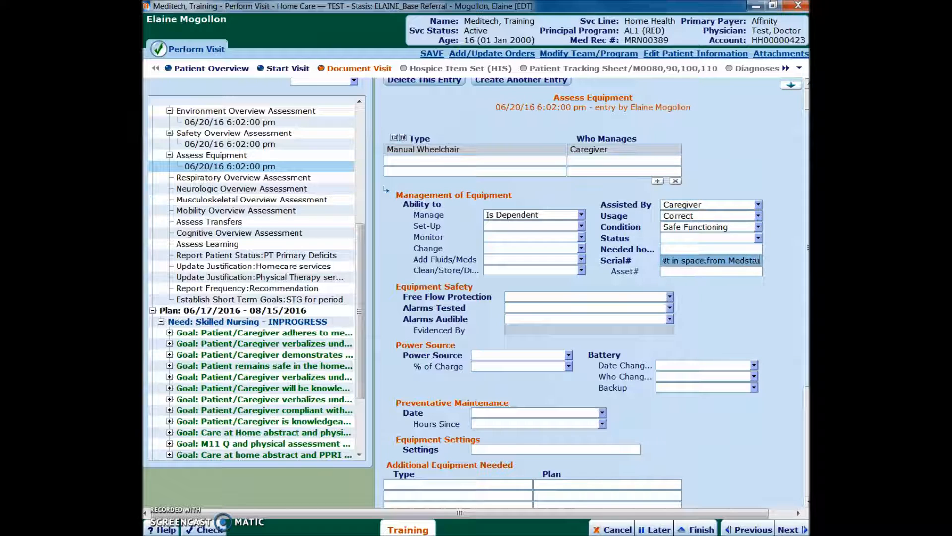
key(BackSpace)
text(received in 2012)
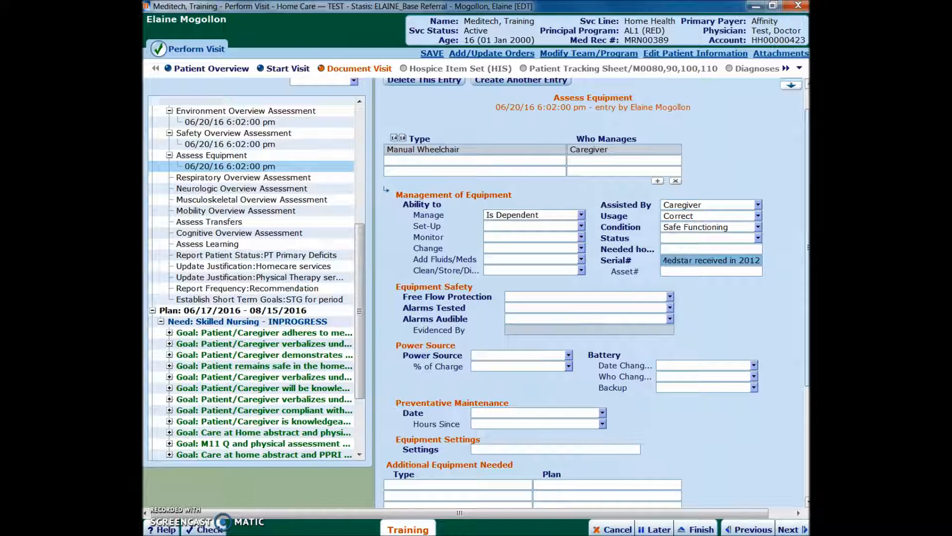
key(Tab)
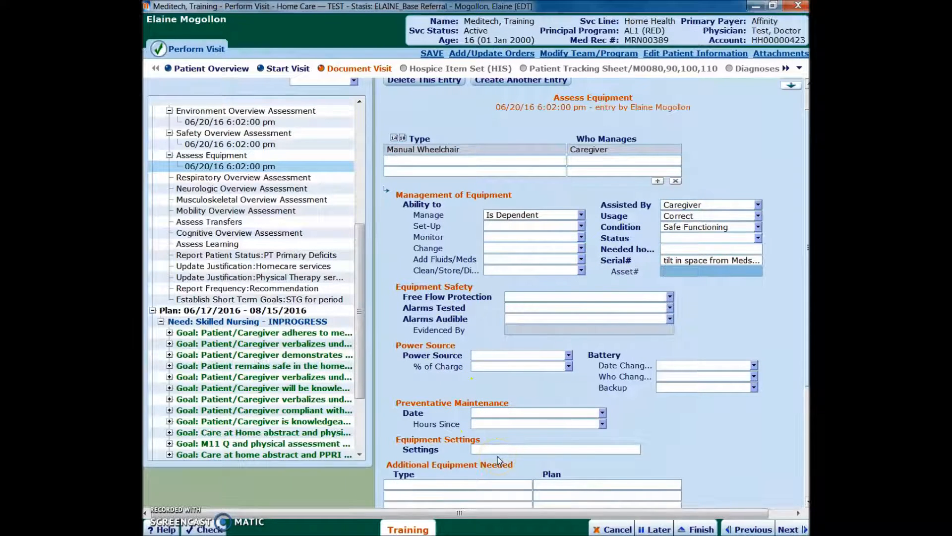
- Add a Full support bath chair to the equipment list with Caregiver as who manages it
scroll(513, 421, down, 1)
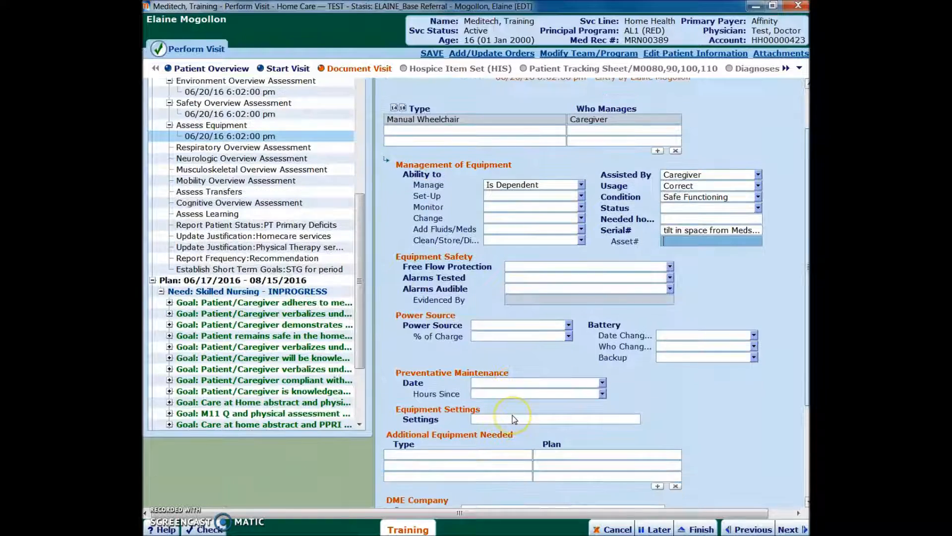
scroll(513, 420, up, 2)
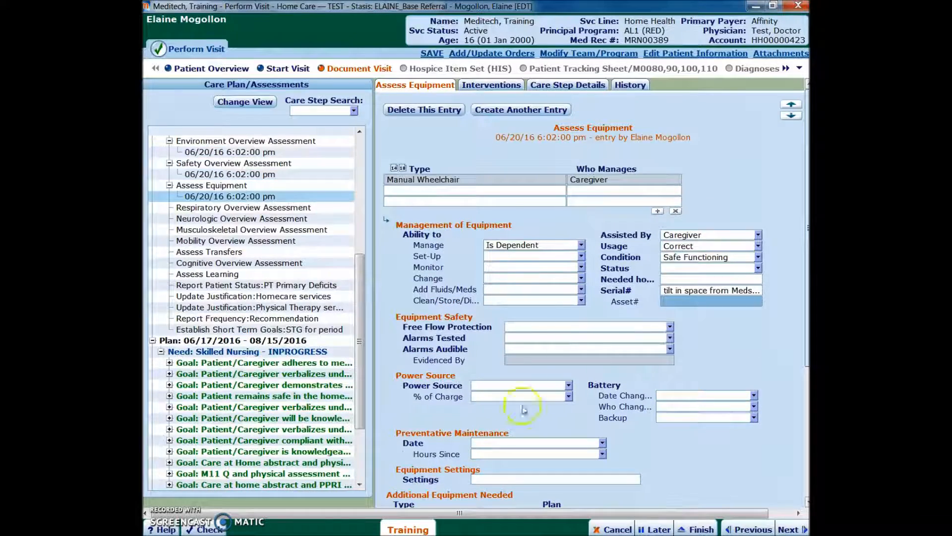
click(491, 191)
click(562, 190)
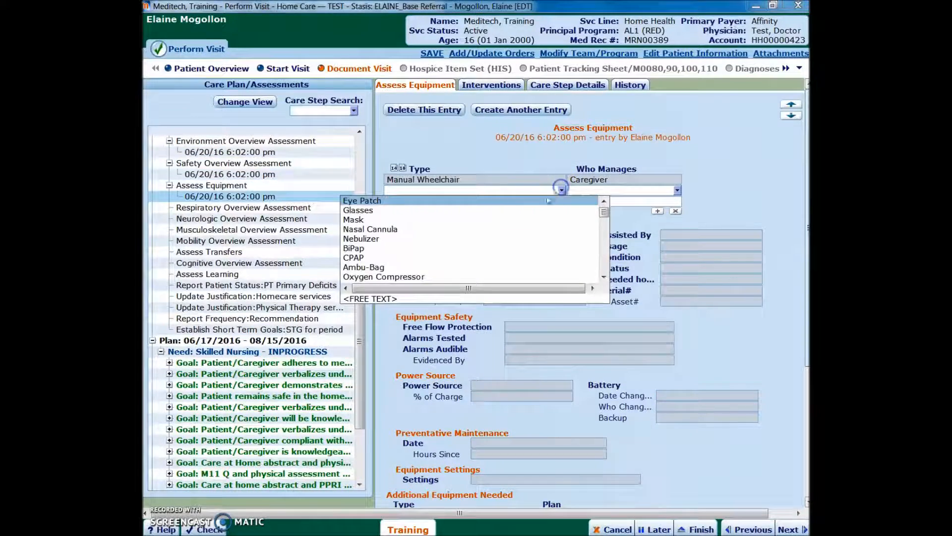
scroll(416, 264, down, 10)
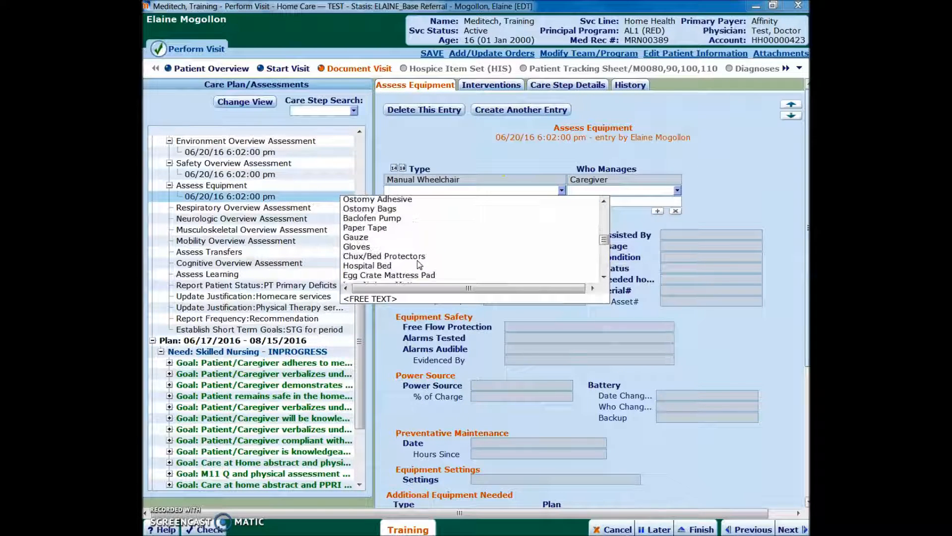
scroll(419, 264, down, 1)
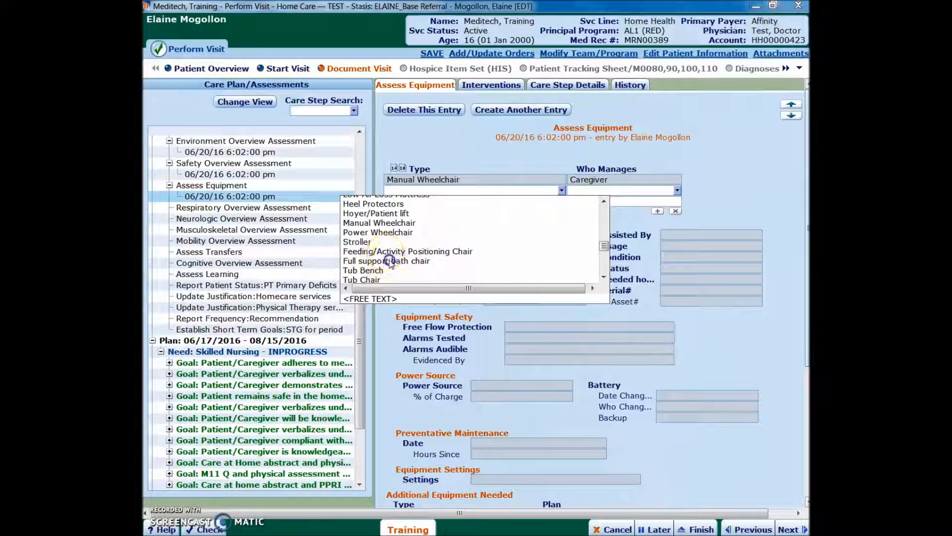
click(504, 236)
click(677, 190)
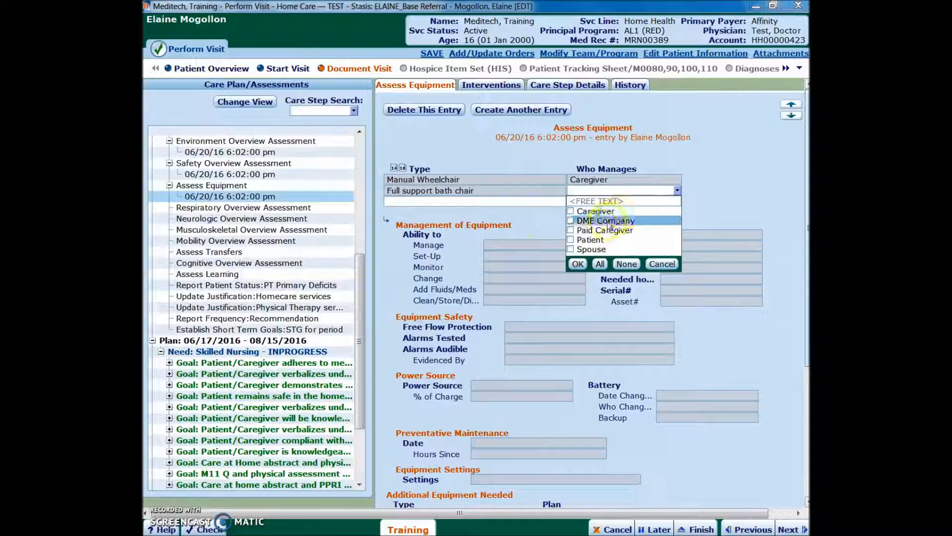
click(593, 211)
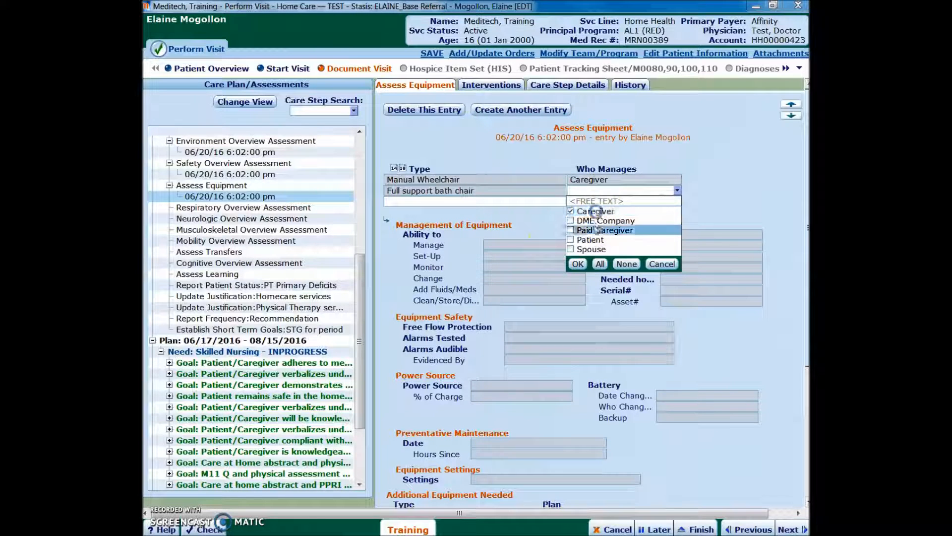
click(578, 264)
- For the bath chair, enter Serial# "otter bath chair" and set Condition to Safe Functioning and Usage to Incorrect
click(733, 291)
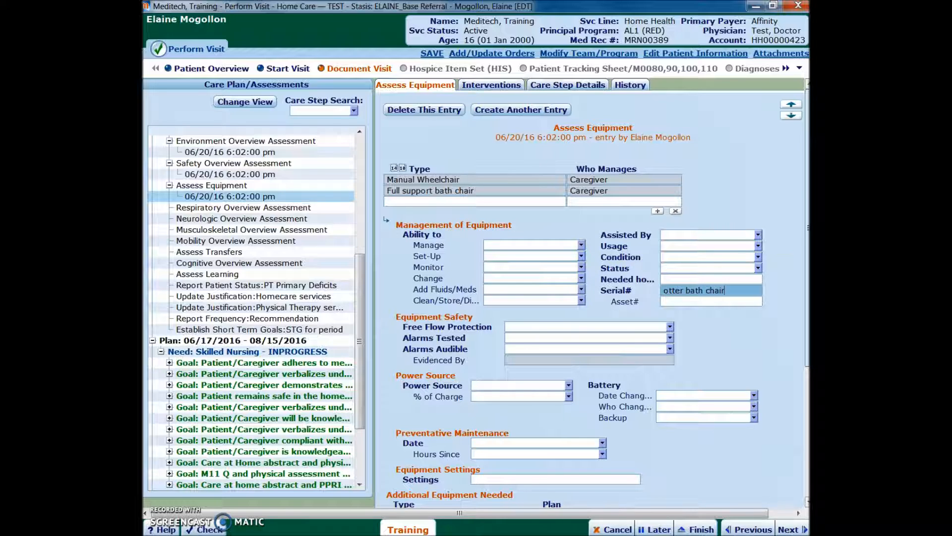
click(722, 257)
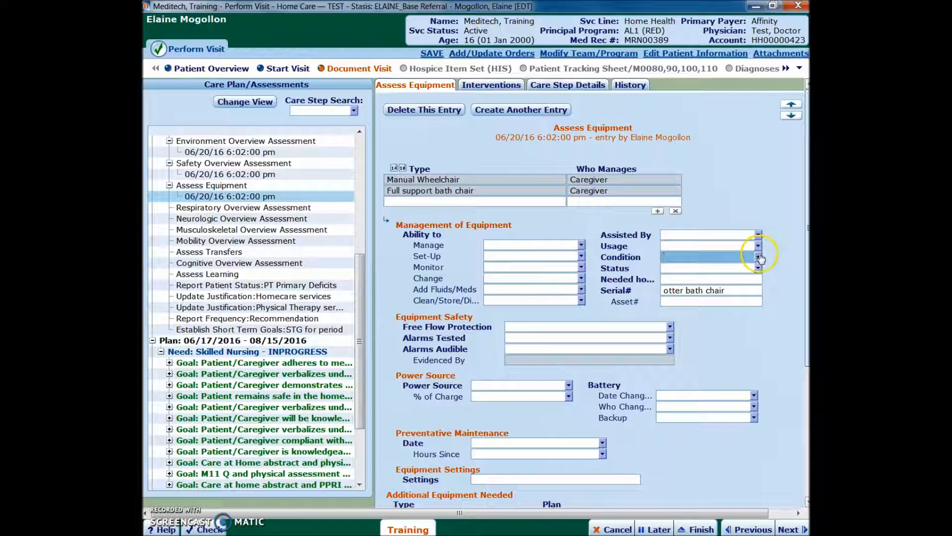
click(758, 257)
click(674, 287)
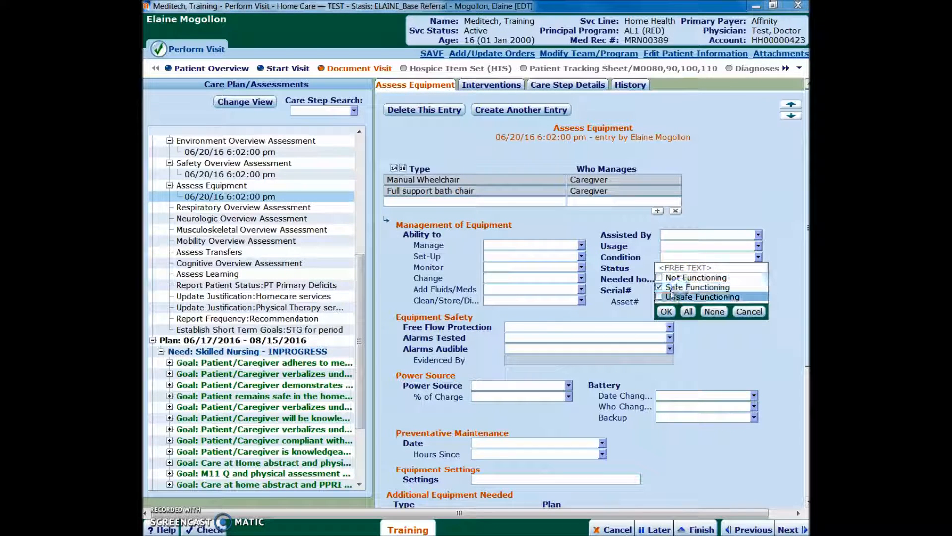
click(666, 311)
click(755, 246)
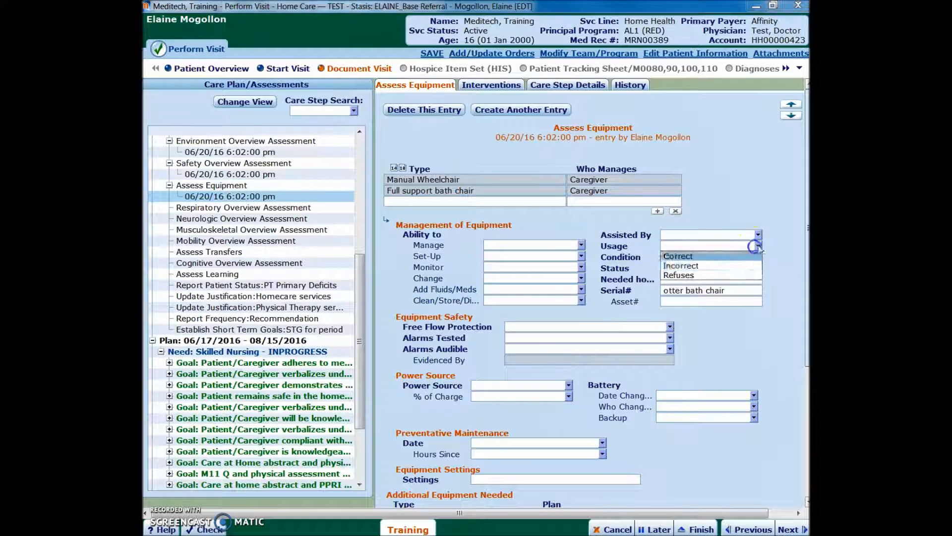
click(690, 266)
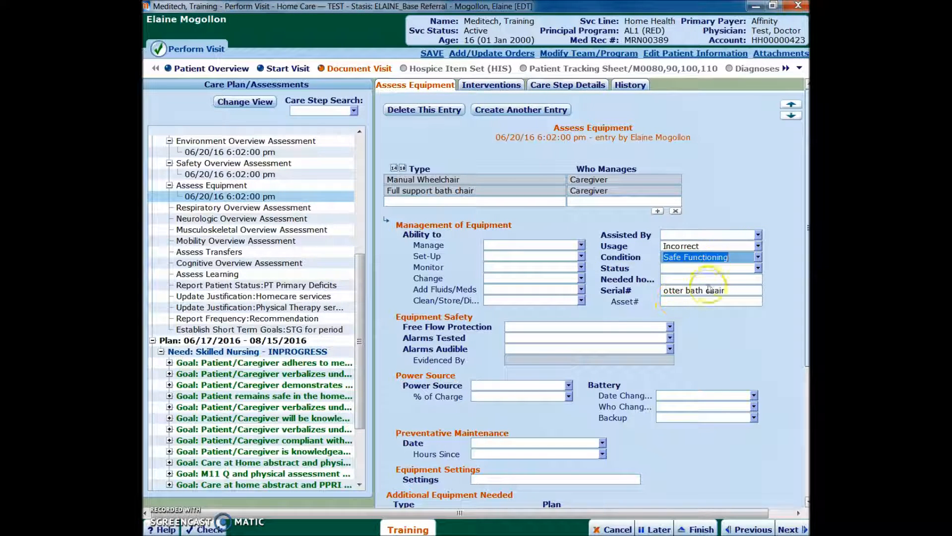
- Enter the equipment assessment note "not using straps on otter."
scroll(689, 308, down, 5)
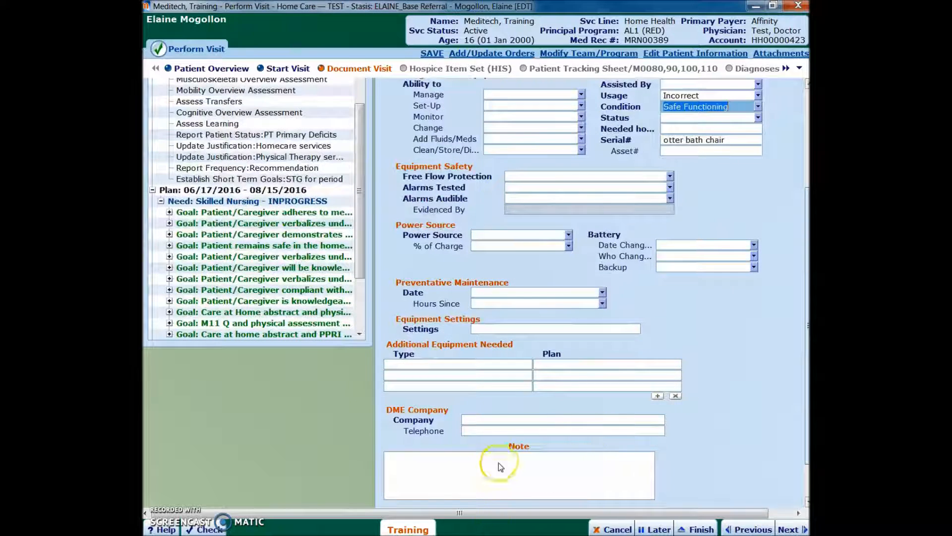
click(498, 463)
text(not using straps on otter.)
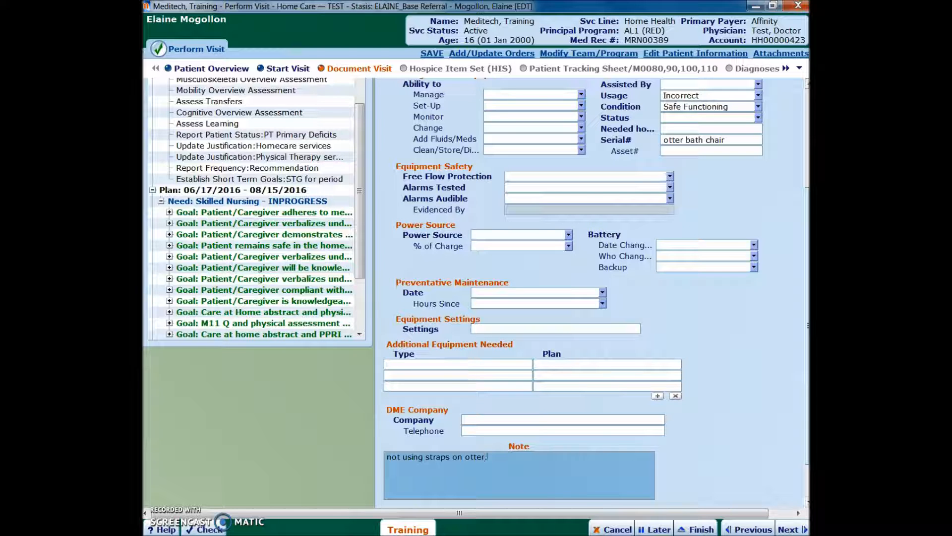
- Add an Ankle Foot Orthotic (AFO) to the equipment list with Caregiver as who manages it
scroll(522, 299, up, 5)
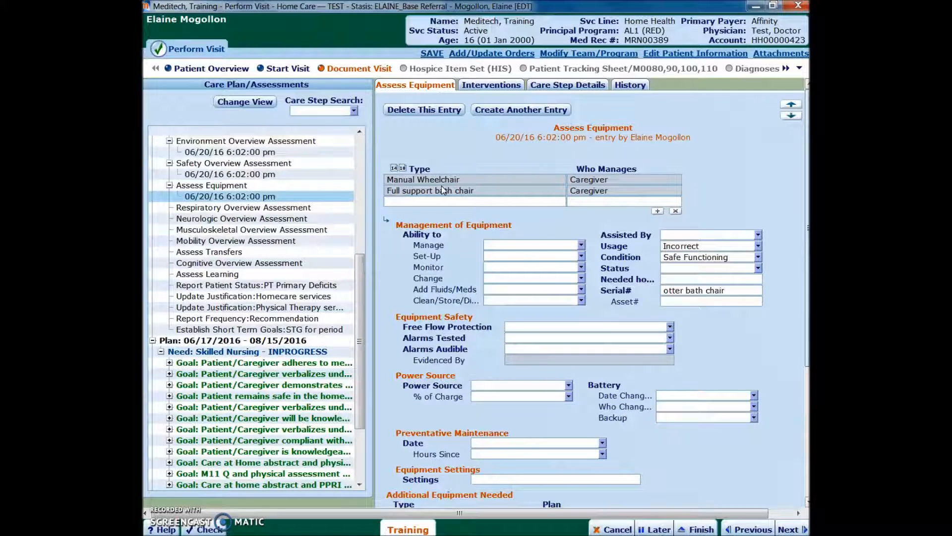
click(526, 203)
click(561, 200)
click(606, 236)
drag(605, 237, 611, 263)
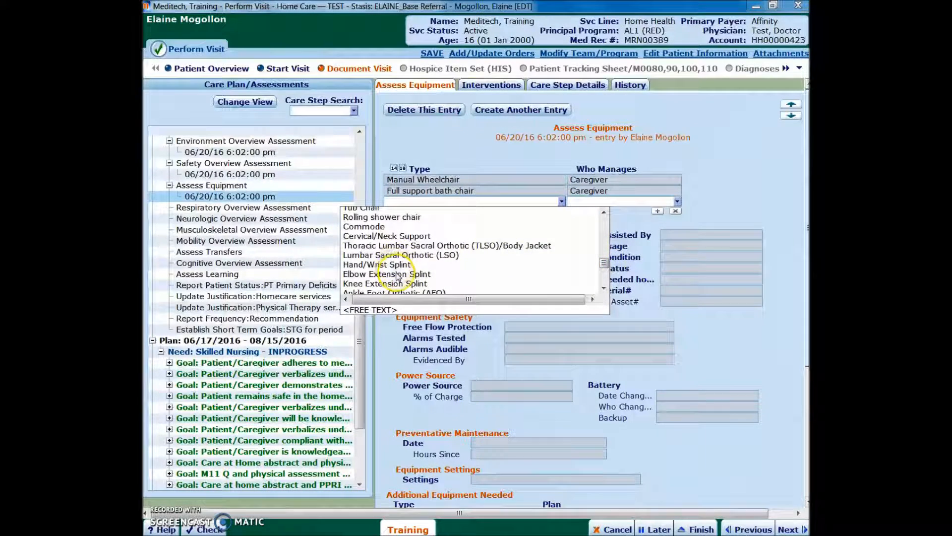
click(450, 293)
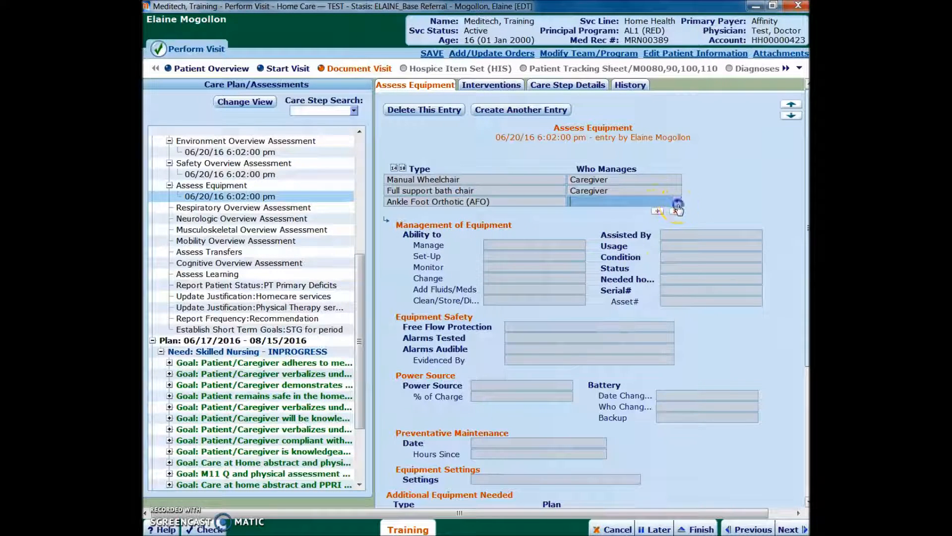
click(678, 205)
click(617, 225)
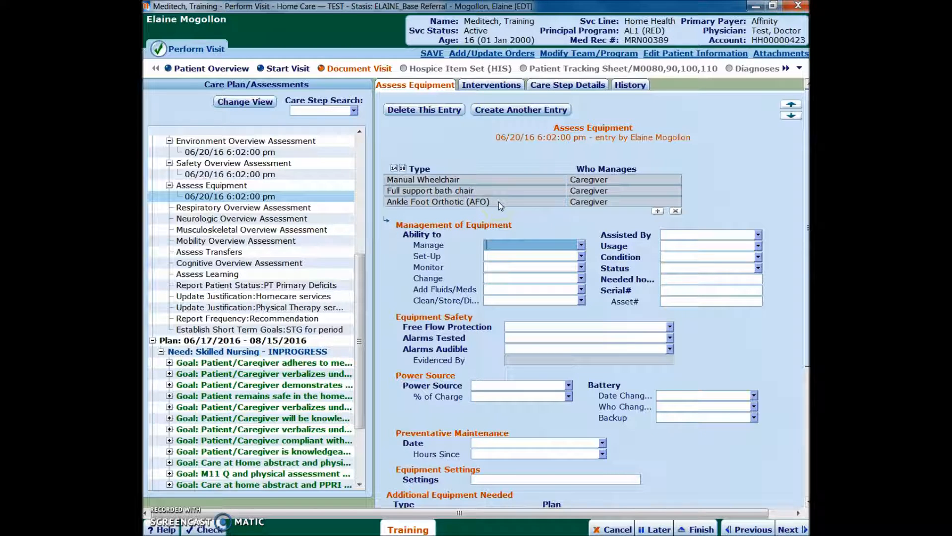
- Insert another equipment row for a Posterior Rolling Walker with Caregiver as who manages it
click(460, 203)
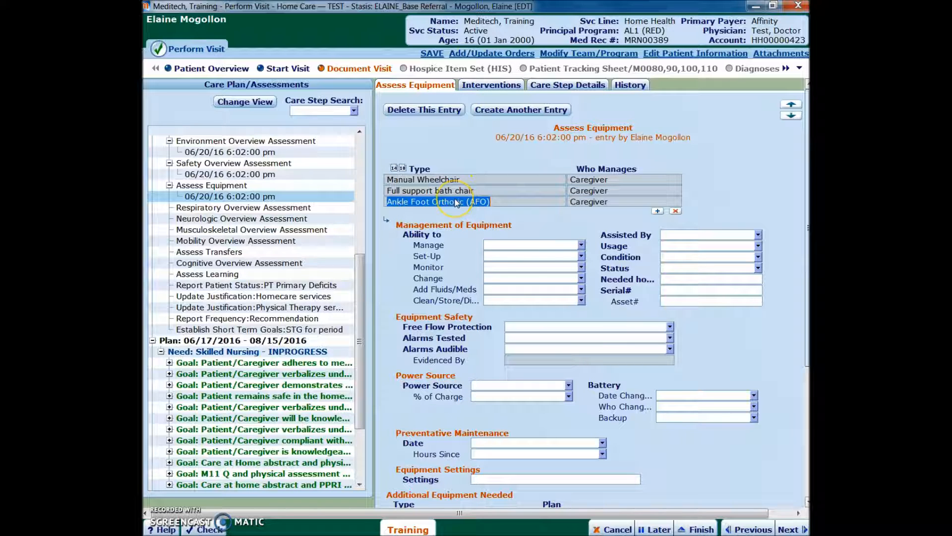
click(658, 214)
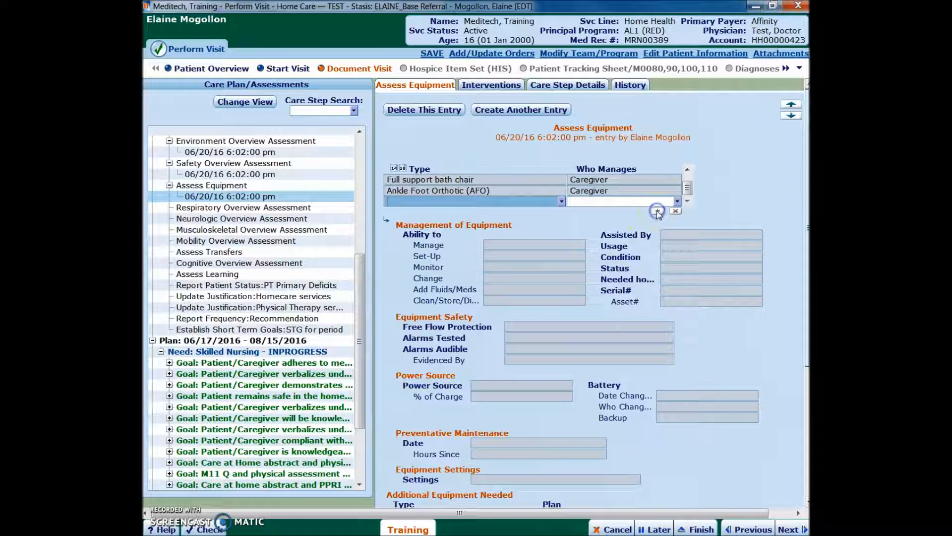
click(562, 202)
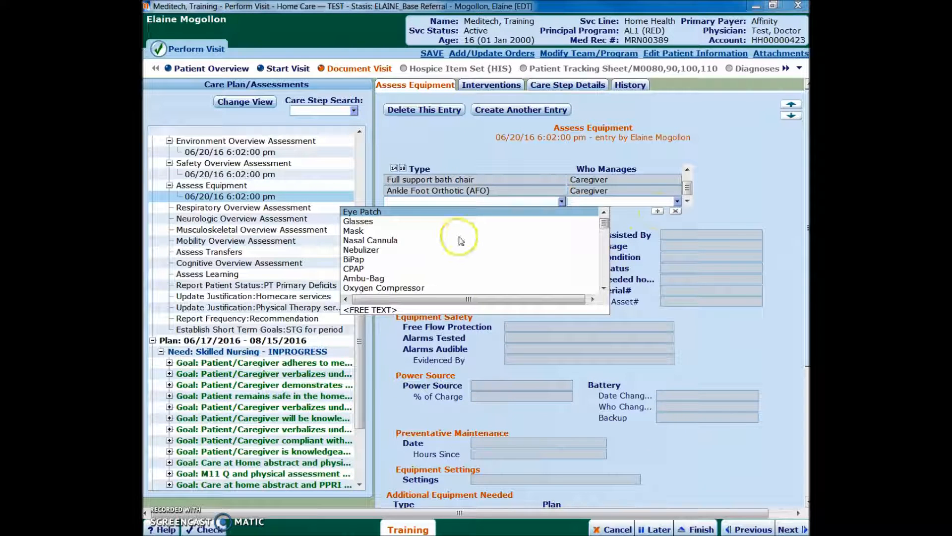
scroll(458, 238, down, 6)
scroll(373, 237, up, 1)
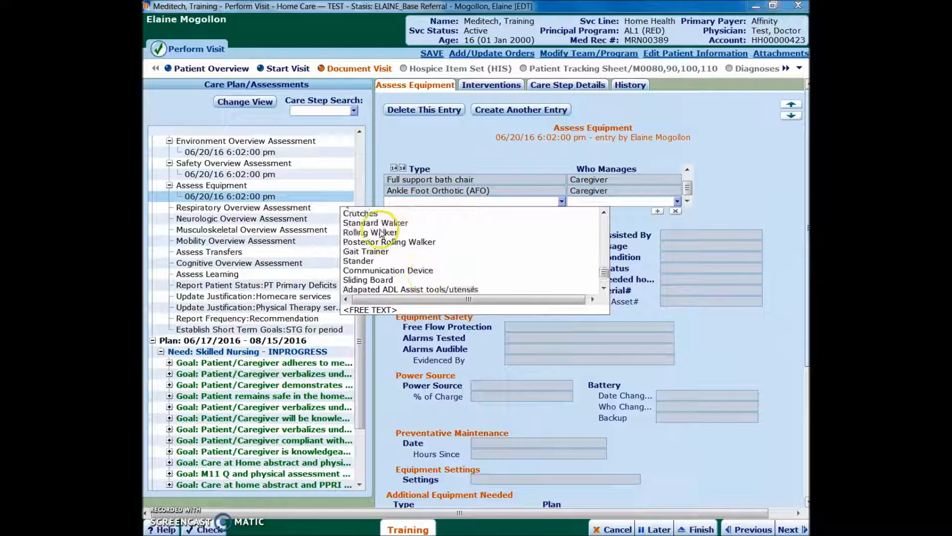
click(372, 241)
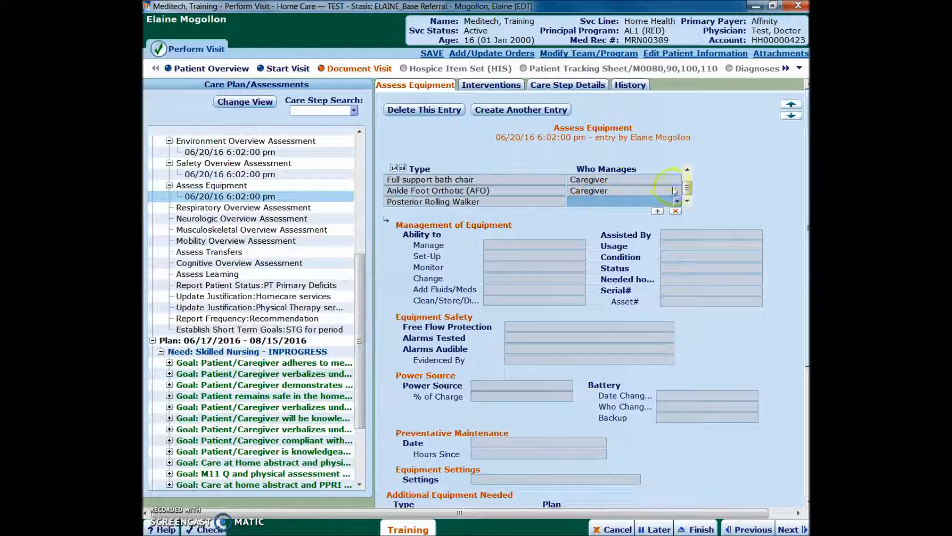
click(675, 204)
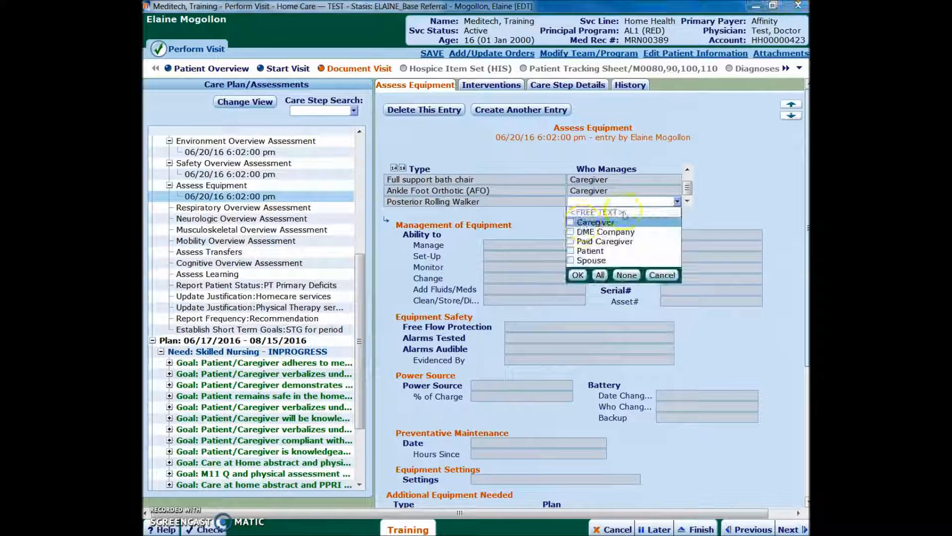
click(582, 274)
- Delete the Full support bath chair row from the equipment list
click(687, 169)
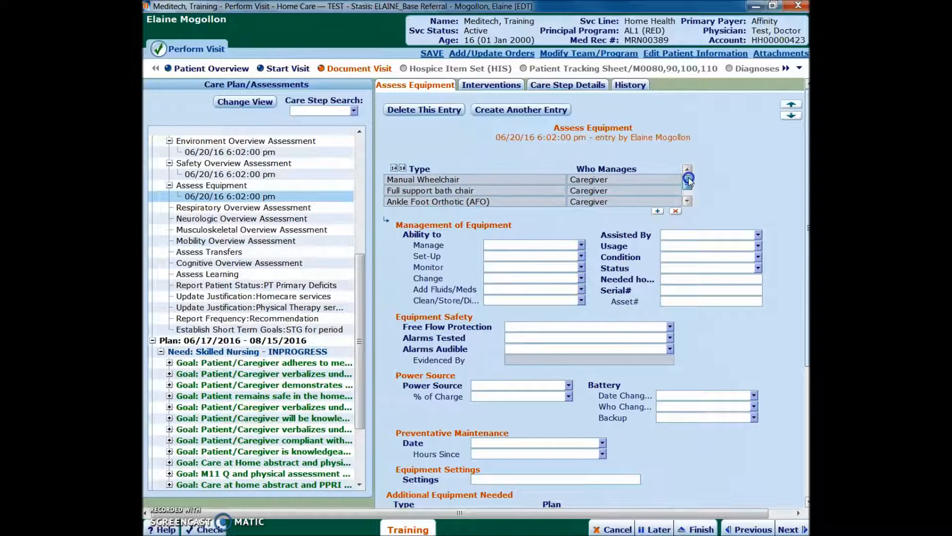
click(460, 179)
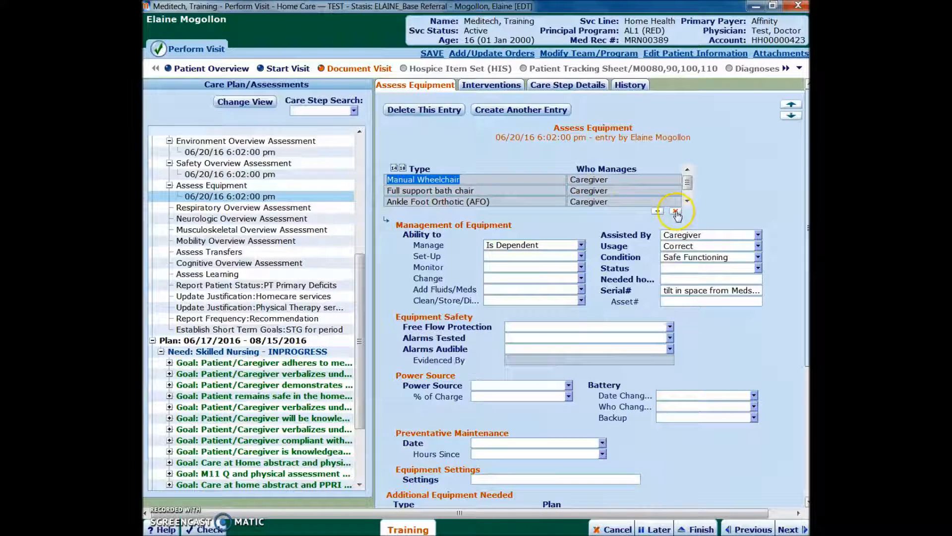
click(537, 190)
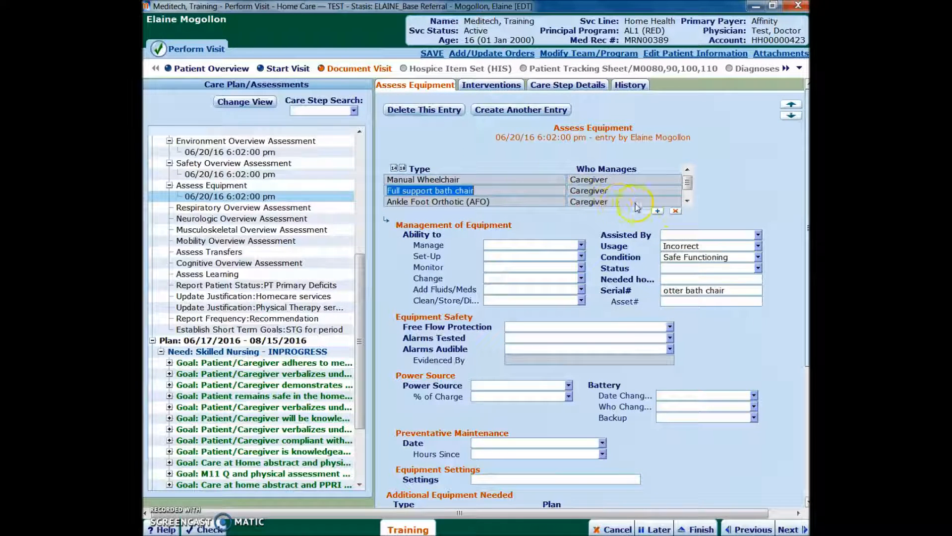
click(677, 212)
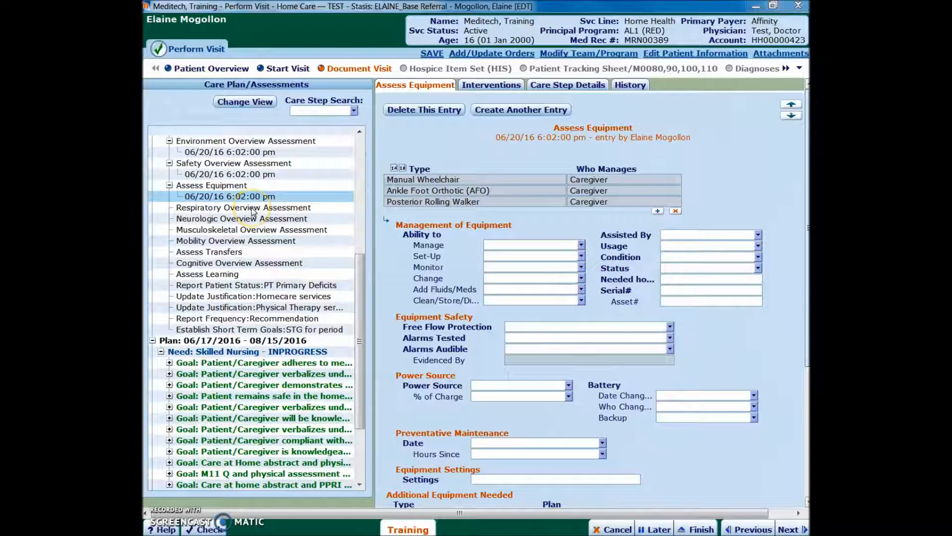
- Start the Respiratory Overview Assessment and mark evidence of altered respiratory function and reported changes in endurance level
click(252, 211)
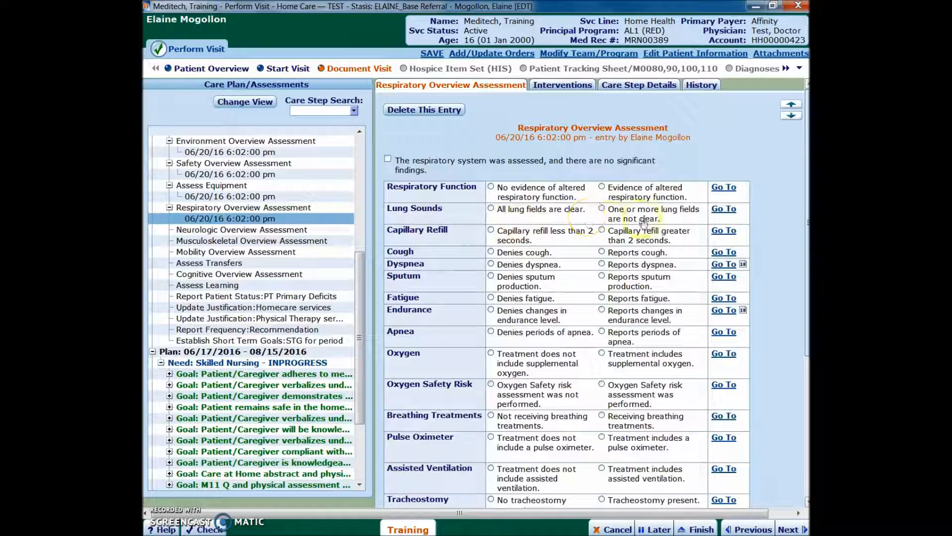
scroll(777, 218, down, 1)
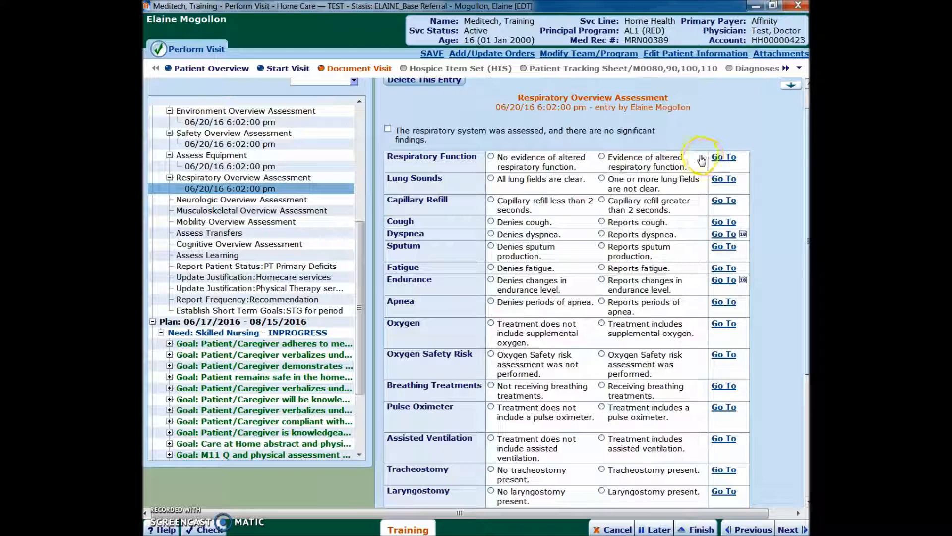
click(652, 167)
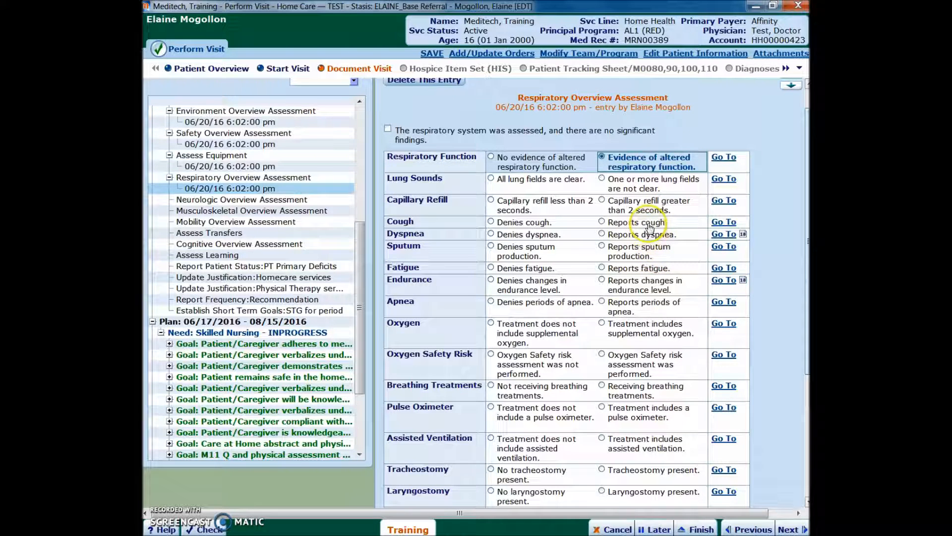
click(663, 289)
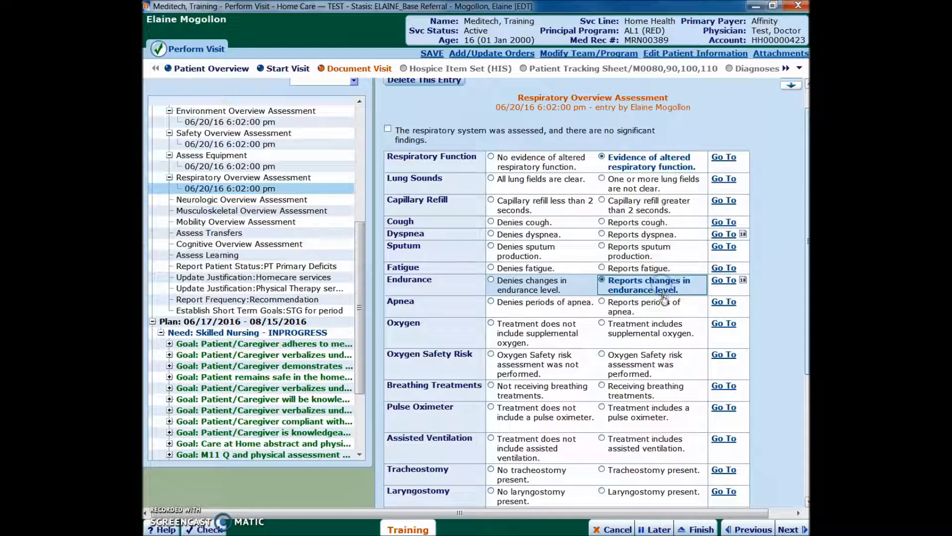
- Mark reported apnea periods, receiving breathing treatments and tracheostomy present in the respiratory overview, and view the linked tracheostomy assessment before returning
click(642, 307)
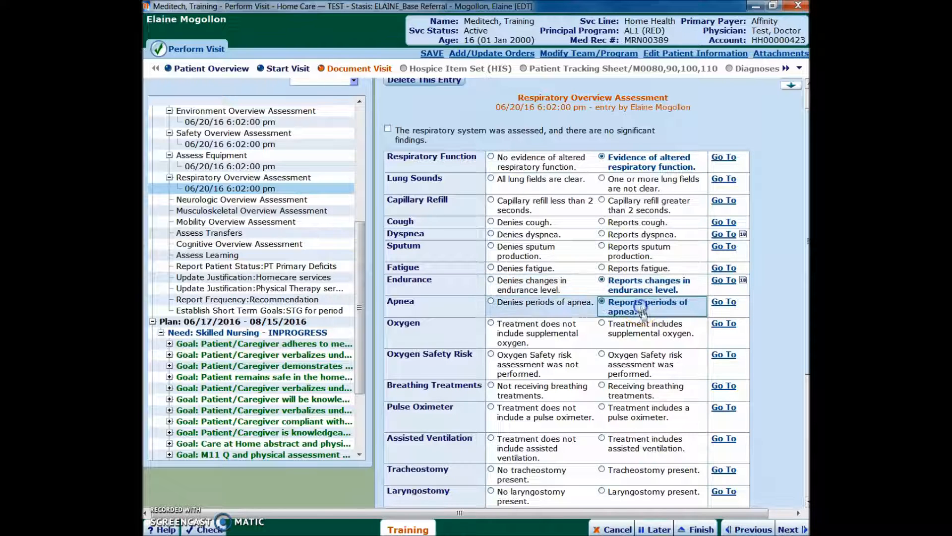
click(650, 394)
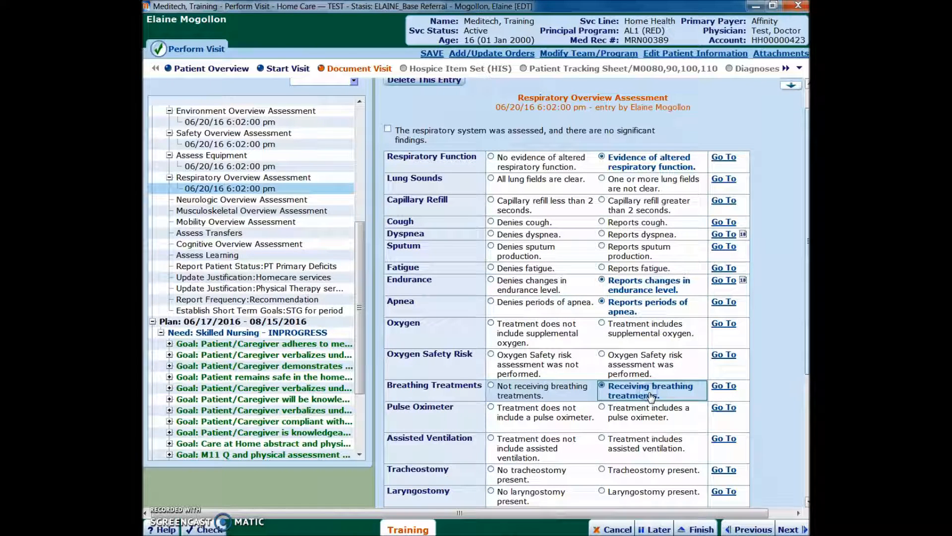
click(657, 475)
click(657, 475)
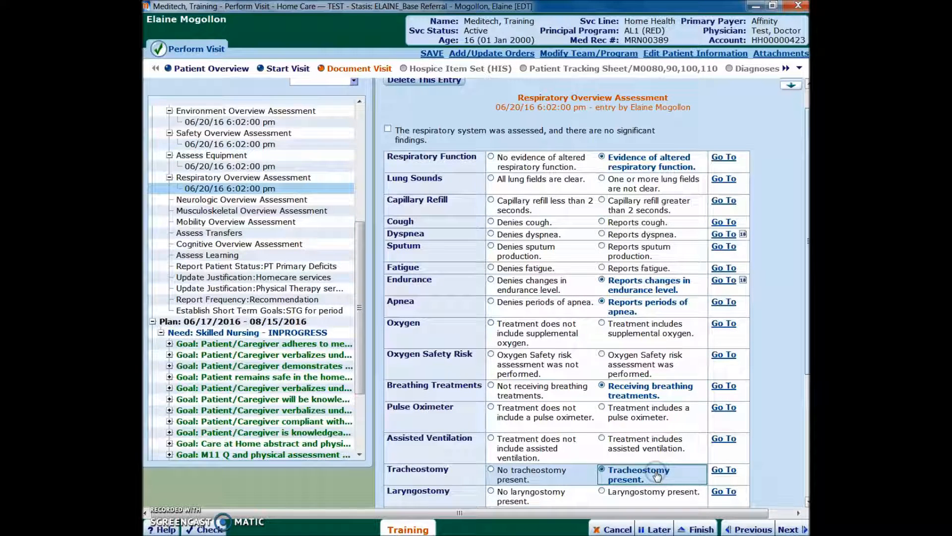
click(724, 470)
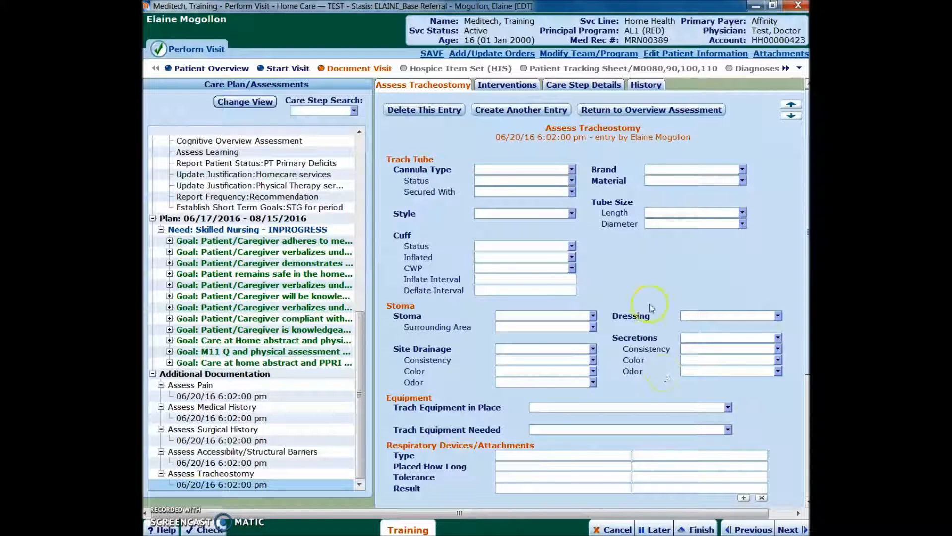
click(641, 113)
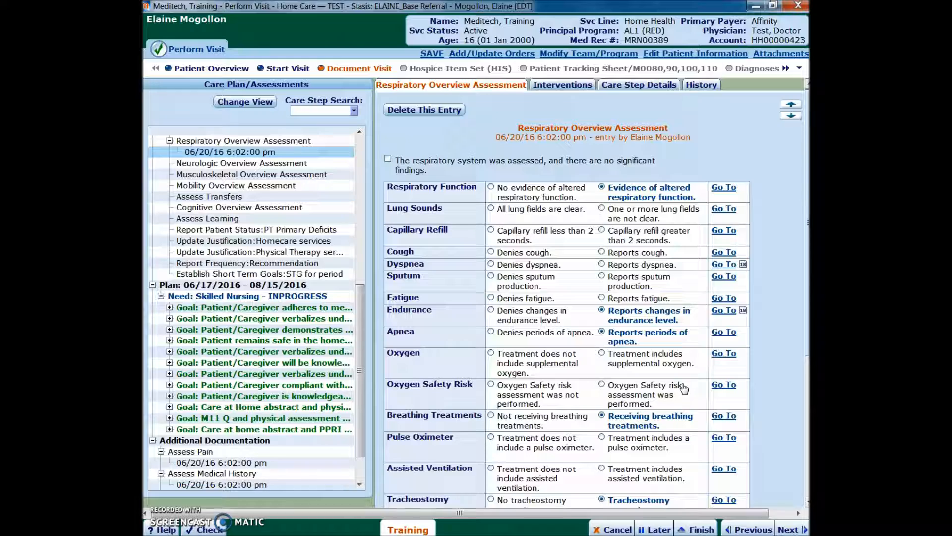
- Fill the Respiratory Overview Assessment's note with a line of placeholder text
scroll(684, 388, down, 5)
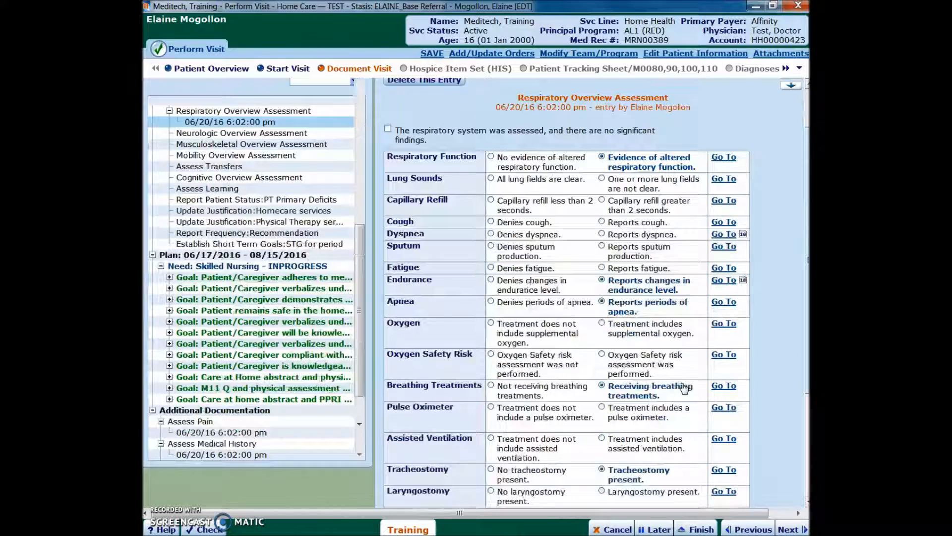
scroll(685, 388, down, 4)
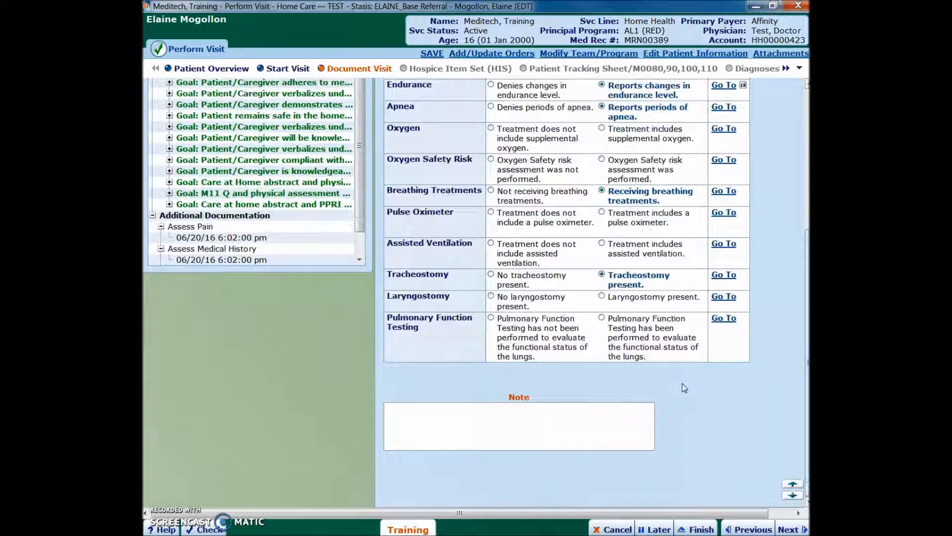
click(427, 414)
text(sjdflsjdflsjdflsjdflskjdflsjdfslkjdfslkdjfslkdjfslkdfjsljfsljkflsdfj)
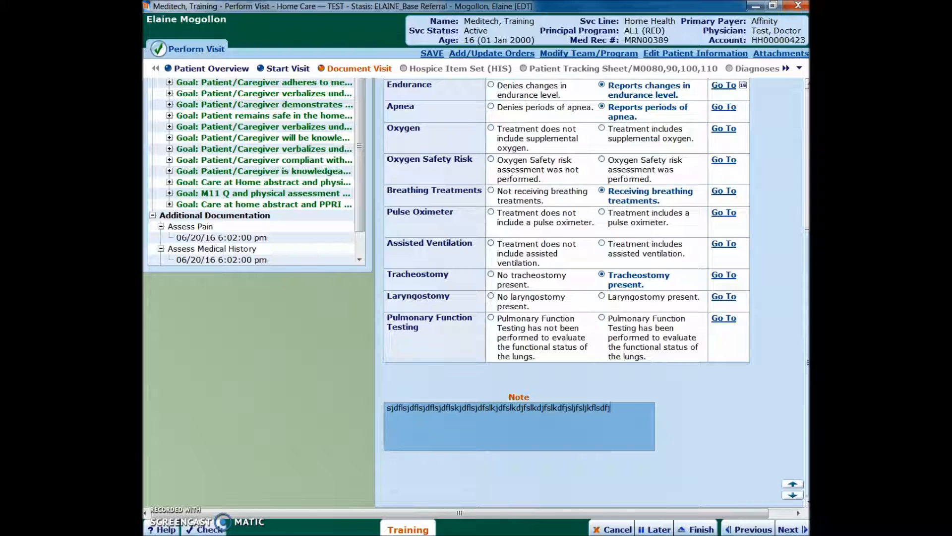
- Start the Neurologic Overview Assessment and mark motor perception deficits, visual perception deficits and reported seizures
scroll(459, 386, up, 3)
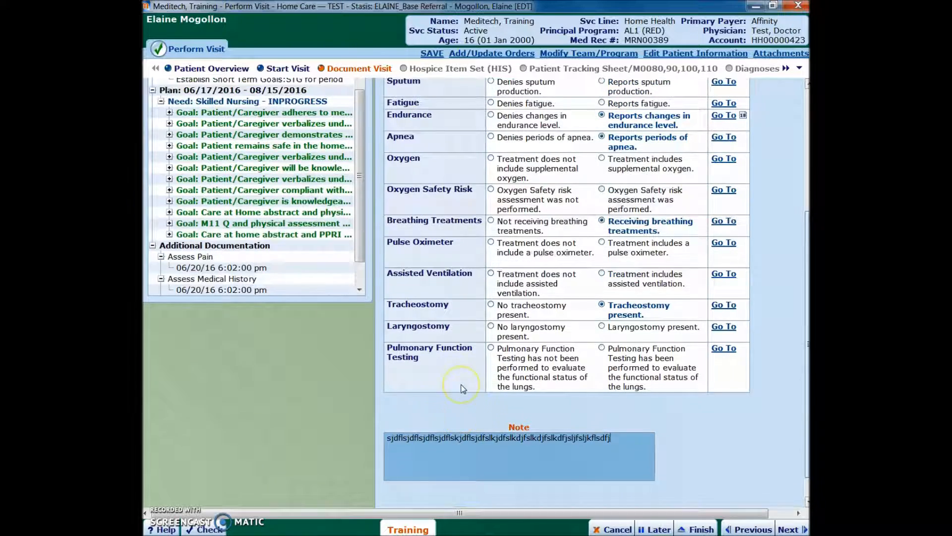
scroll(463, 388, up, 1)
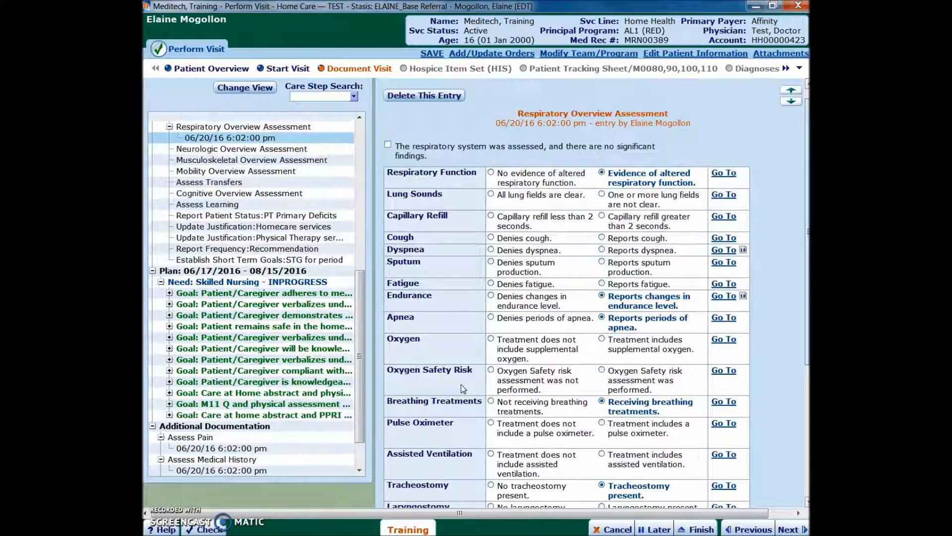
click(256, 149)
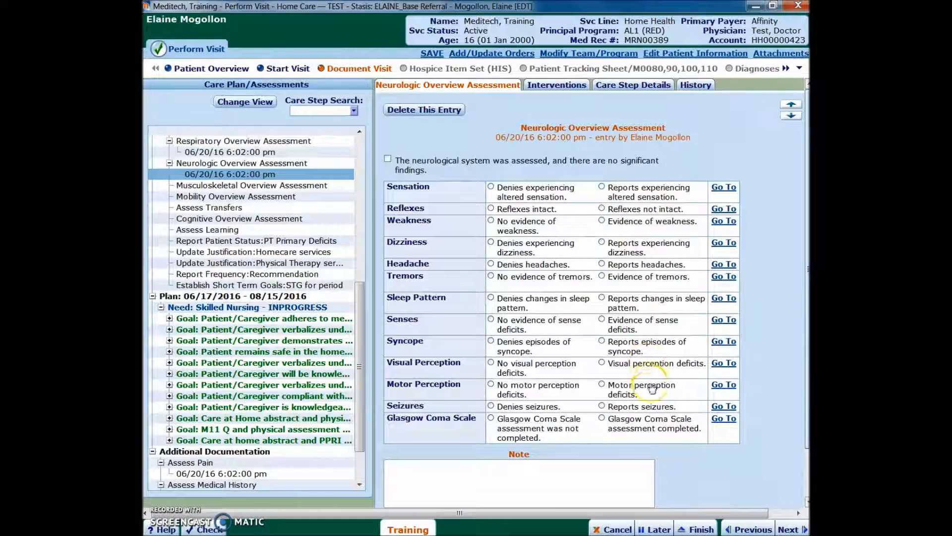
click(634, 392)
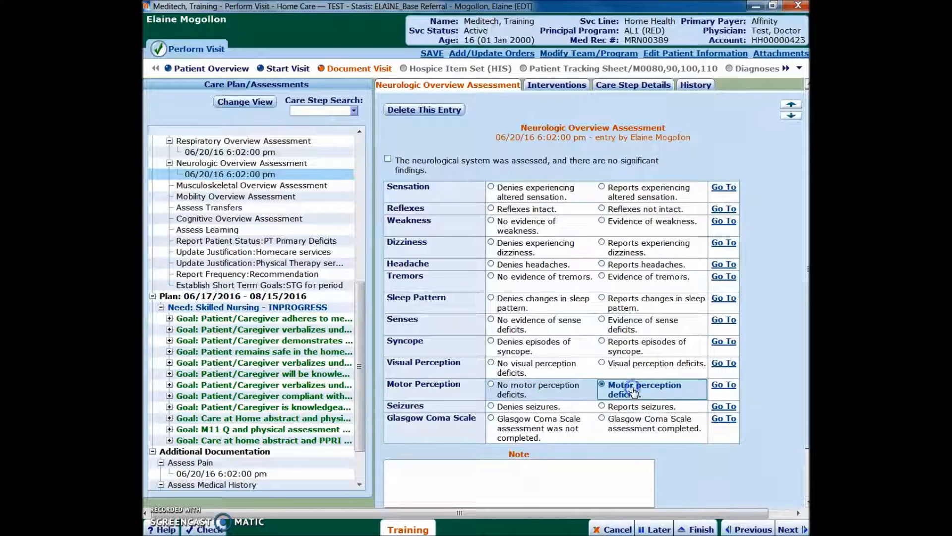
click(637, 368)
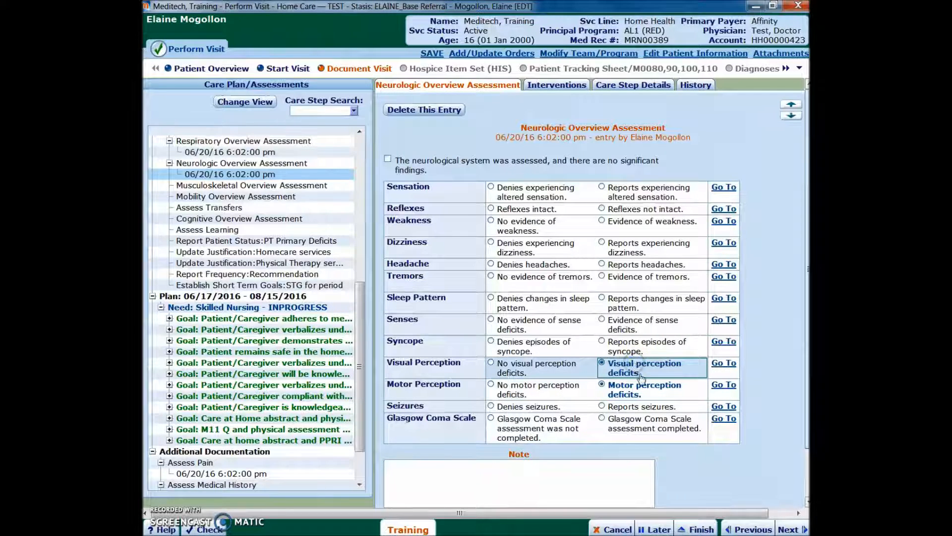
click(649, 409)
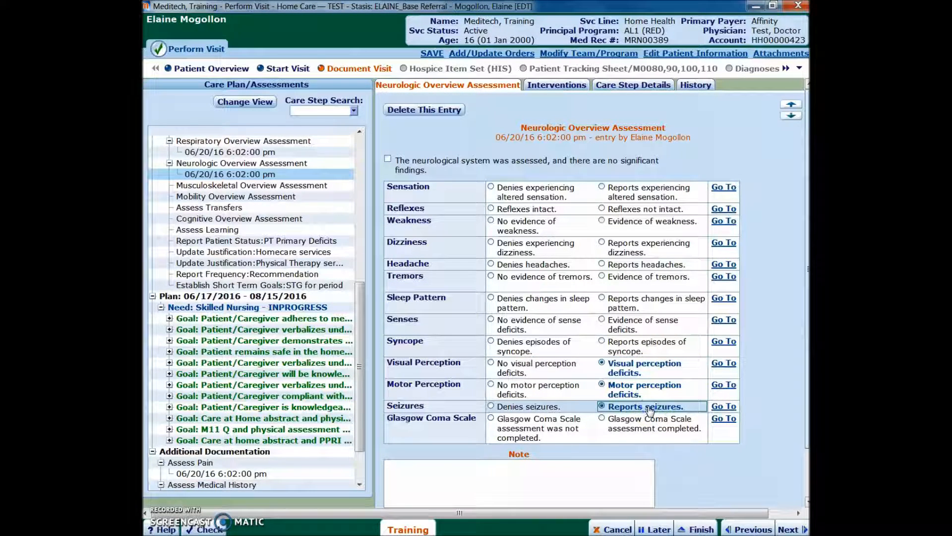
- In the linked seizure assessment, set Most Recent Episode to Last Month, add a placeholder note and return to the neurologic overview
click(732, 408)
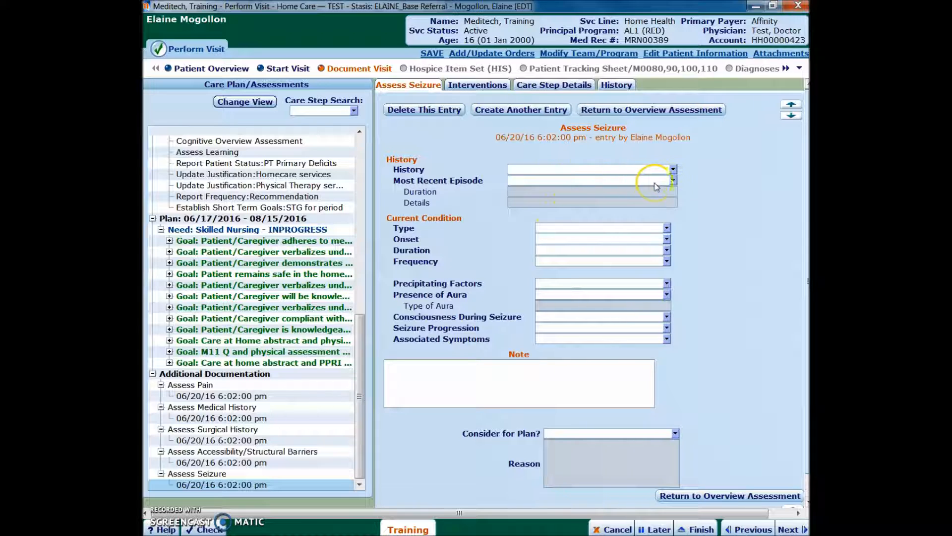
click(673, 181)
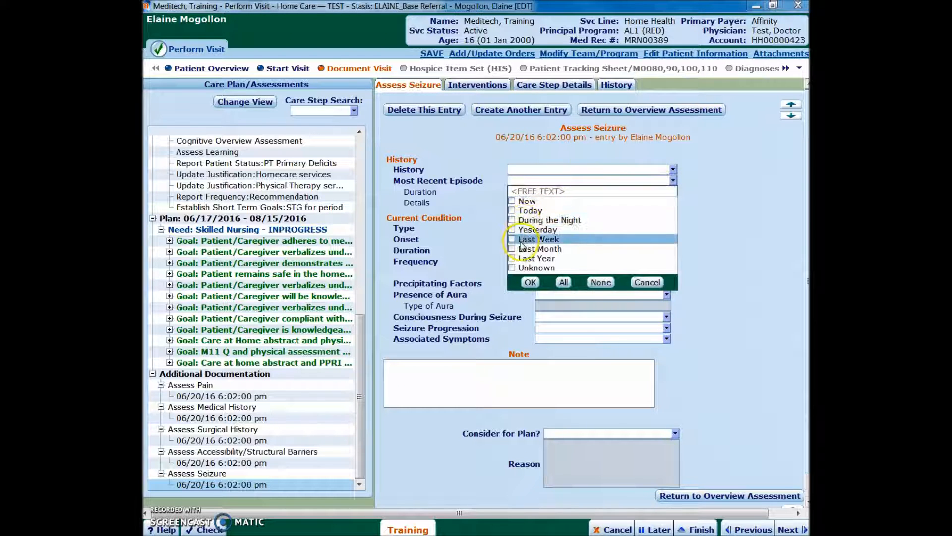
click(530, 282)
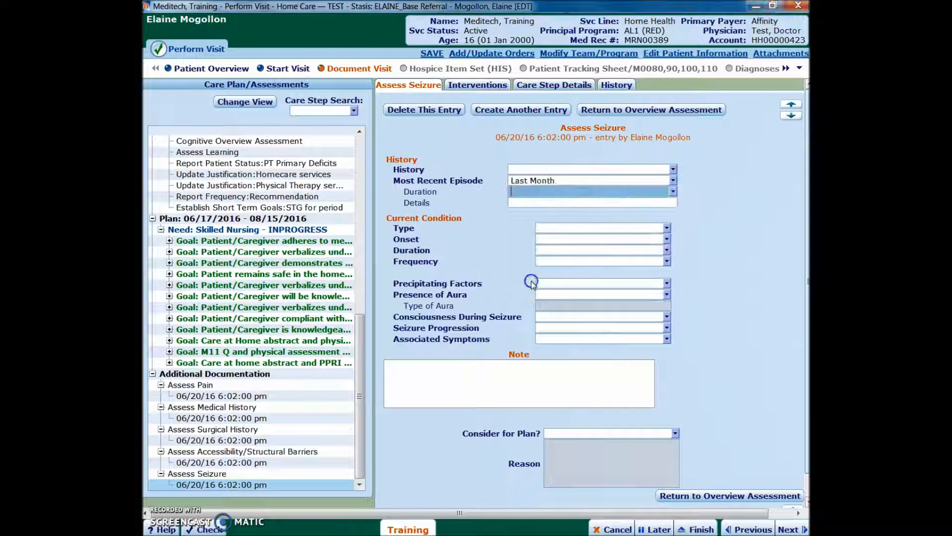
click(534, 369)
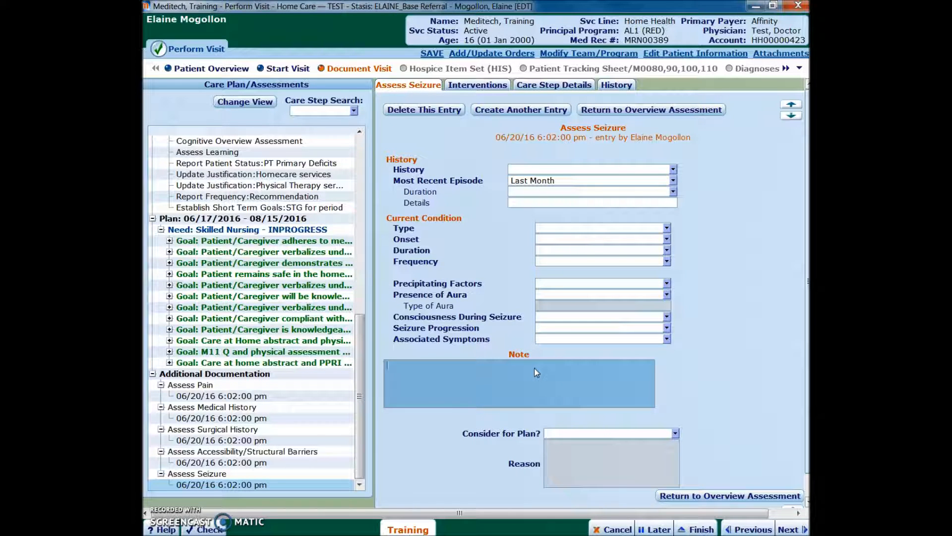
text(lskjdfskljdfsldjflsjdflsdjkf)
click(365, 342)
click(645, 109)
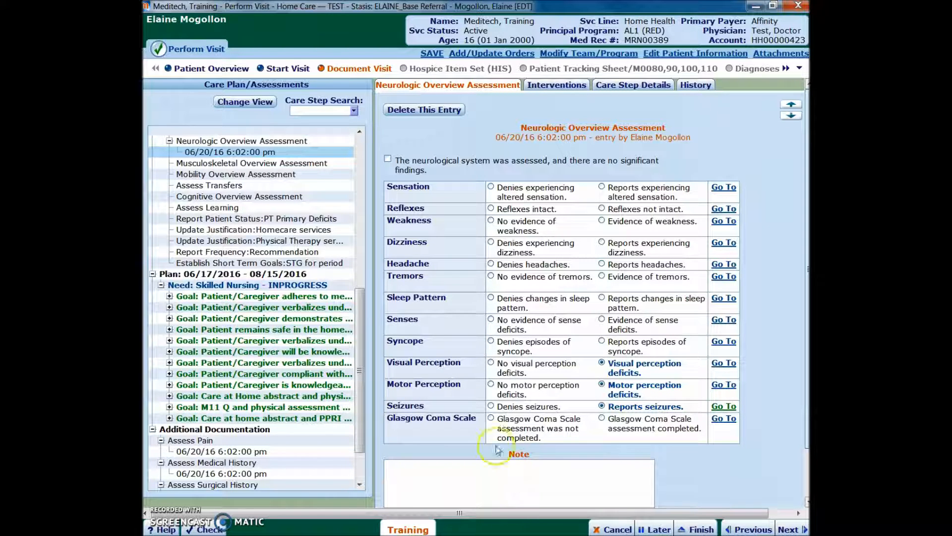
- Open the Musculoskeletal Overview Assessment to view its findings list
click(272, 165)
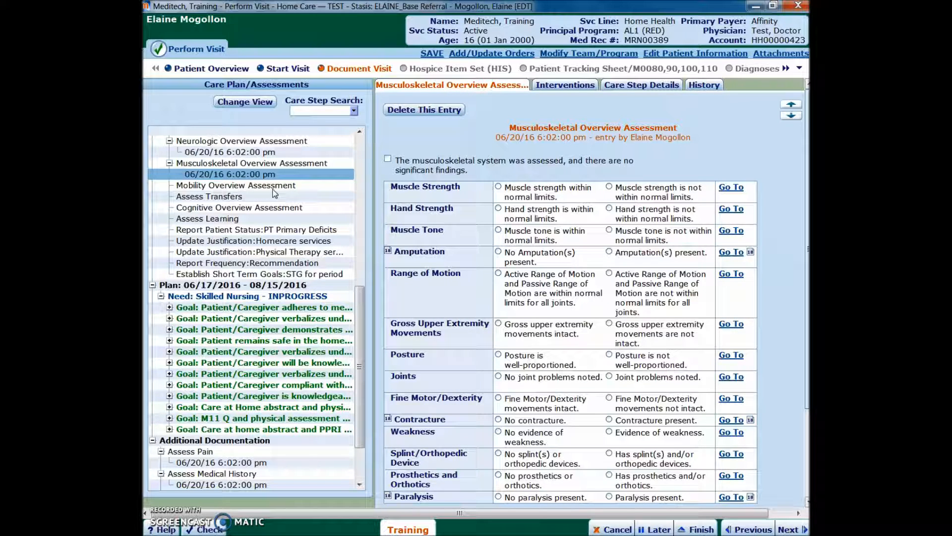
- Start the Cognitive Overview Assessment, marking normal alertness, oriented, unable to retain information, unaware of physical condition and unable to evaluate a situation
click(229, 209)
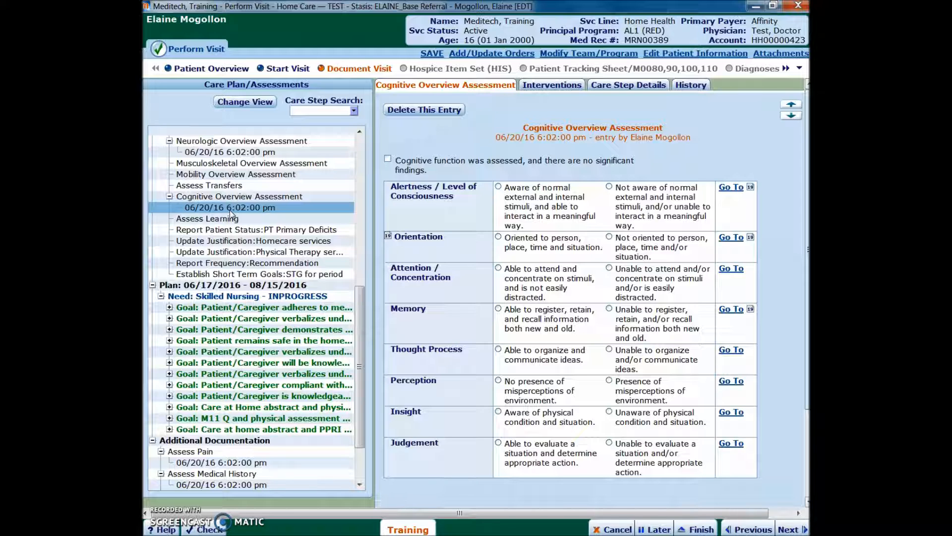
scroll(594, 269, down, 1)
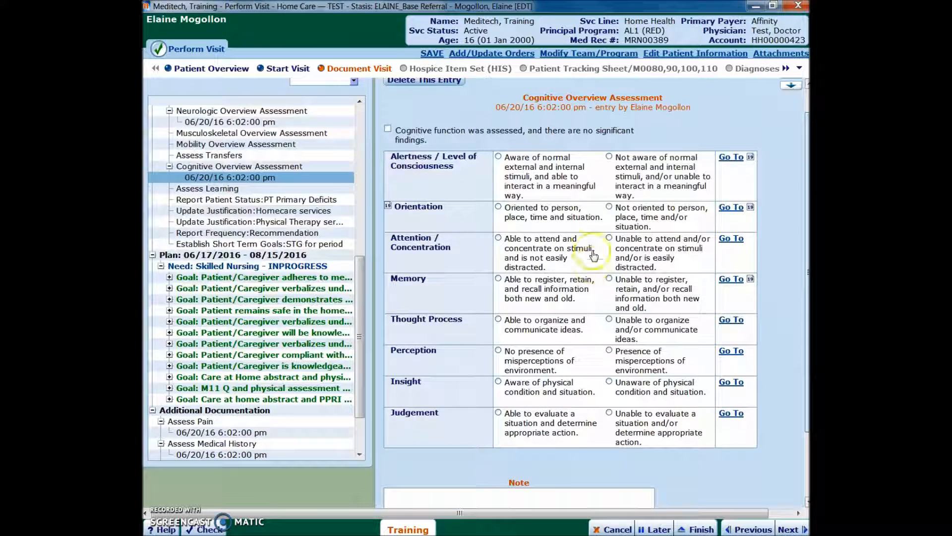
click(556, 174)
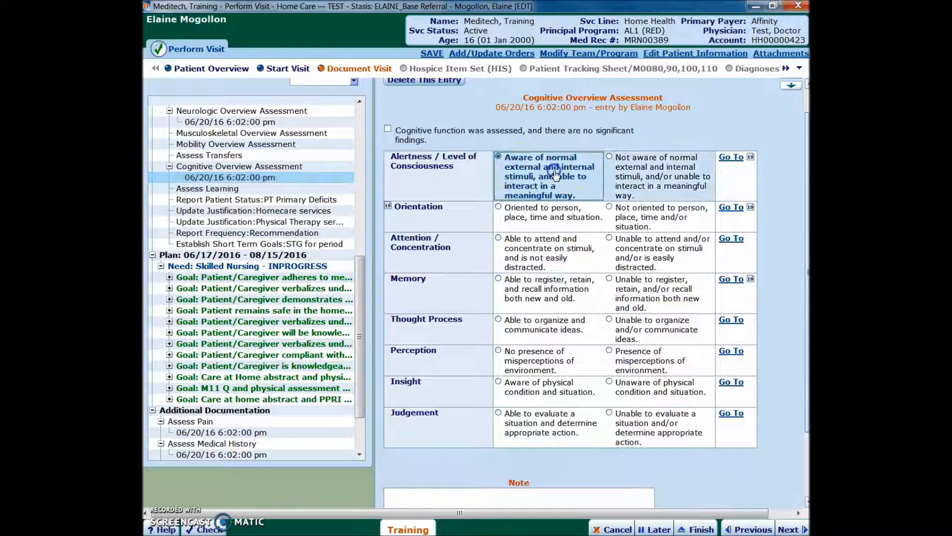
click(586, 218)
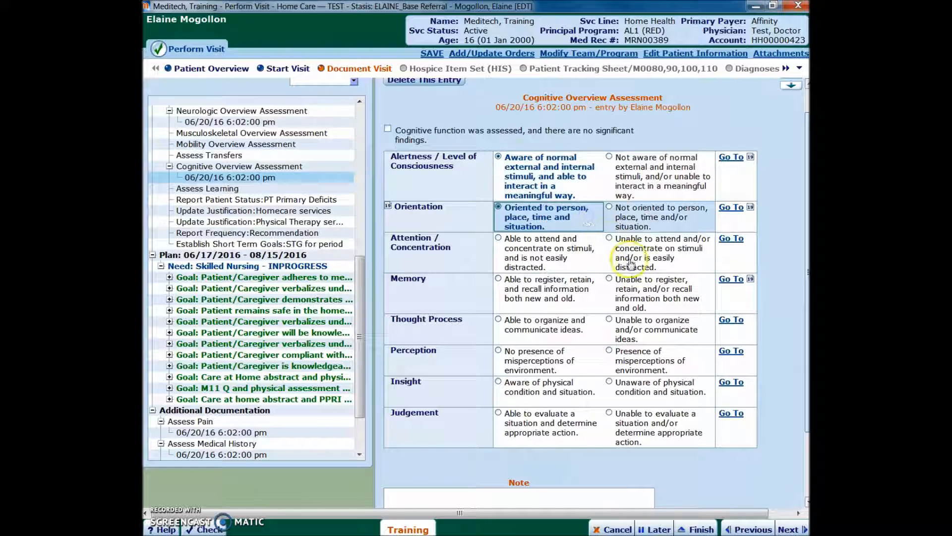
click(642, 292)
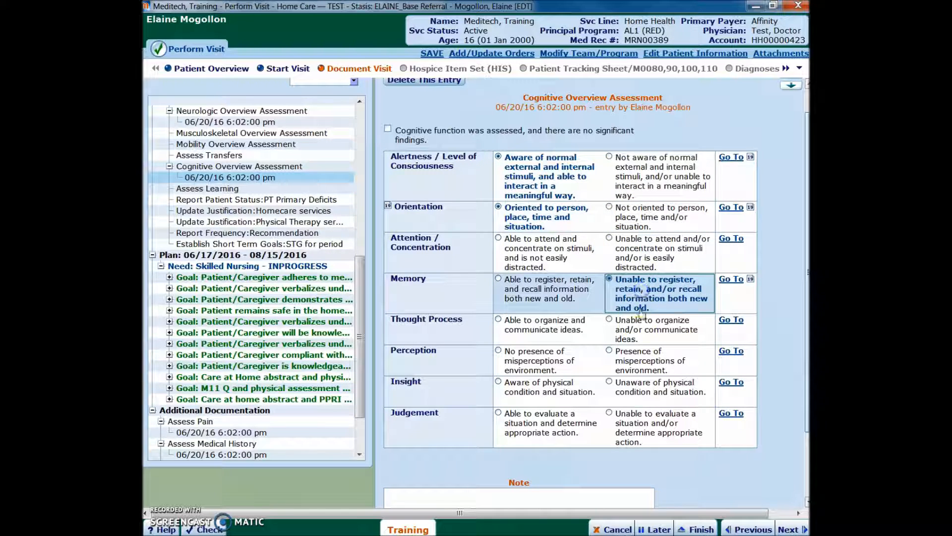
click(644, 424)
click(639, 393)
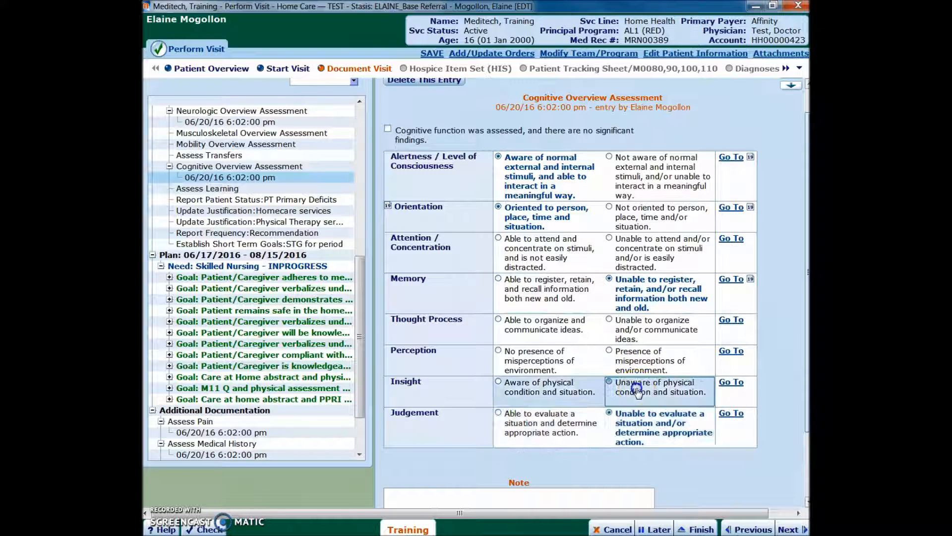
- Examine the choices in the memory assessment linked from the cognitive overview, and return to the overview without choosing one
scroll(516, 478, down, 1)
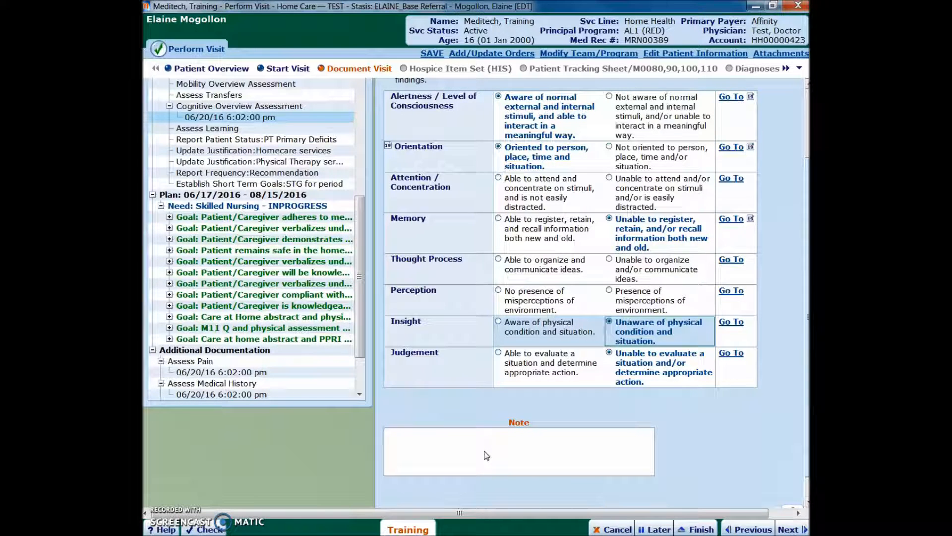
scroll(483, 455, up, 1)
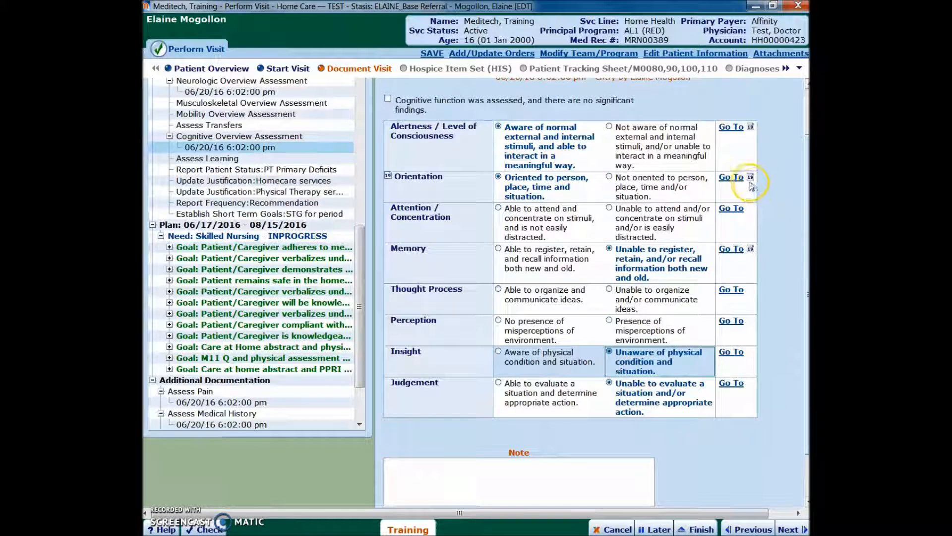
click(730, 248)
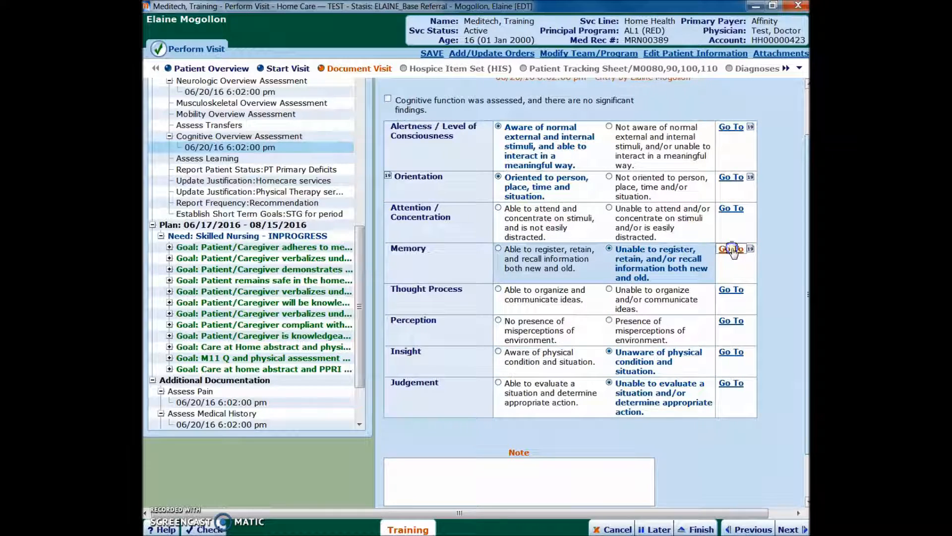
click(543, 179)
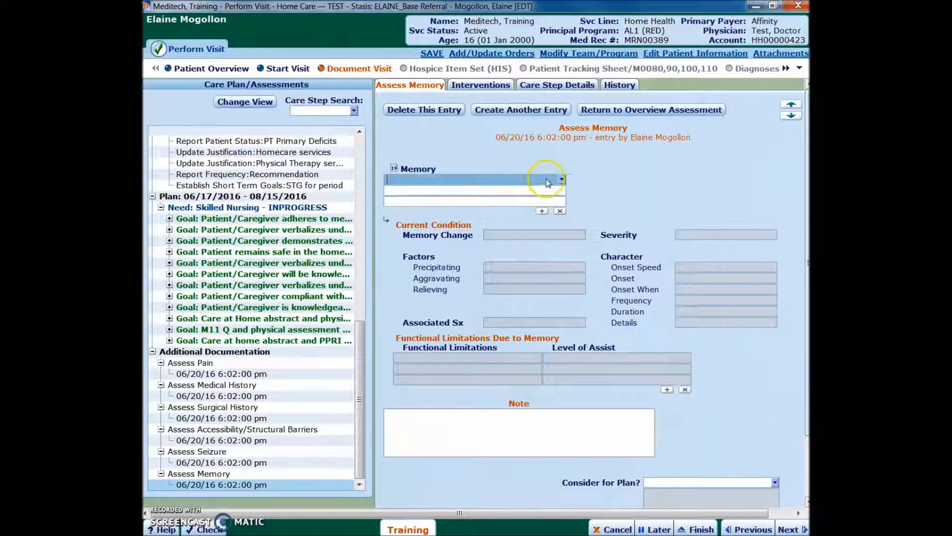
click(562, 180)
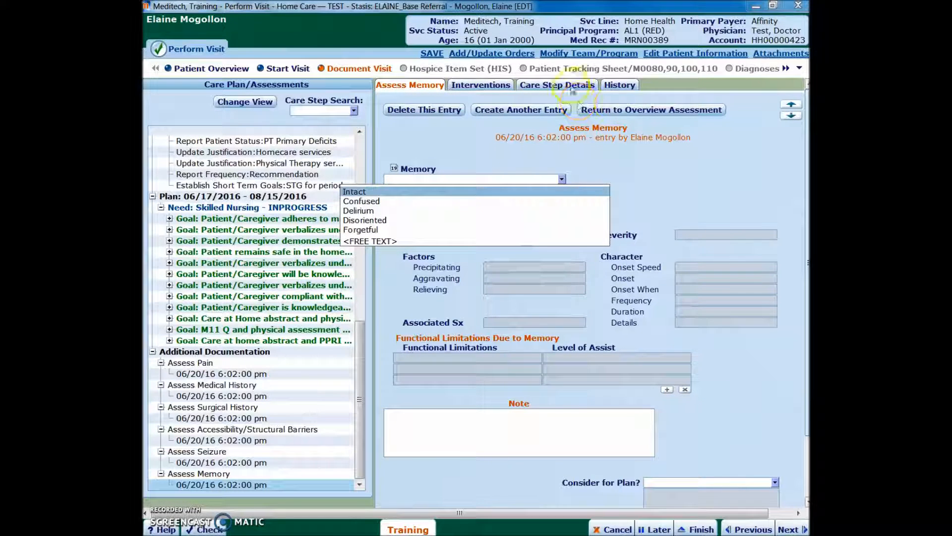
click(615, 110)
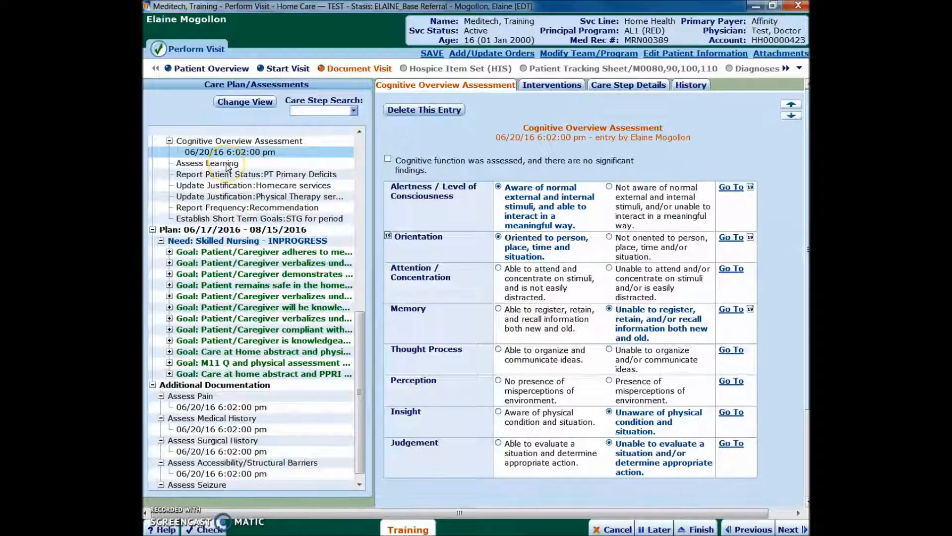
- Start the Assess Learning entry and choose Patient as the name of the learner
click(228, 165)
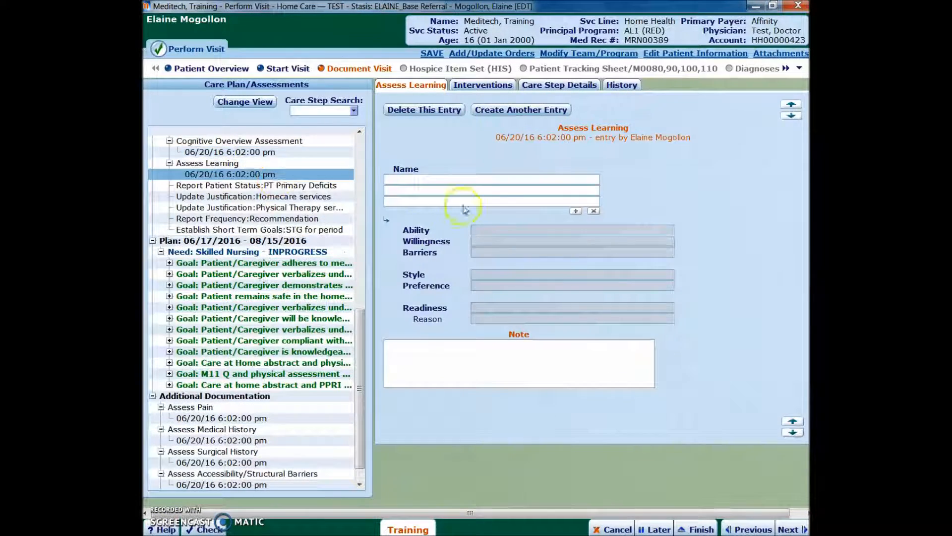
click(528, 179)
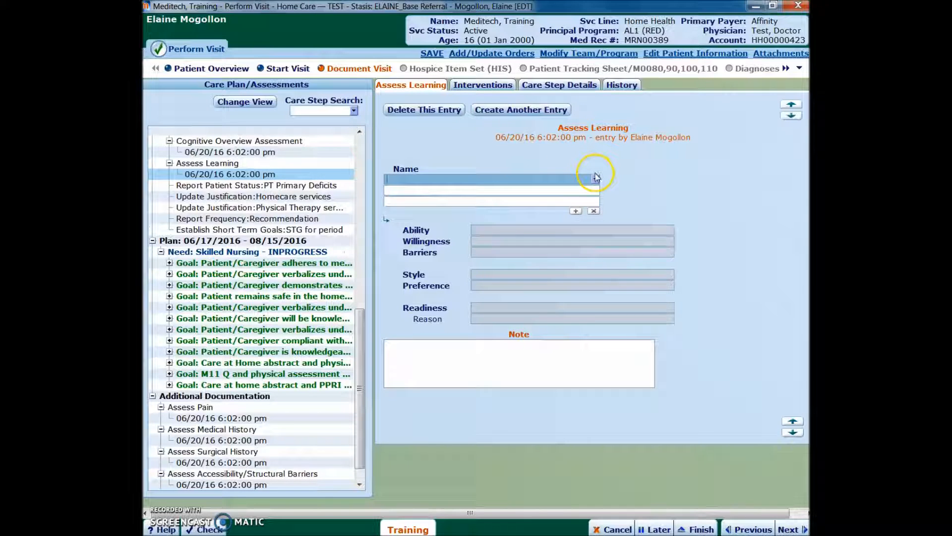
click(596, 180)
click(536, 187)
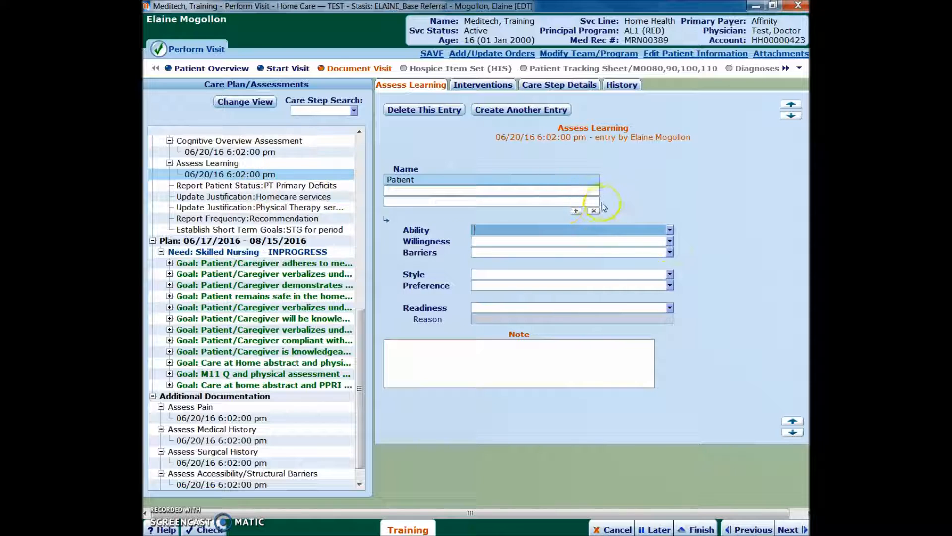
- Set the patient's learning ability to Limited and willingness to Unknown in the Assess Learning entry
click(669, 229)
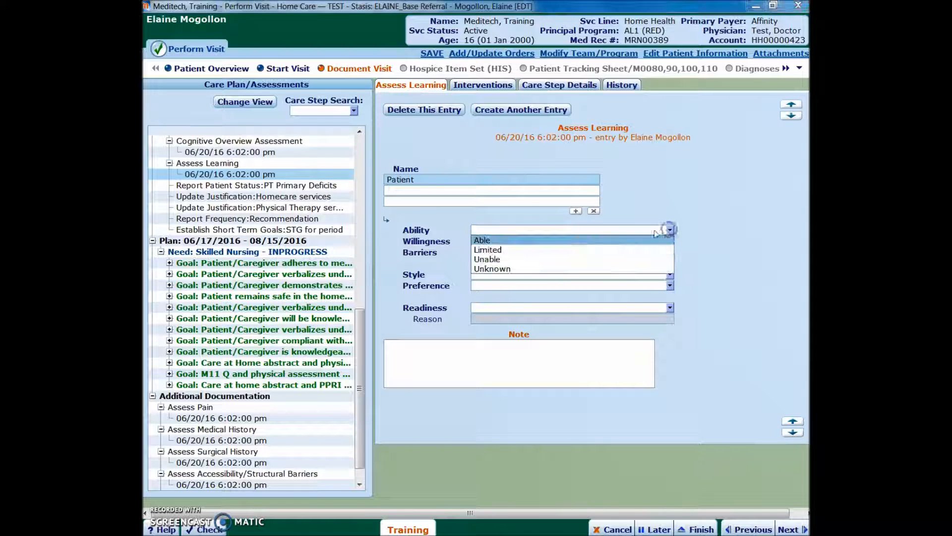
click(516, 249)
click(673, 243)
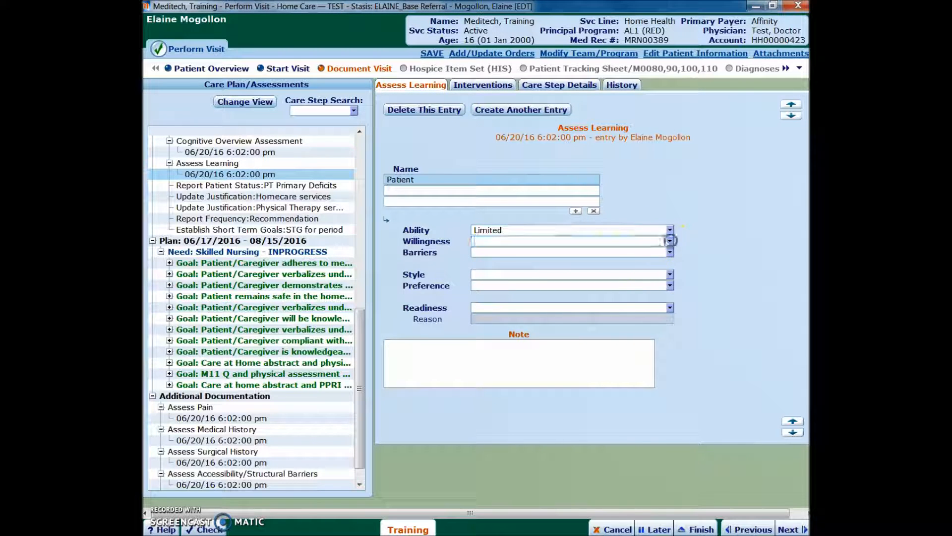
click(471, 274)
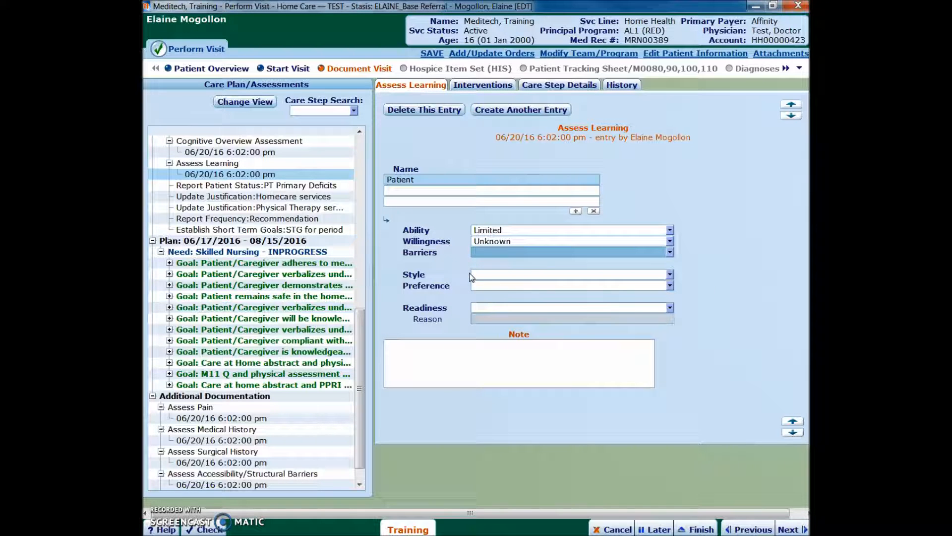
- Record Cognitive Limits, Poor Attention Span and Speech Limitations as the patient's barriers to learning
click(672, 252)
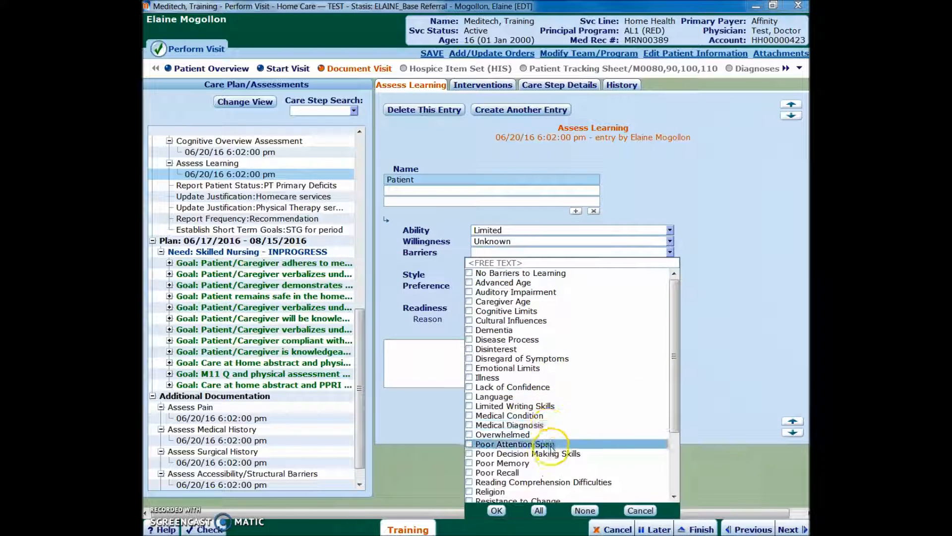
click(514, 444)
scroll(516, 448, down, 1)
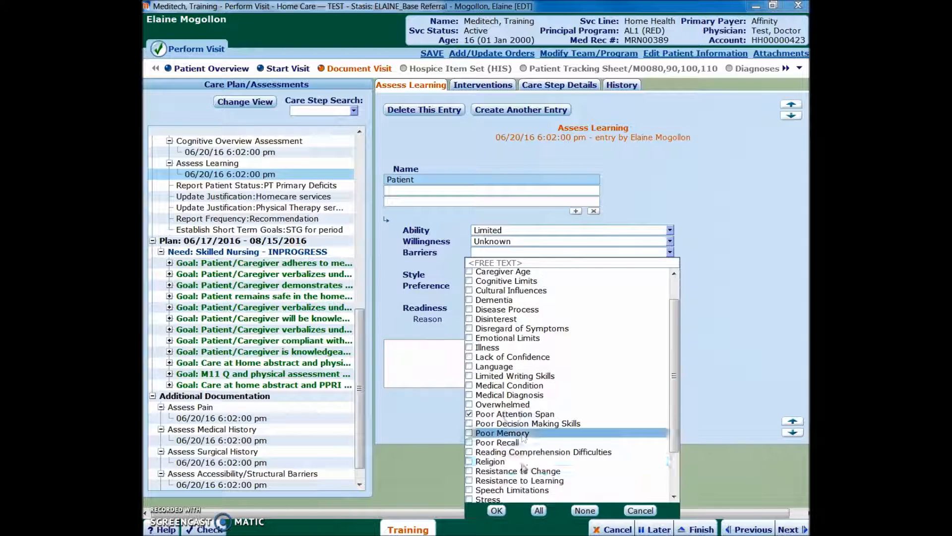
click(526, 491)
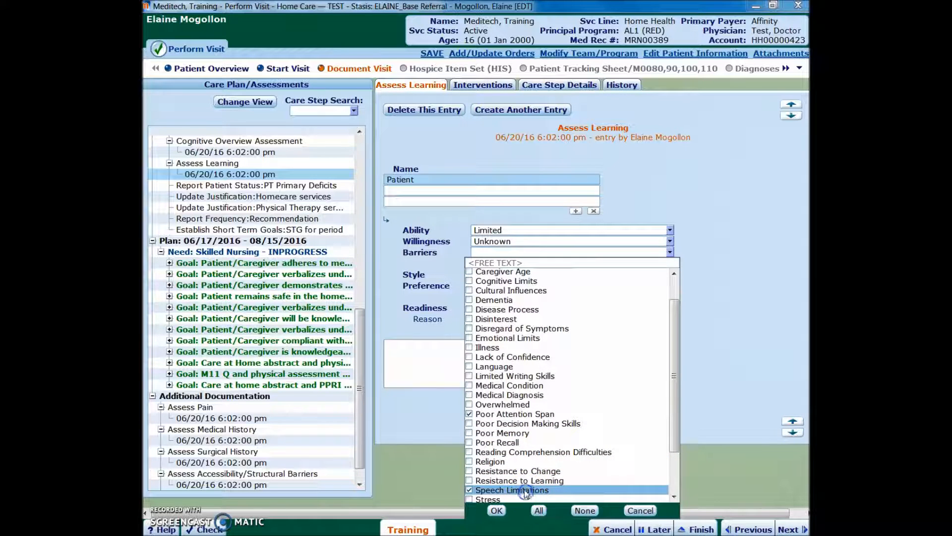
click(485, 281)
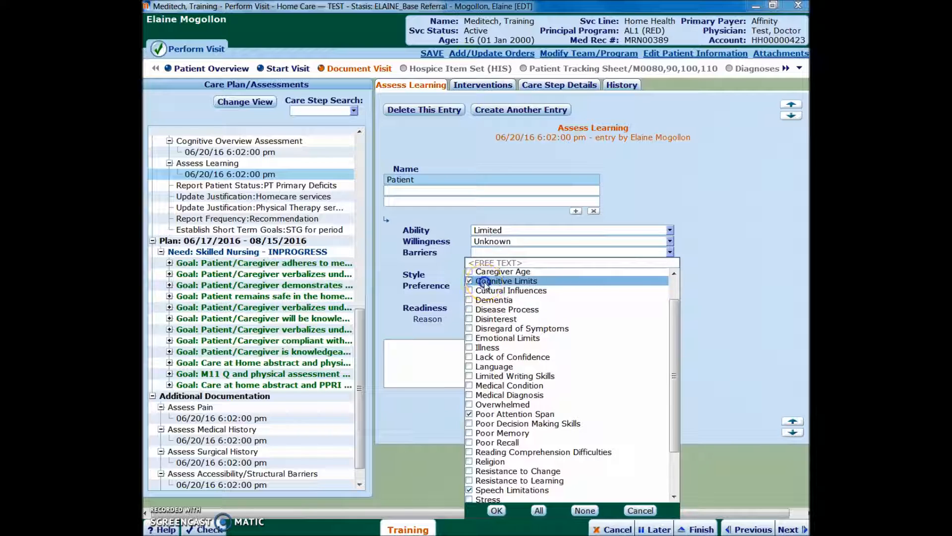
click(496, 510)
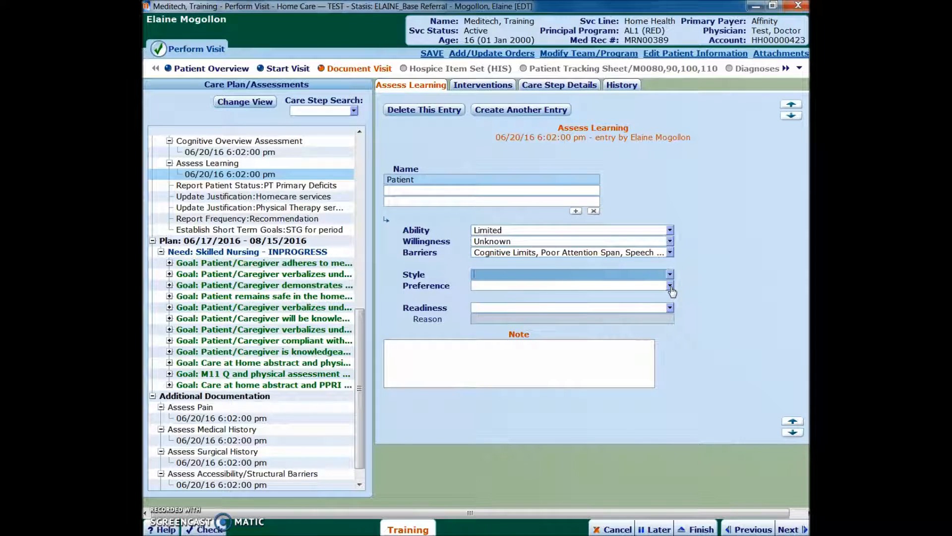
- Start the PT Primary Deficits status report, select every detail except General and Impaired ambulation skills, and save the intervention with its fields blank
click(298, 185)
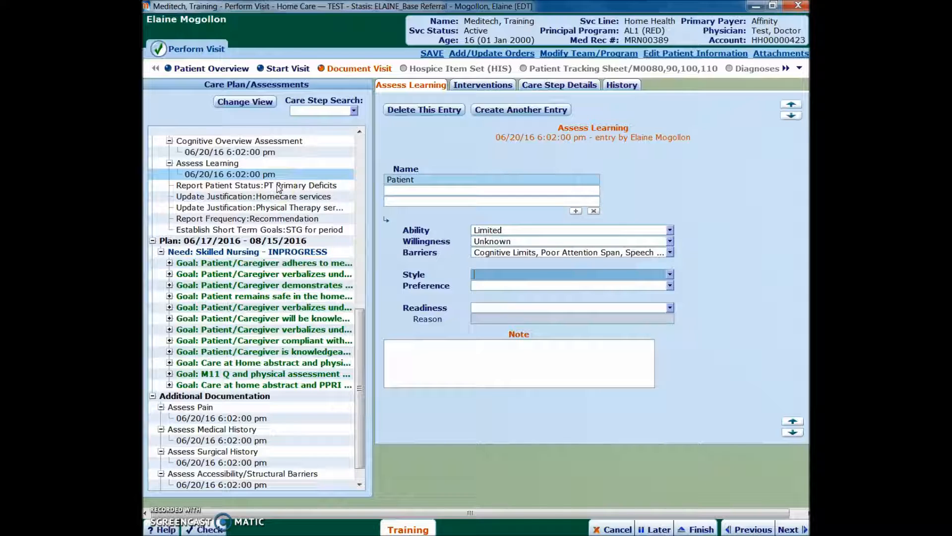
click(279, 186)
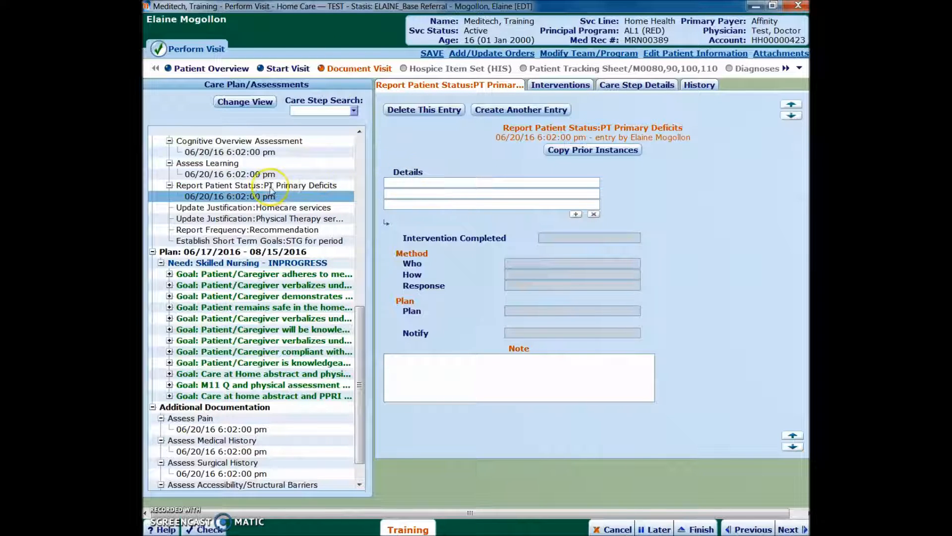
click(452, 183)
click(595, 182)
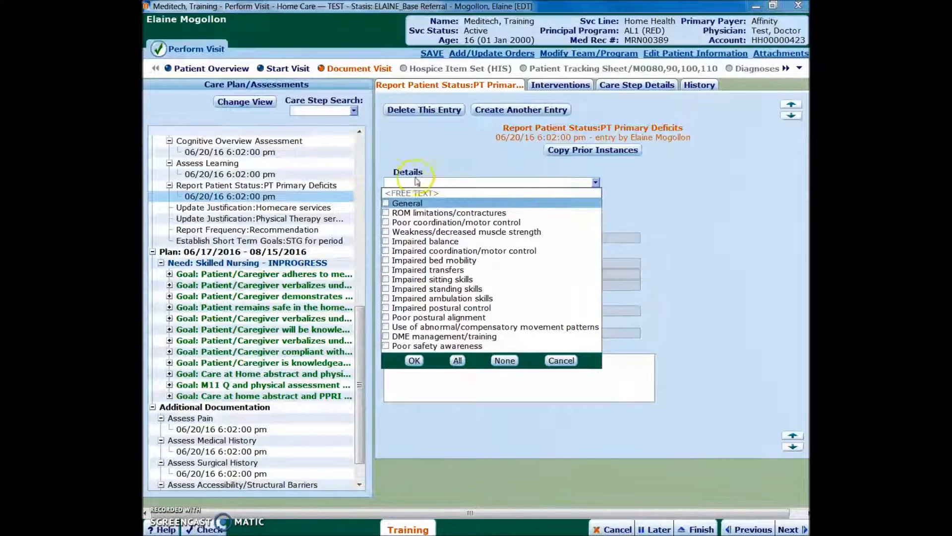
click(386, 212)
click(386, 222)
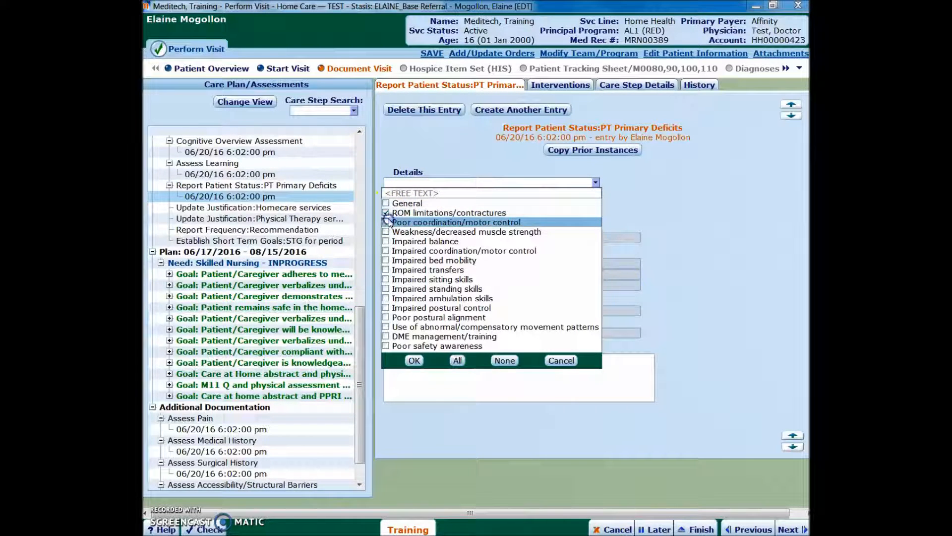
click(386, 231)
click(387, 241)
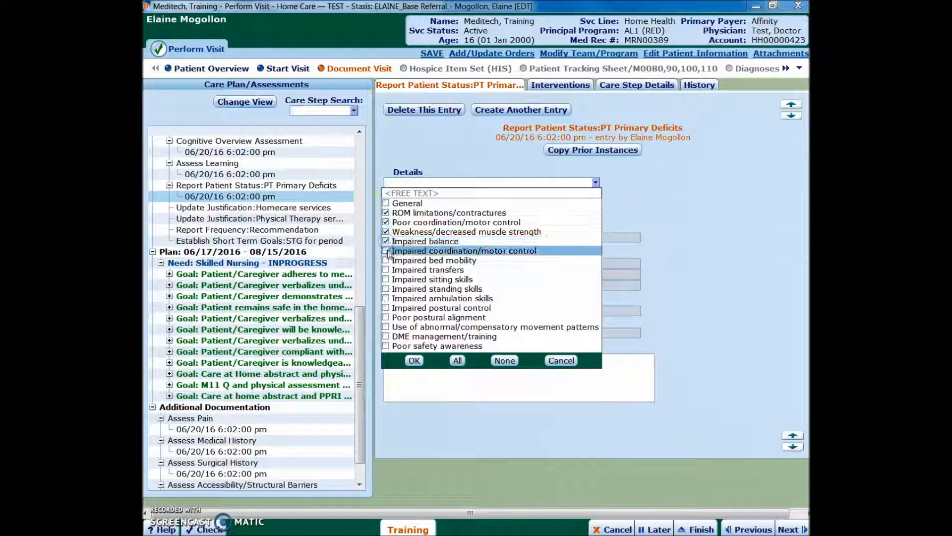
click(386, 251)
click(386, 261)
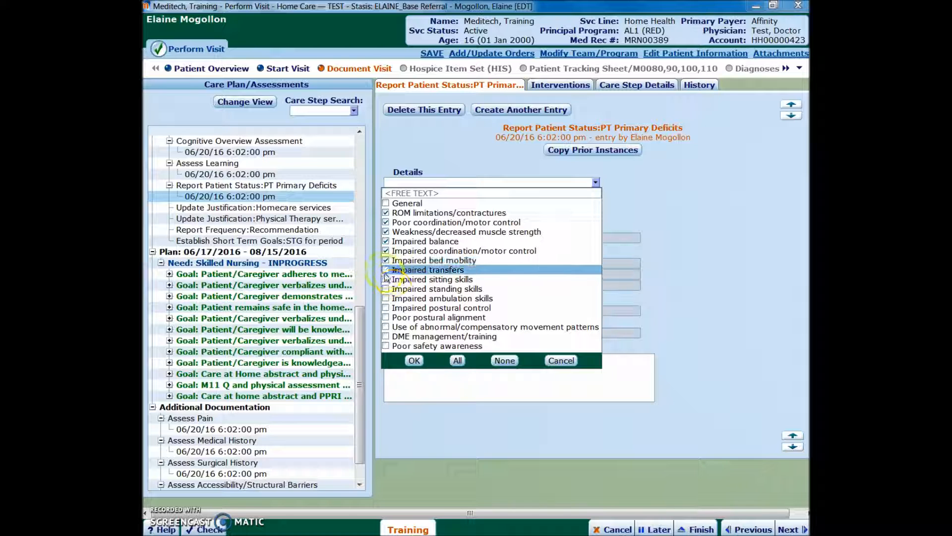
click(386, 269)
click(387, 279)
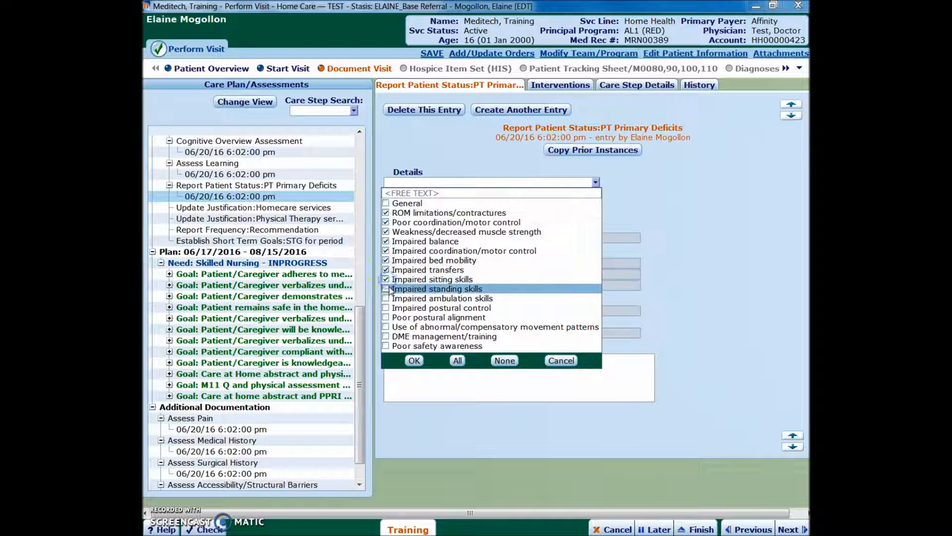
click(388, 289)
click(388, 298)
click(387, 308)
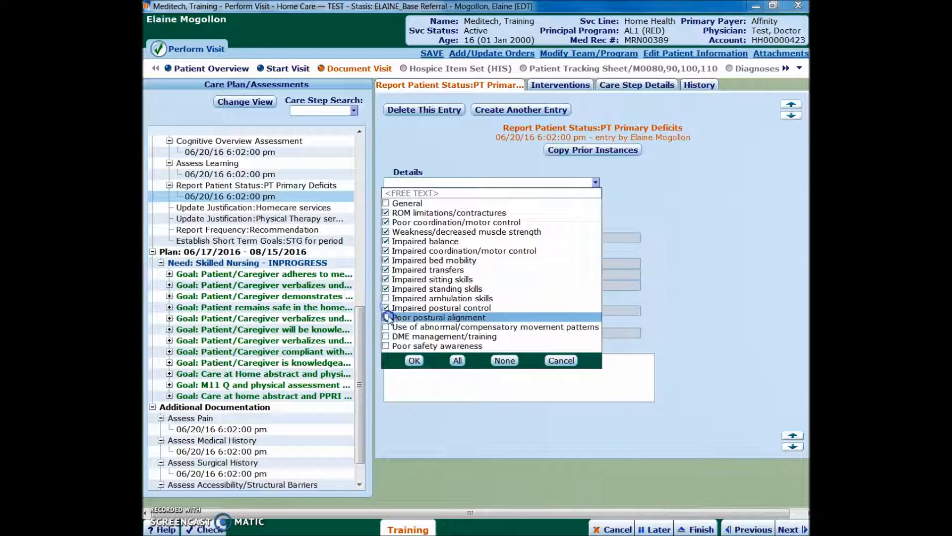
click(387, 317)
click(387, 327)
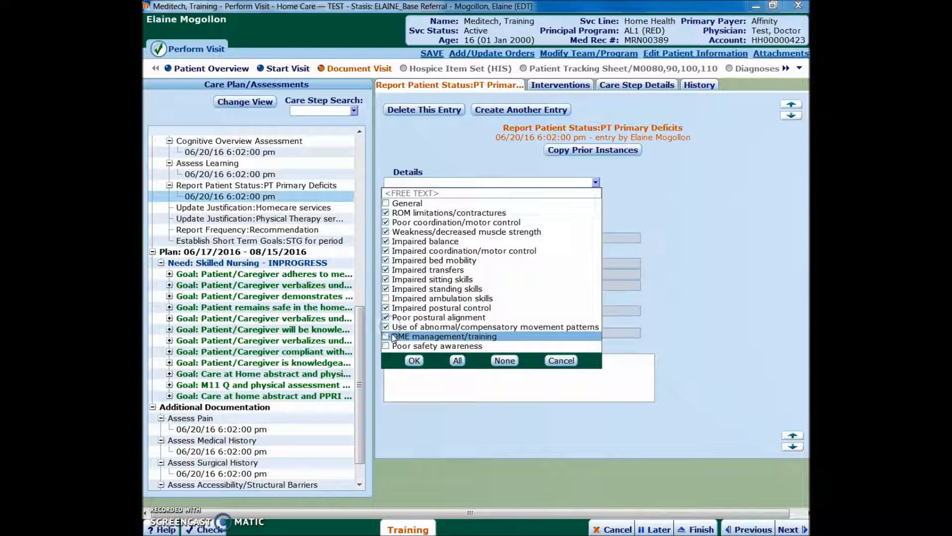
click(387, 336)
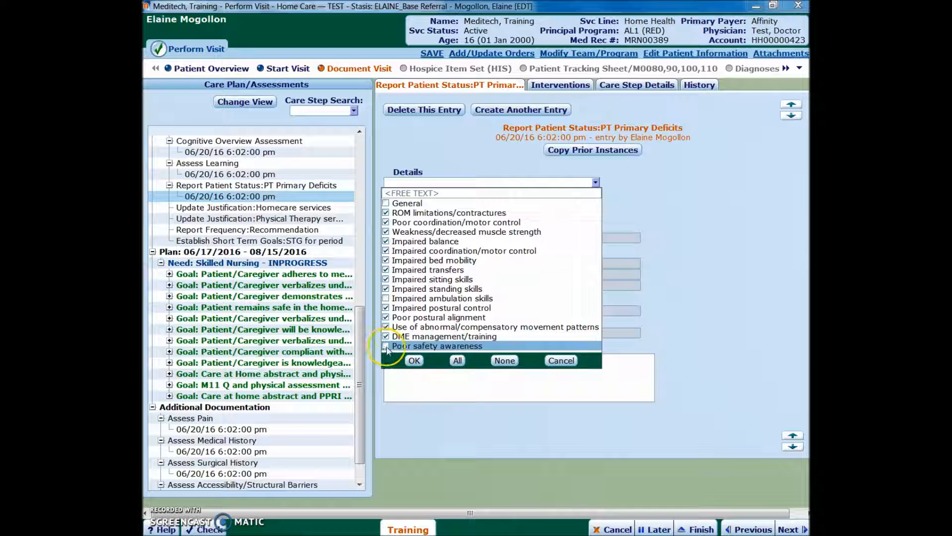
click(386, 346)
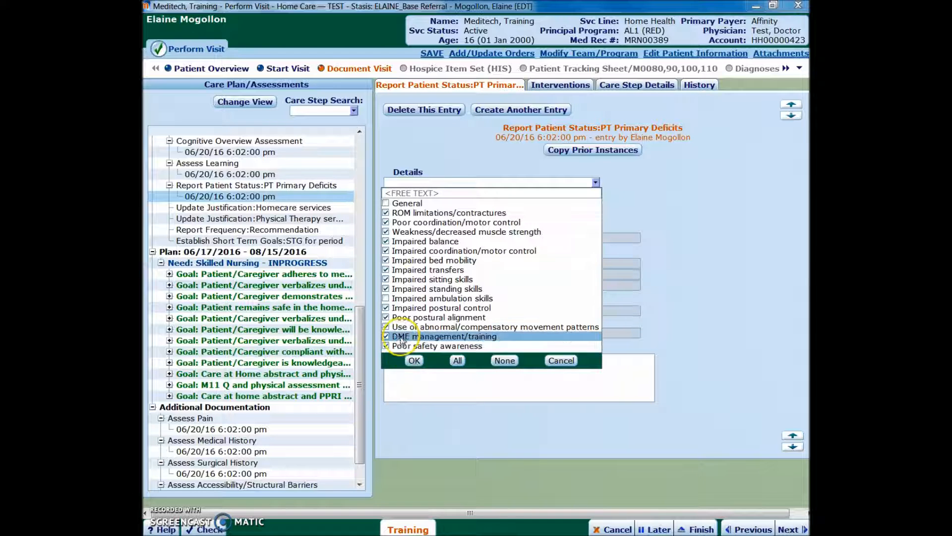
click(414, 361)
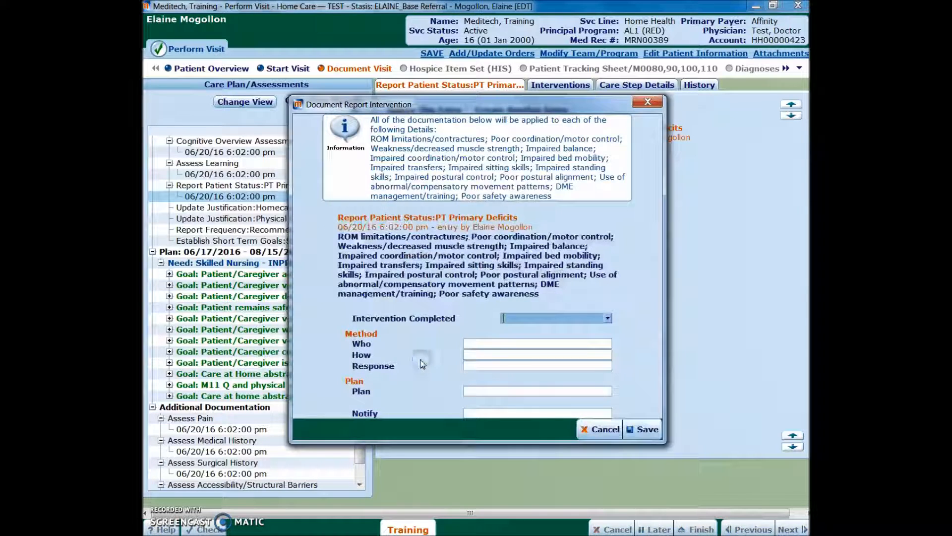
click(647, 431)
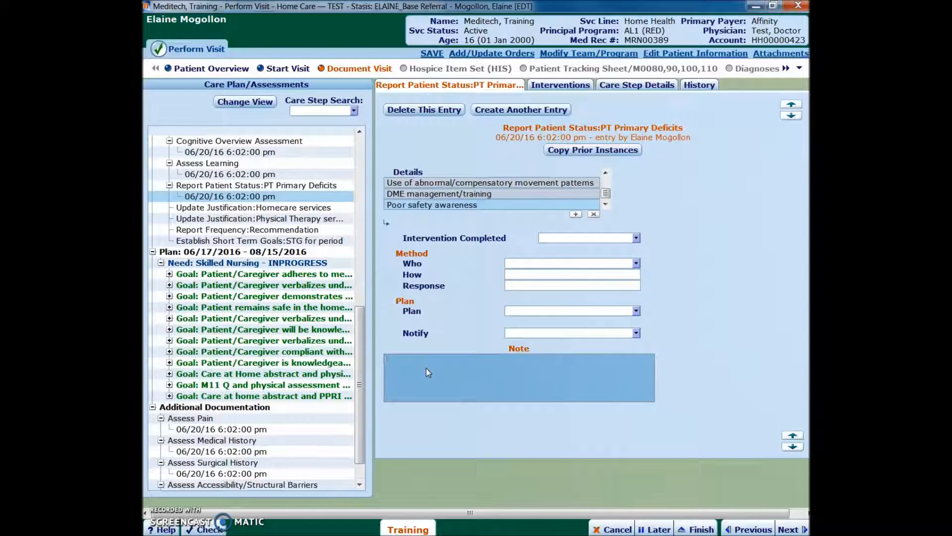
- Add the free-text detail "R LE weakness and foot drop" to the PT Primary Deficits report and save its intervention with the fields blank
click(460, 376)
click(477, 206)
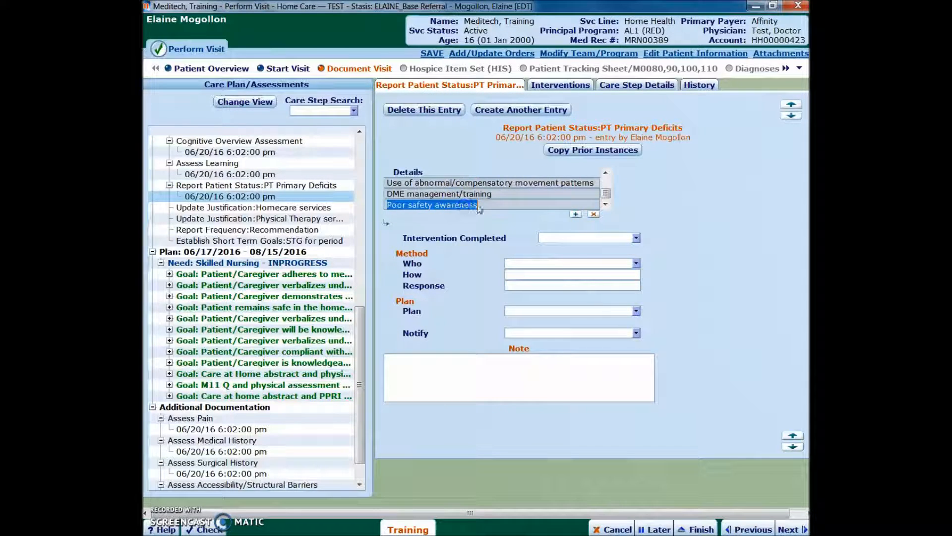
click(575, 214)
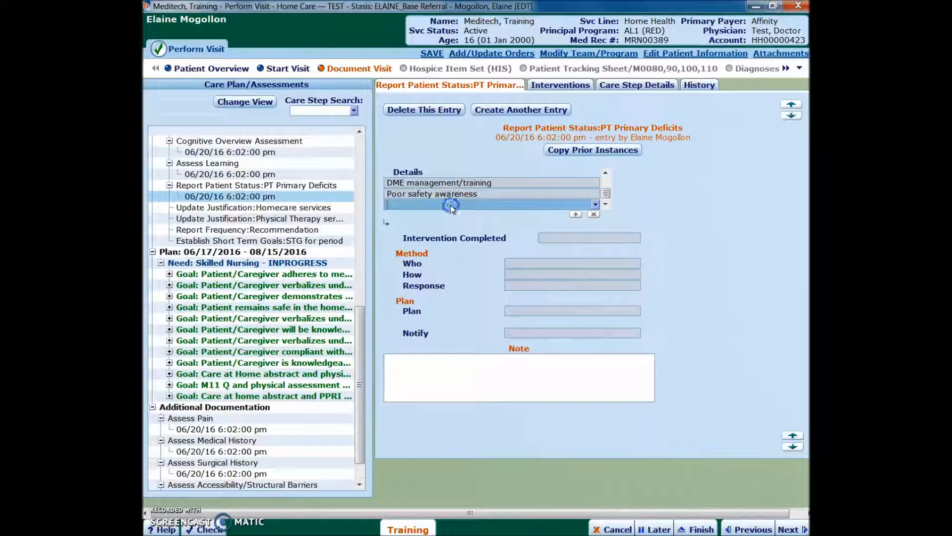
text(R)
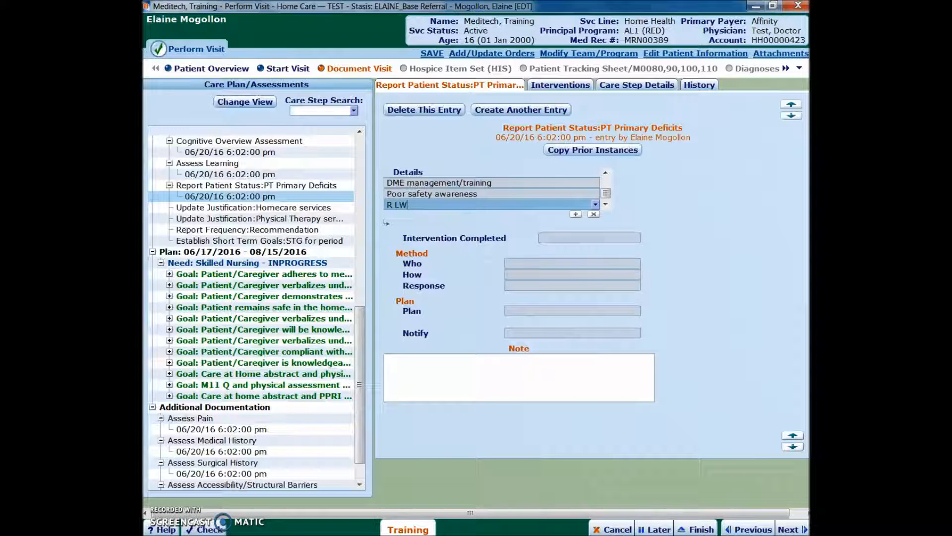
text( LE weakness and foot drop)
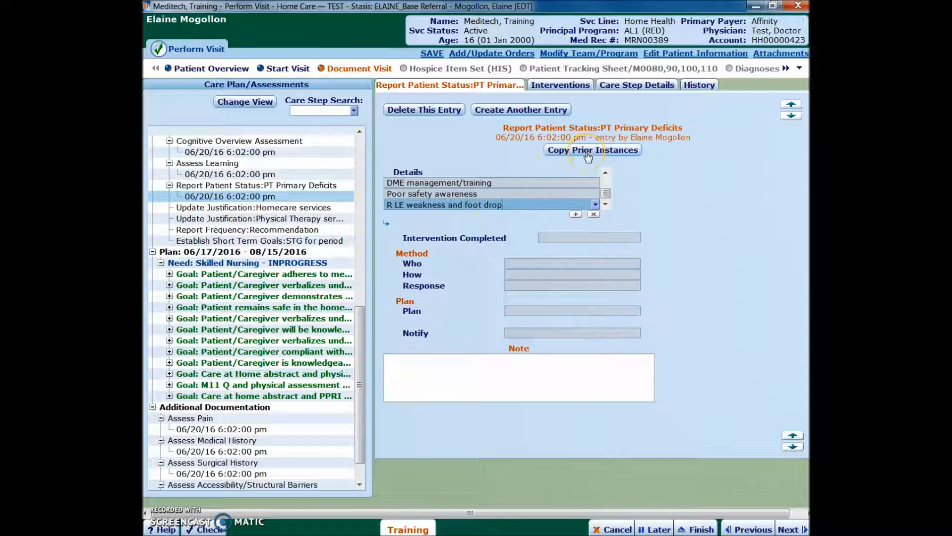
click(572, 221)
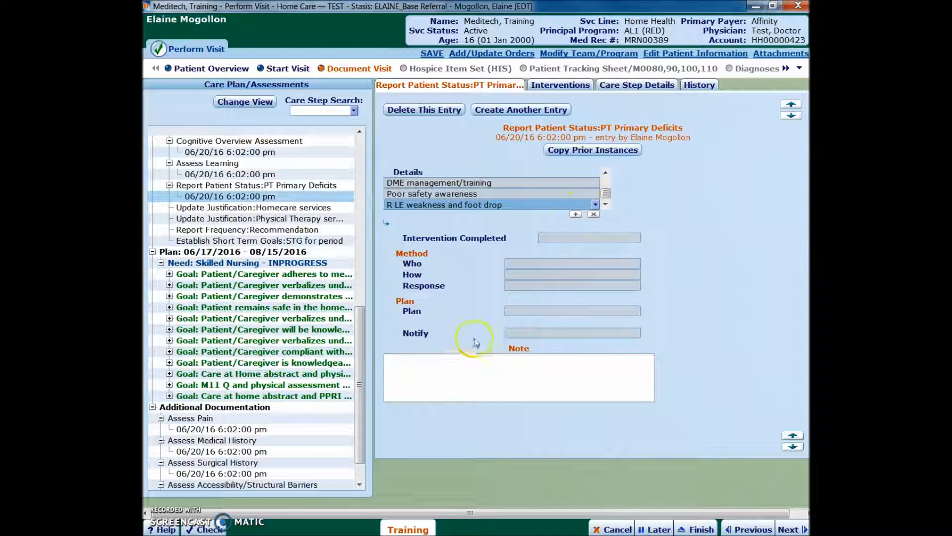
click(415, 259)
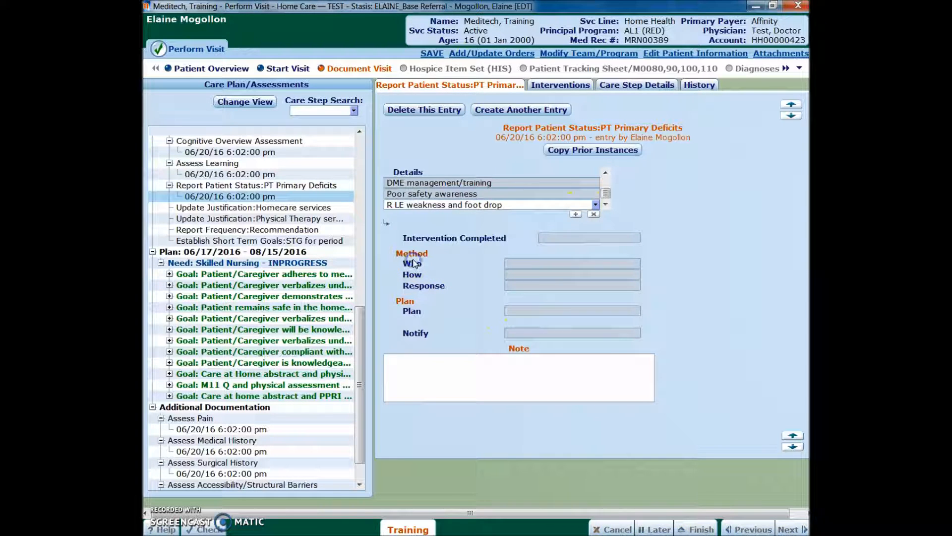
click(618, 375)
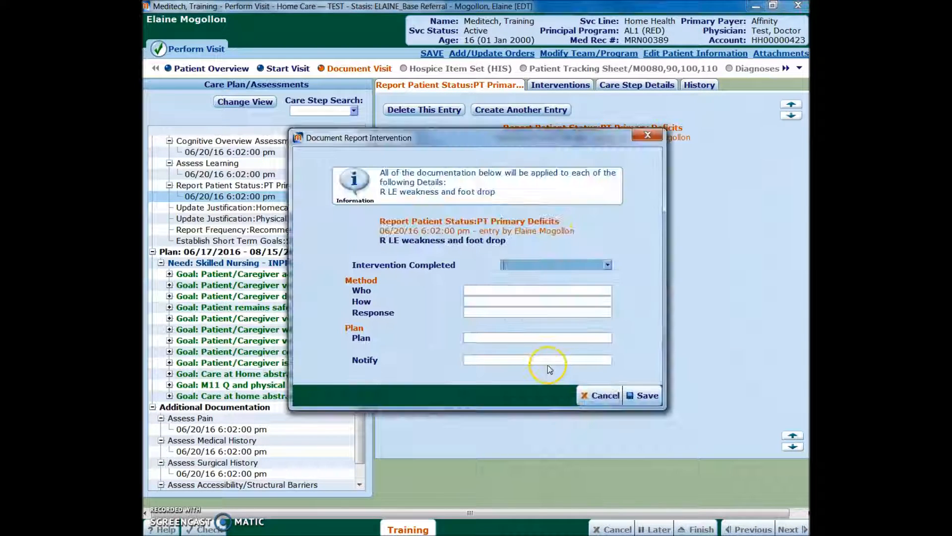
click(640, 392)
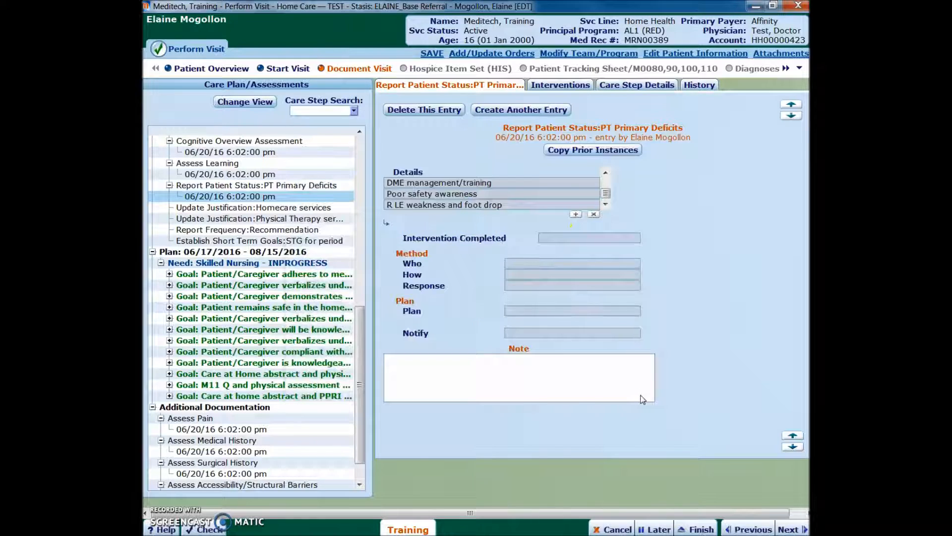
- Fill the note of the PT Primary Deficits report with a line of random placeholder letters
click(543, 387)
text(lksdjfk)
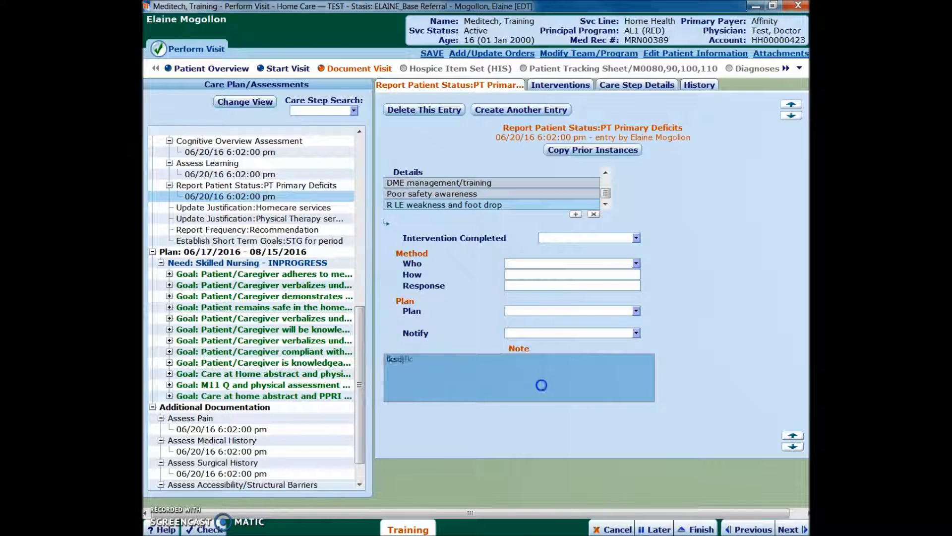
text(lsdjfslkdjfklsdjflskdjfsldjkfslkfjlskdfjsldfjlaksfj;lskd)
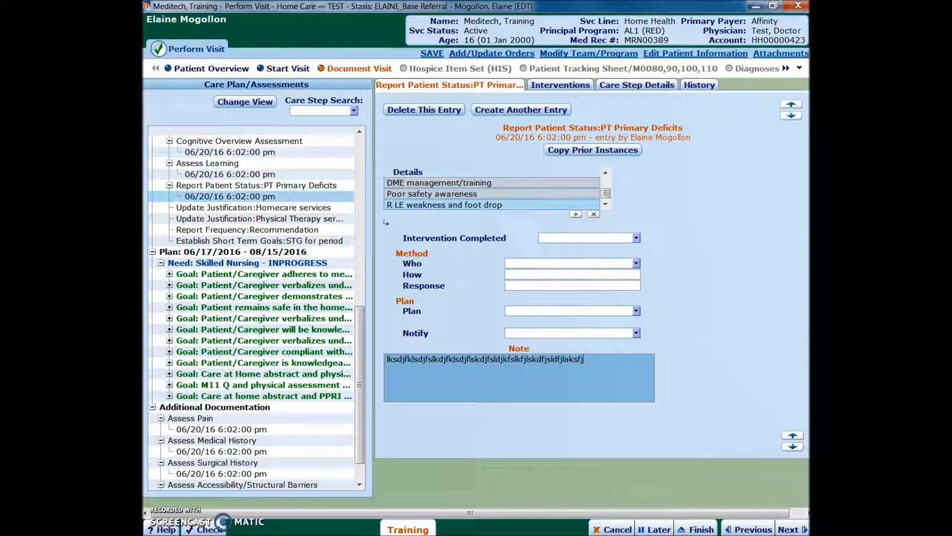
- Start the Homecare services justification, select every detail except General, Patient is homebound and the two Early Intervention items, and save the intervention with its fields blank
click(271, 207)
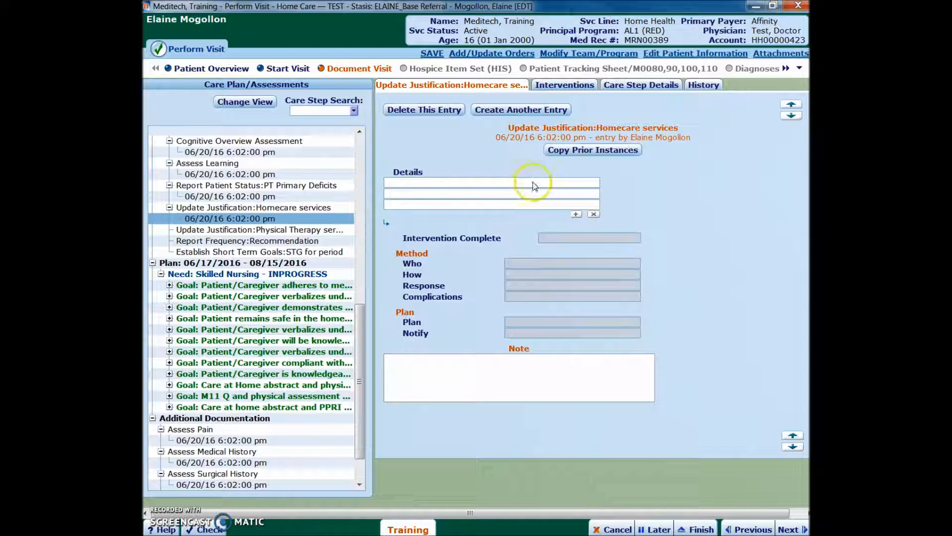
click(596, 184)
click(595, 184)
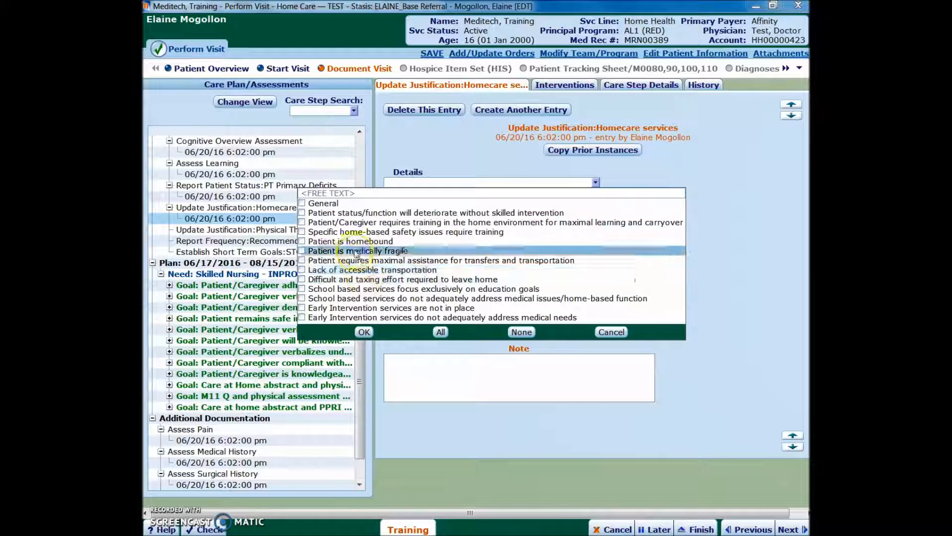
click(356, 214)
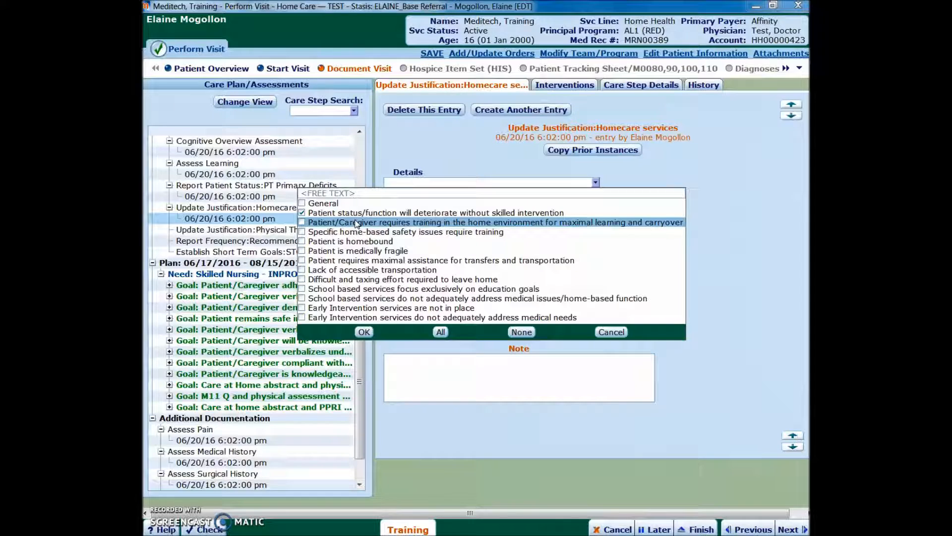
click(356, 223)
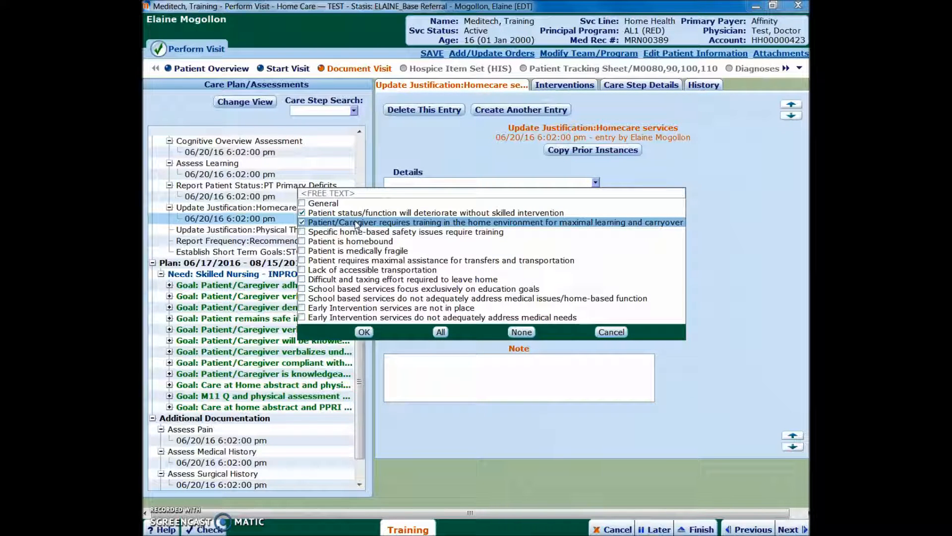
click(356, 232)
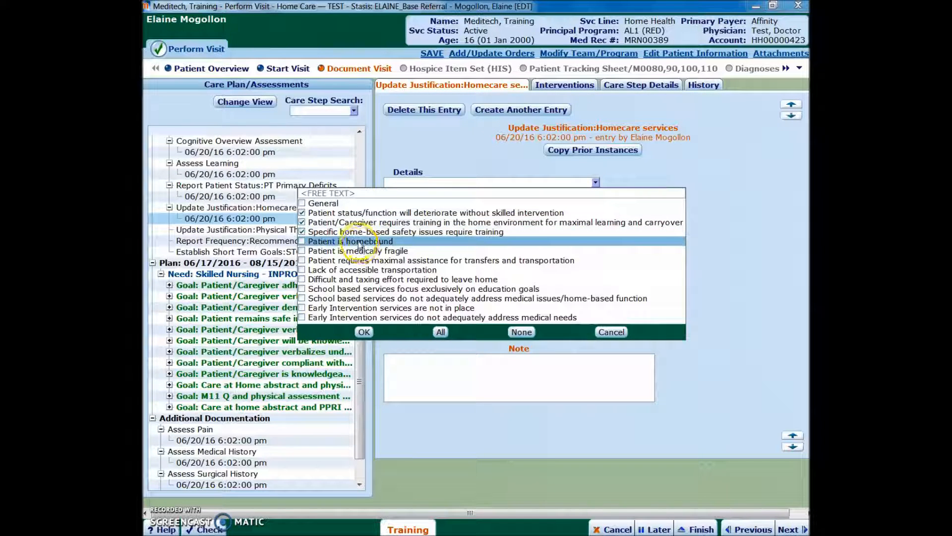
click(361, 250)
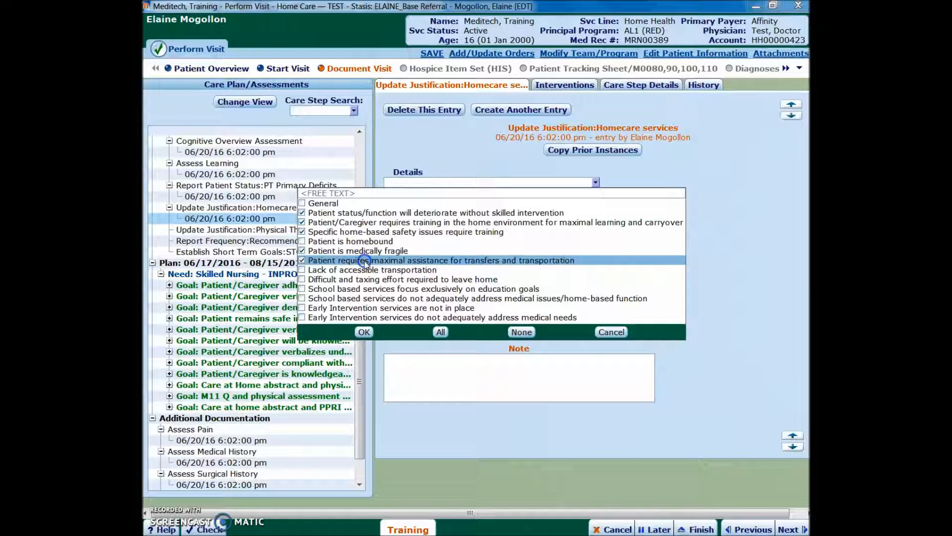
click(366, 270)
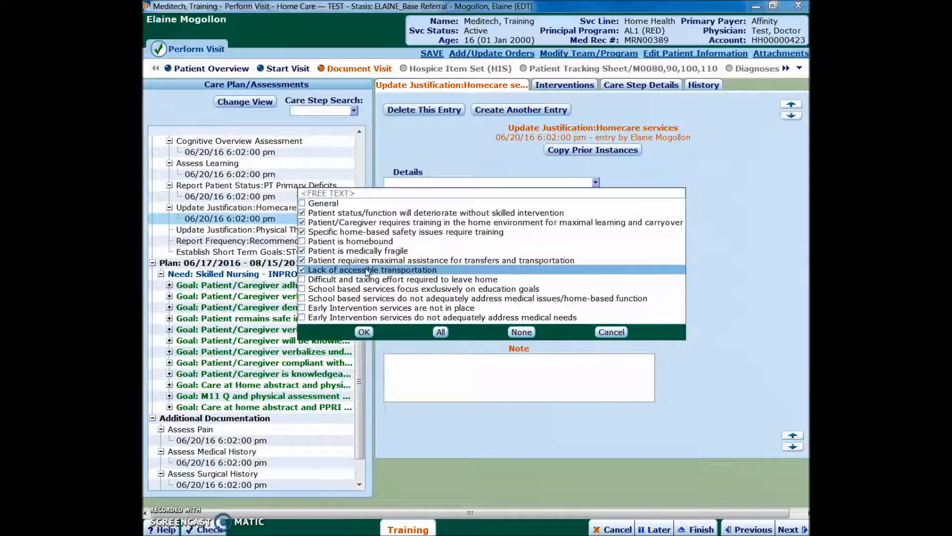
click(367, 280)
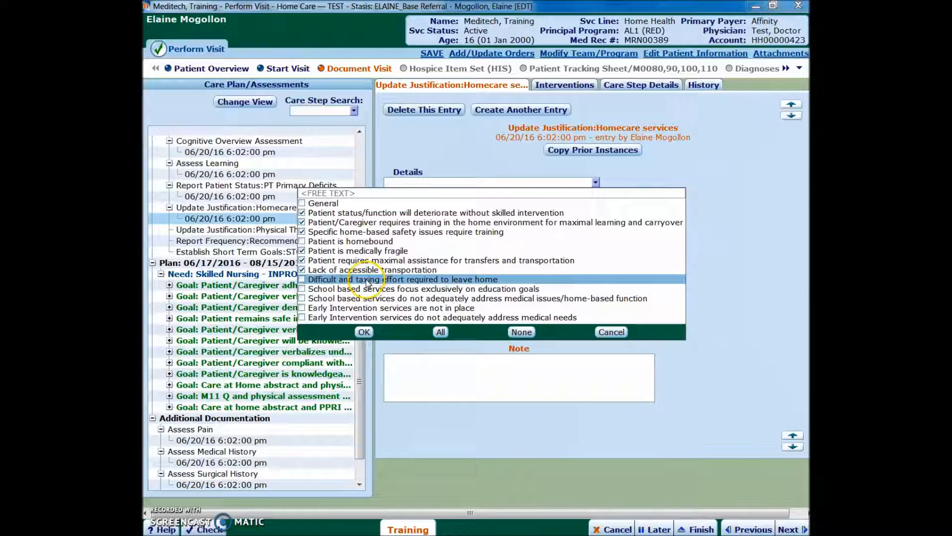
click(301, 279)
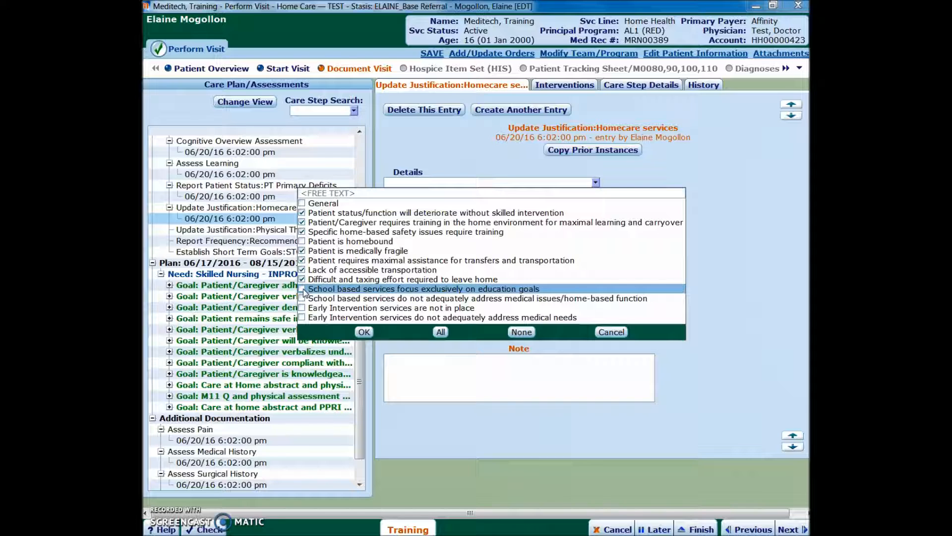
click(303, 289)
click(303, 295)
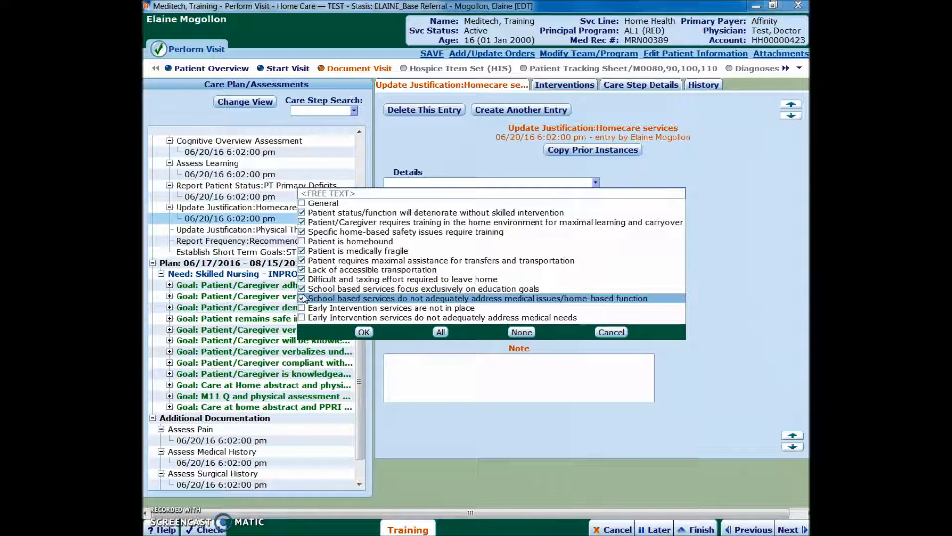
click(363, 333)
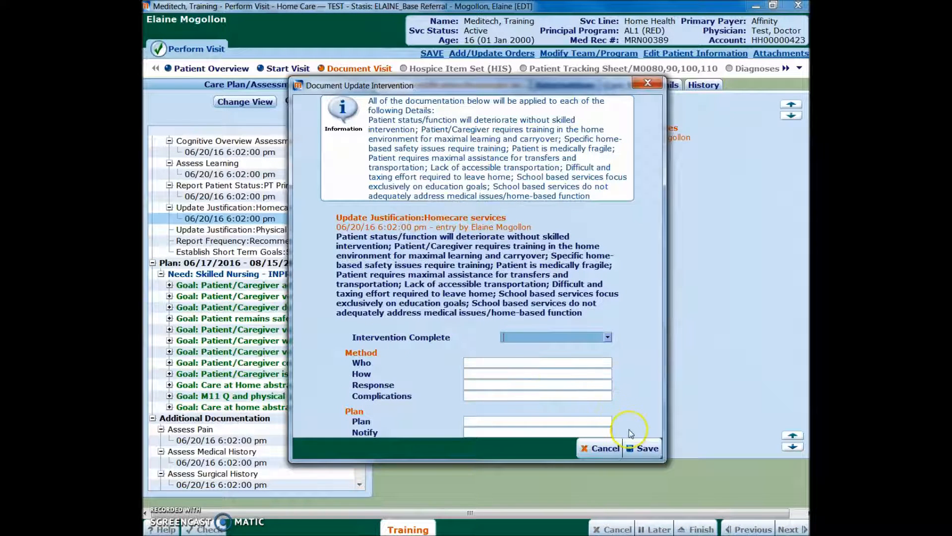
click(641, 449)
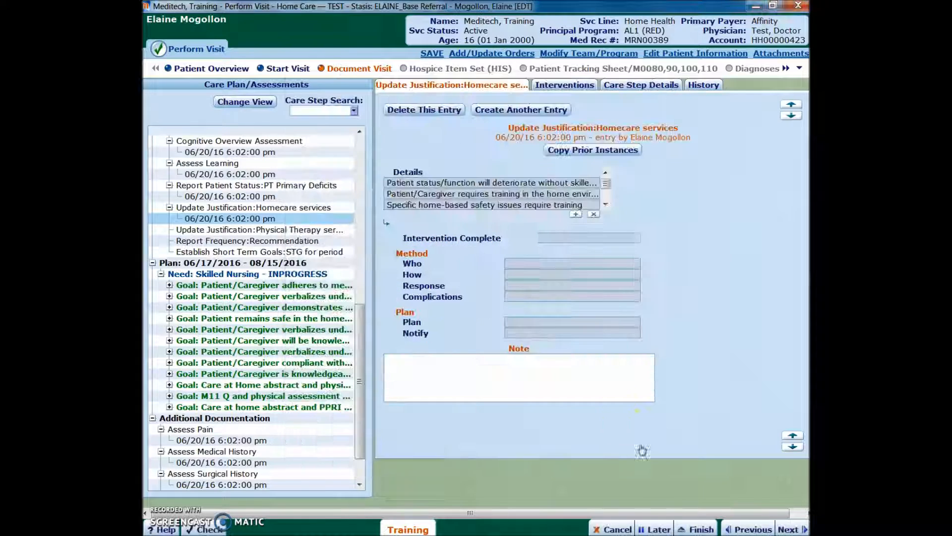
- Start the Physical Therapy services justification, select every detail except Respiratory issues and Endurance issues, and save the intervention with its fields blank
click(249, 230)
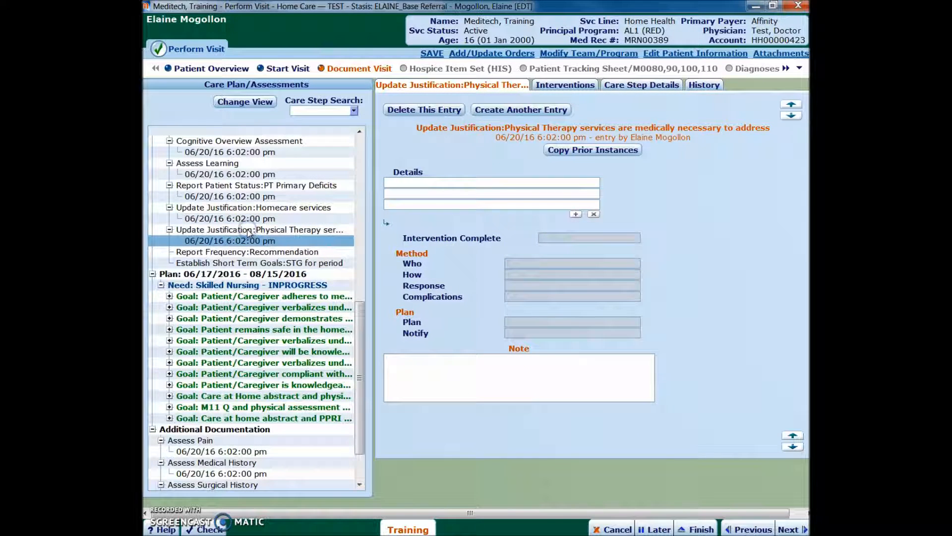
click(259, 229)
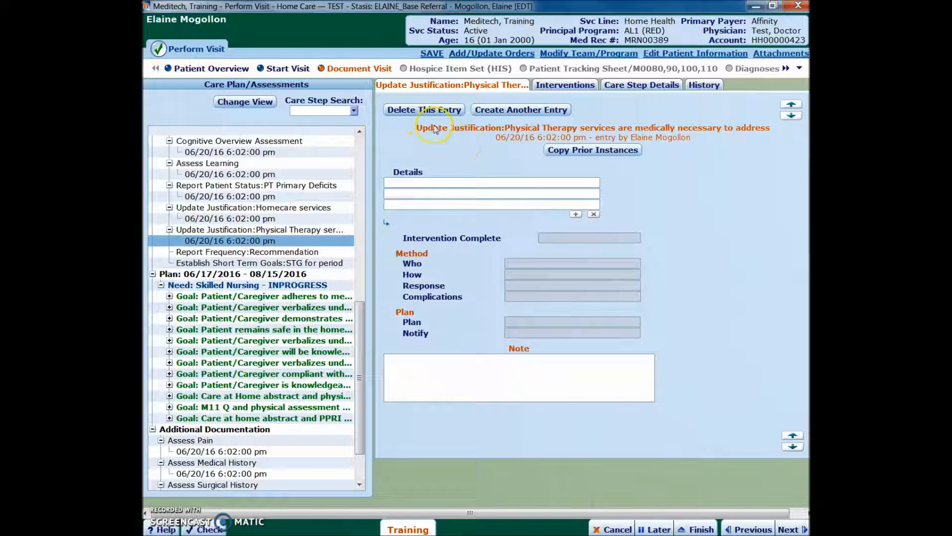
click(504, 139)
click(576, 185)
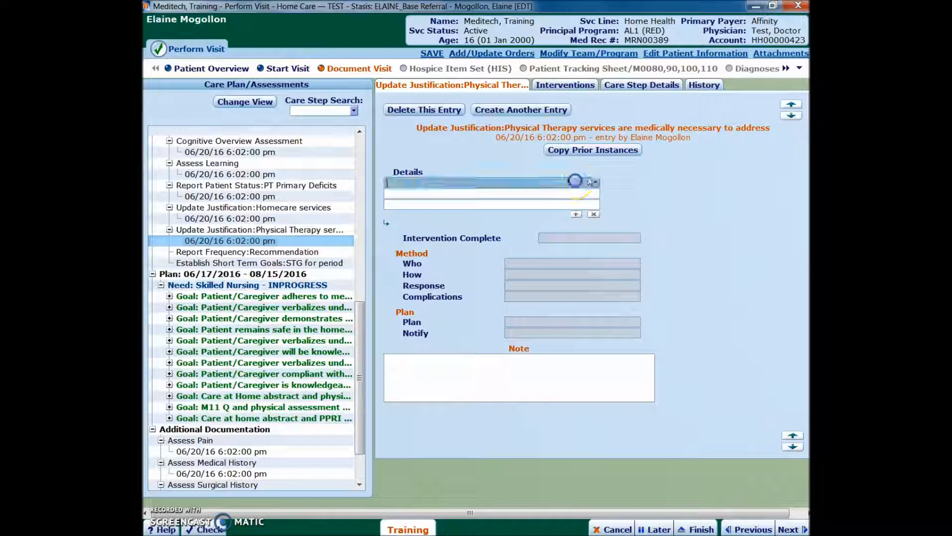
click(595, 183)
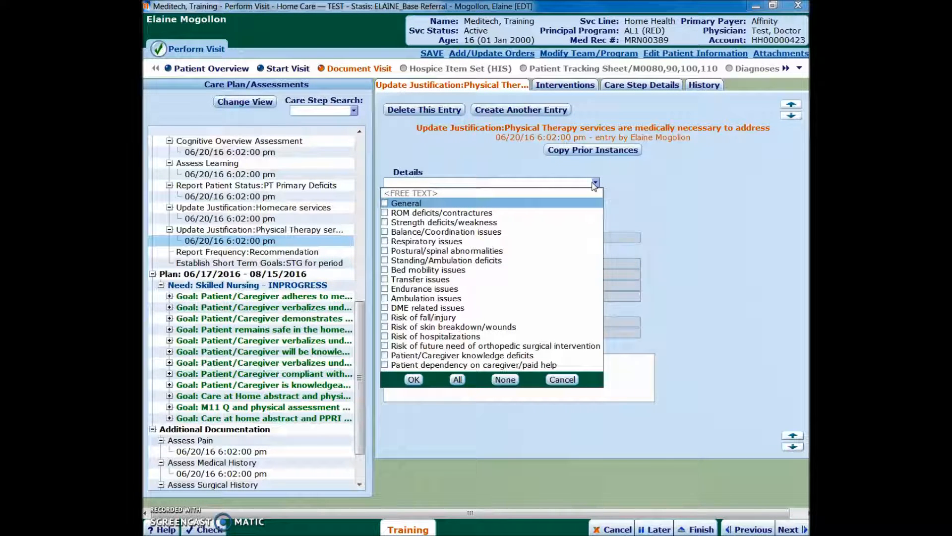
click(455, 380)
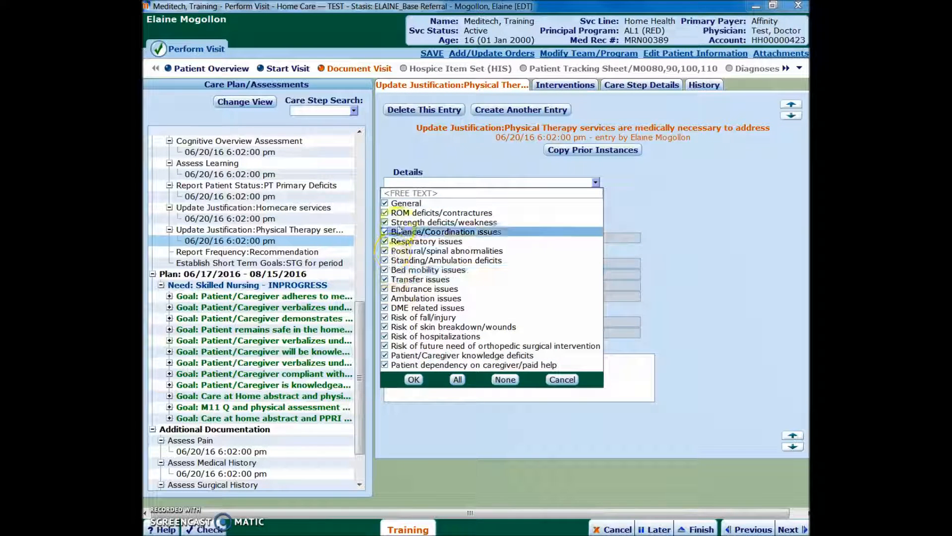
click(385, 289)
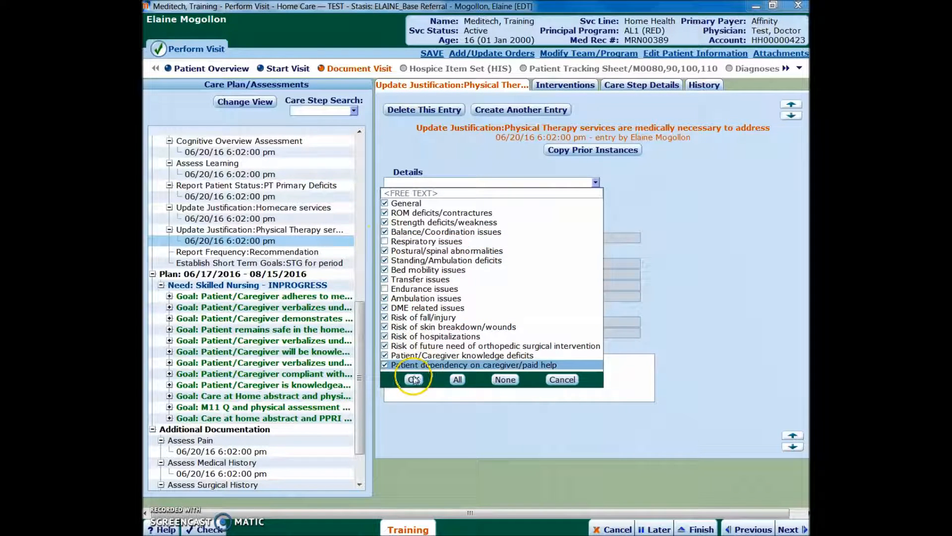
click(414, 379)
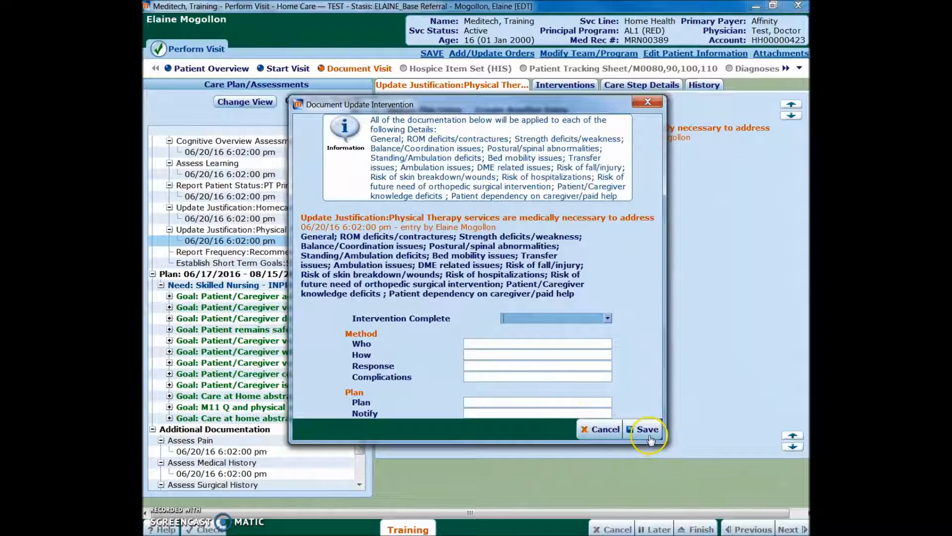
click(648, 429)
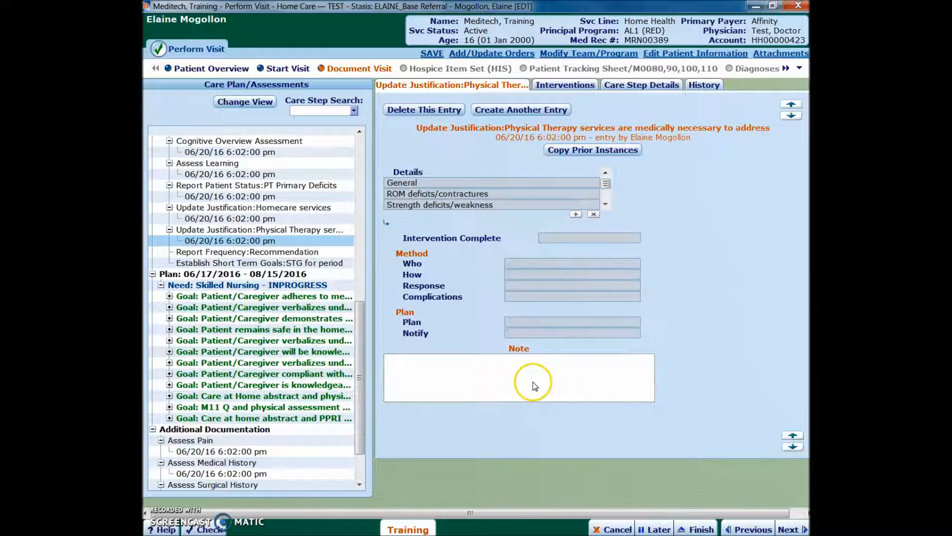
click(572, 205)
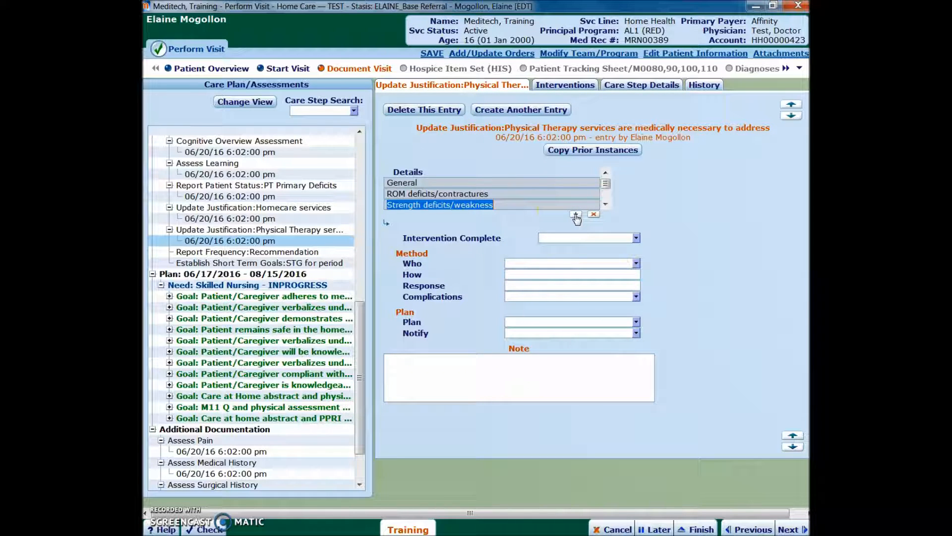
- Start the Report Frequency:Recommendation entry, mark its care step details as read, and return to the documentation form
click(258, 252)
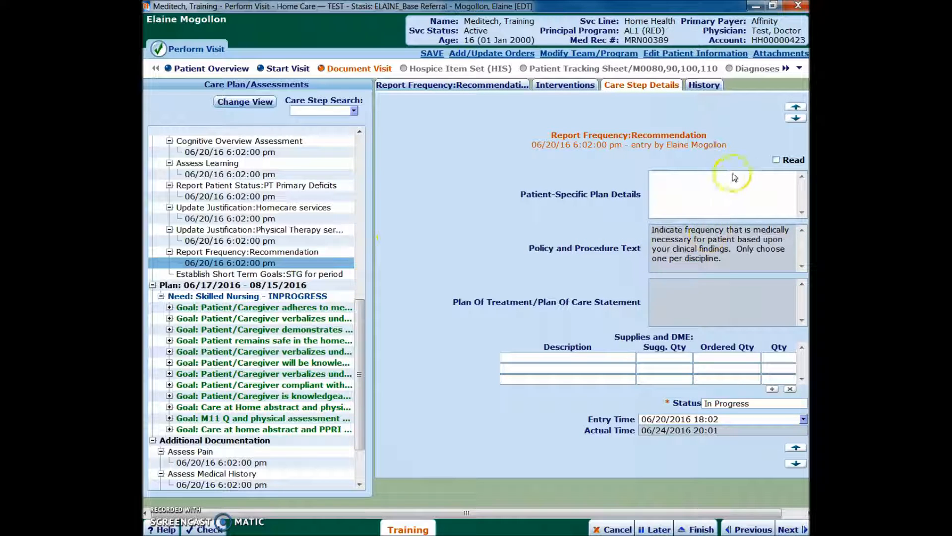
click(776, 159)
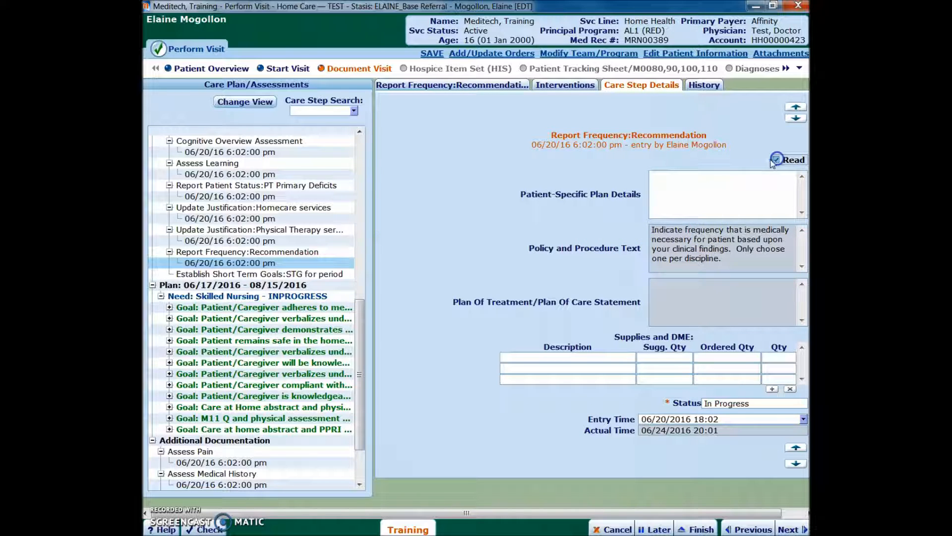
click(425, 86)
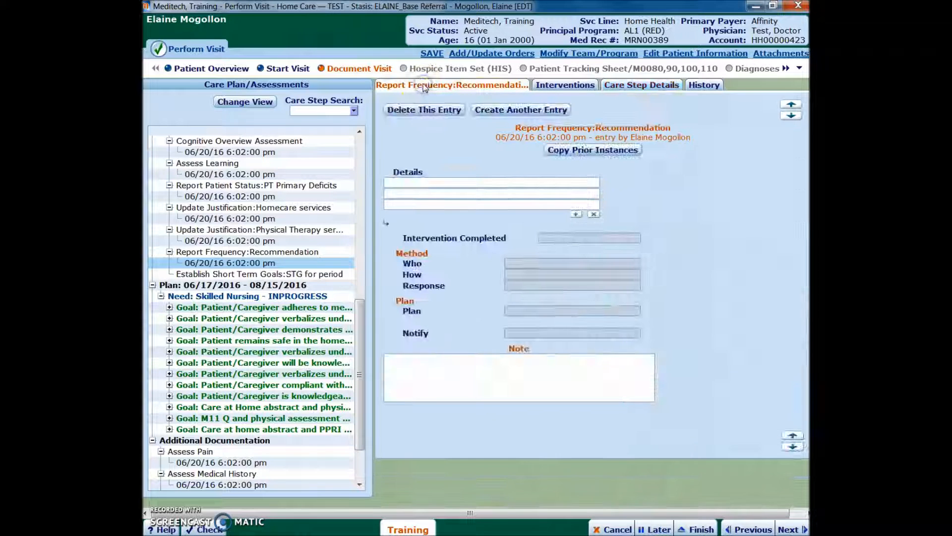
- Record PT 2x week as the recommended frequency and save its intervention with the fields blank
click(583, 182)
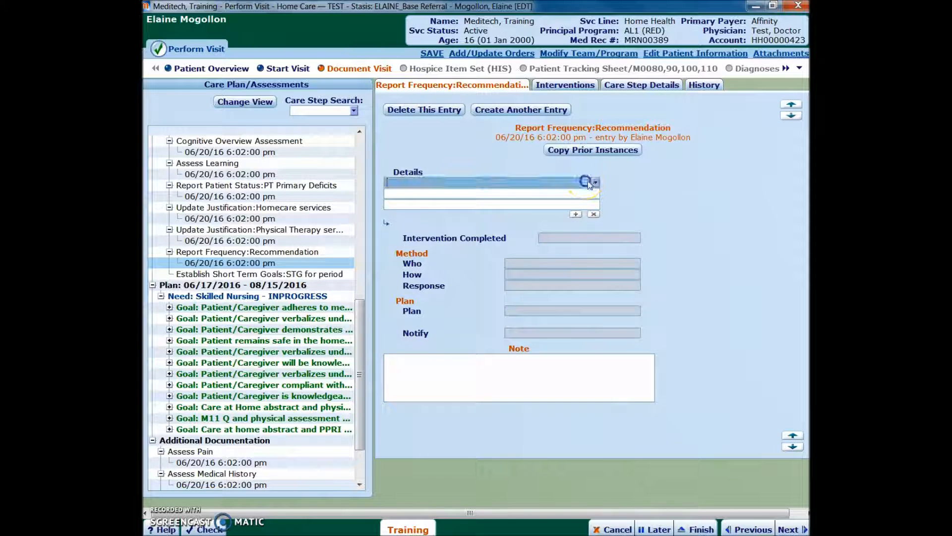
click(595, 182)
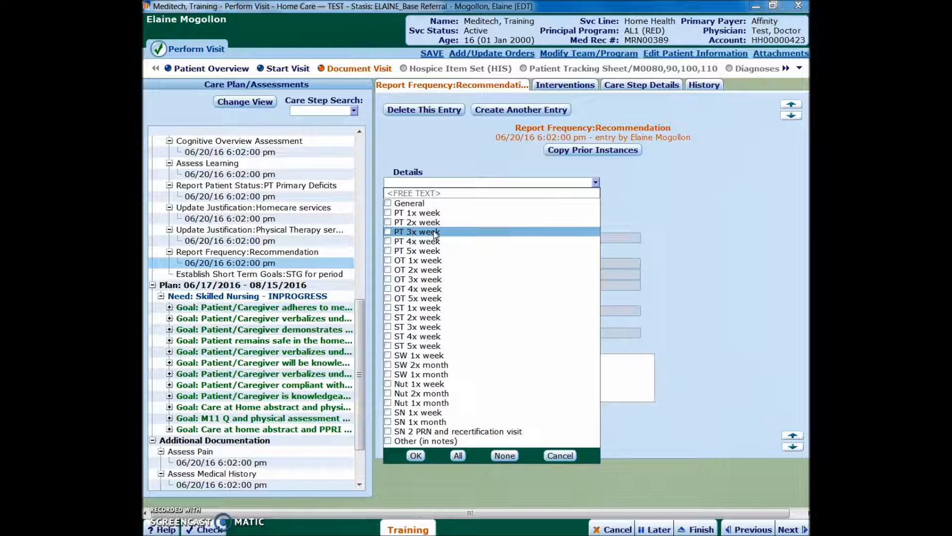
click(390, 224)
click(389, 223)
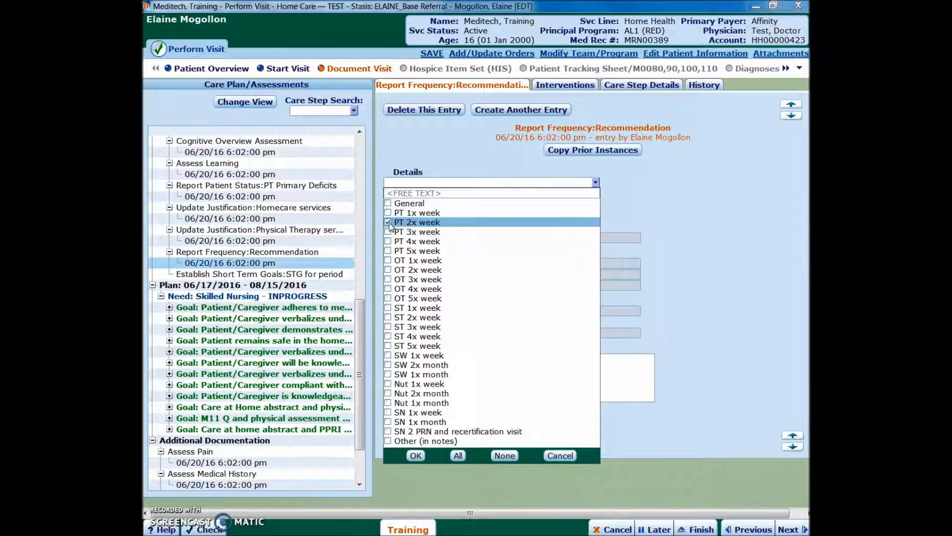
click(415, 455)
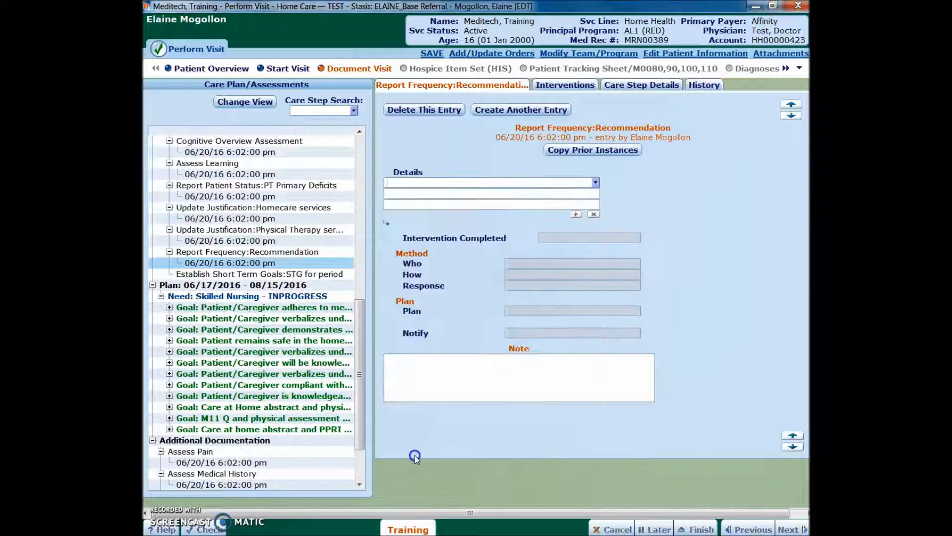
click(643, 395)
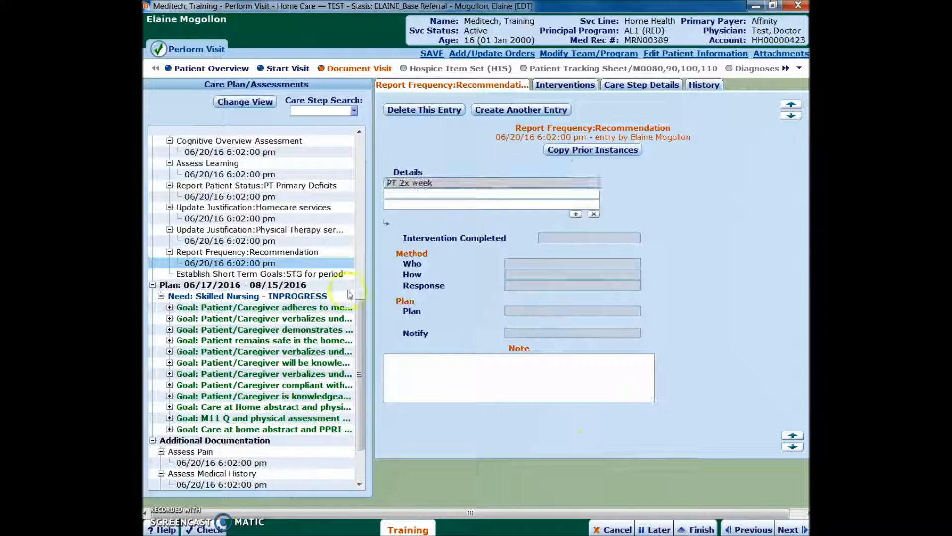
- Start the Establish Short Term Goals:STG for period entry and review its predefined details without selecting any
click(286, 274)
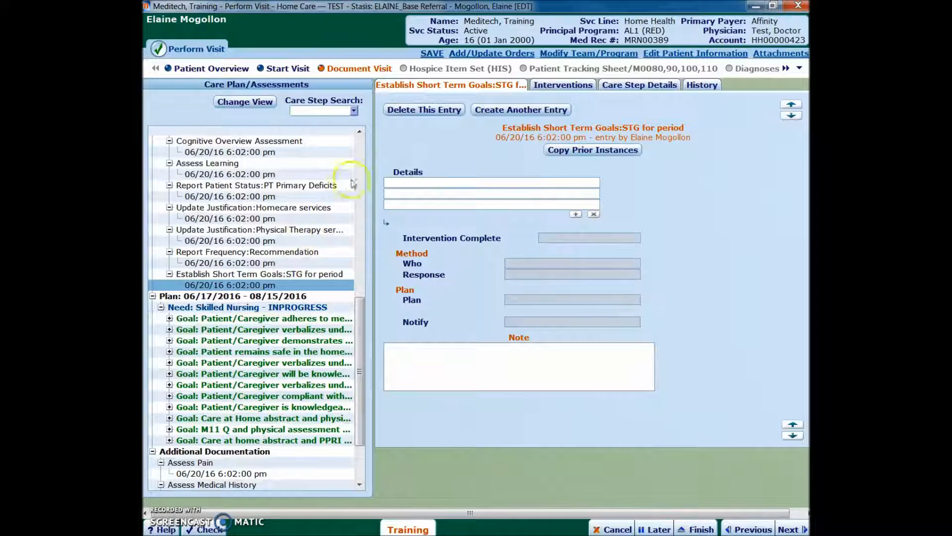
click(444, 183)
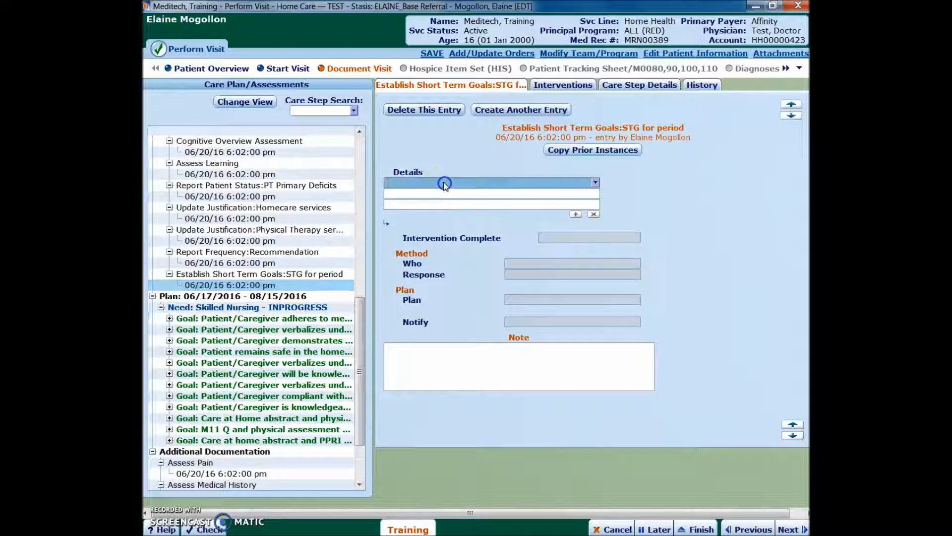
click(595, 183)
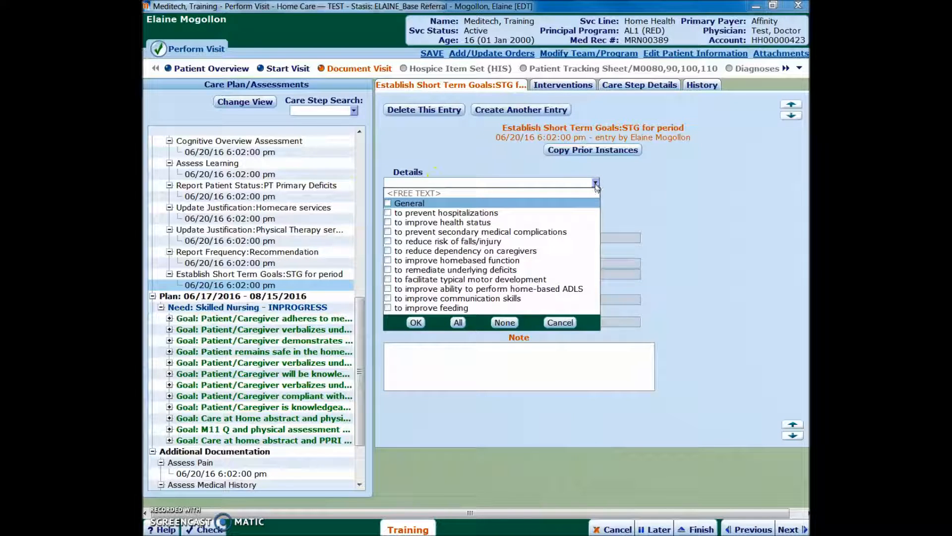
click(560, 323)
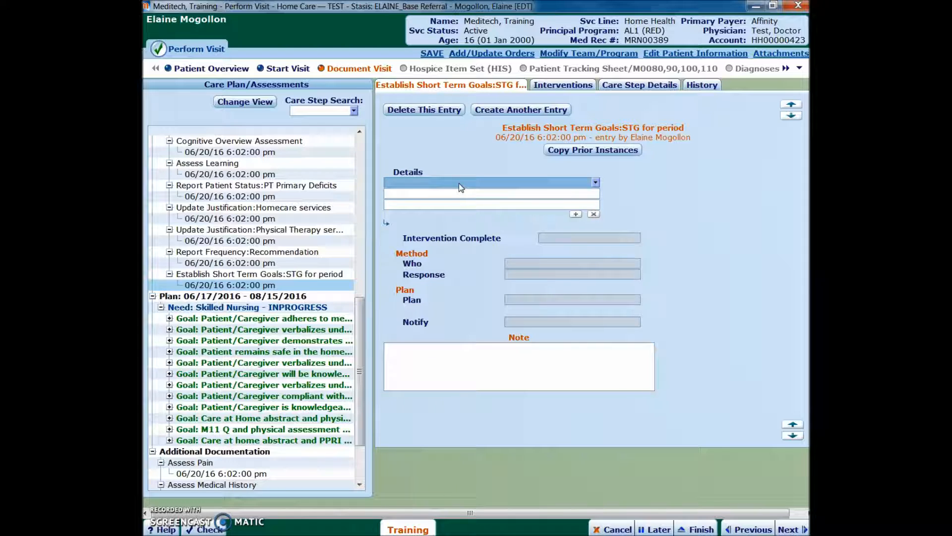
- Add the free-text short term goal "patient will be able to maintain head control in midline for 5 seconds with min A" and save its intervention with blank fields
text(patient w)
text(ill be able)
text( t)
text(o mai)
text(ntain )
text(hea)
text(d control in midl)
text(ine for 5)
text( seconds wit)
text(h)
text( min A)
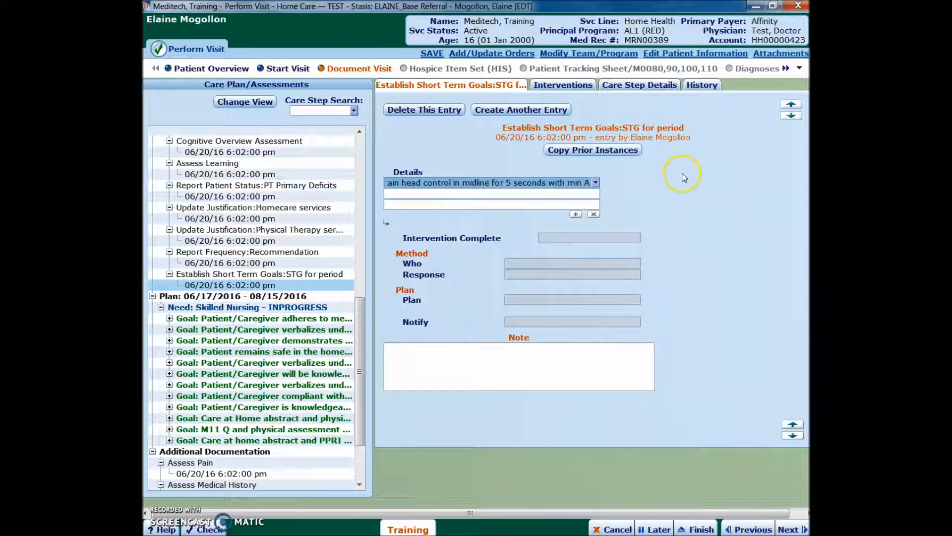
click(564, 207)
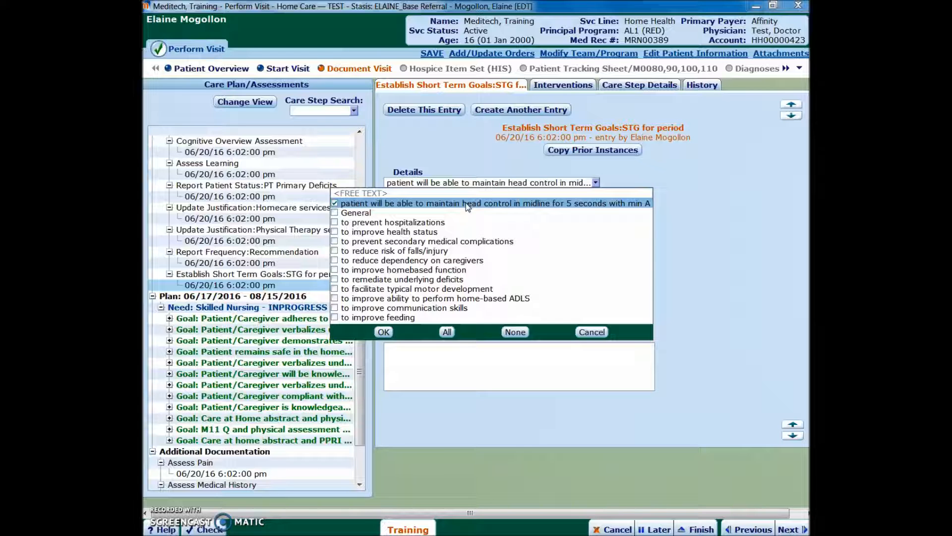
click(385, 332)
click(648, 394)
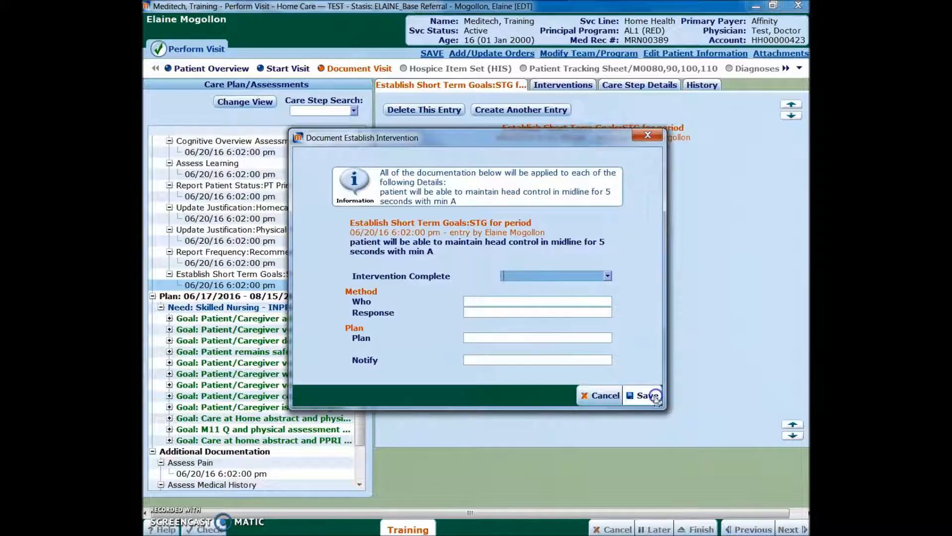
- Review the care plan tree from the routine care steps through the Physical Therapy EVAL and Skilled Nursing sections for documented and undocumented entries
click(360, 303)
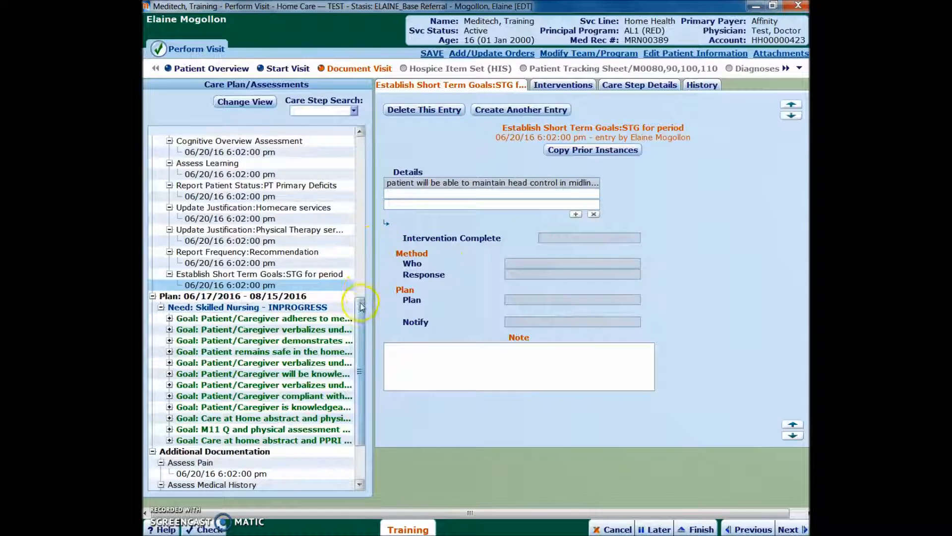
drag(360, 303, 340, 165)
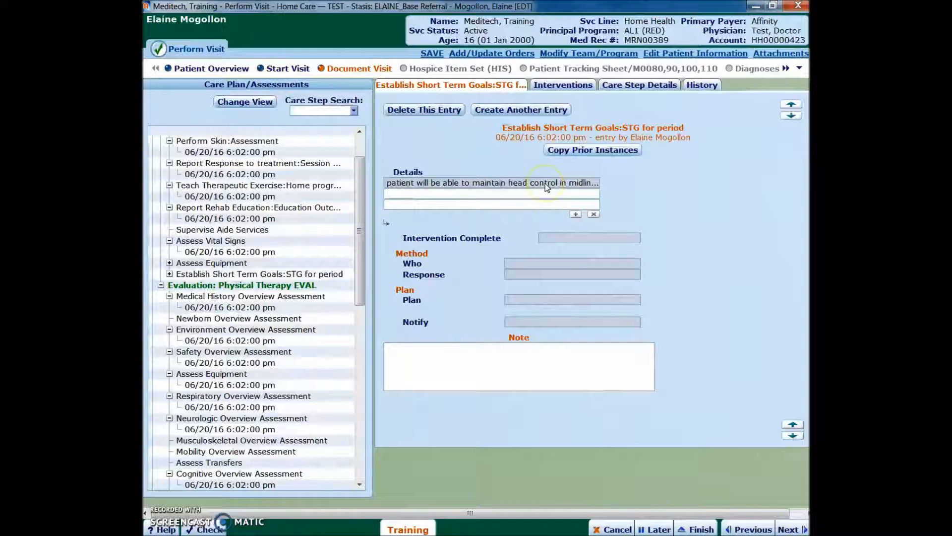
click(524, 363)
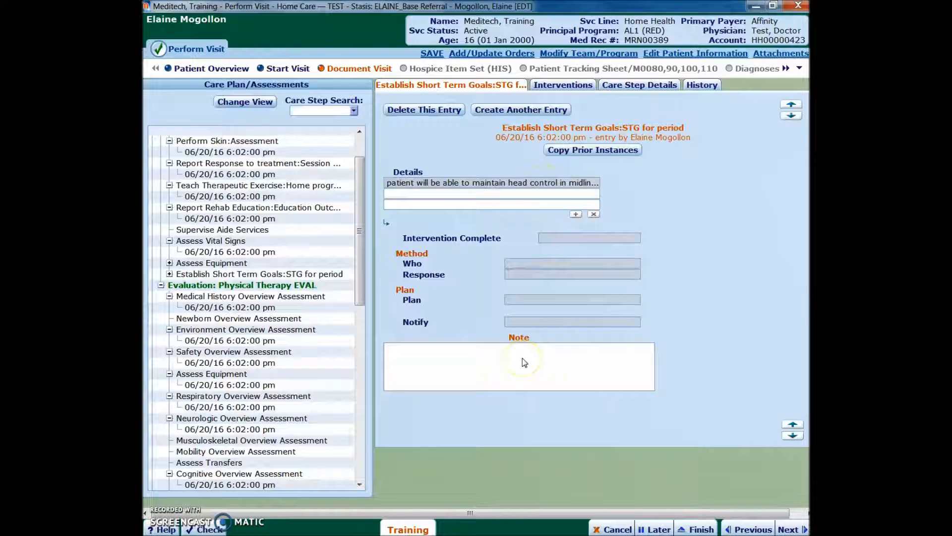
click(480, 351)
drag(359, 278, 374, 383)
click(354, 361)
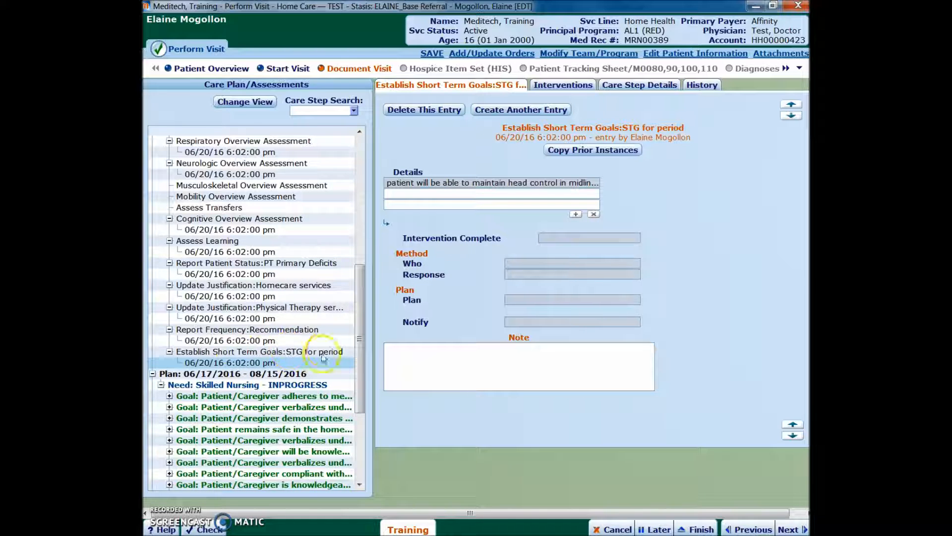
drag(361, 347, 364, 375)
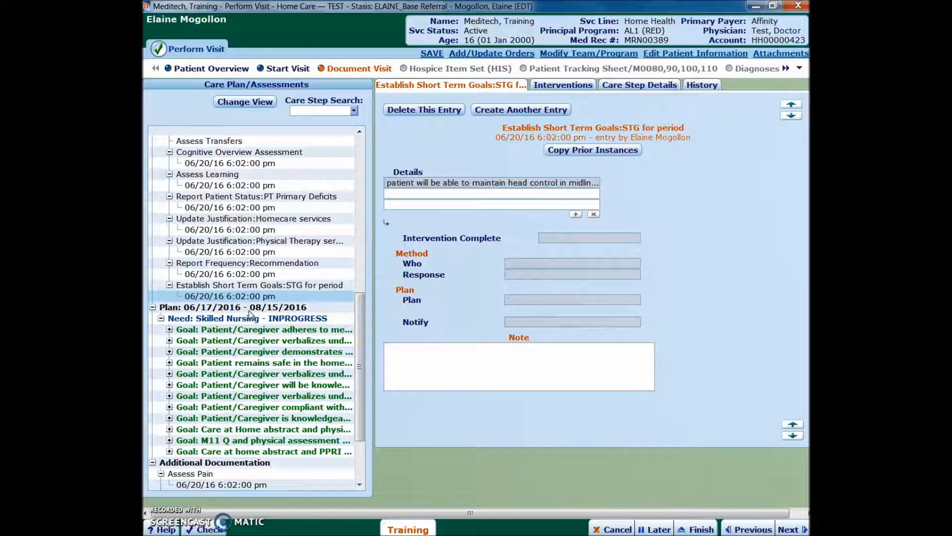
click(294, 288)
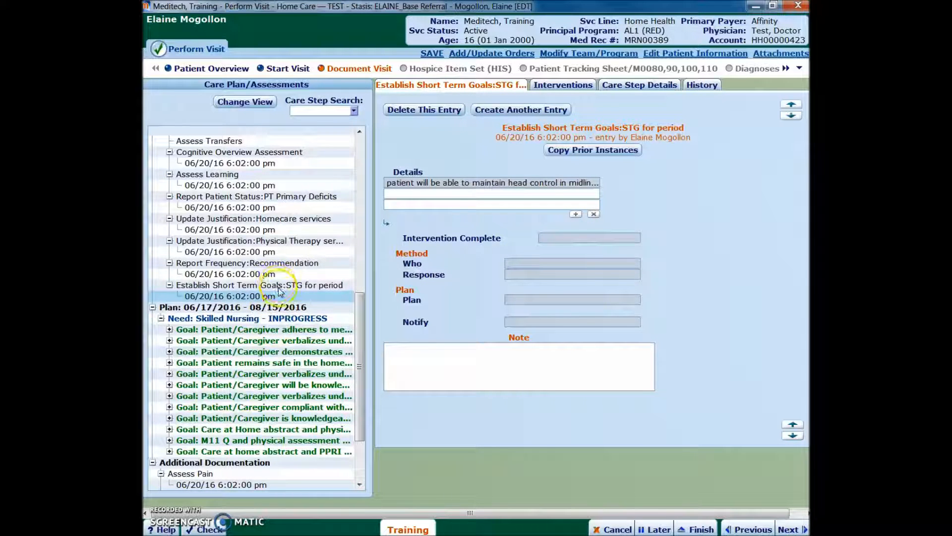
scroll(279, 291, down, 1)
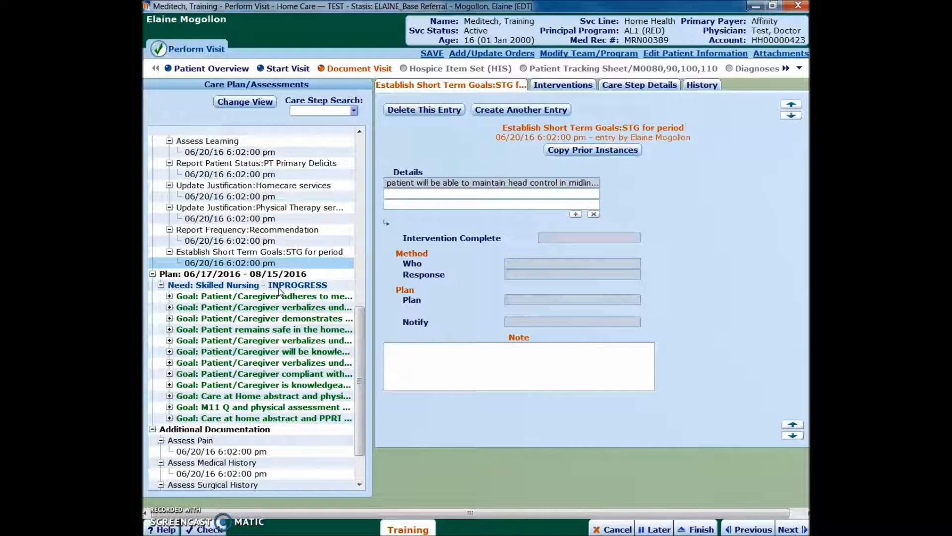
drag(360, 332, 352, 159)
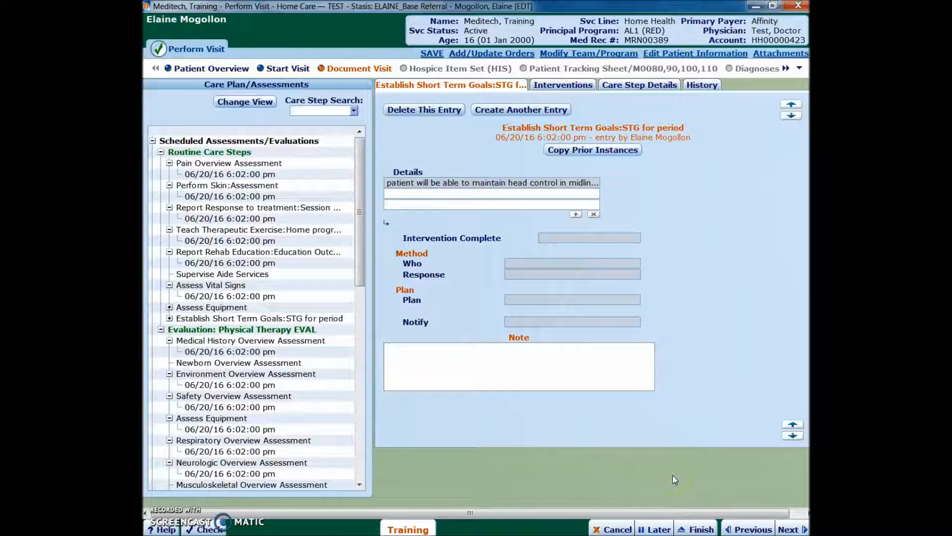
- Advance past the clinical profile to the medications and read through the English education leaflet for albuterol sulfate
click(787, 529)
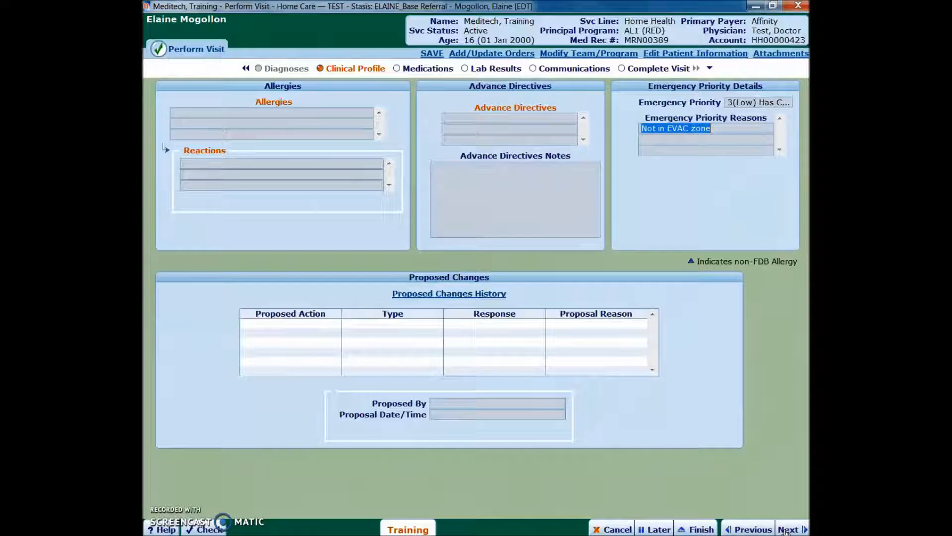
click(787, 529)
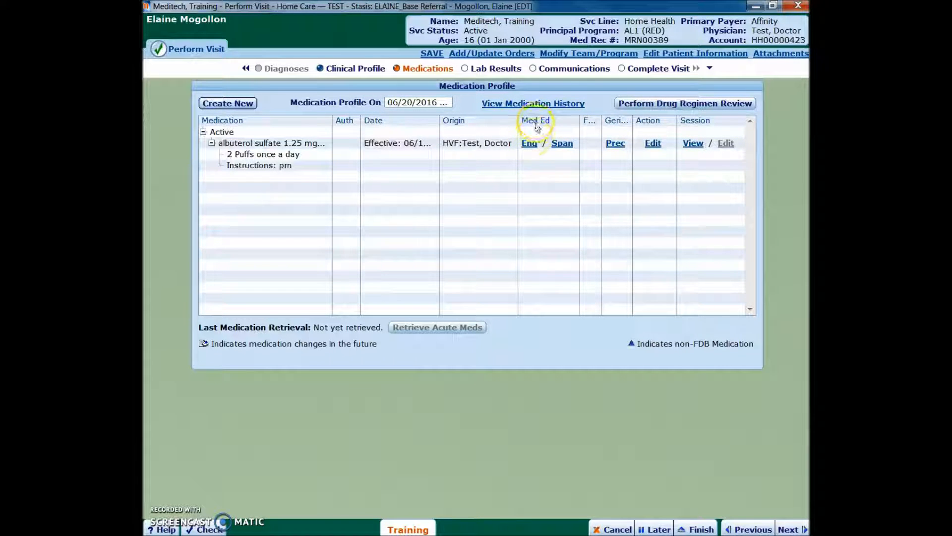
click(533, 145)
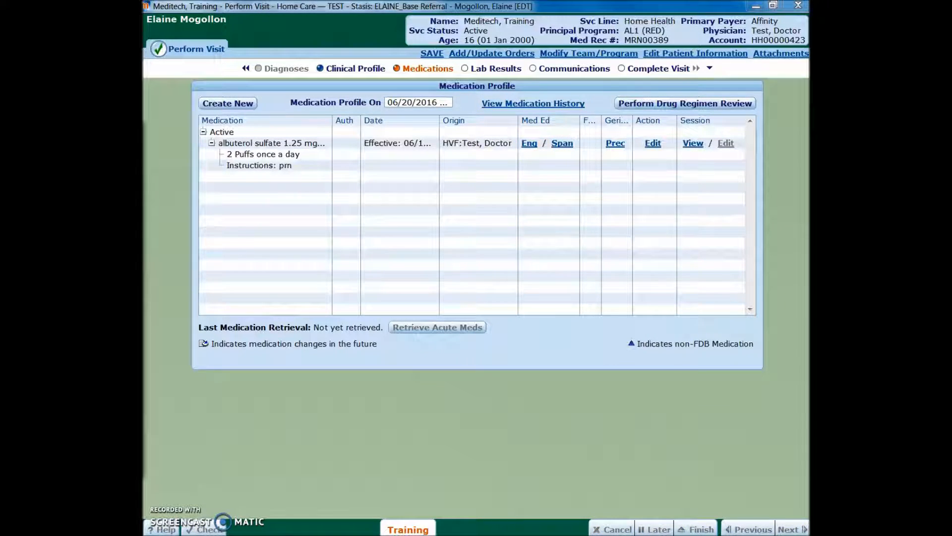
drag(0, 127, 491, 107)
scroll(469, 218, down, 3)
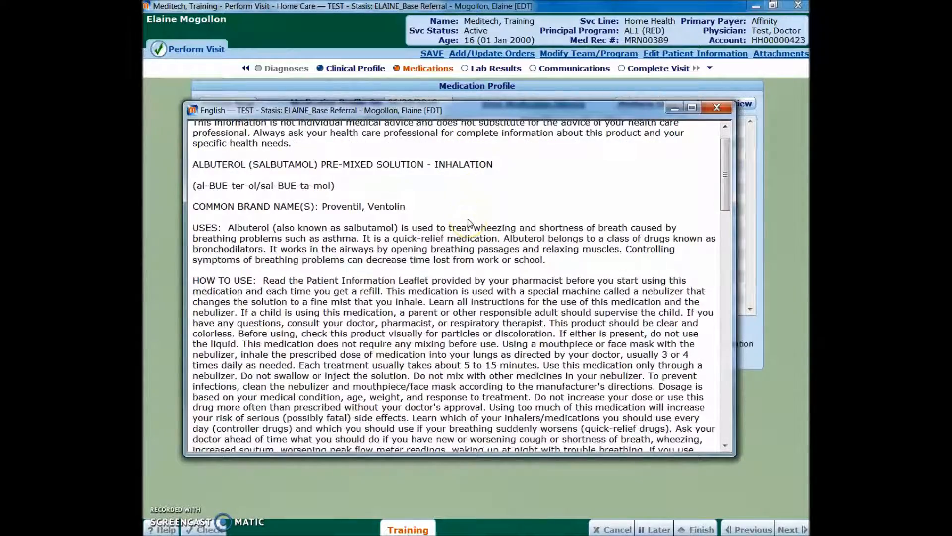
scroll(468, 223, down, 6)
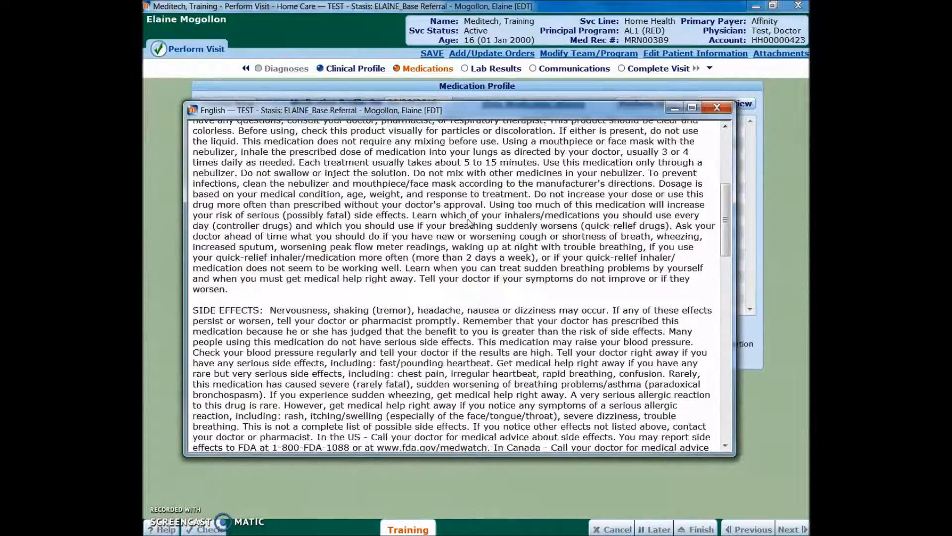
scroll(469, 222, down, 12)
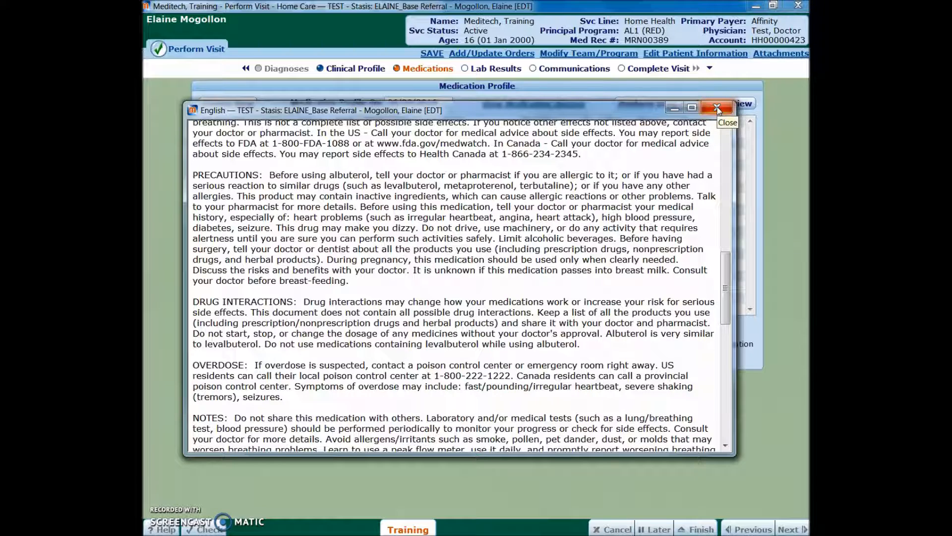
click(717, 108)
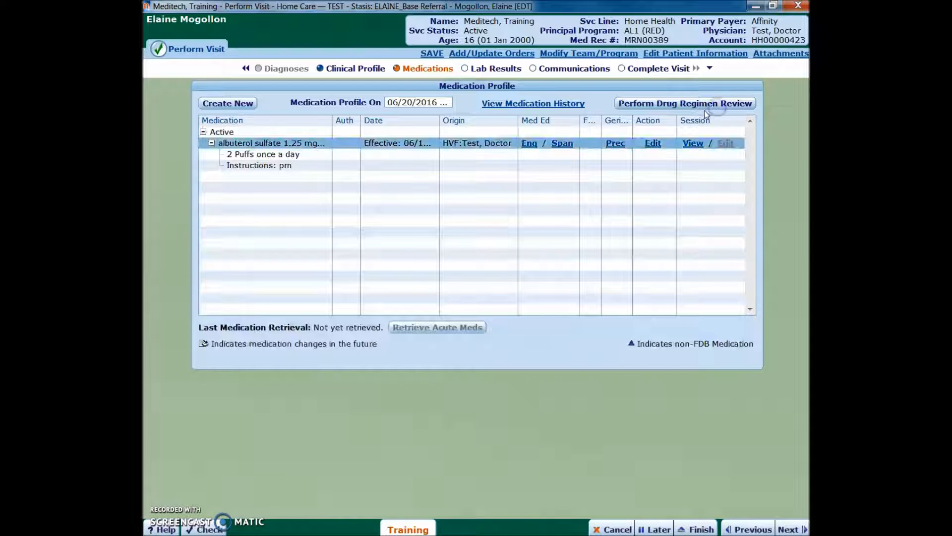
- Advance past the lab results to the visit's communications
click(793, 529)
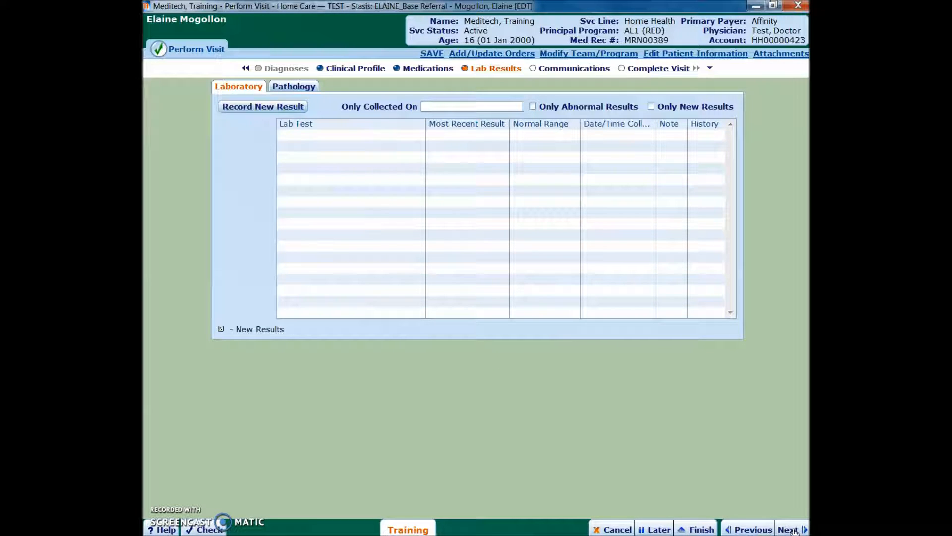
click(792, 529)
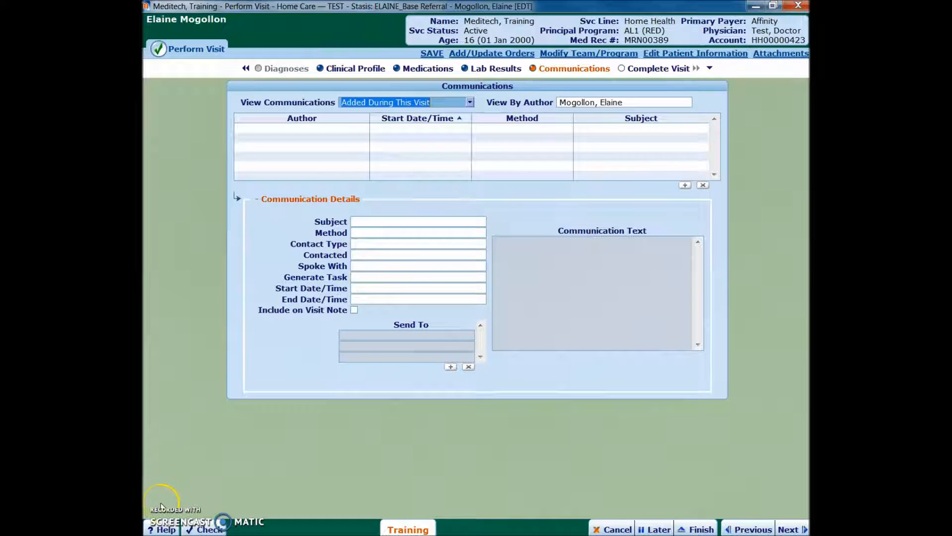
click(179, 515)
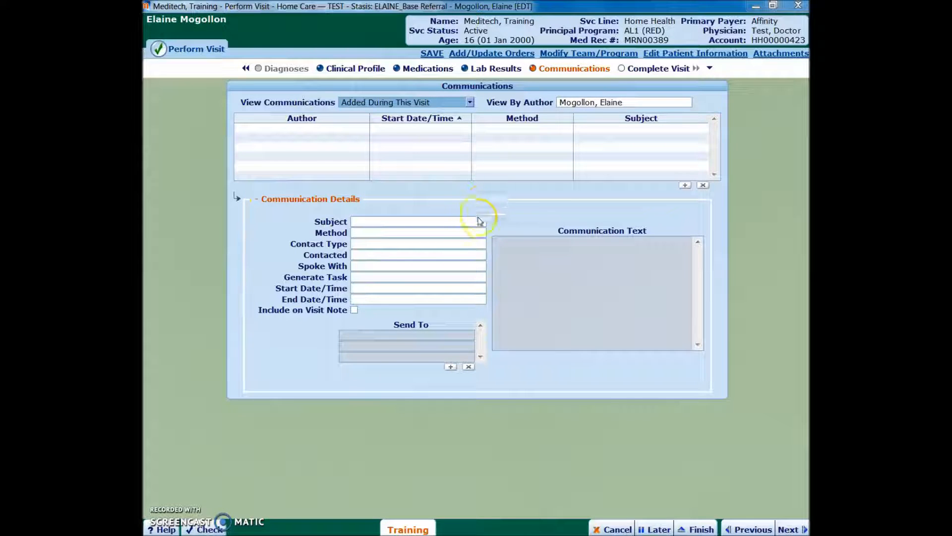
- Start a new communication with the subject Coordination and the method Team communication, leaving the task blank
click(476, 222)
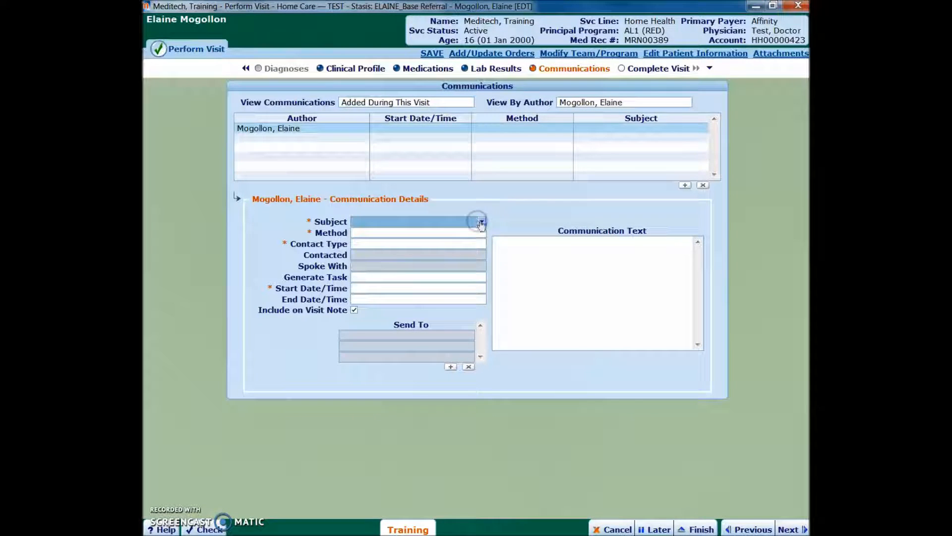
click(481, 221)
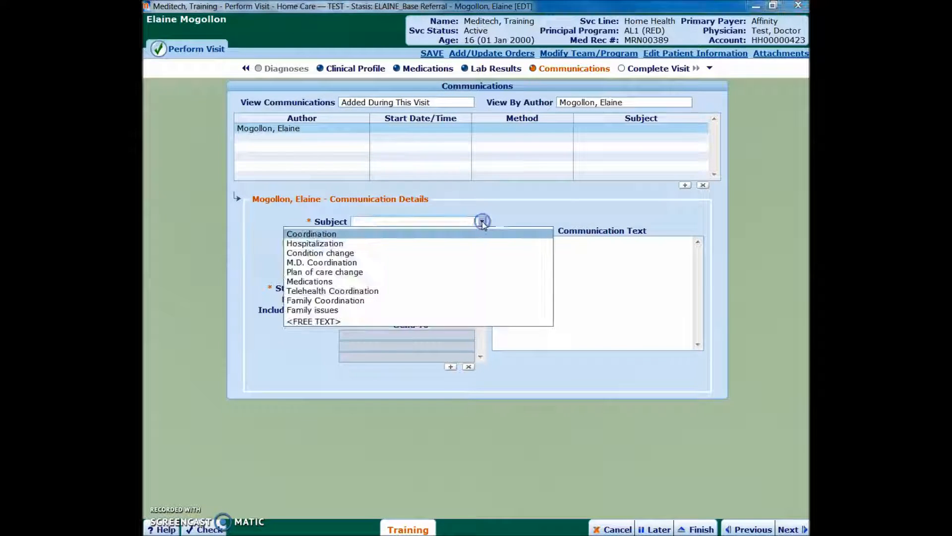
click(307, 234)
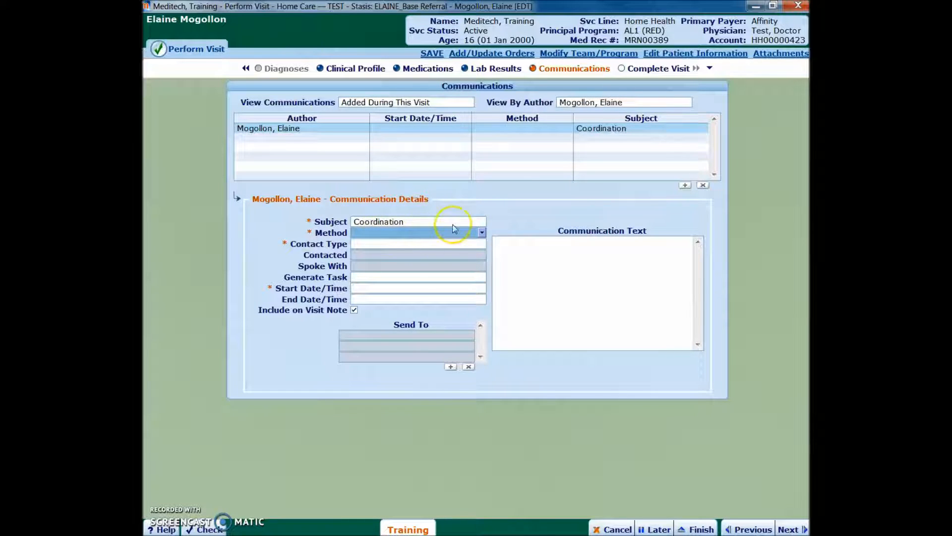
click(482, 233)
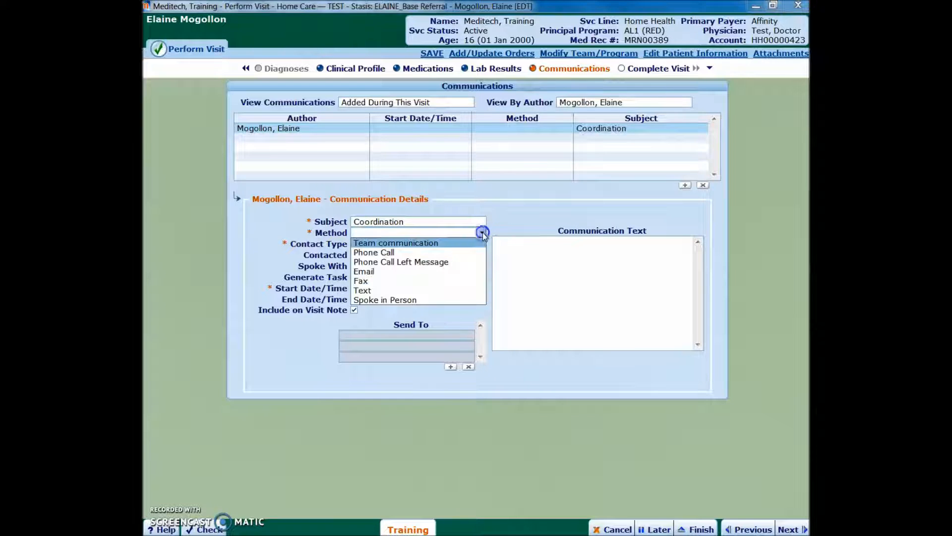
click(425, 242)
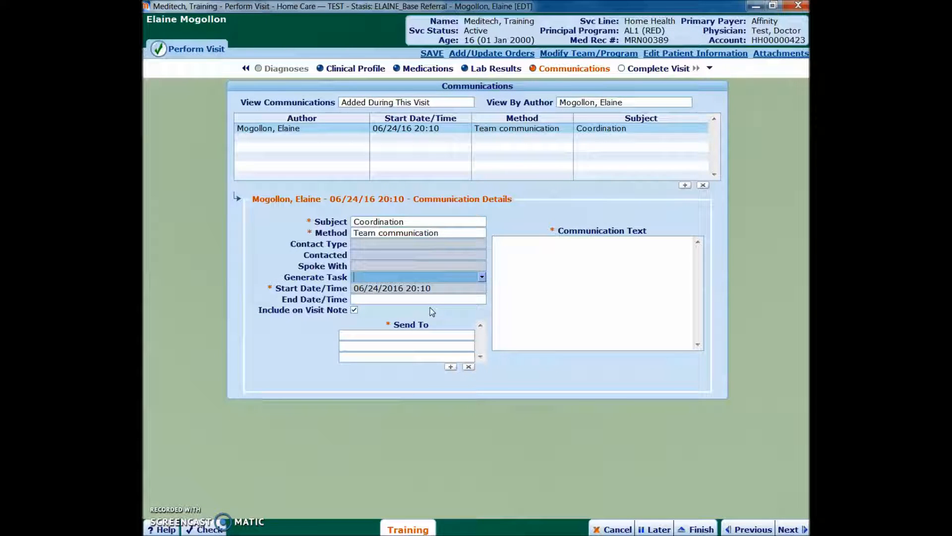
click(432, 276)
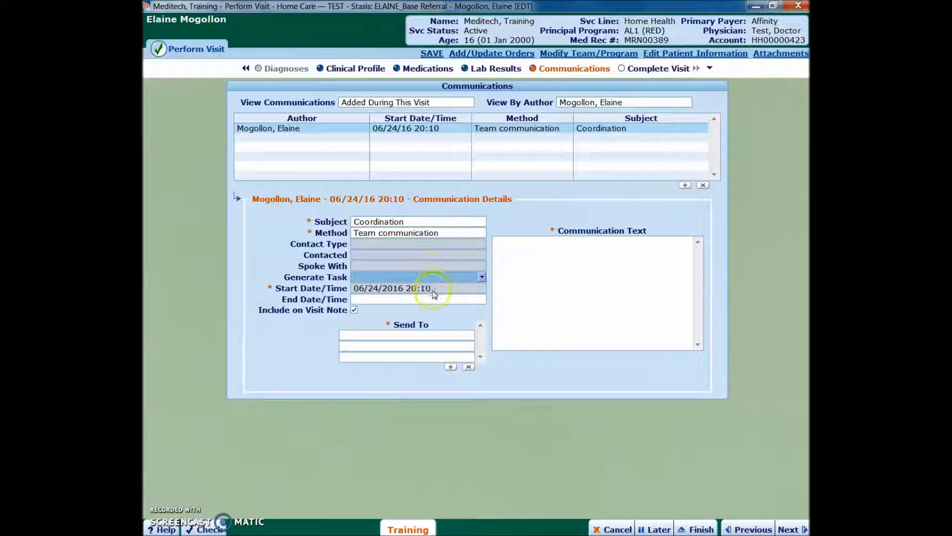
click(437, 323)
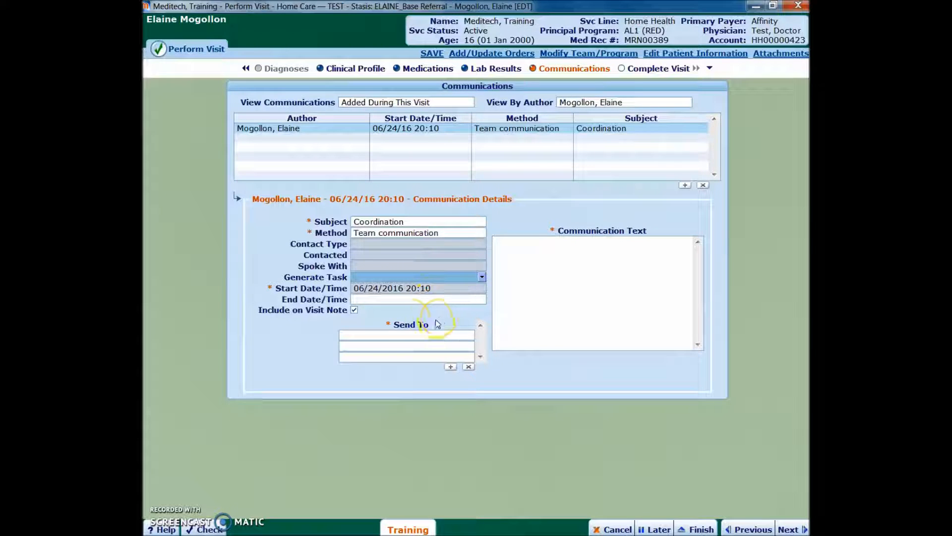
click(387, 312)
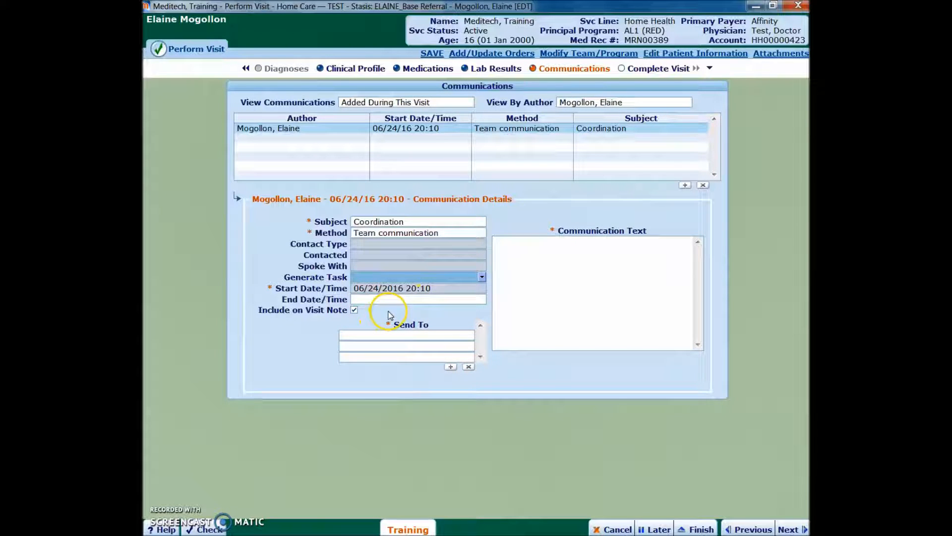
- Address the communication to All Team Leads and two individual staff members by surname
click(456, 335)
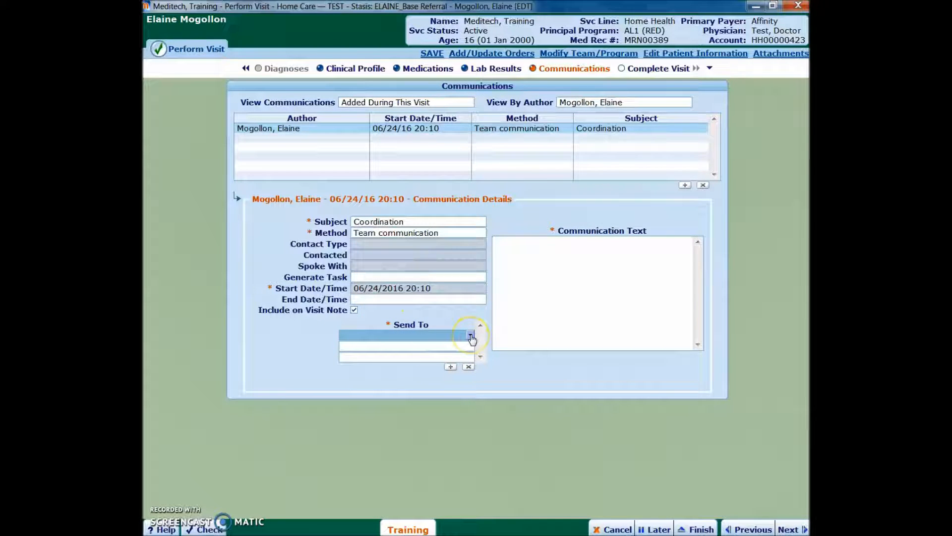
click(470, 336)
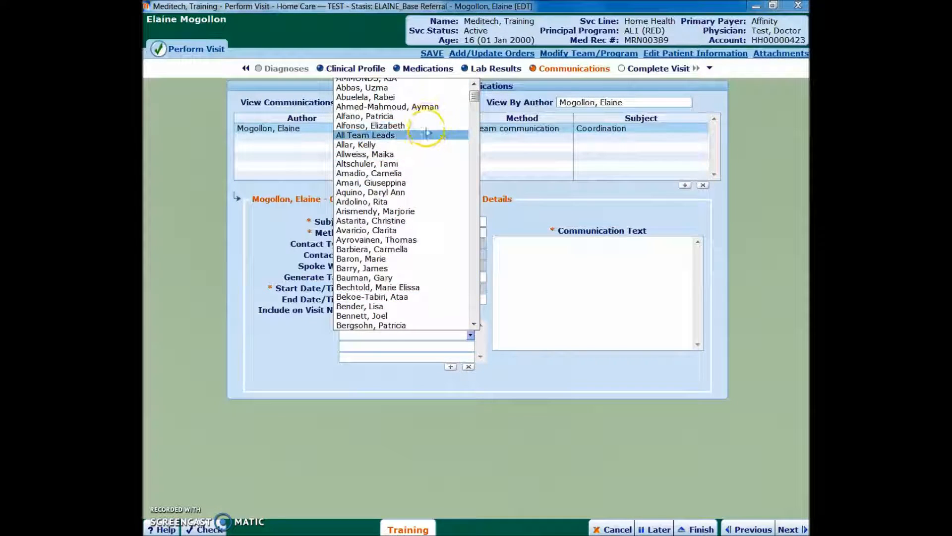
click(427, 134)
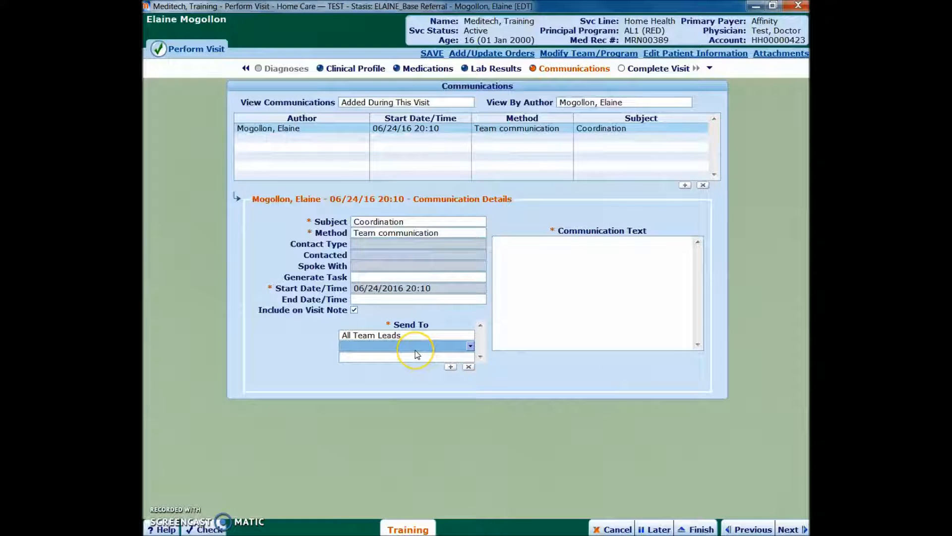
text(kres)
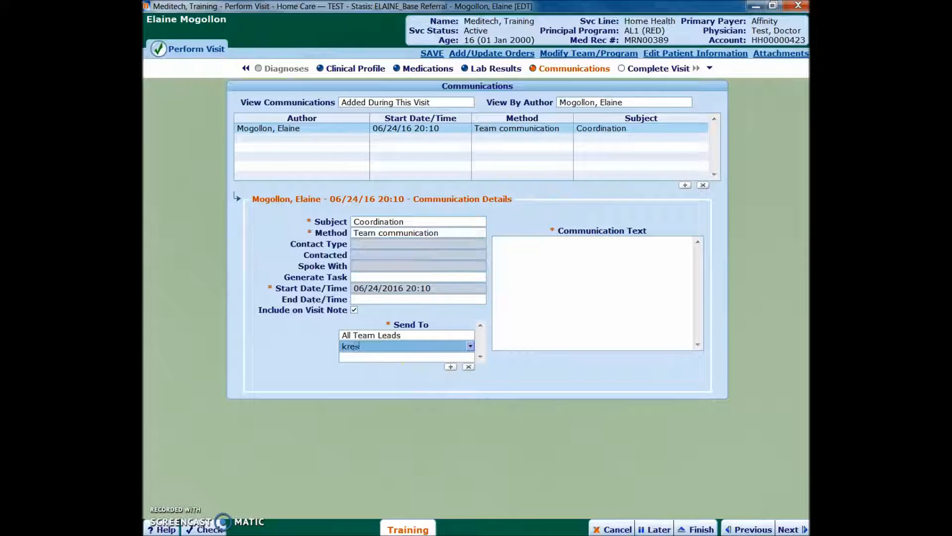
key(Return)
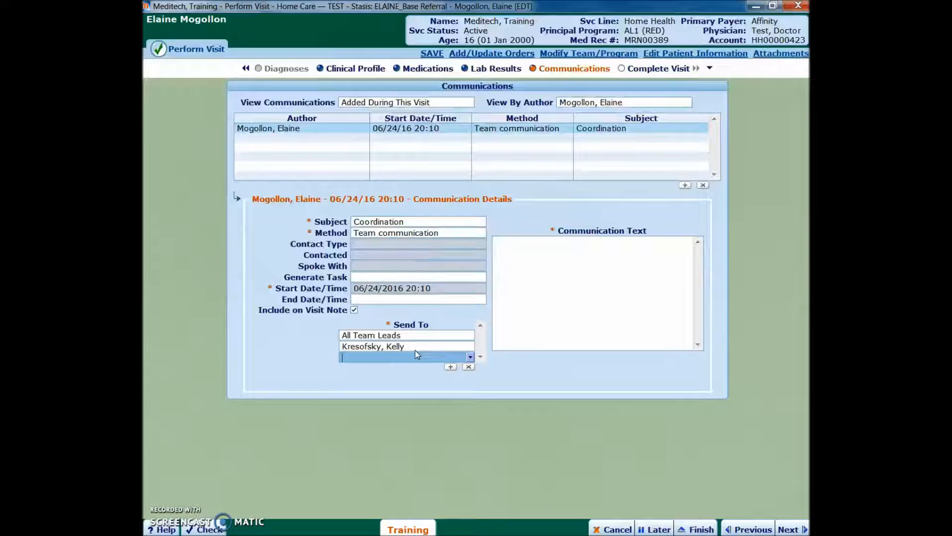
text(mogo)
key(Return)
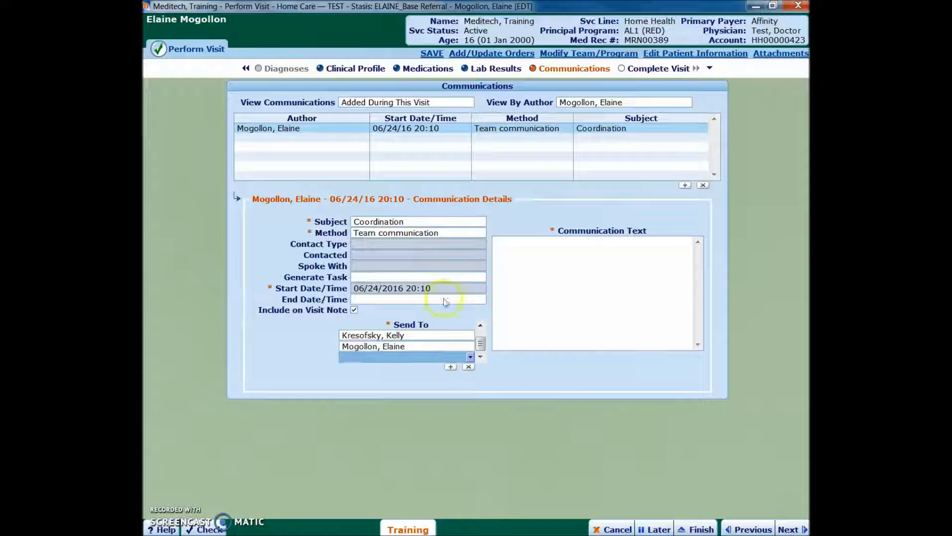
- Begin the communication text by stating the patient was evaluated today and that a 2x a week frequency is recommended
click(575, 250)
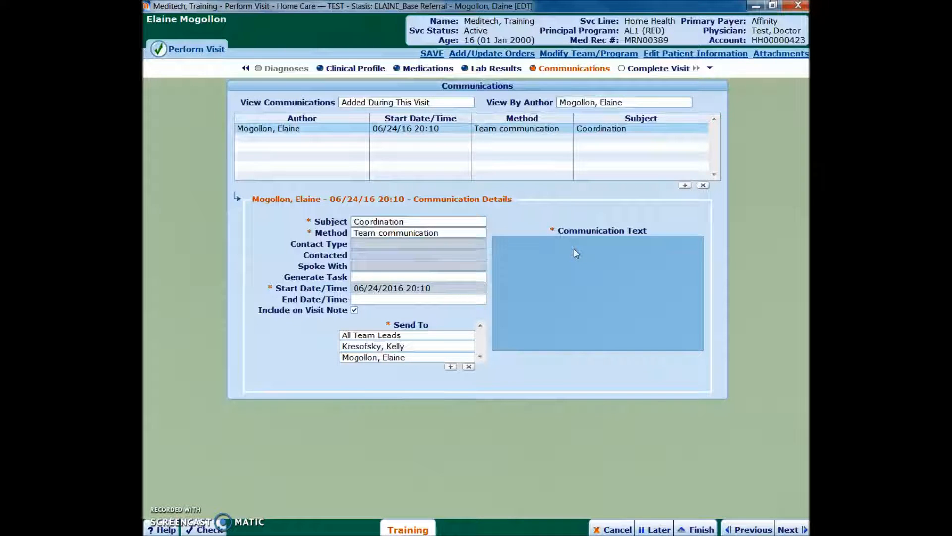
text(Pa)
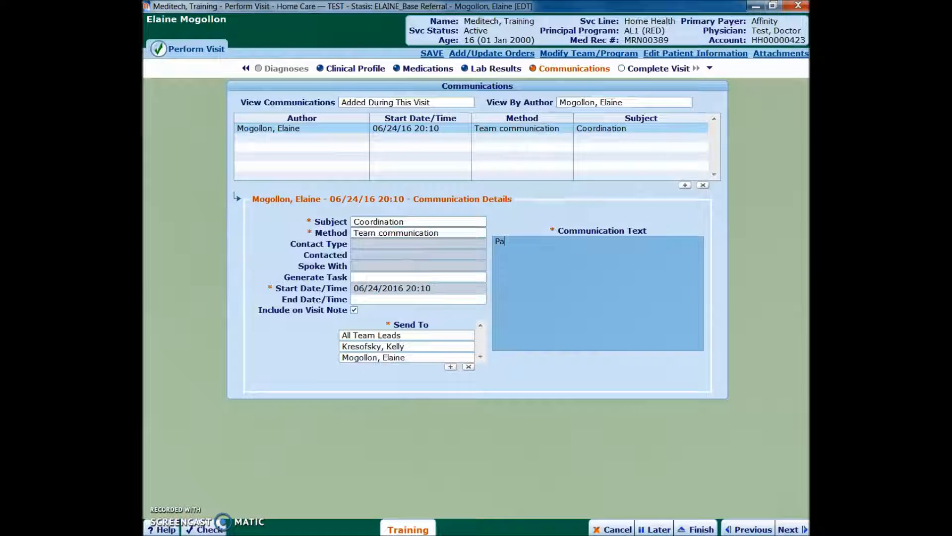
text(tietn evaluatie)
text(d today)
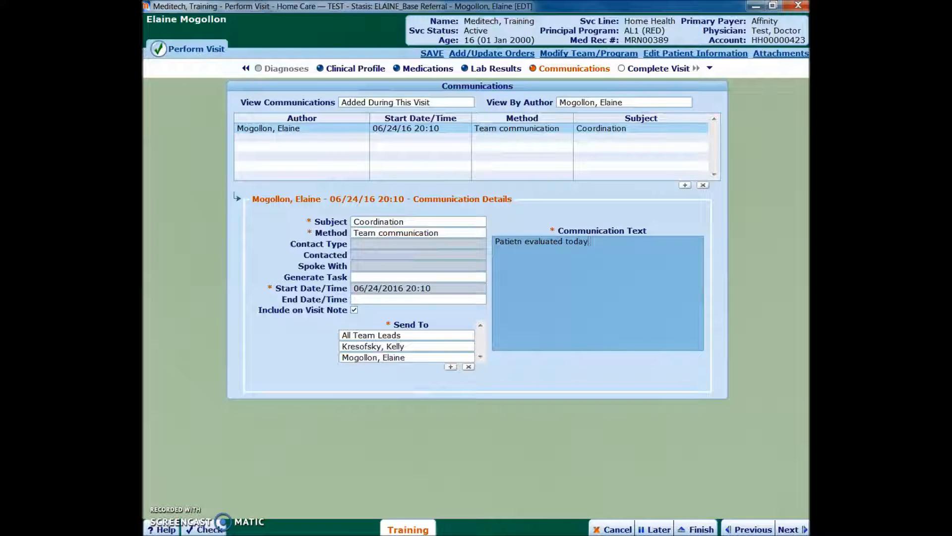
text(. Recommen)
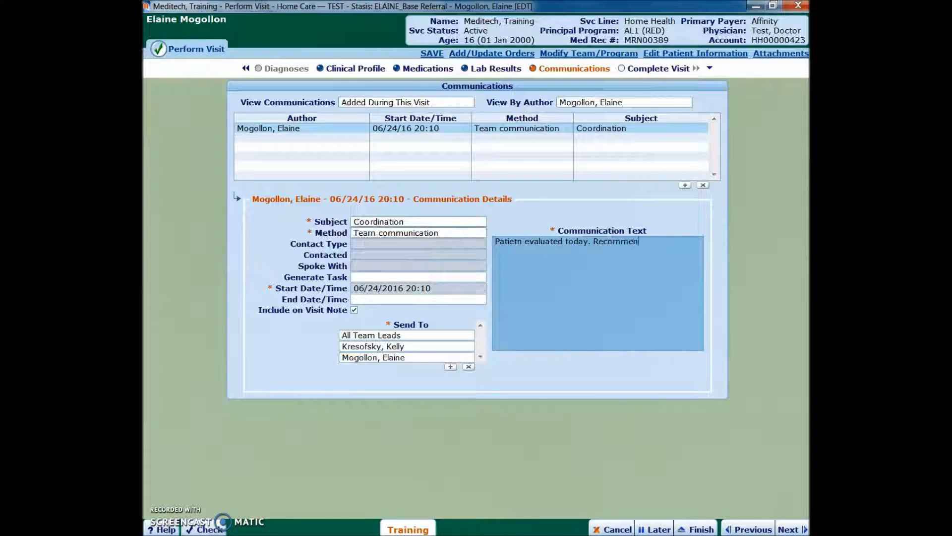
text(dng 2x a week fr)
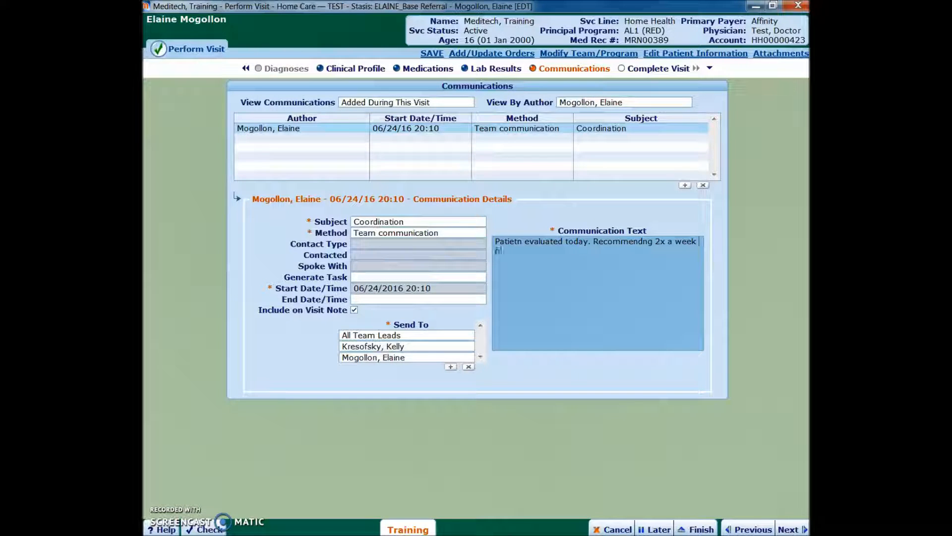
text(equence)
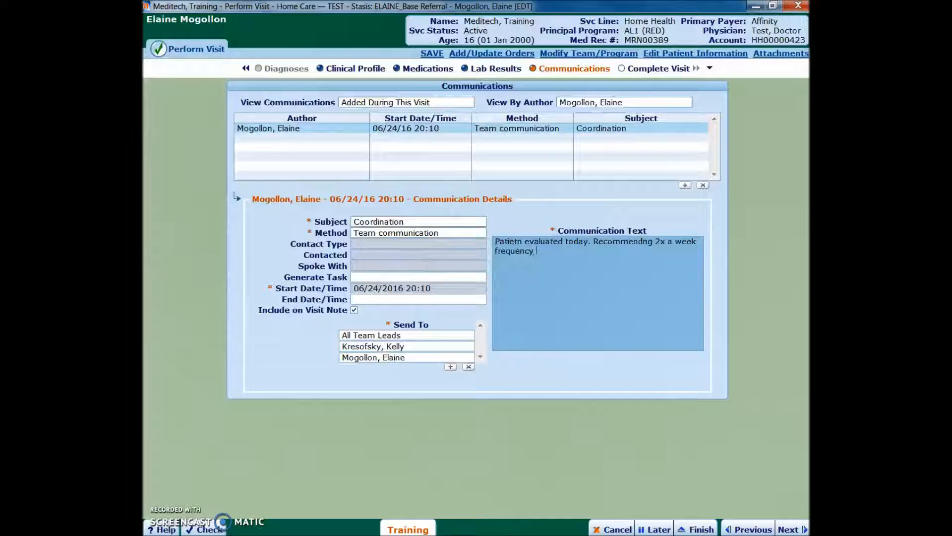
- Finish the communication text with the focus on improving ROM, strength and standing balance
text( to fou)
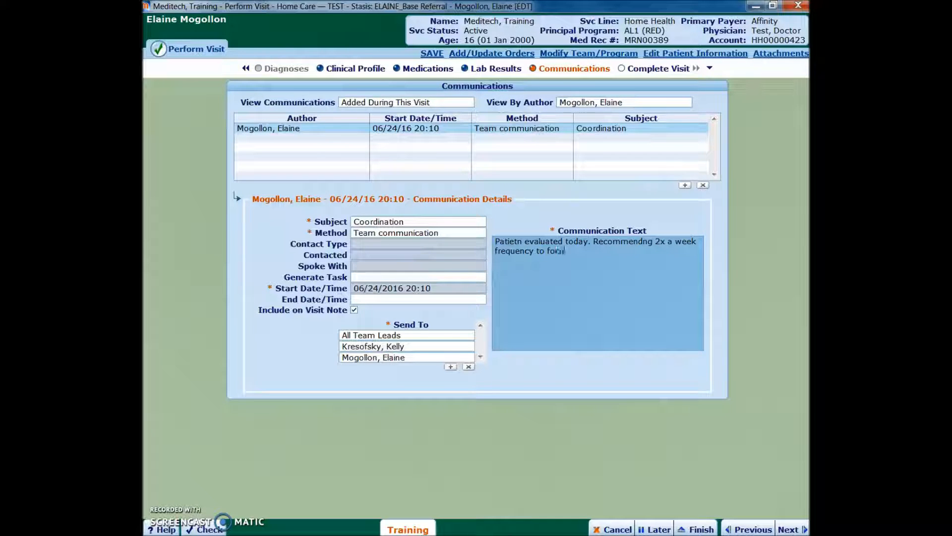
key(BackSpace)
text(cus on improving ROM, stren)
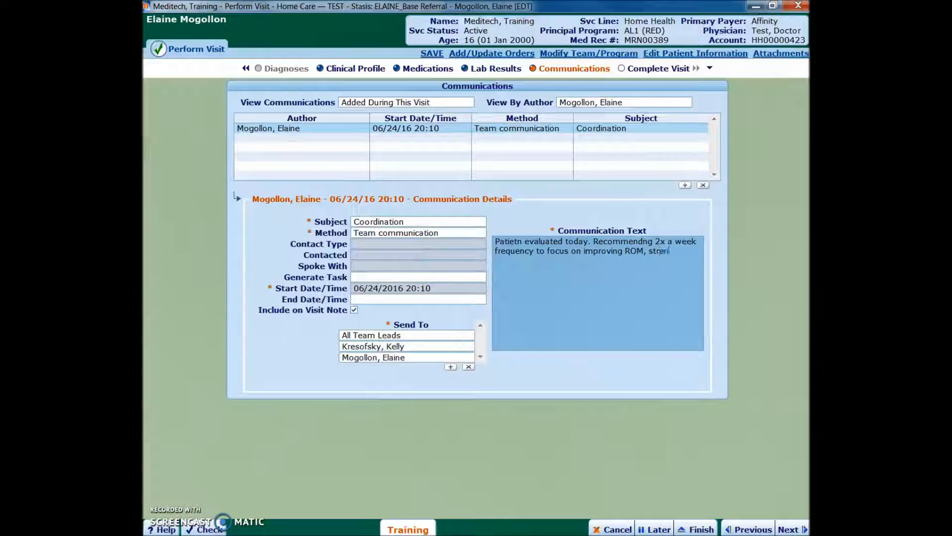
text(tgh and standing pa)
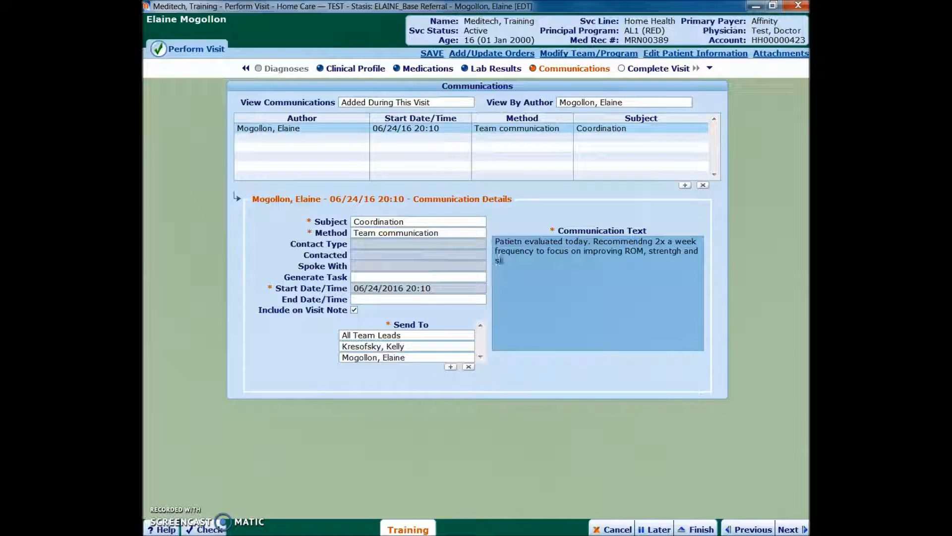
key(BackSpace)
key(BackSpace)
text(balance.)
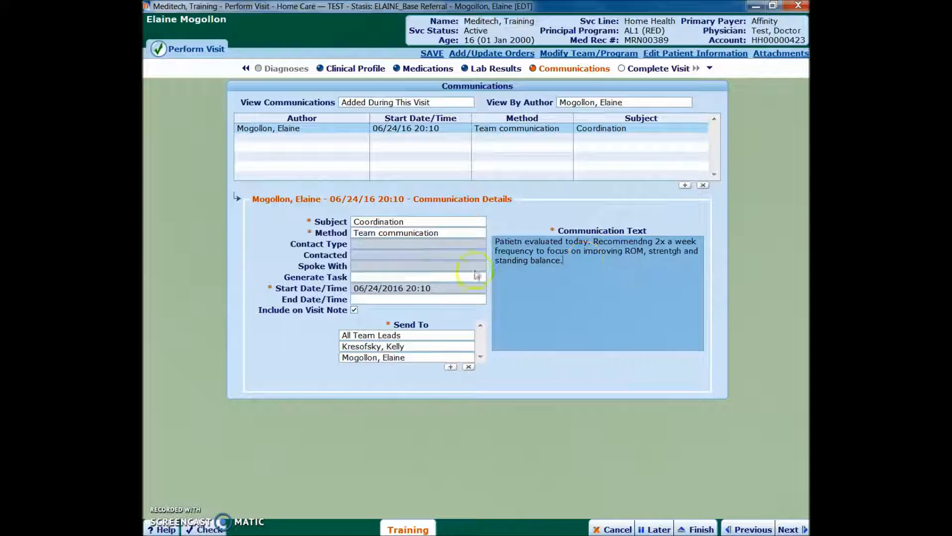
- Correct the misspelled words "Patient" and "strength" in the communication text
click(526, 246)
key(BackSpace)
key(BackSpace)
text(nt)
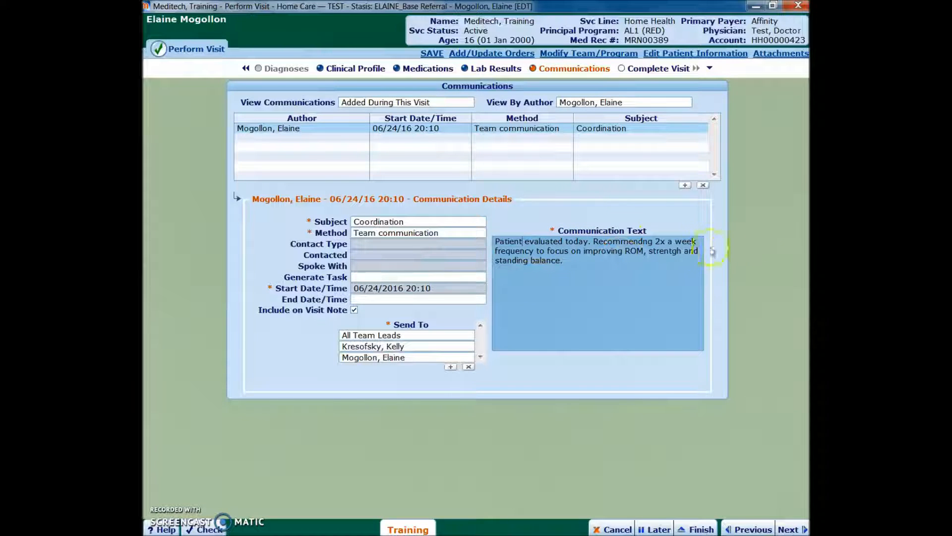
click(680, 252)
key(BackSpace)
key(BackSpace)
key(BackSpace)
text(gth)
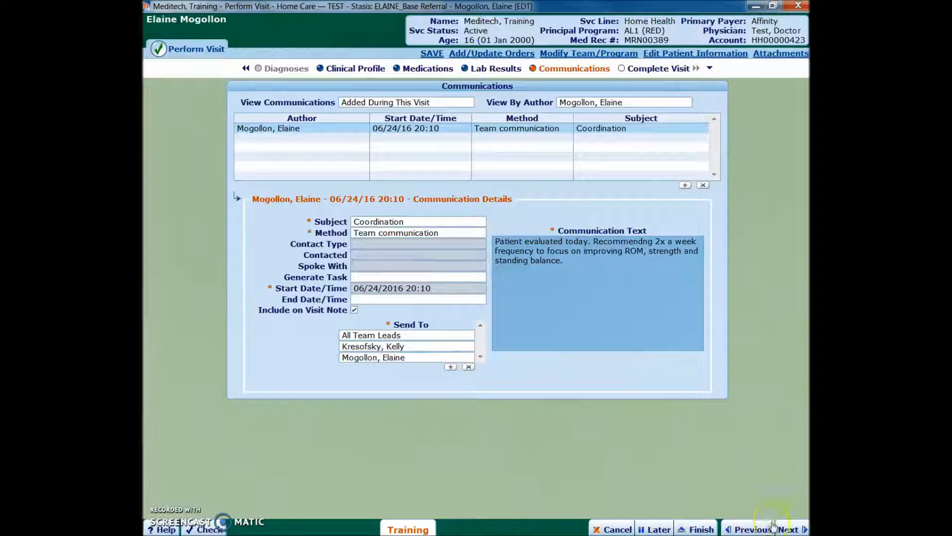
- Advance to completing the visit and change the visit type to PT Eval
click(789, 529)
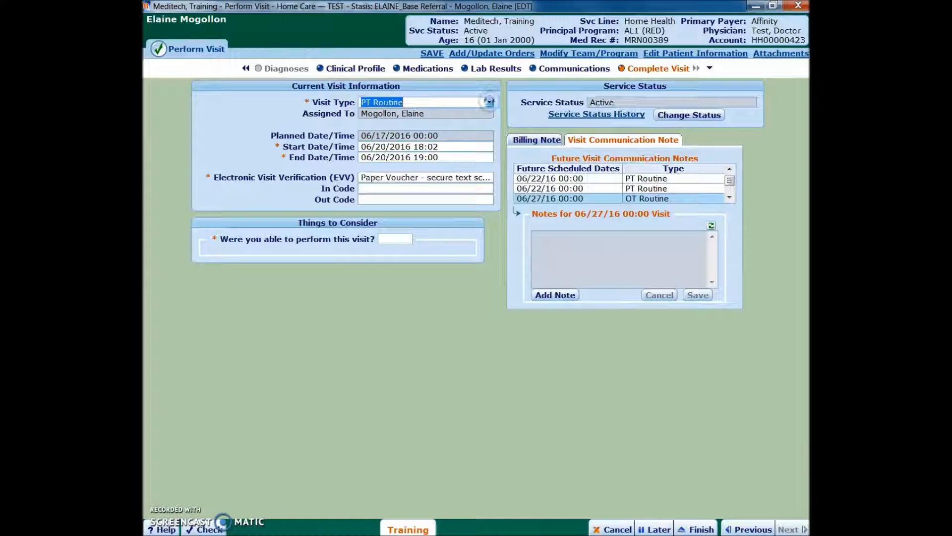
click(490, 103)
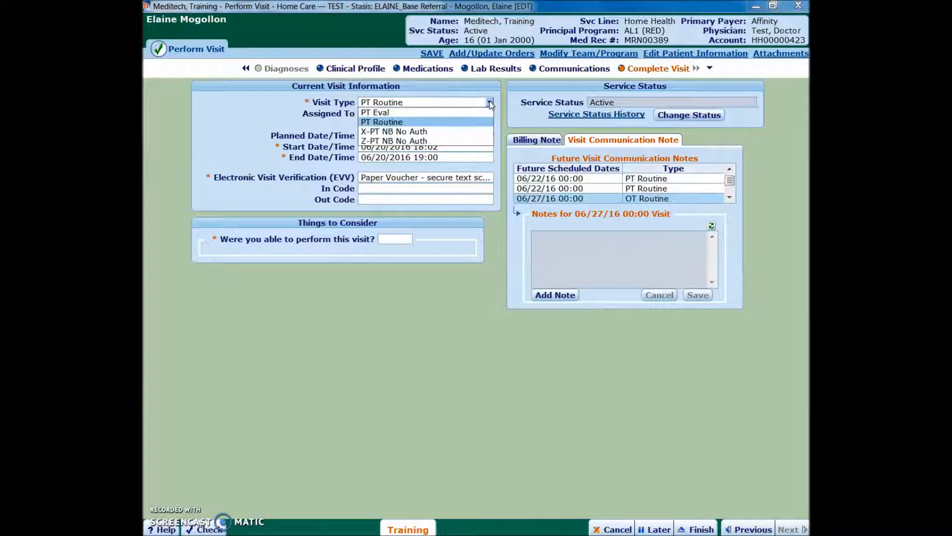
click(392, 112)
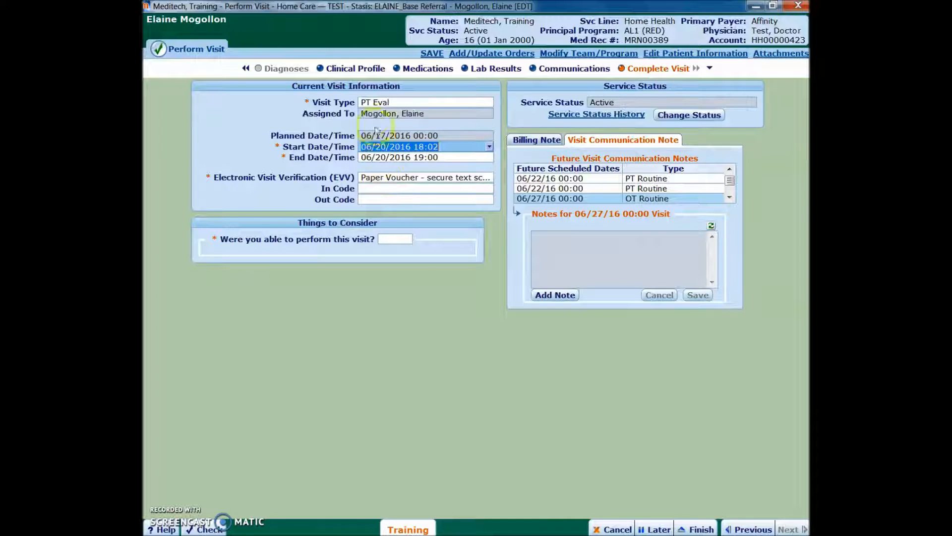
- Answer Yes to whether this visit could be performed
click(377, 189)
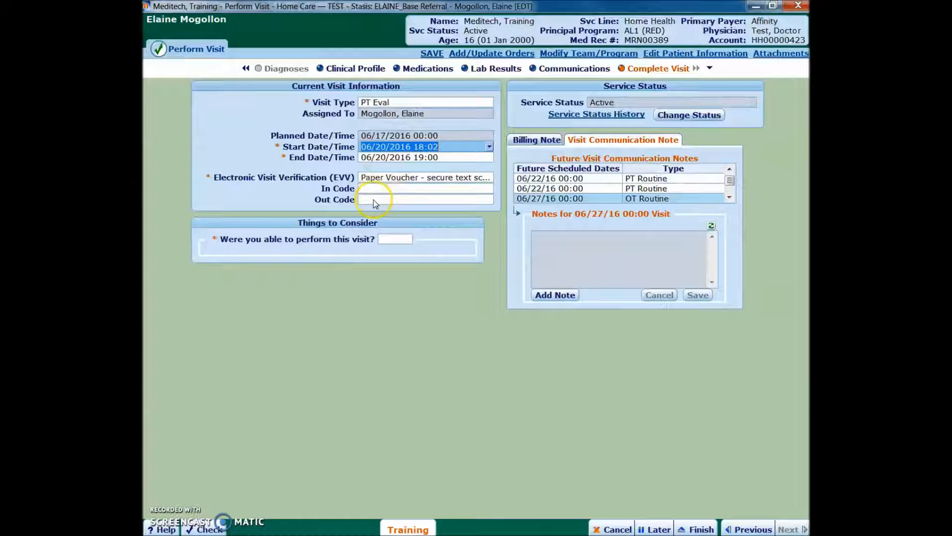
click(366, 241)
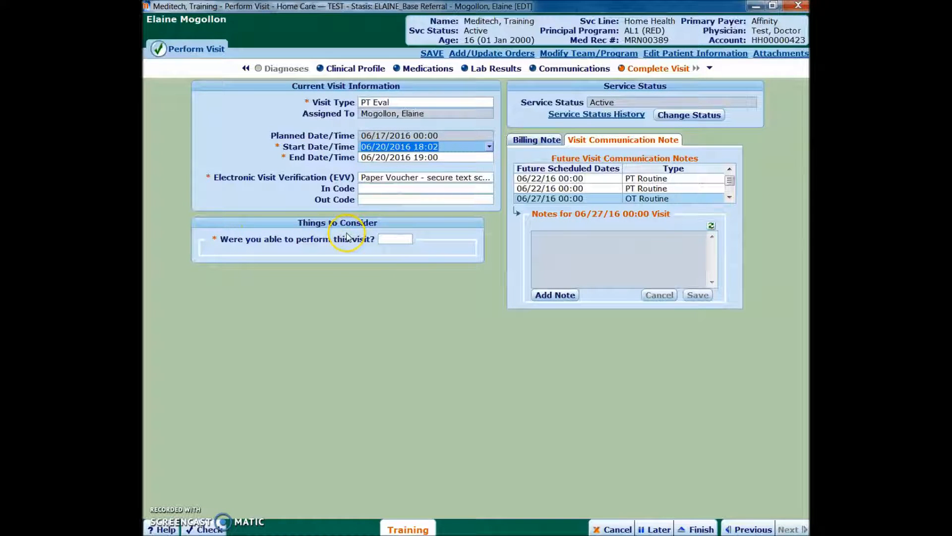
click(407, 241)
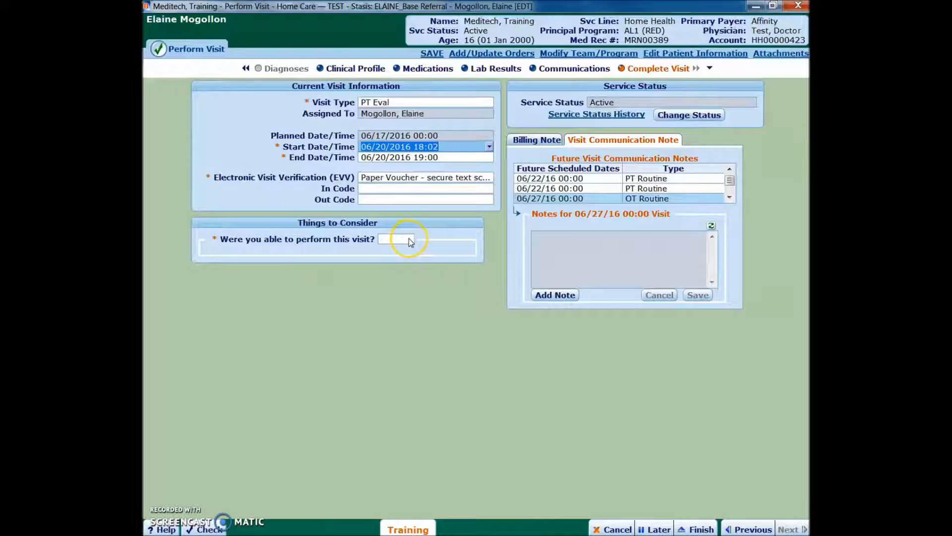
click(408, 240)
click(400, 252)
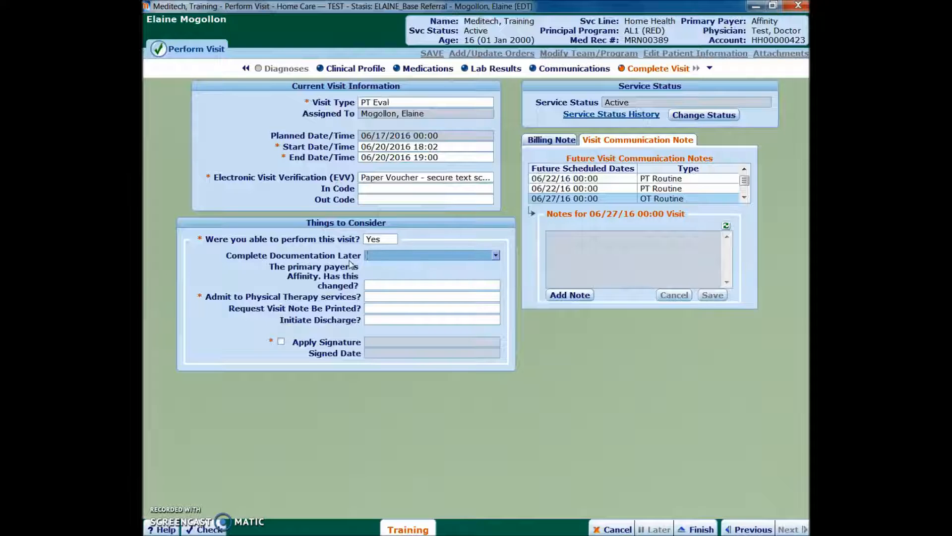
- Try setting Complete Documentation Later to Yes and clear the answer again
click(369, 257)
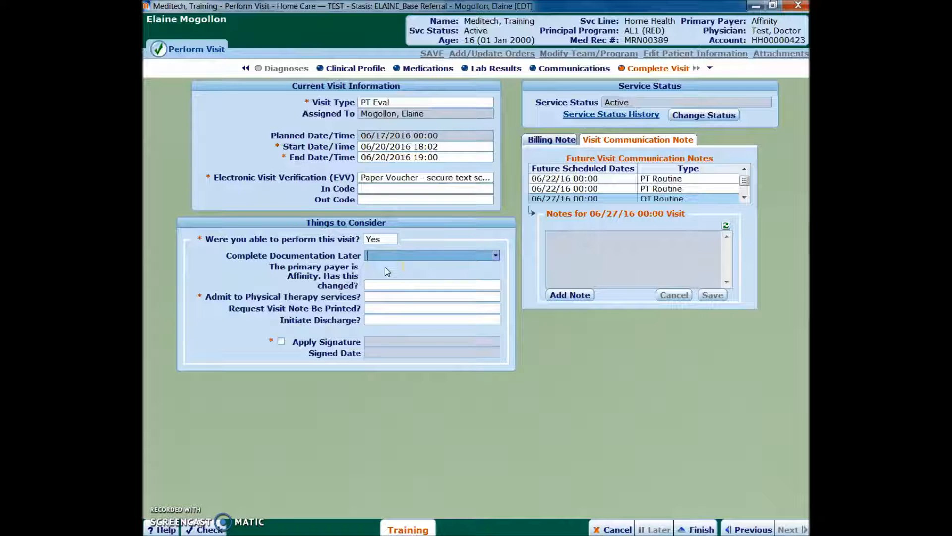
click(428, 257)
click(495, 255)
click(375, 267)
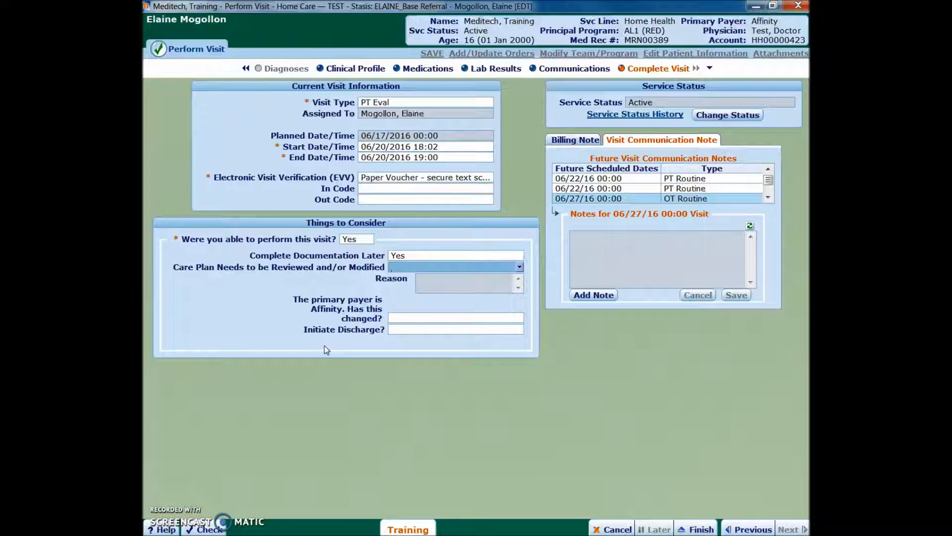
click(410, 255)
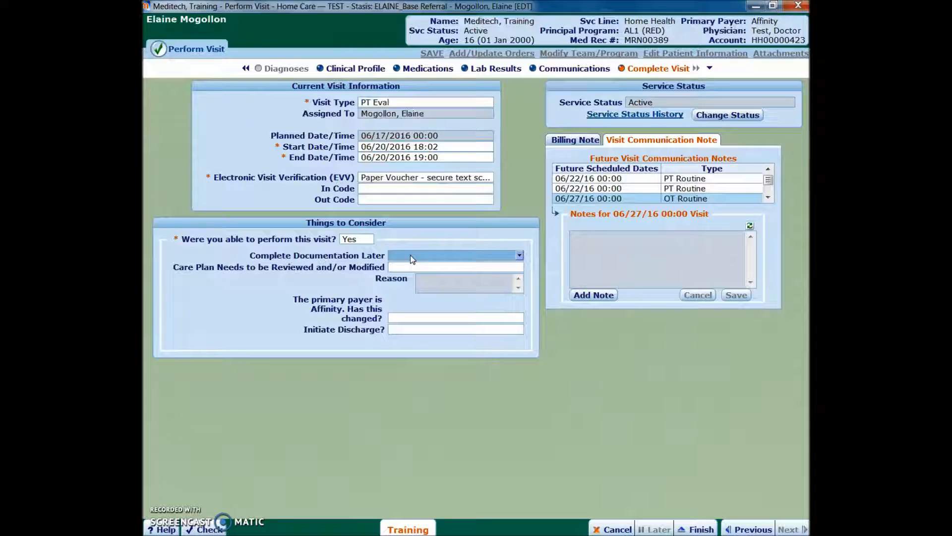
key(Tab)
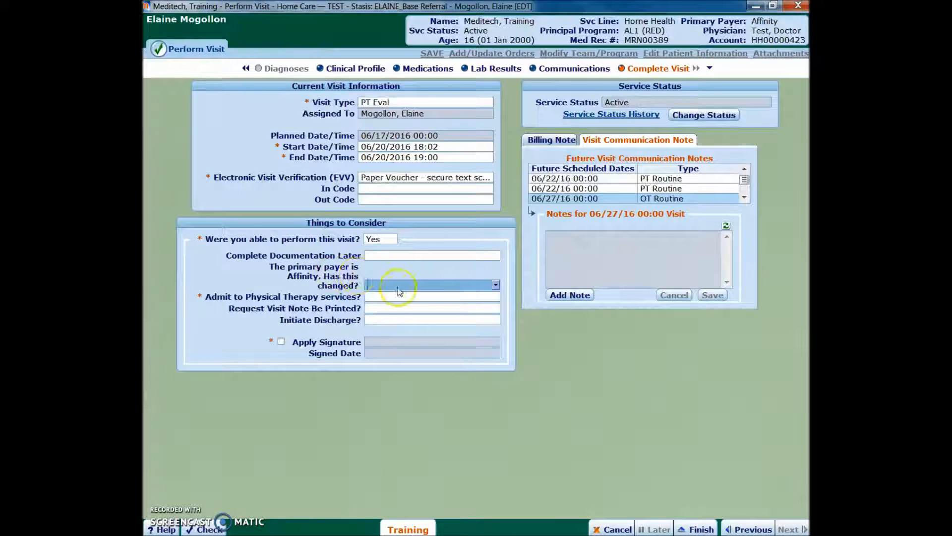
- Answer Yes to the primary payer having changed and save the billing note "mother reports patient now has blue cross"
click(496, 285)
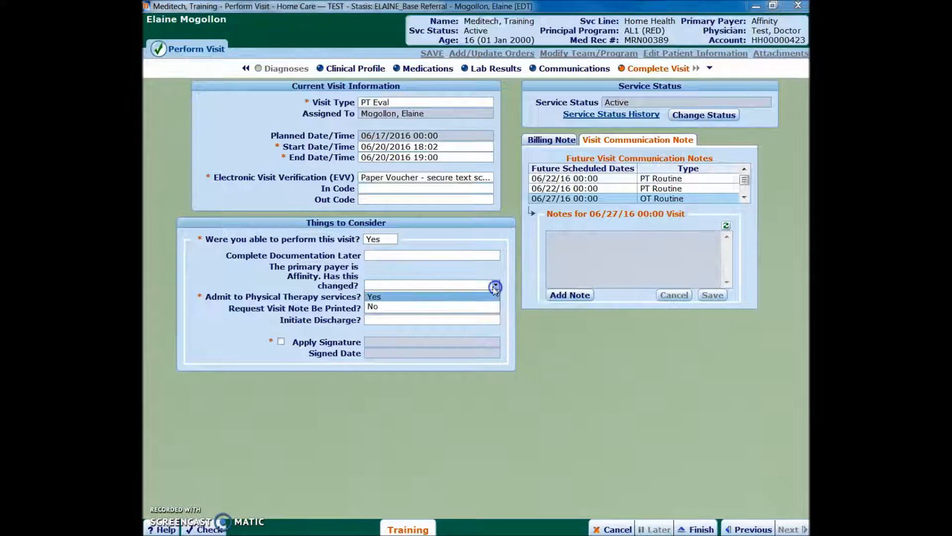
click(391, 298)
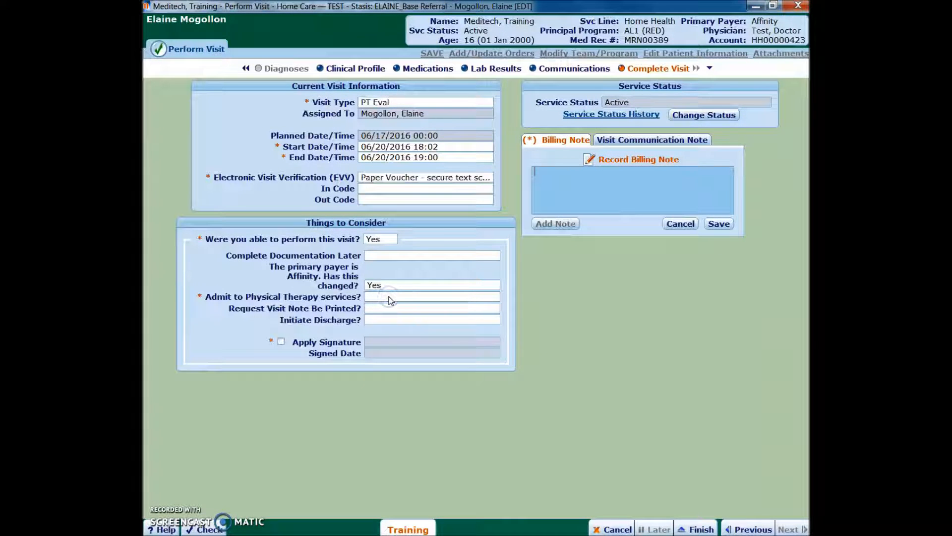
click(558, 149)
click(561, 181)
text(mother reports patient now has blue cross)
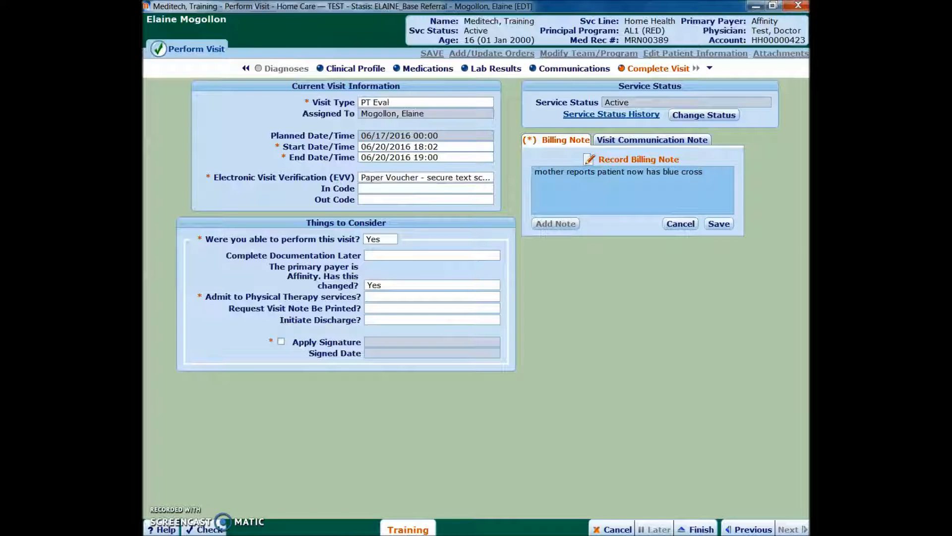
click(720, 223)
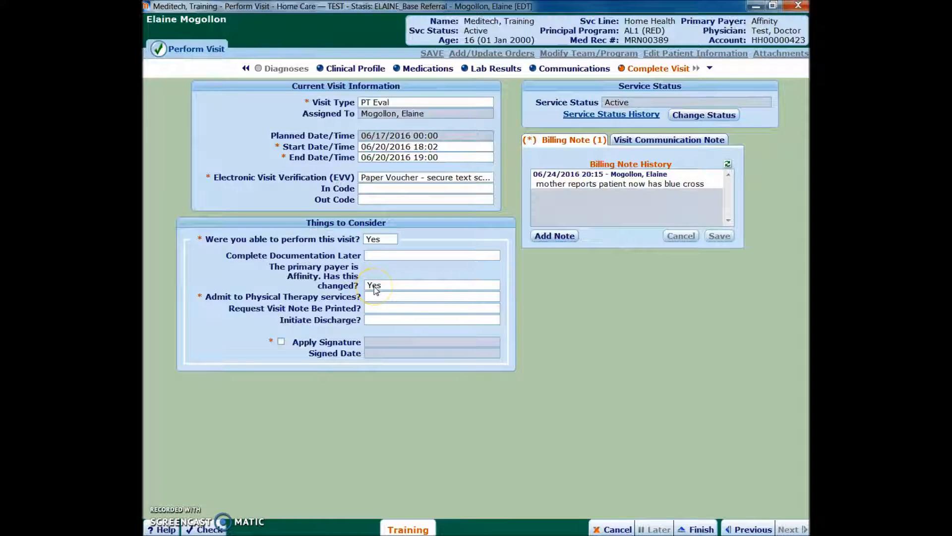
- Answer Yes to admitting the patient to Physical Therapy services
click(495, 297)
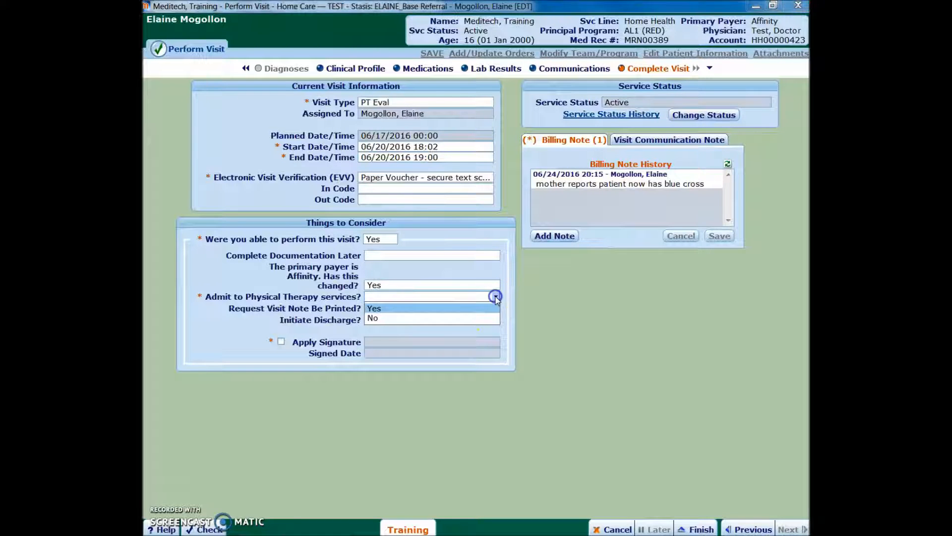
click(382, 310)
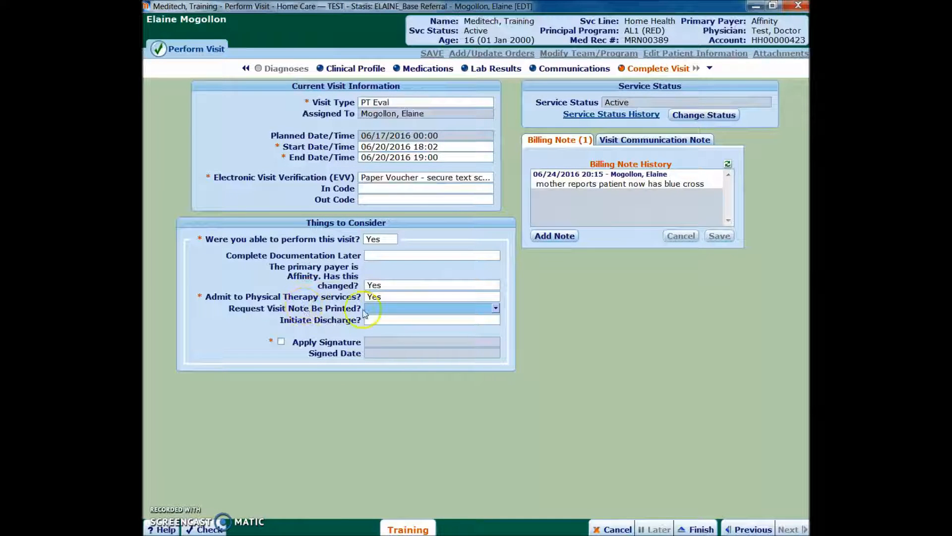
- Try setting Initiate Discharge to Yes and clear the answer again
click(378, 316)
click(496, 324)
click(495, 321)
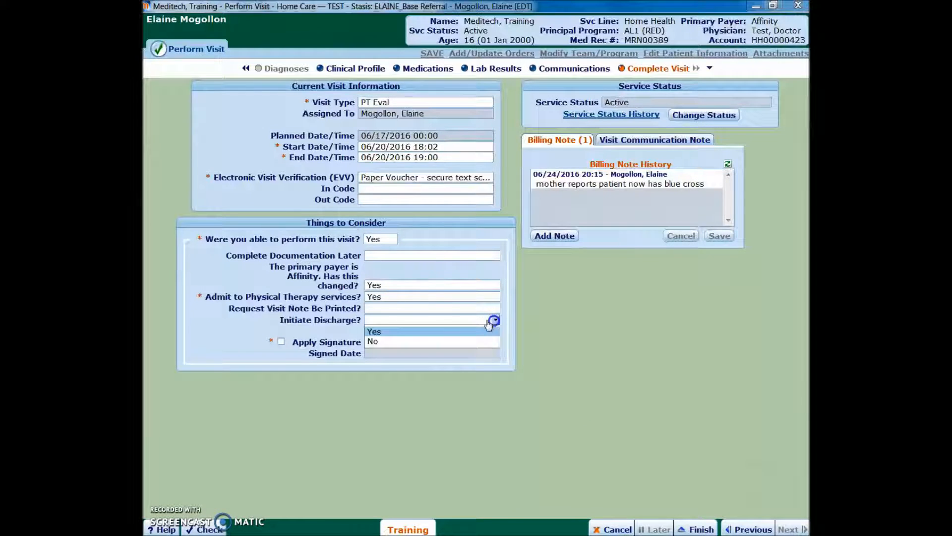
click(388, 330)
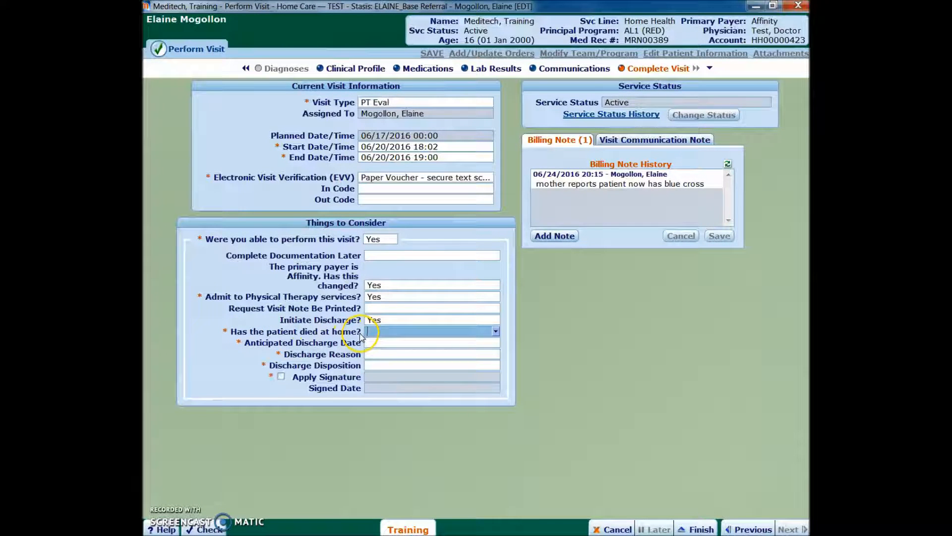
click(390, 321)
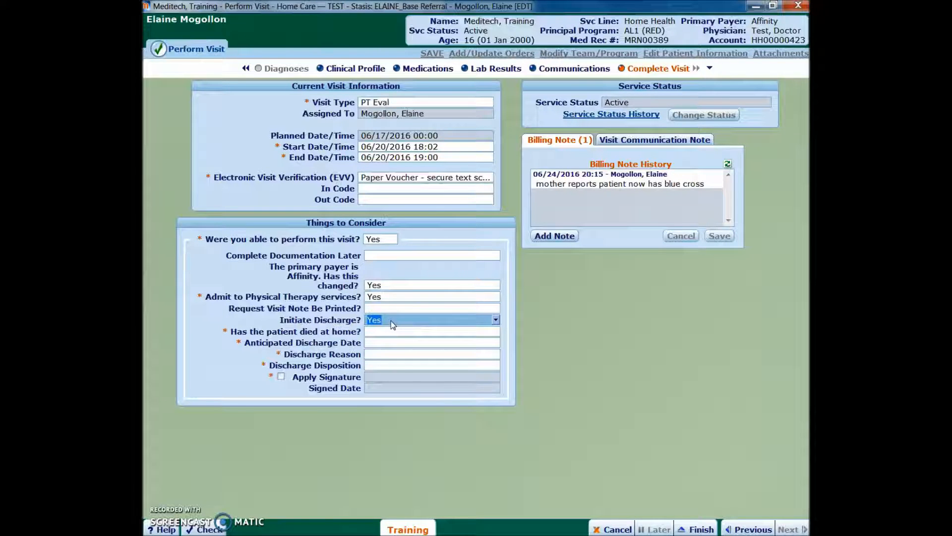
key(BackSpace)
key(Return)
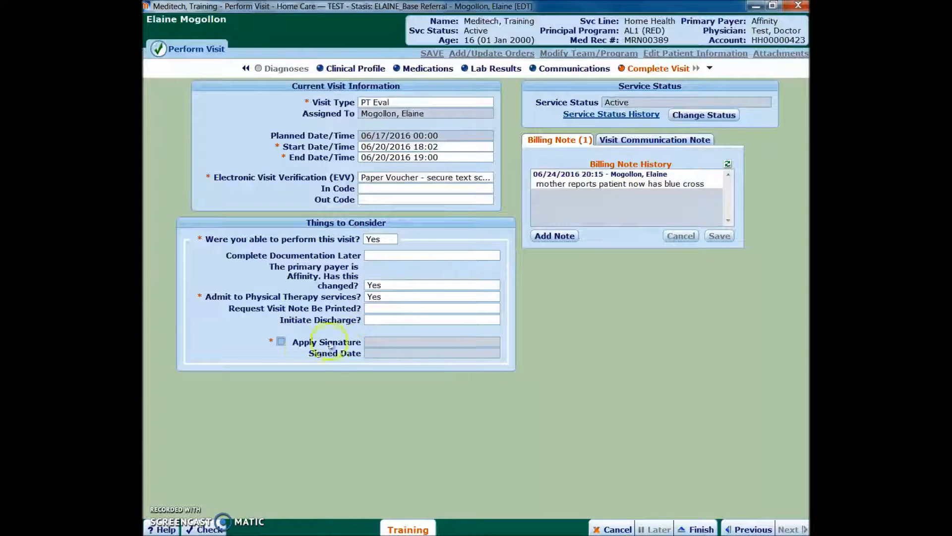
- Apply the clinician's signature to the visit and go back to the first sections of the visit
click(281, 342)
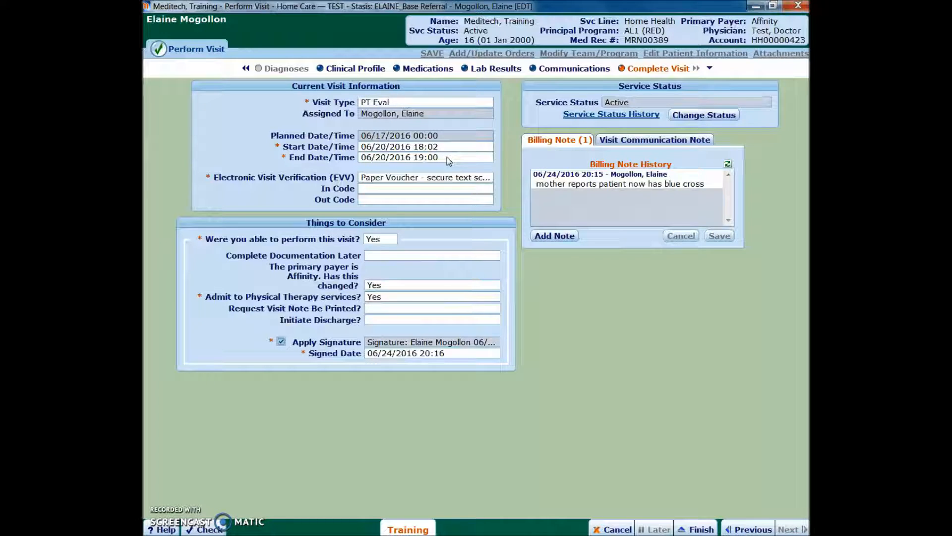
click(246, 70)
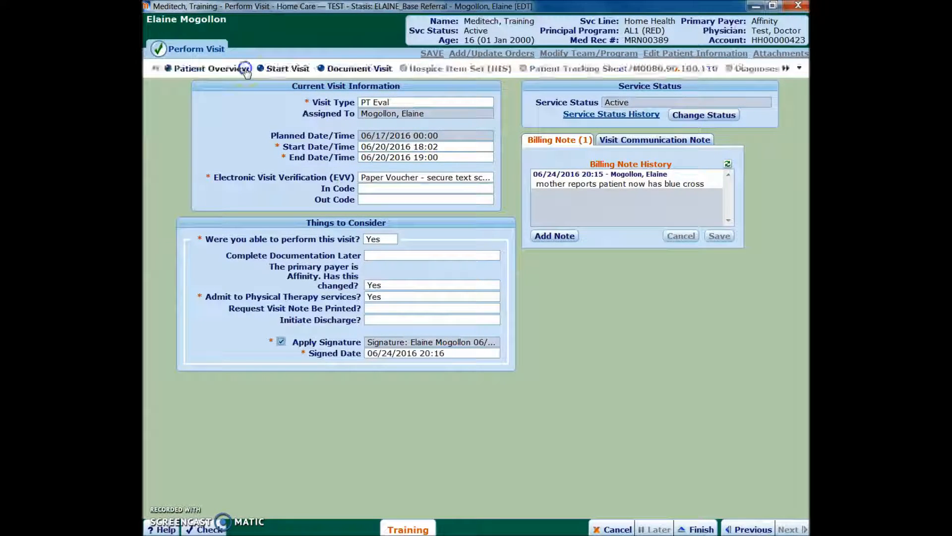
- Go back to Document Visit, look over the documented care steps and open the Assess Equipment entry under the Physical Therapy evaluation
click(343, 70)
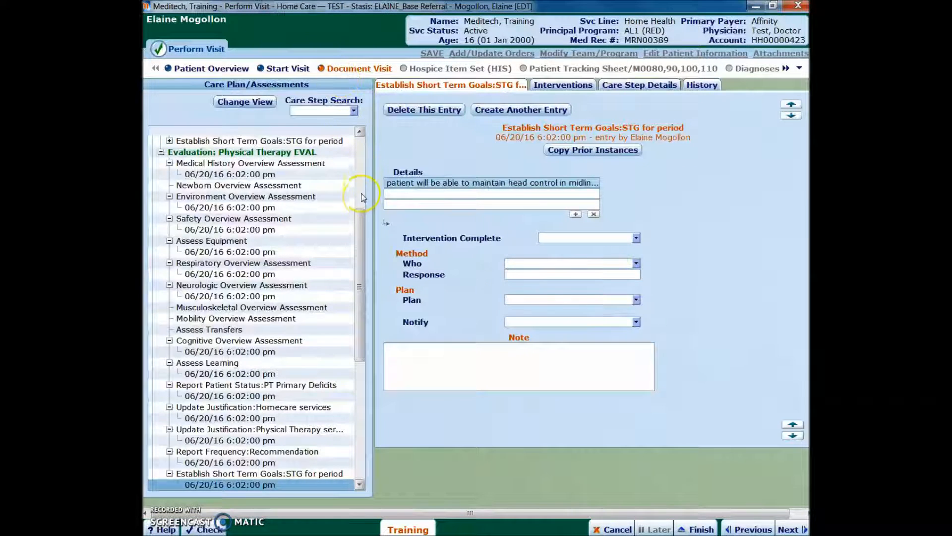
drag(360, 224, 333, 140)
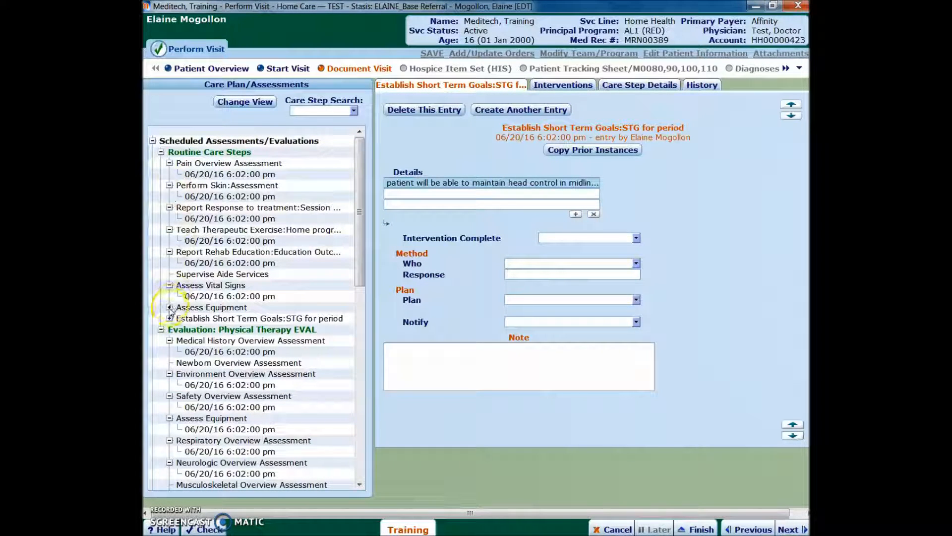
scroll(181, 291, down, 3)
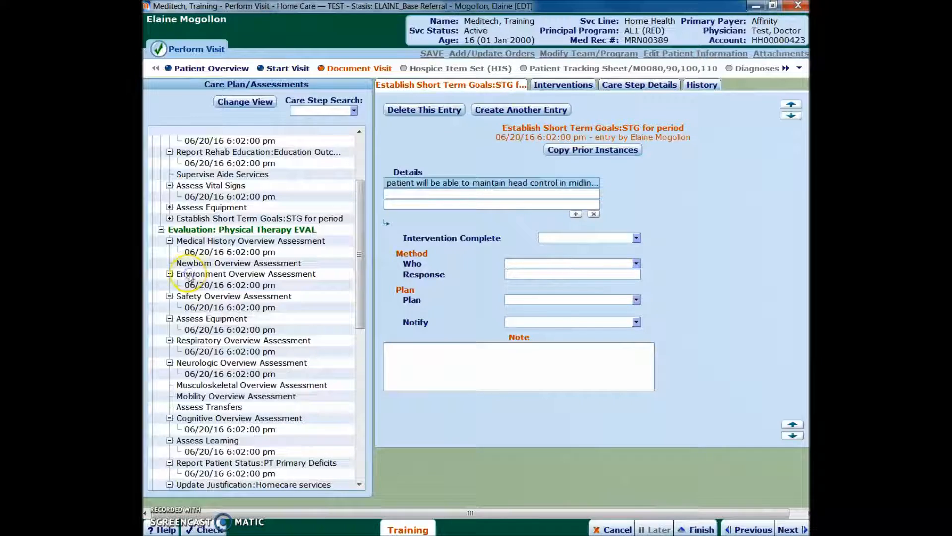
click(192, 285)
click(204, 315)
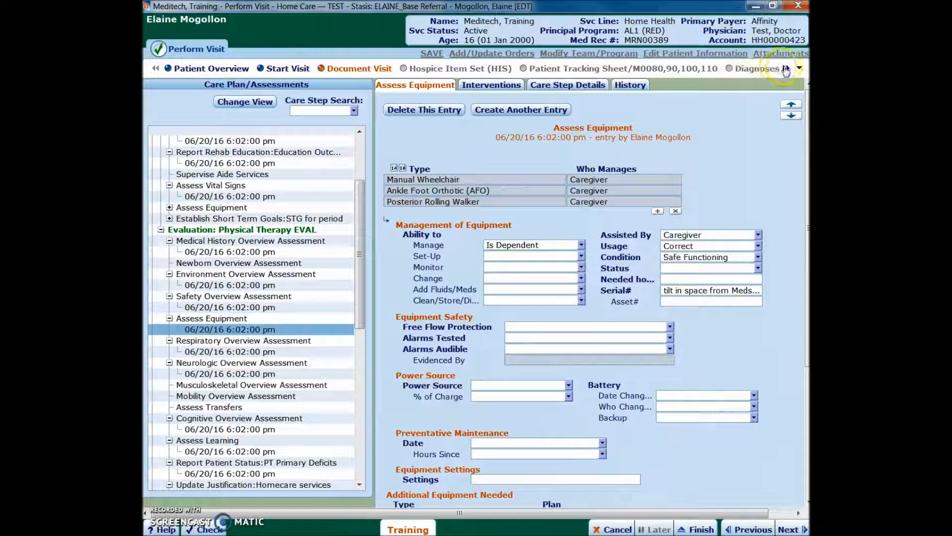
- Return to the Complete Visit section and try to finish the visit
click(786, 68)
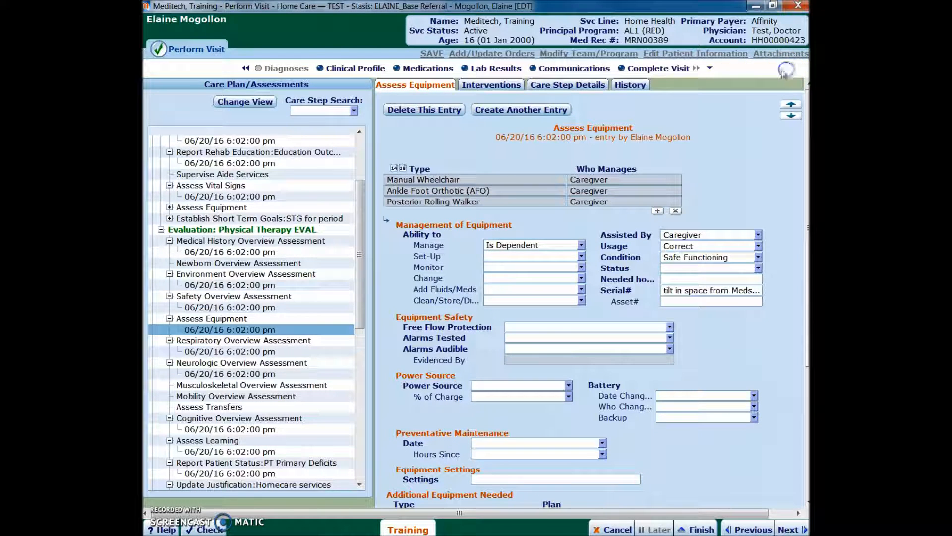
click(659, 69)
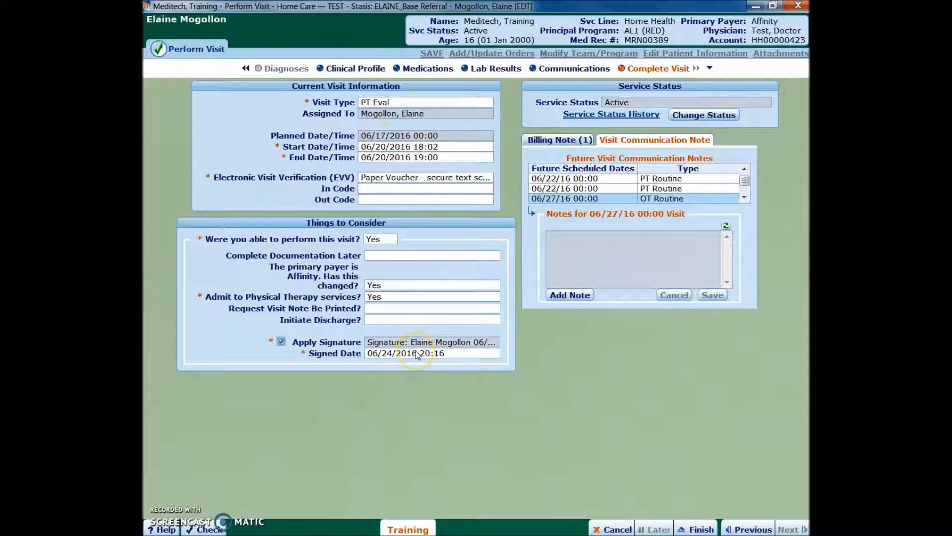
click(694, 529)
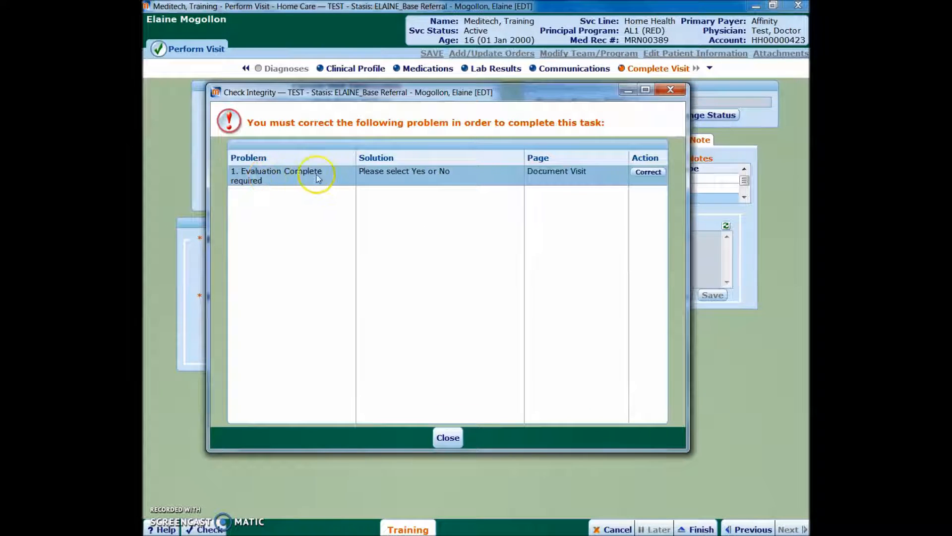
- Correct the reported problem by setting Evaluation Complete to Yes for the Physical Therapy evaluation, and finish the visit
click(649, 173)
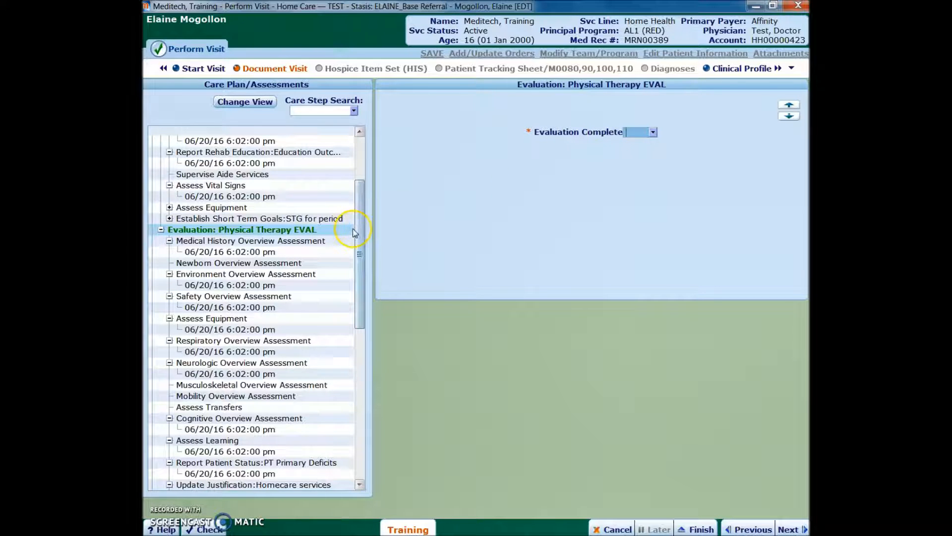
drag(361, 222, 369, 275)
drag(357, 351, 355, 317)
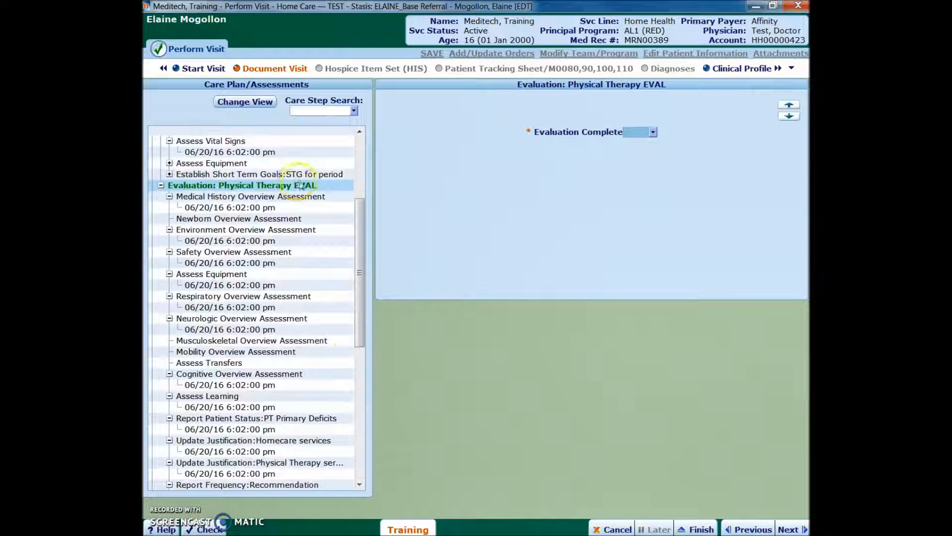
click(654, 133)
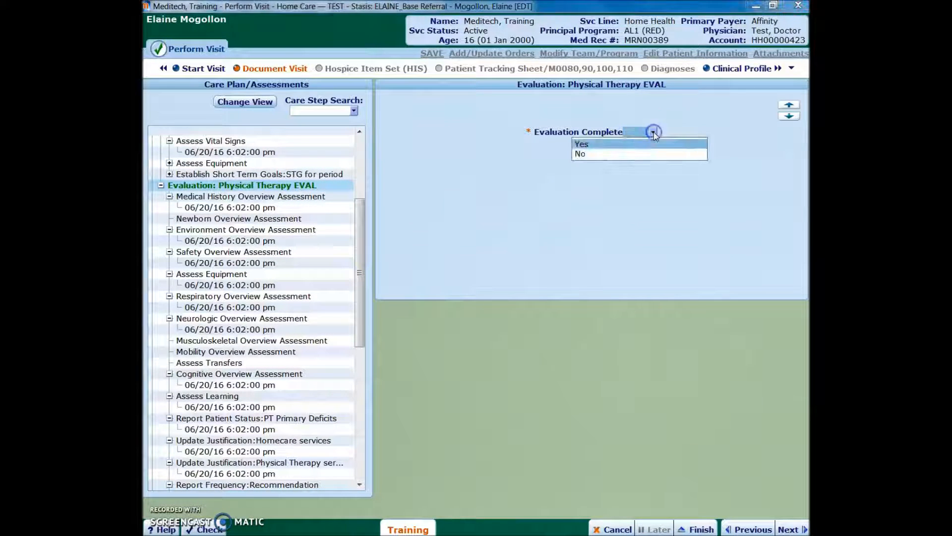
click(583, 146)
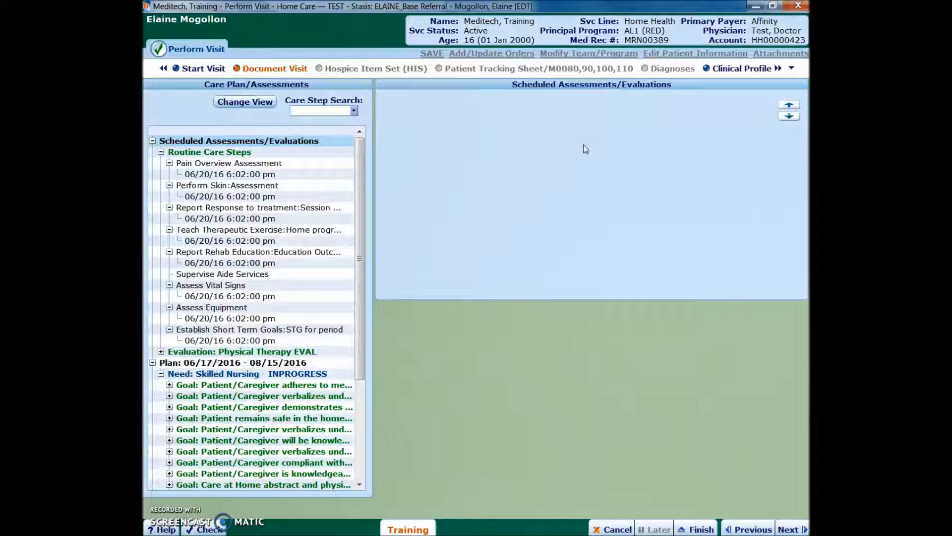
click(696, 529)
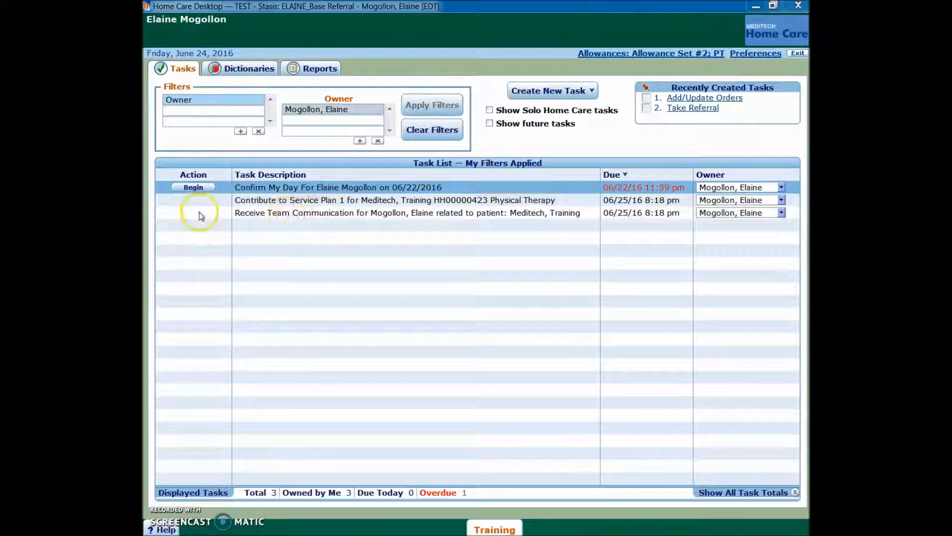
- Begin the Receive Team Communication task for the training patient, mark the communication as reviewed and finish the task
click(274, 214)
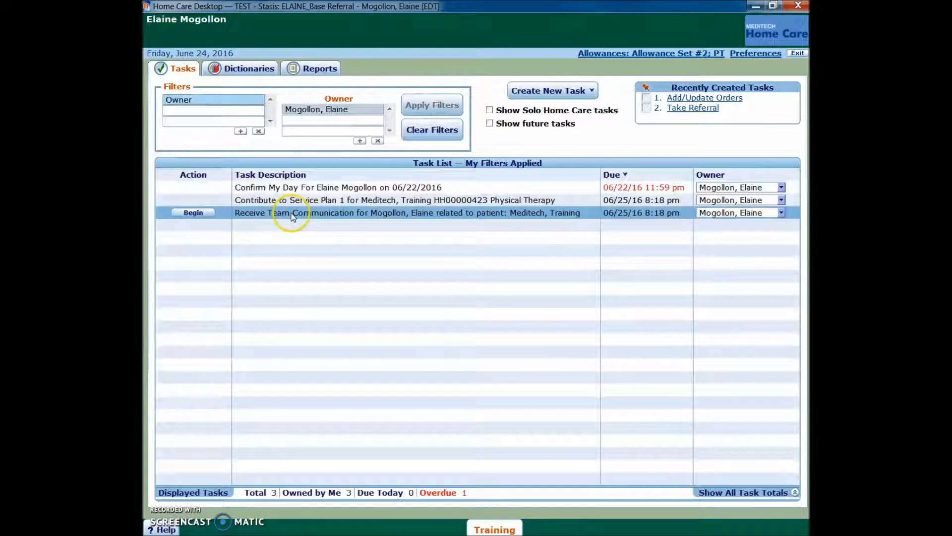
click(203, 213)
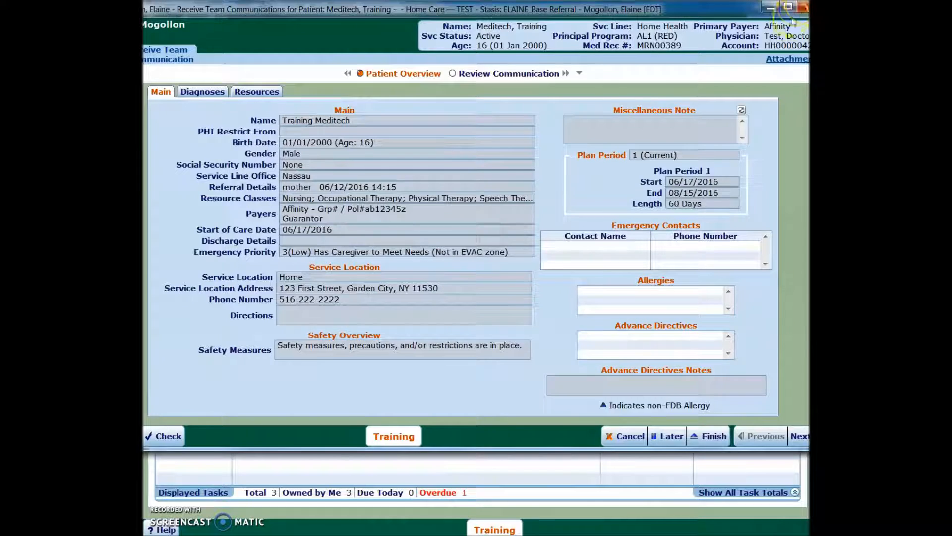
click(788, 7)
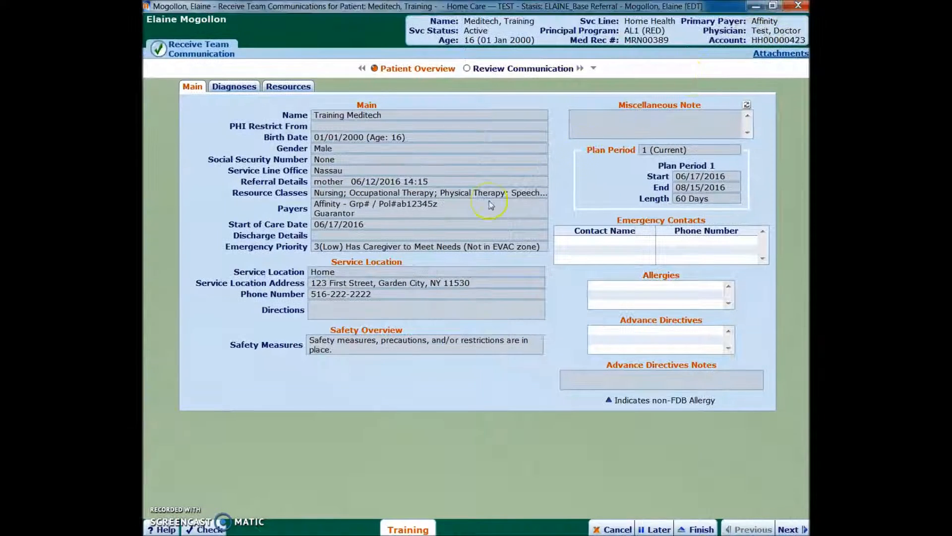
click(527, 74)
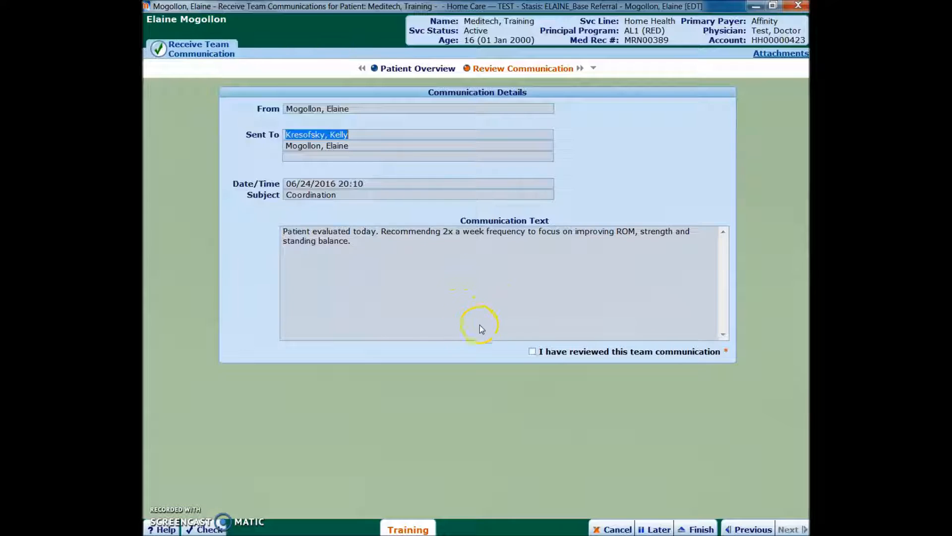
click(533, 351)
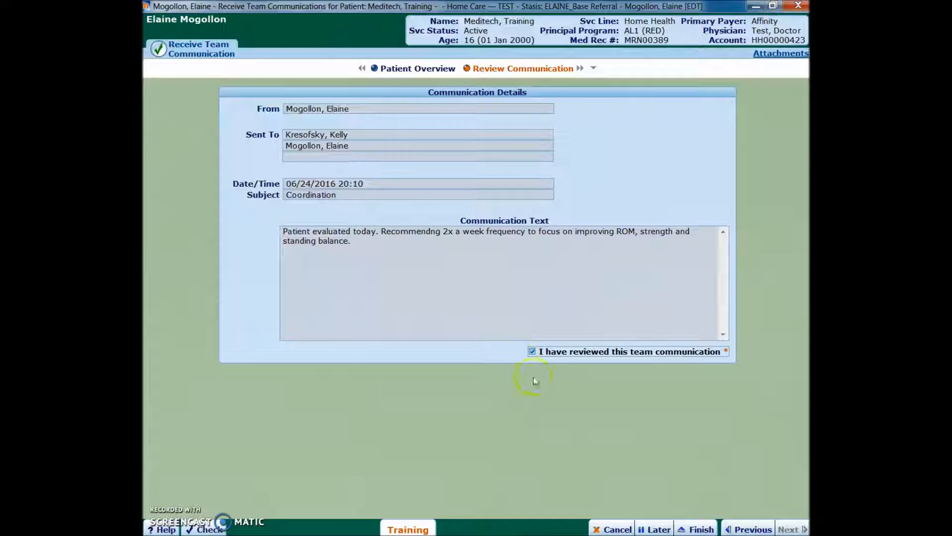
click(693, 530)
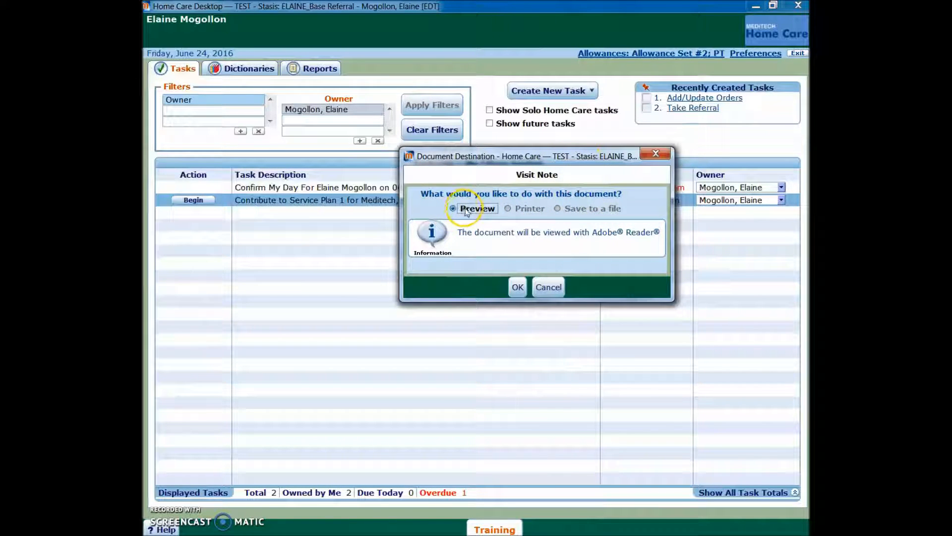
- Preview the visit note as a document and look through its pages, returning to the first one
click(520, 292)
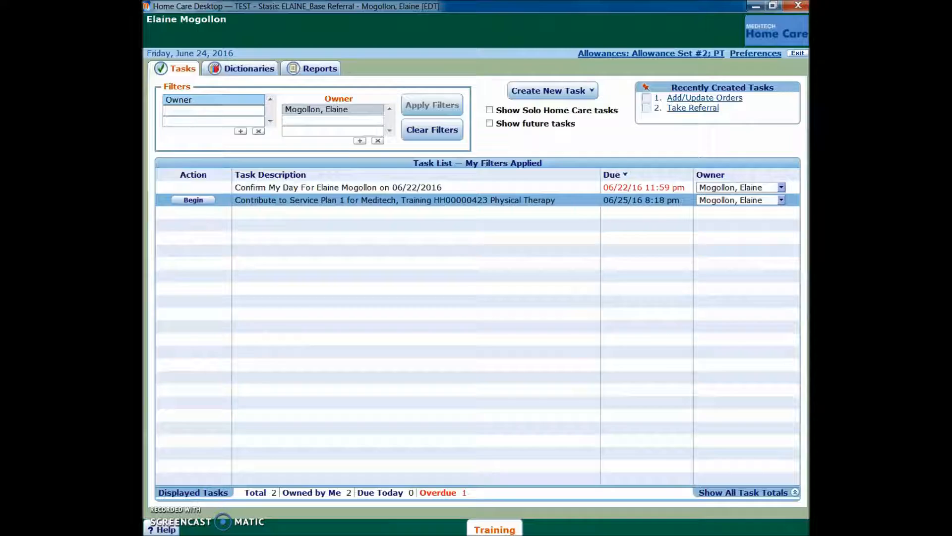
key(alt+Tab)
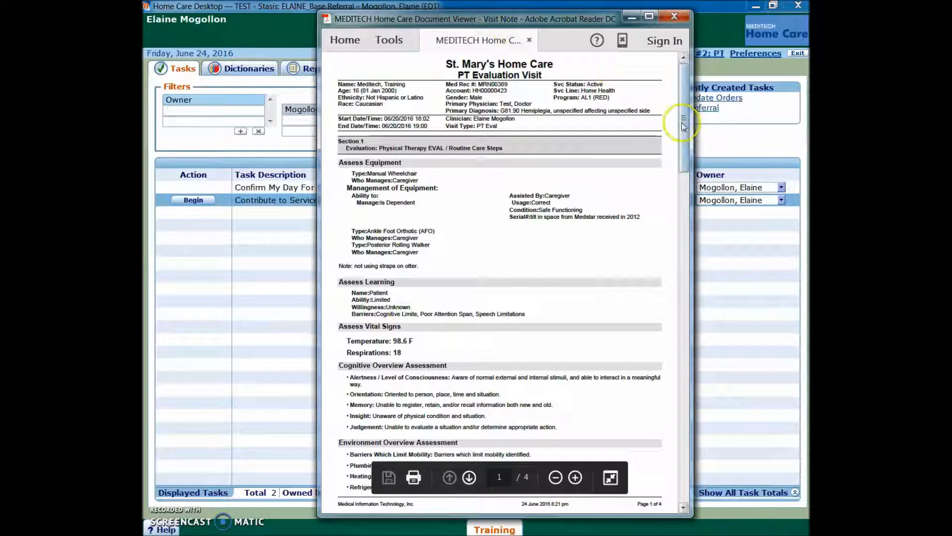
click(685, 97)
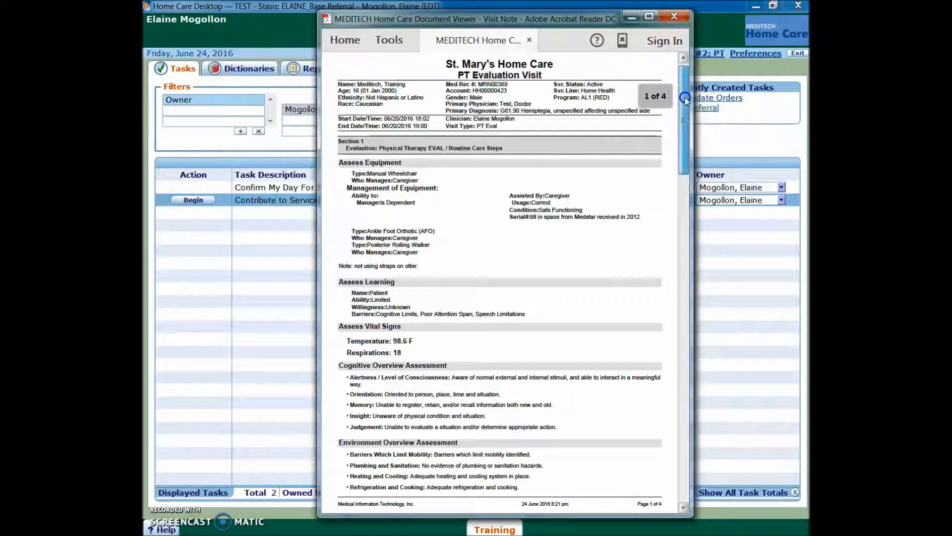
click(683, 507)
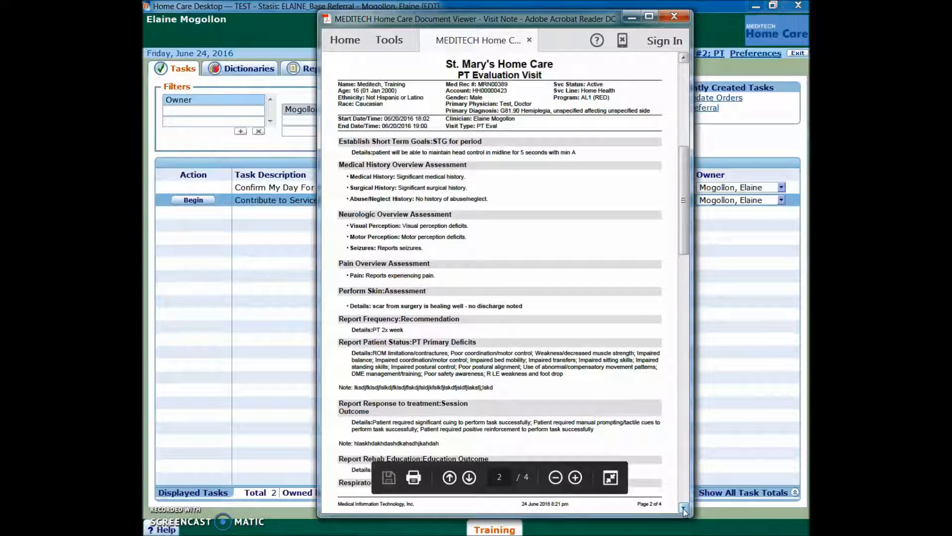
click(684, 507)
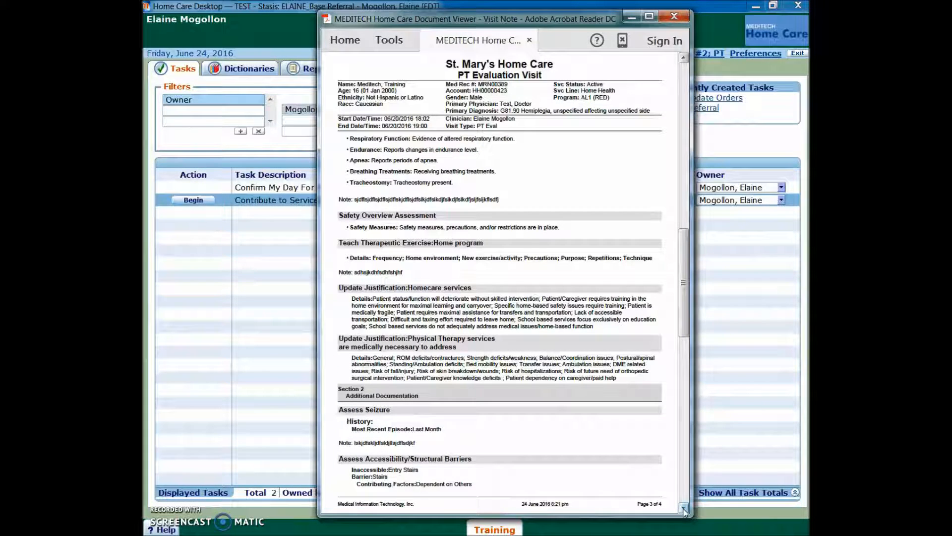
drag(685, 297, 685, 323)
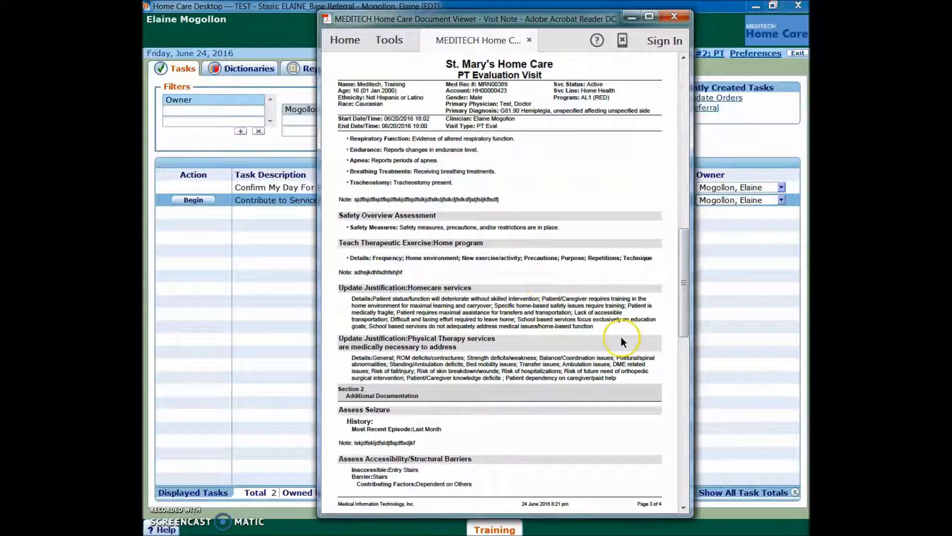
drag(683, 276, 742, 120)
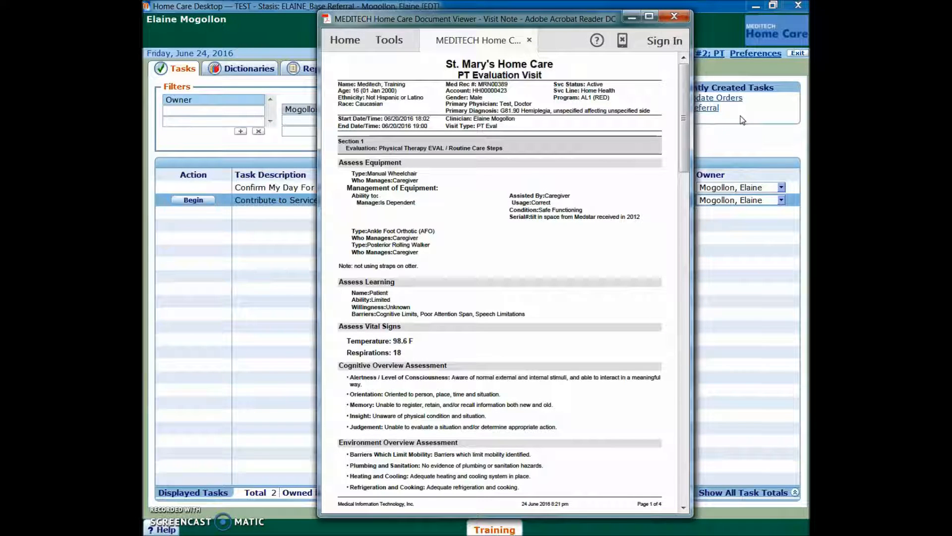
- View the visit note at 100% zoom in a maximized window, and close the document
click(649, 93)
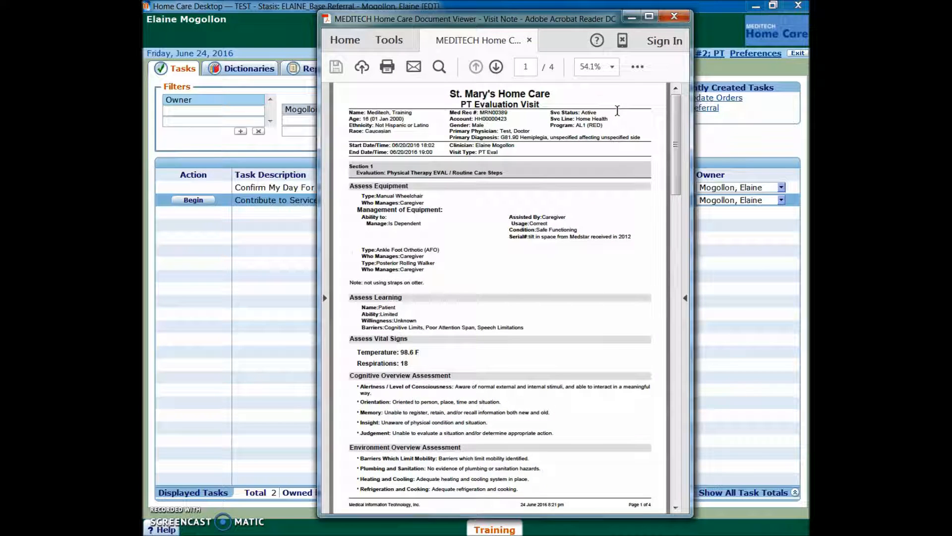
click(612, 66)
click(651, 164)
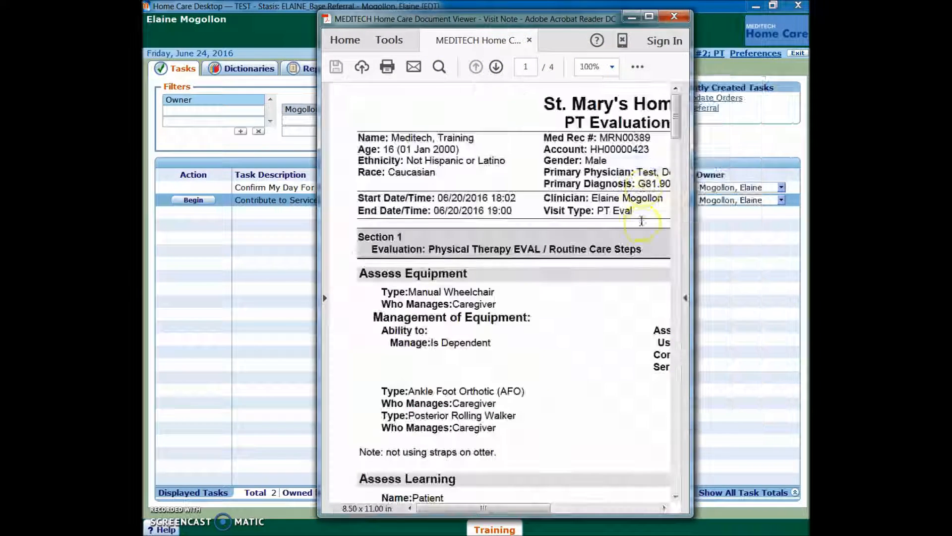
click(649, 16)
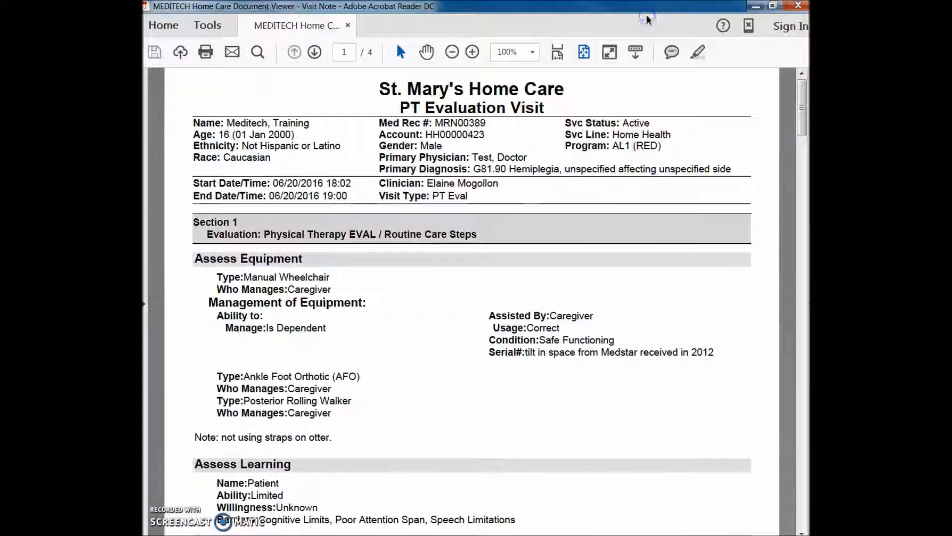
scroll(620, 208, down, 1)
scroll(623, 211, up, 1)
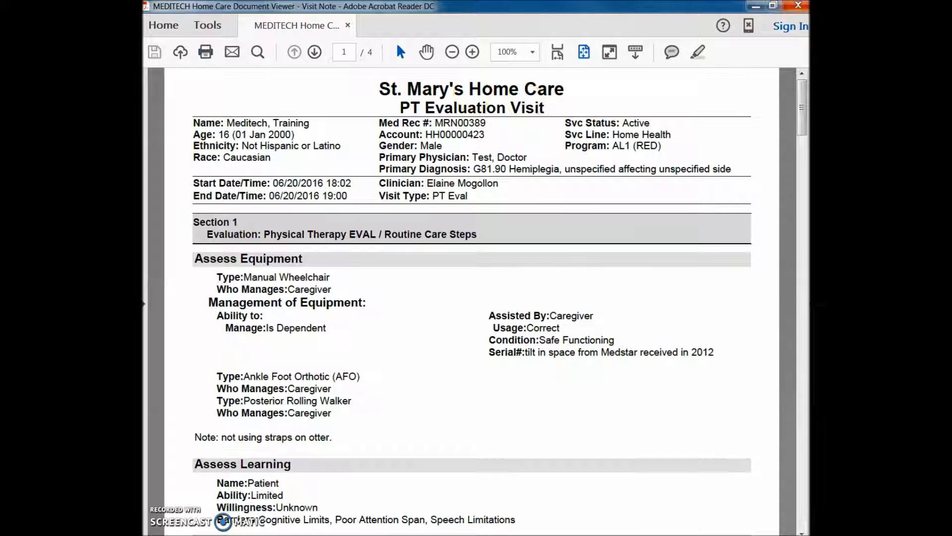
click(798, 6)
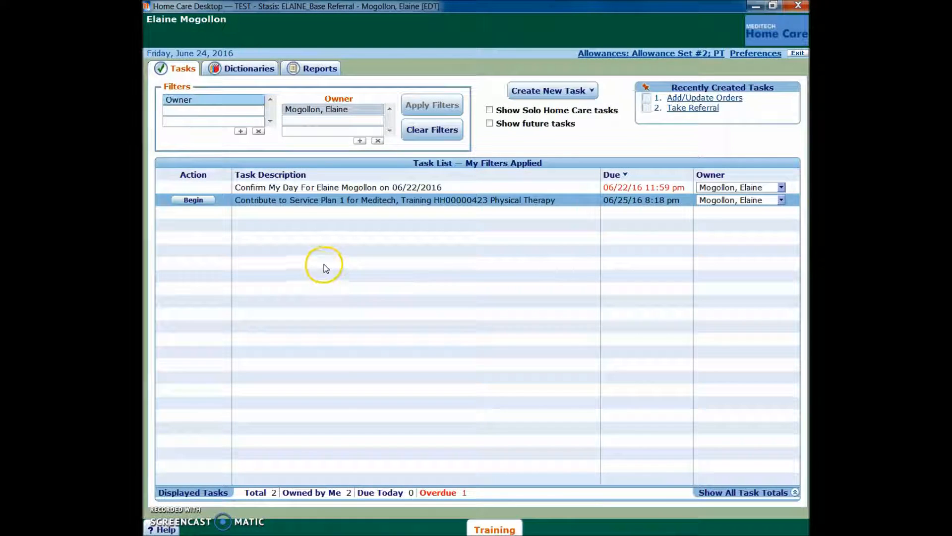